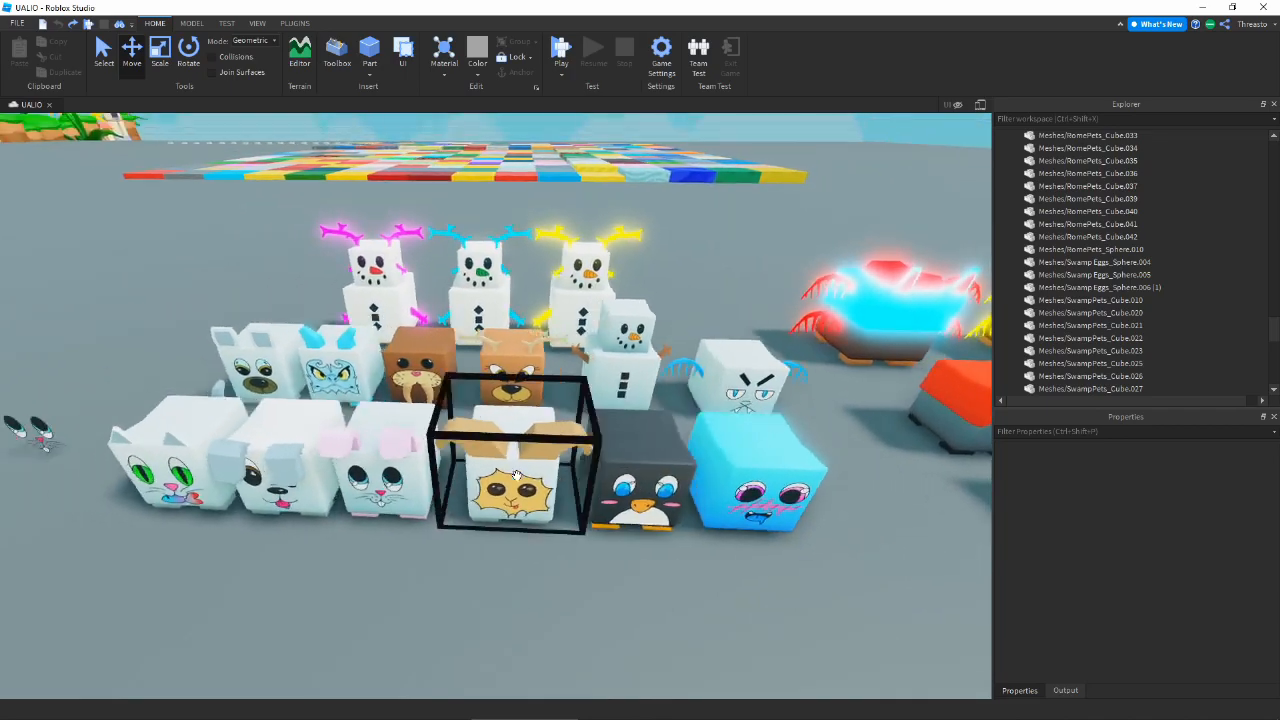
- Look over the front row of cube pets and the winter animals and snowmen behind them
key("w")
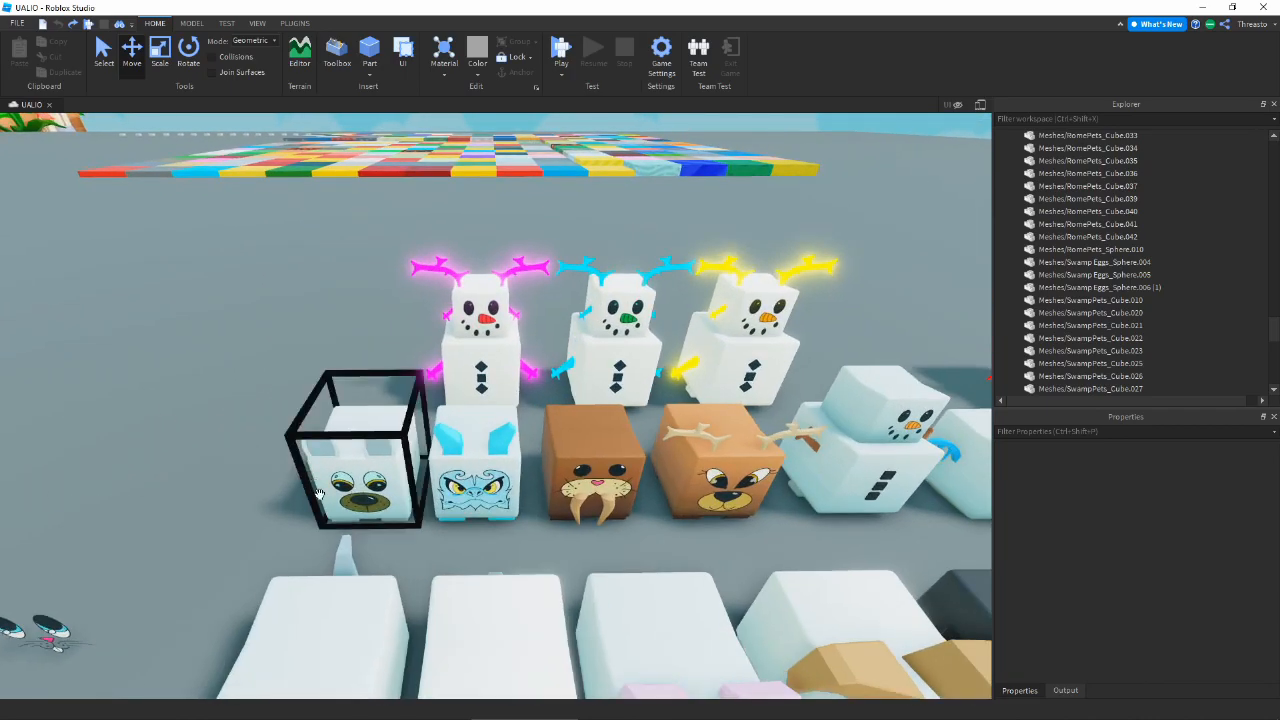
key("s")
right_click_drag(588, 479, 589, 479)
key("d")
key("w")
key("a")
right_click_drag(480, 471, 480, 471)
key("s")
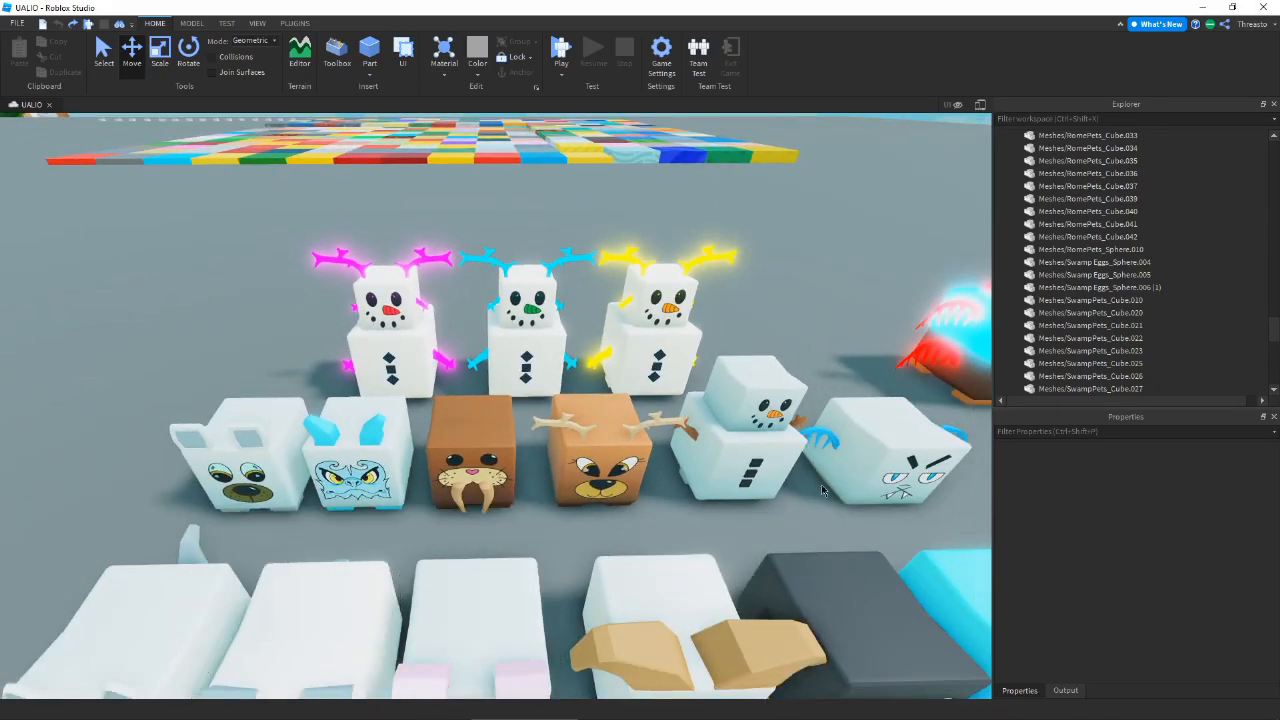
key("s")
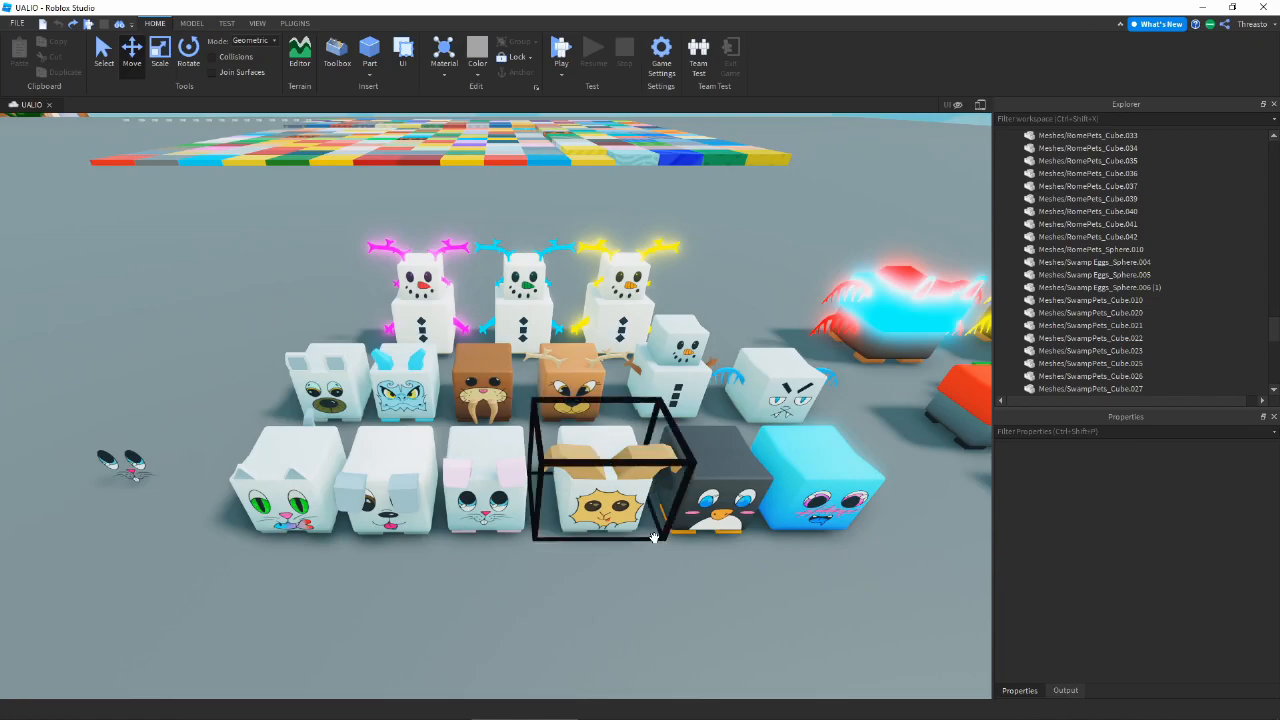
key("w")
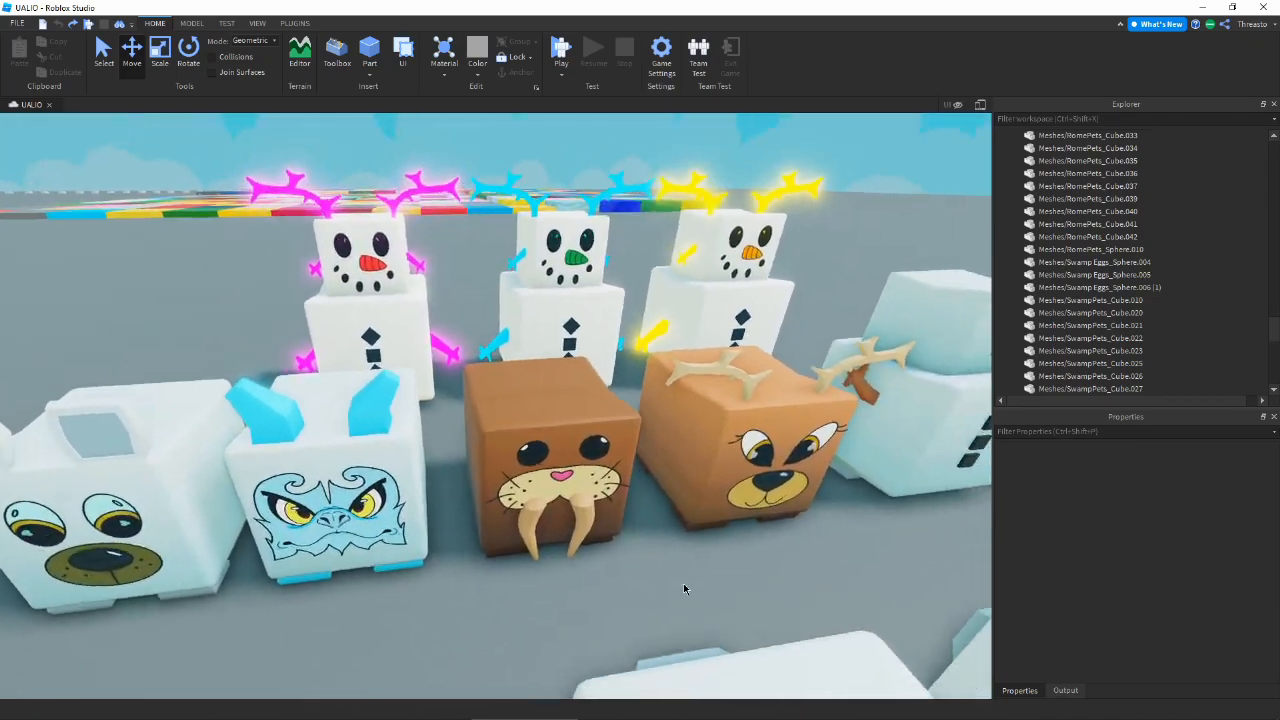
right_click_drag(685, 589, 685, 589)
key("a")
key("d")
key("d")
key("a")
key("s")
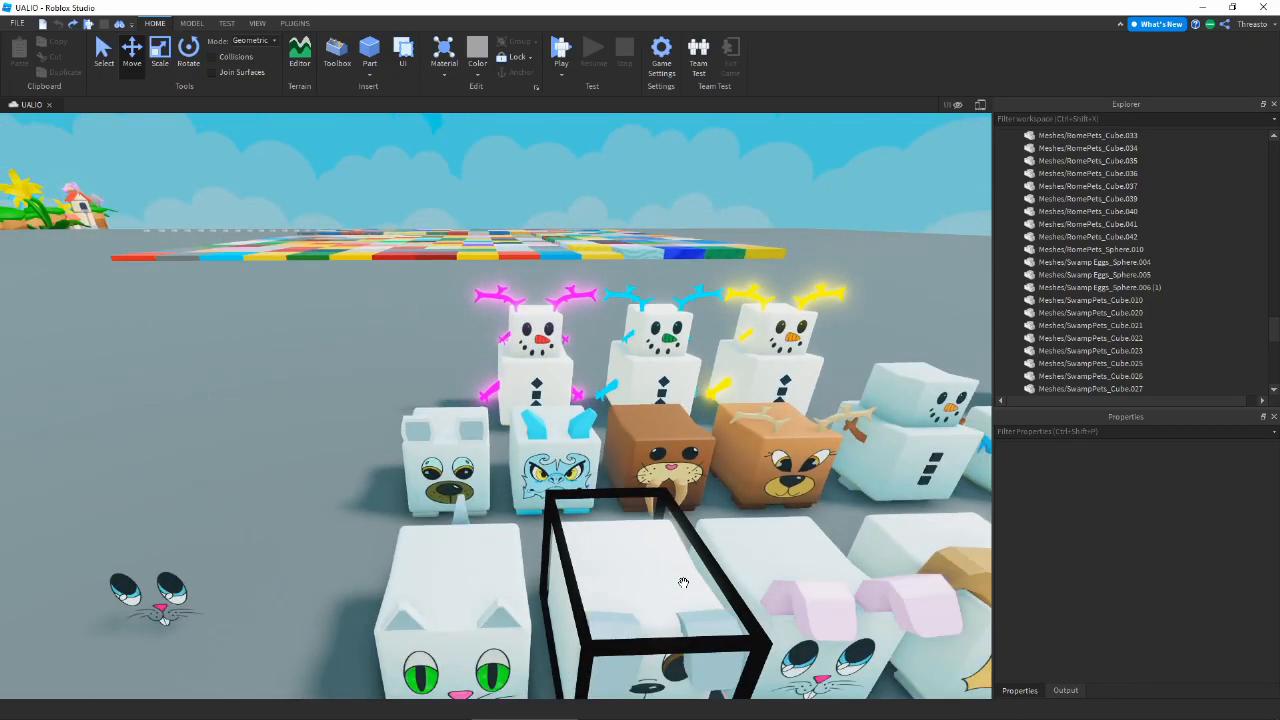
- View the whole pet collection from several distances and angles, from the cat to the blue ice cube
key("d")
right_click_drag(739, 374, 739, 374)
key("d")
key("a")
key("d")
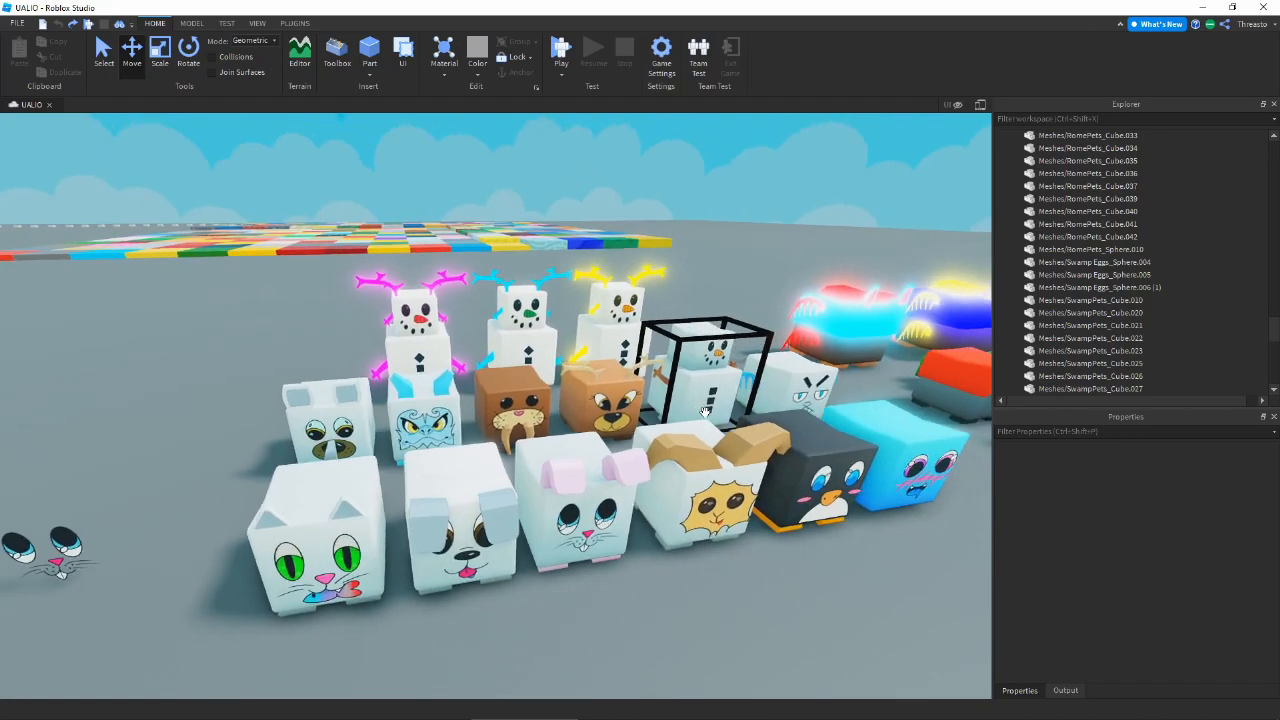
right_click_drag(695, 536, 695, 536)
key("s")
right_click_drag(719, 595, 719, 595)
key("w")
key("s")
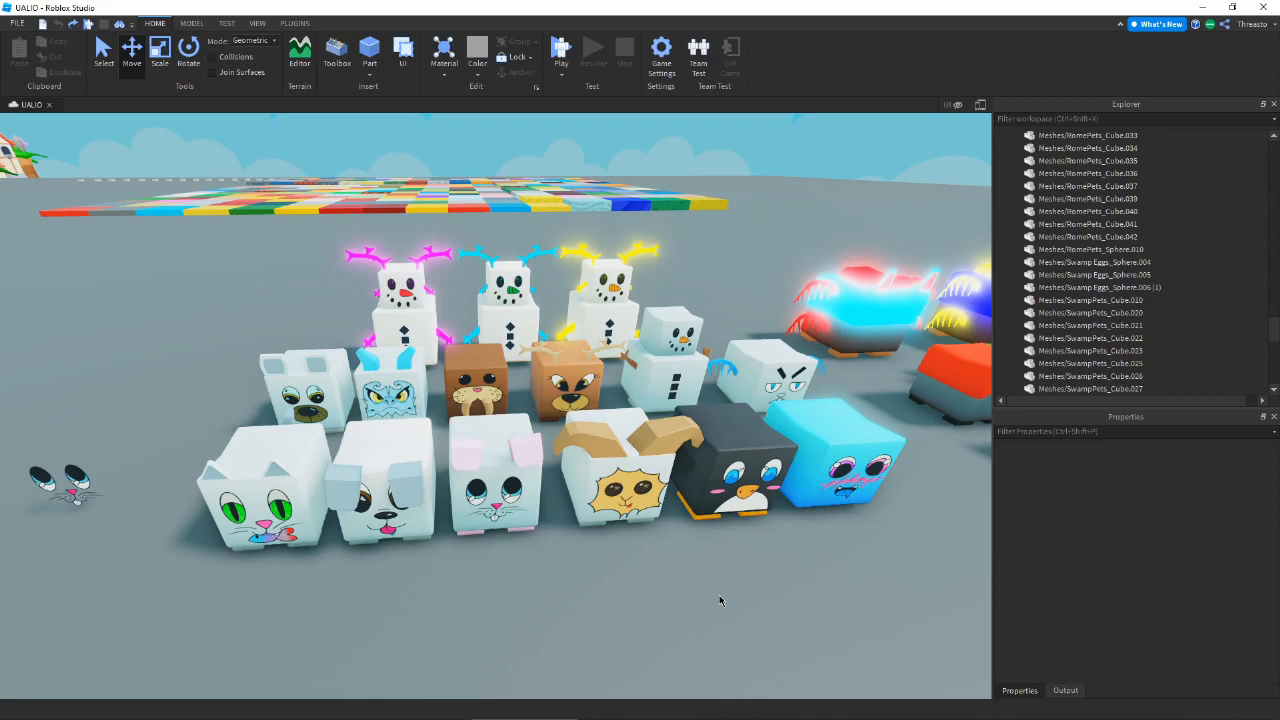
key("w")
key("s")
key("d")
key("a")
key("w")
key("s")
key("d")
right_click_drag(657, 419, 655, 418)
key("w")
key("d")
key("a")
key("s")
key("a")
right_click_drag(683, 492, 684, 493)
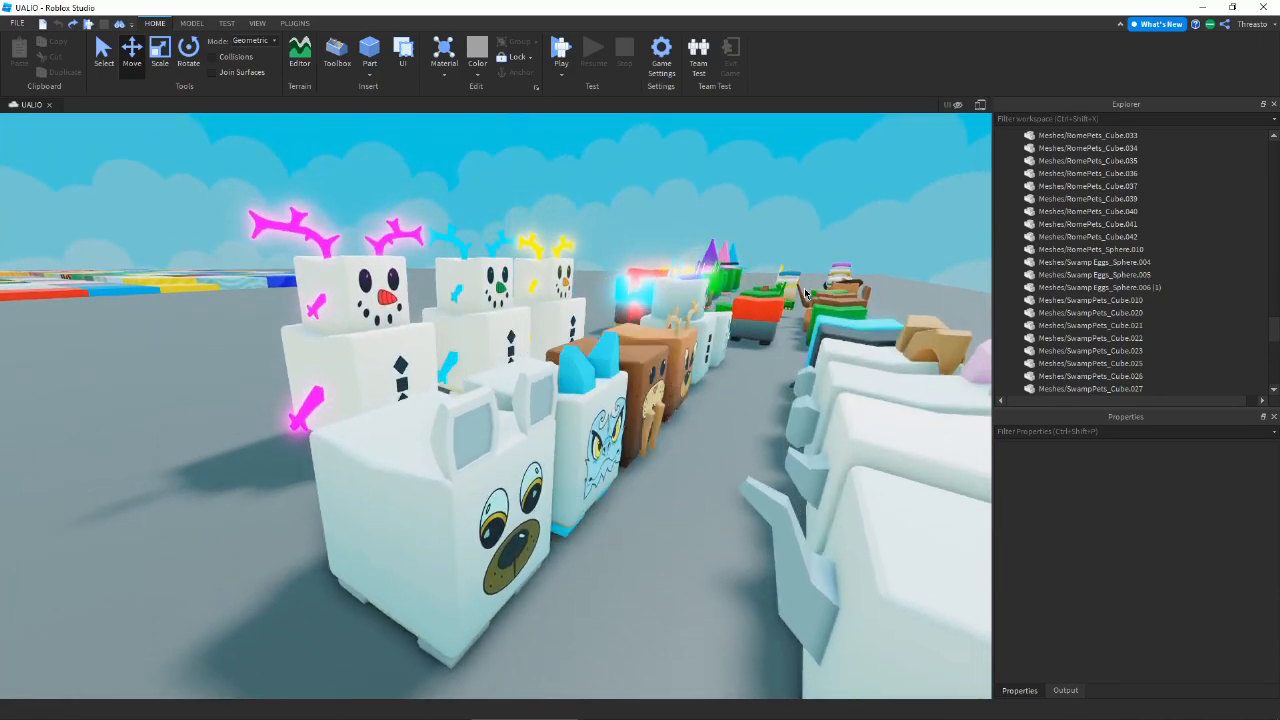
- Examine the second-row winter pets up close, from the bear and yeti to the walrus, deer and snowman
right_click_drag(809, 291, 808, 290)
key("d")
key("d")
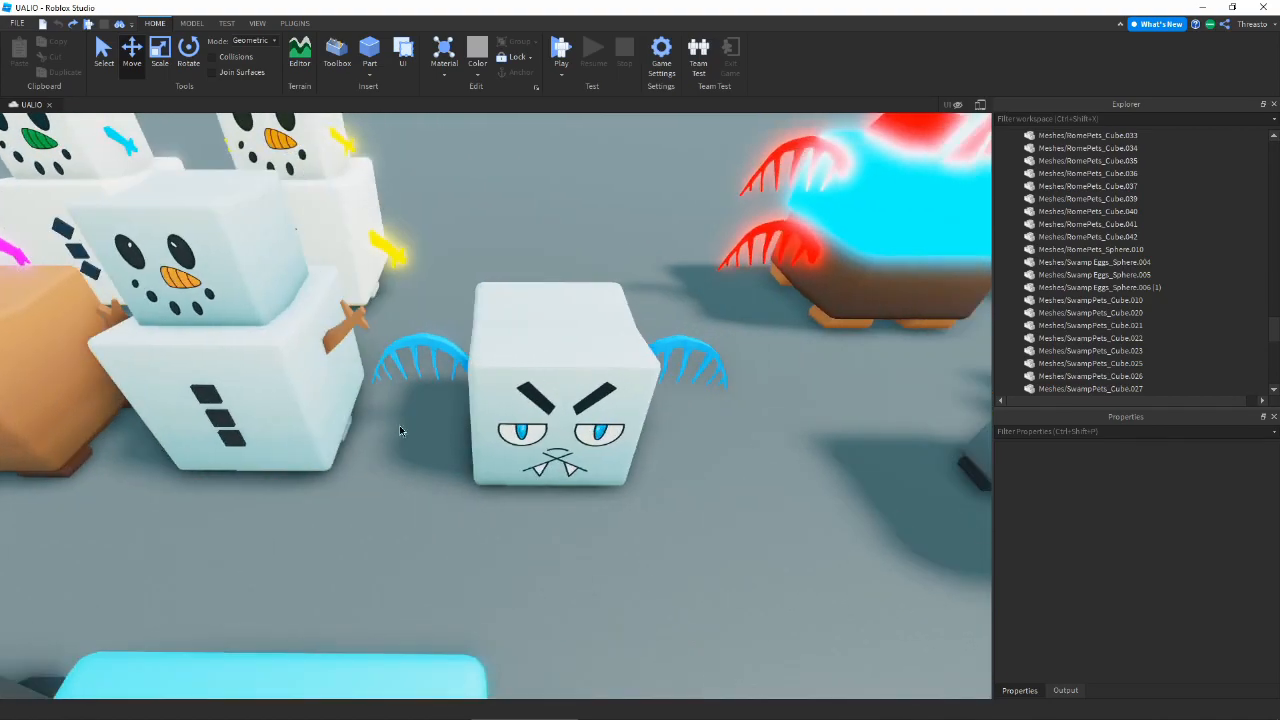
key("a")
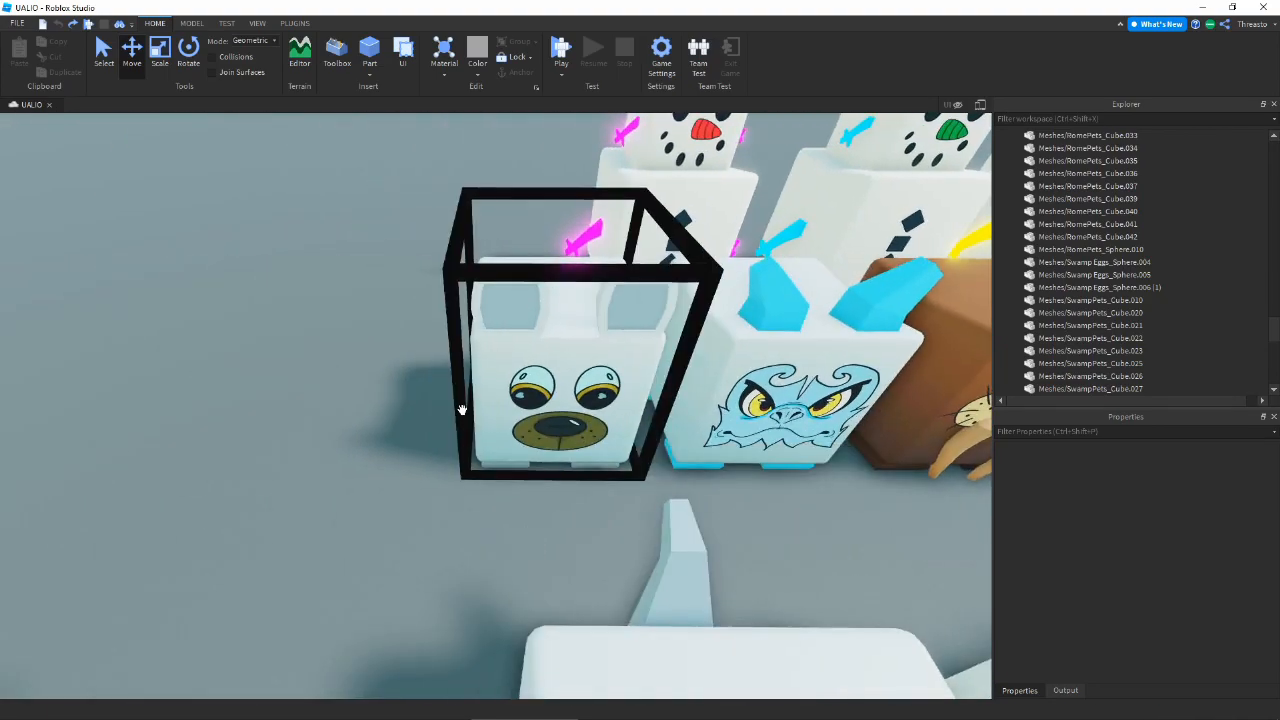
key("d")
right_click_drag(655, 517, 655, 514)
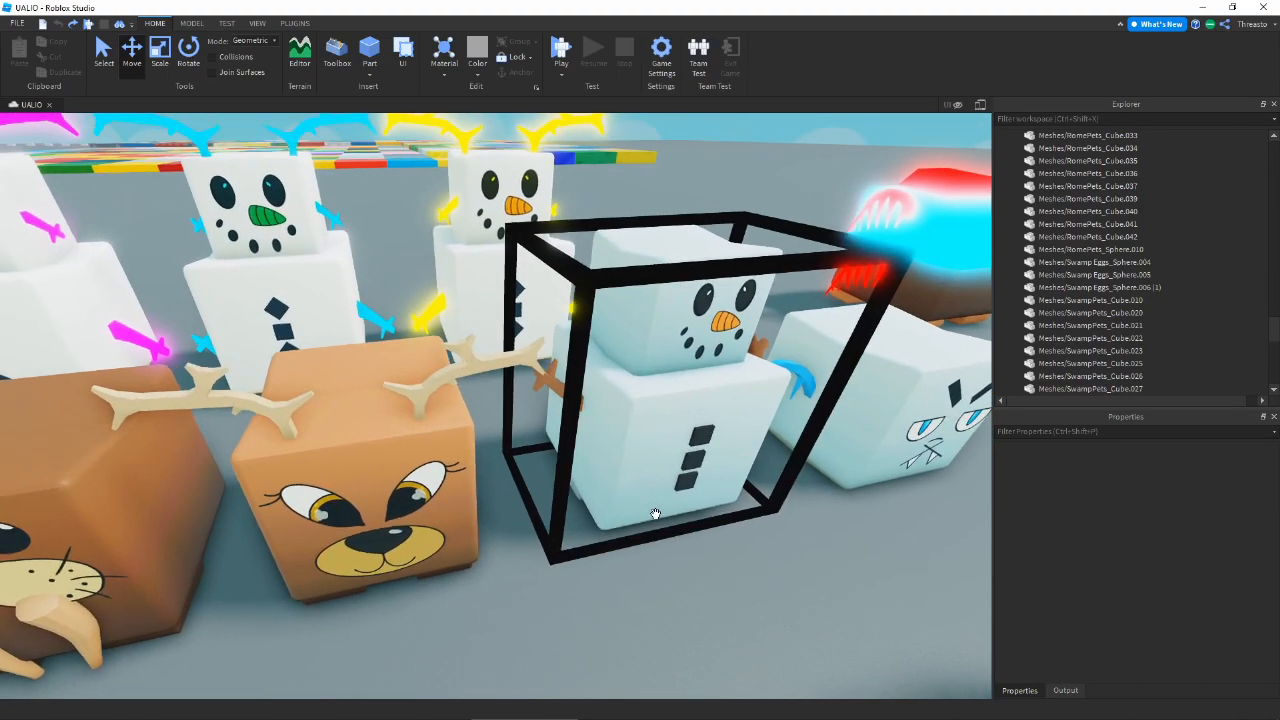
right_click_drag(648, 383, 648, 384)
key("a")
key("s")
right_click_drag(458, 323, 458, 324)
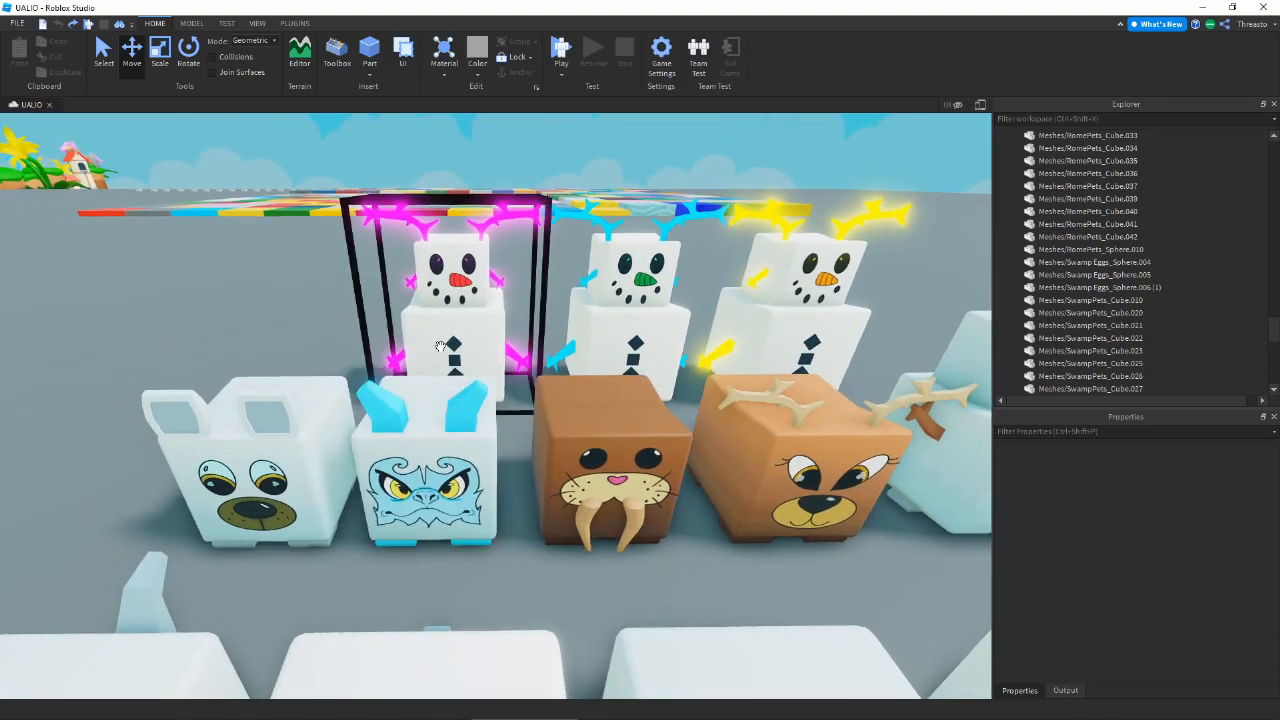
scroll(418, 422, "up", 3)
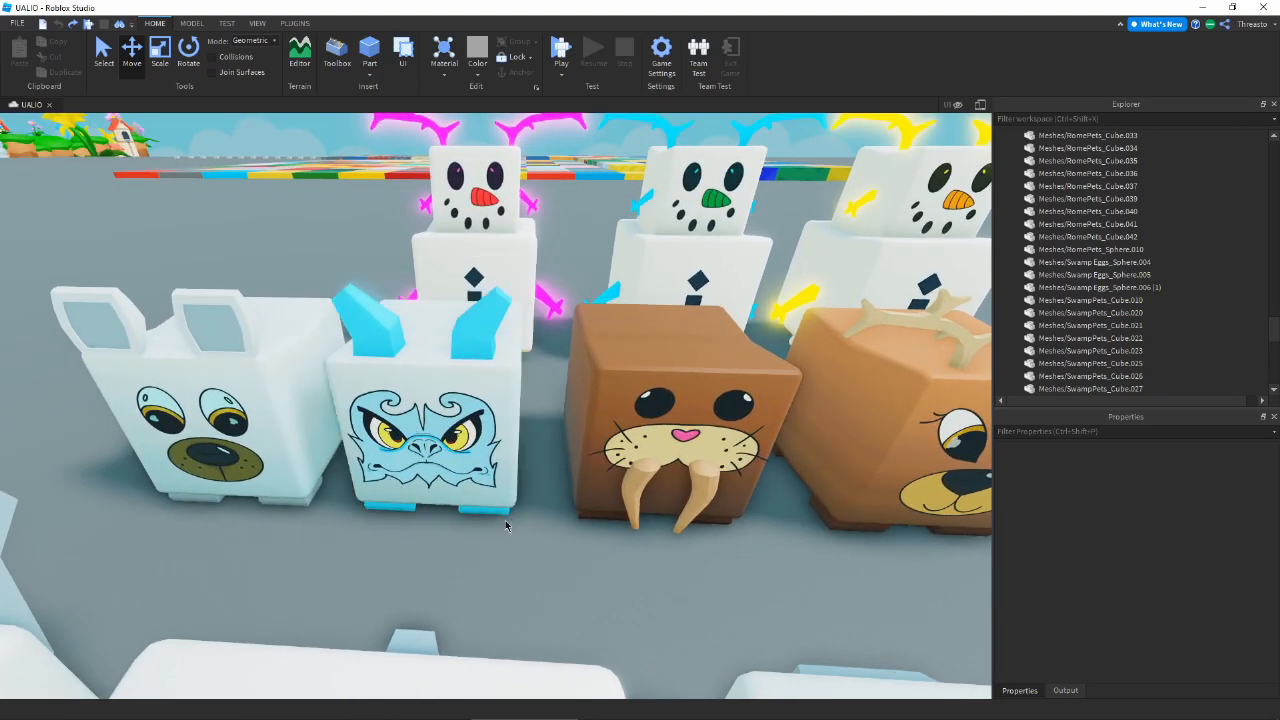
key("d")
right_click_drag(505, 520, 506, 521)
key("w")
key("s")
key("a")
key("w")
right_click_drag(614, 534, 480, 450)
right_click_drag(439, 373, 424, 372)
key("s")
left_click(490, 465)
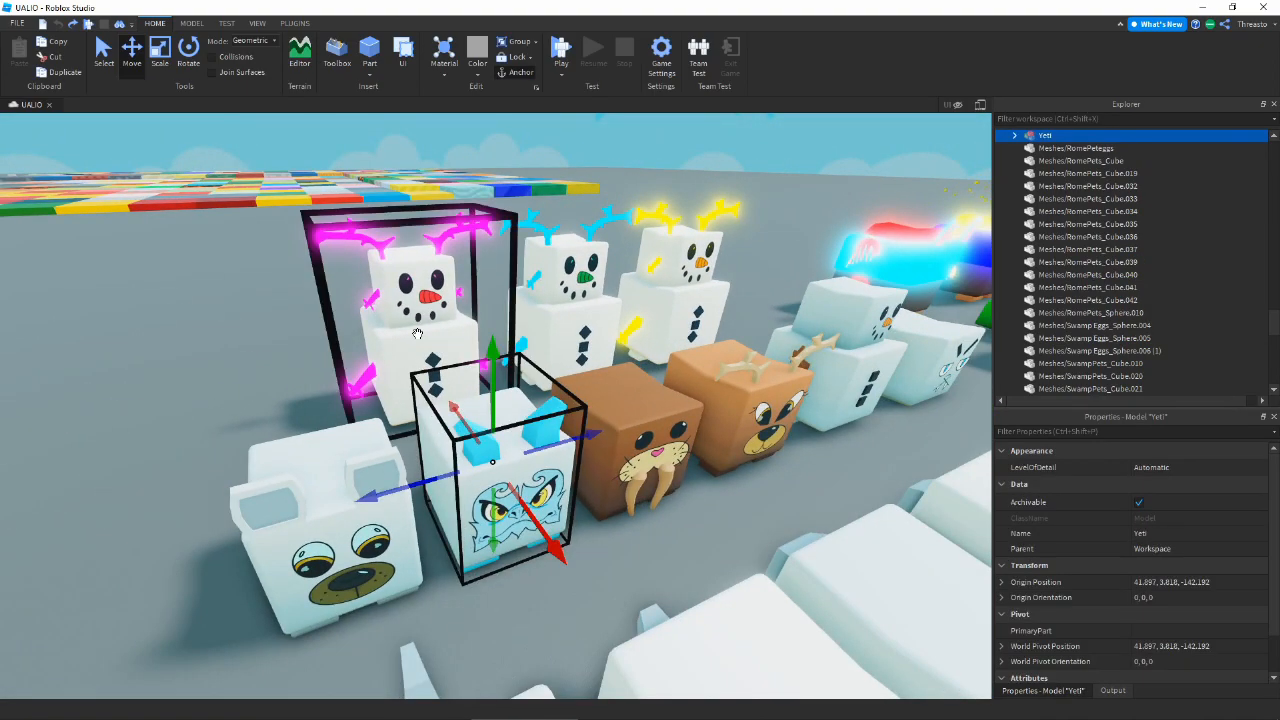
left_click(418, 334, "ctrl")
left_click(562, 327, "ctrl")
left_click(678, 325, "ctrl")
left_click(782, 513)
key("d")
right_click_drag(782, 513, 776, 515)
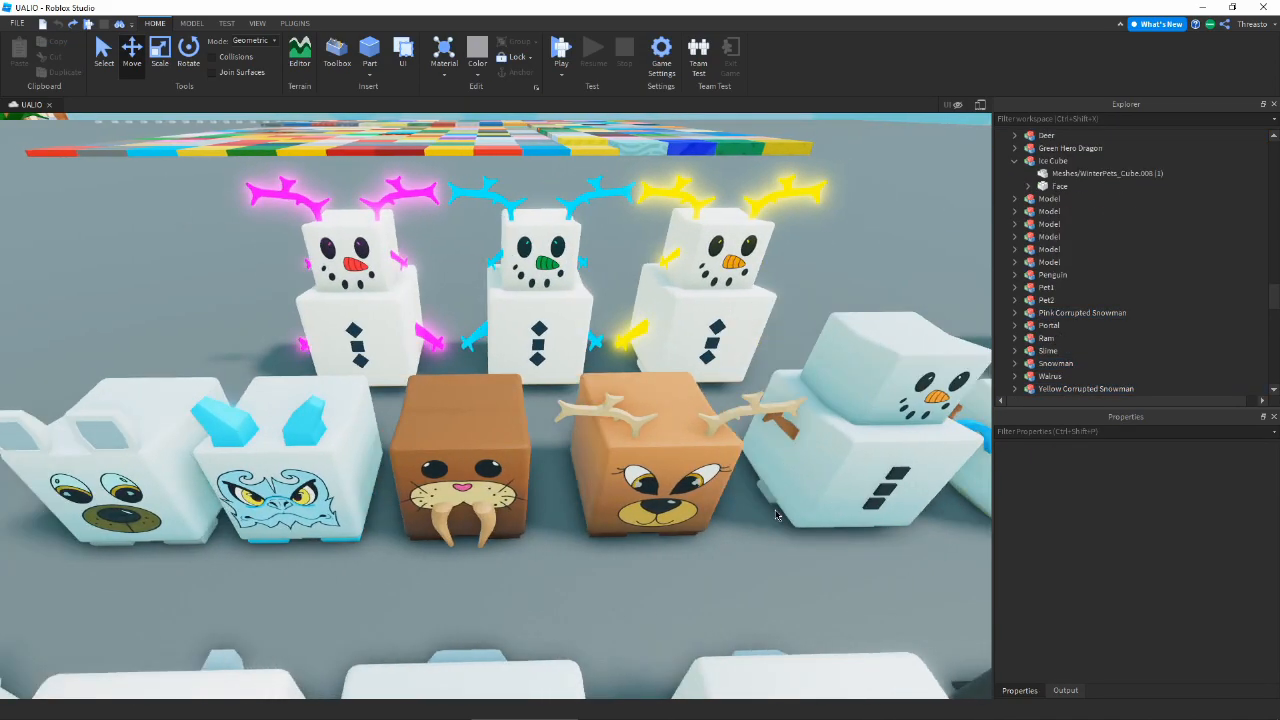
- Insert an Attachment into the mesh part of the Arctic Bear model
left_click(110, 470)
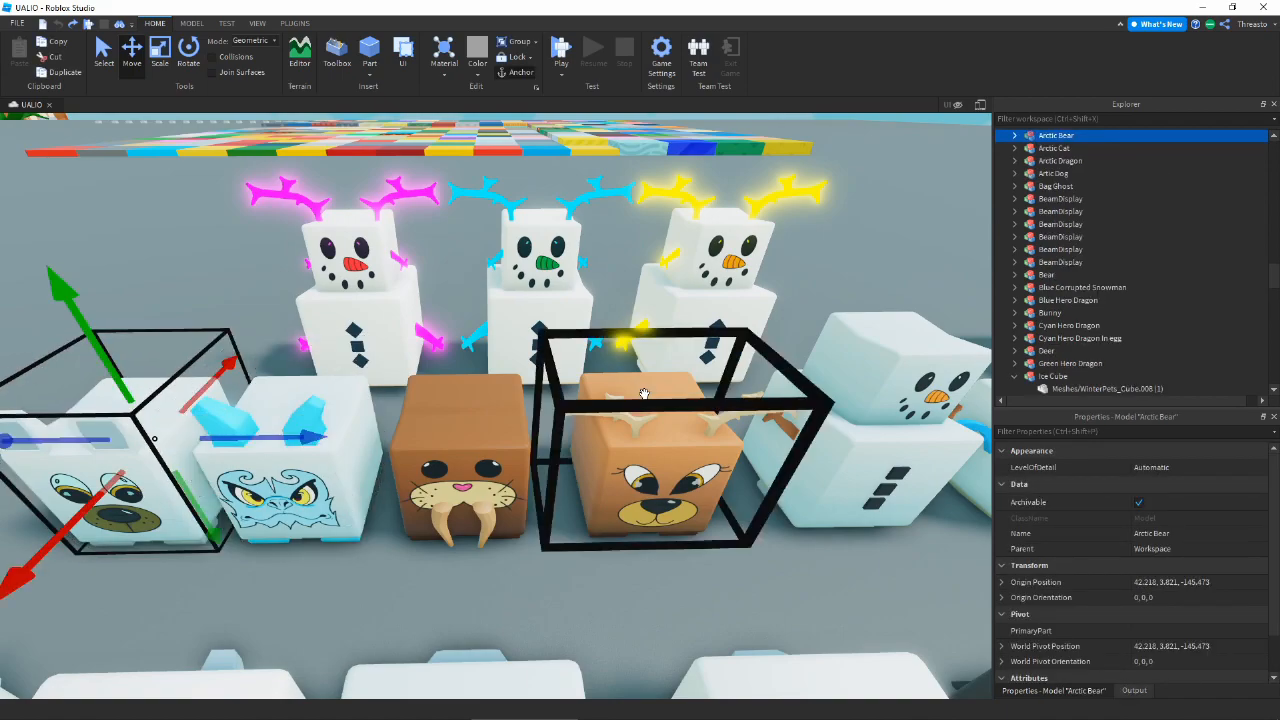
key("f")
scroll(665, 405, "up", 4)
right_click_drag(641, 418, 676, 399)
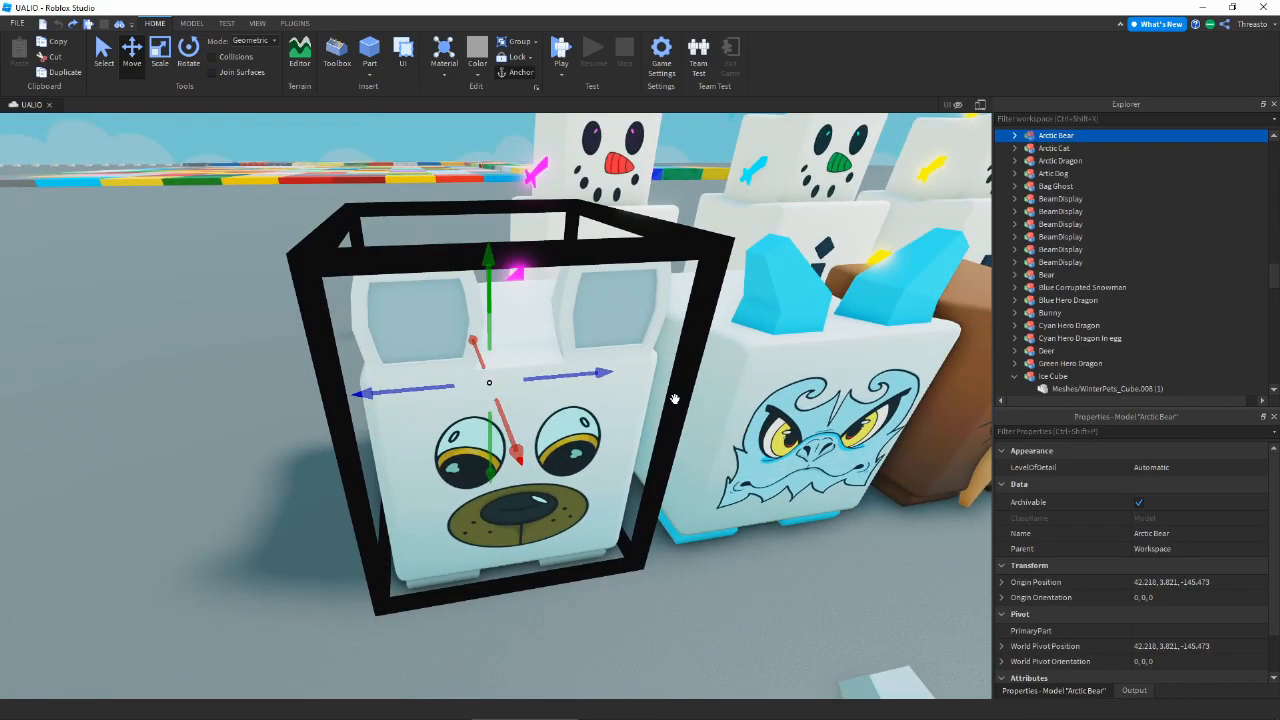
scroll(675, 399, "down", 2)
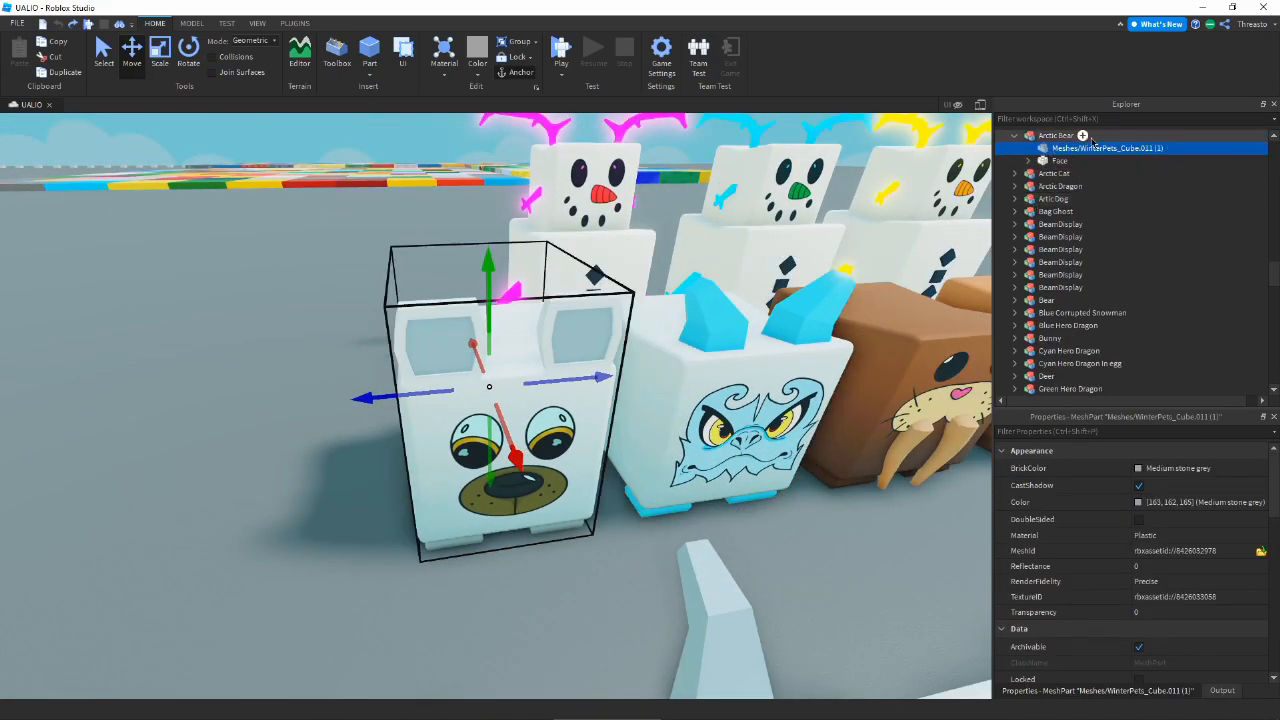
left_click(1173, 148)
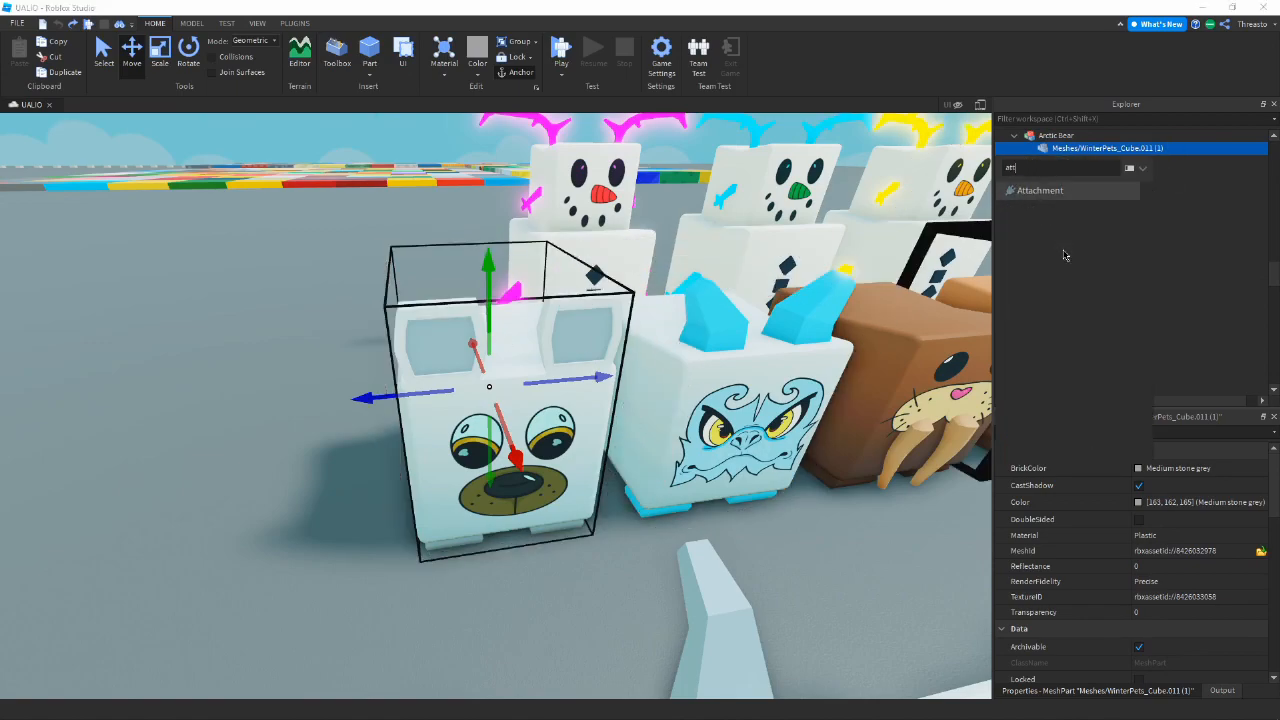
key("Return")
- Insert a ParticleEmitter into the Arctic Bear's attachment
left_click(1114, 161)
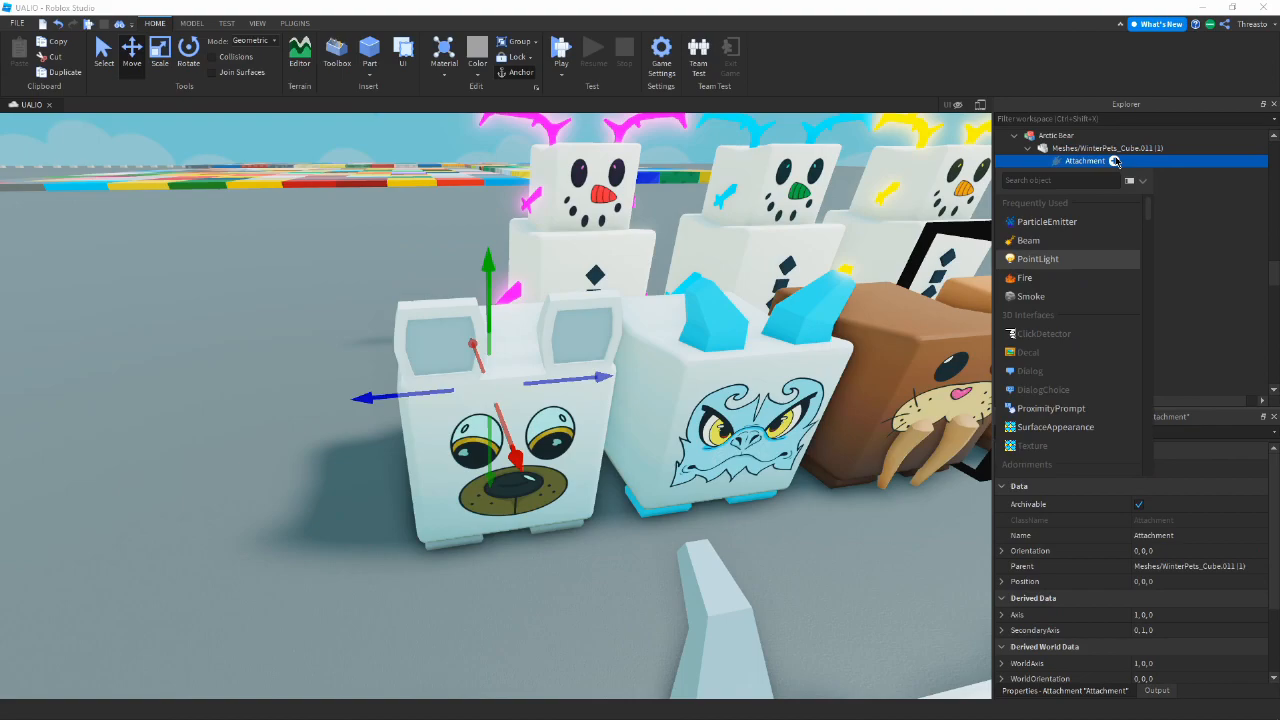
left_click(1033, 226)
right_click_drag(748, 280, 485, 458)
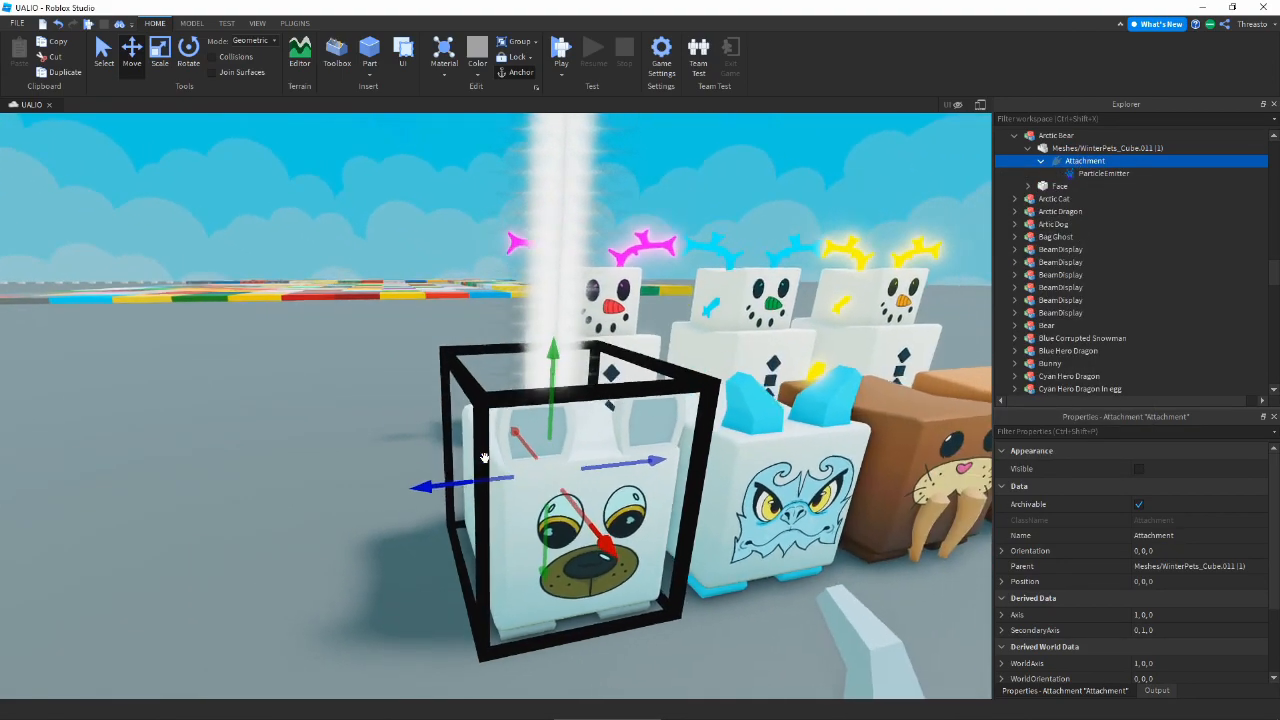
key("s")
- Try a SpreadAngle of 180, 180 on the particle emitter and replace it with 360, 360
left_click(1081, 176)
scroll(1149, 536, "down", 8)
scroll(1152, 538, "up", 1)
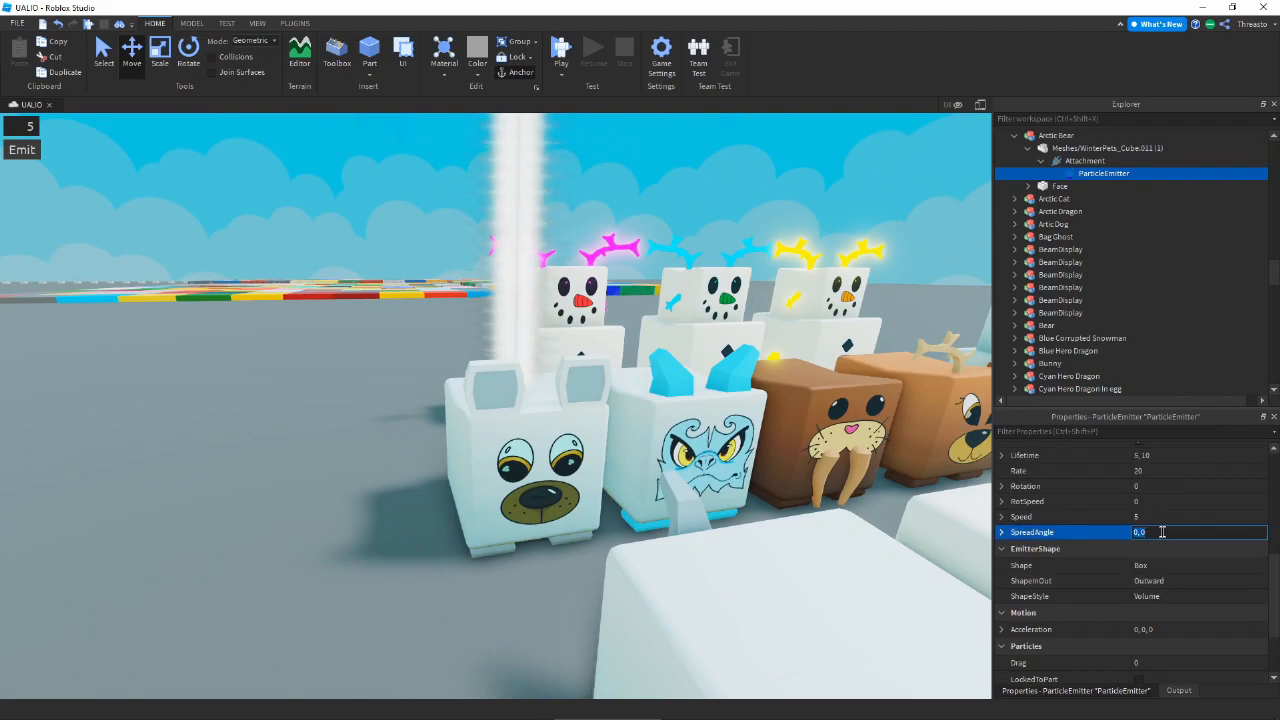
scroll(888, 470, "down", 4)
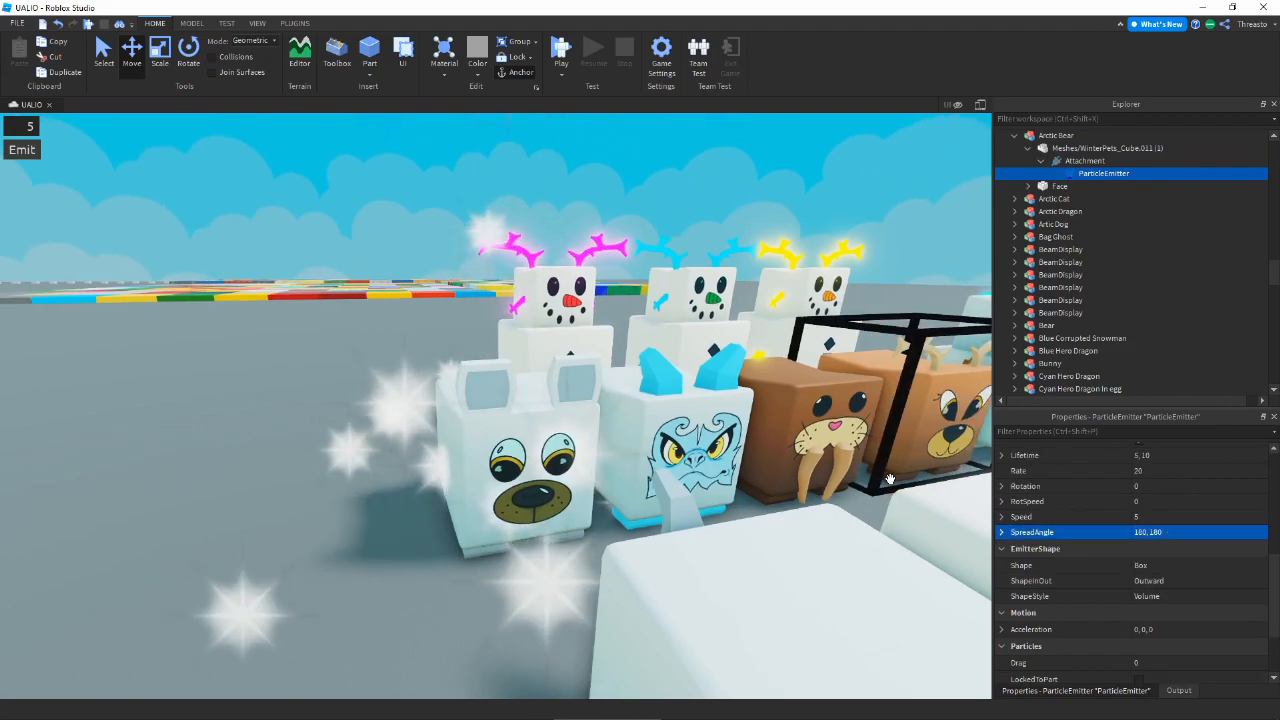
scroll(888, 477, "up", 5)
scroll(950, 488, "down", 3)
type("360, 360")
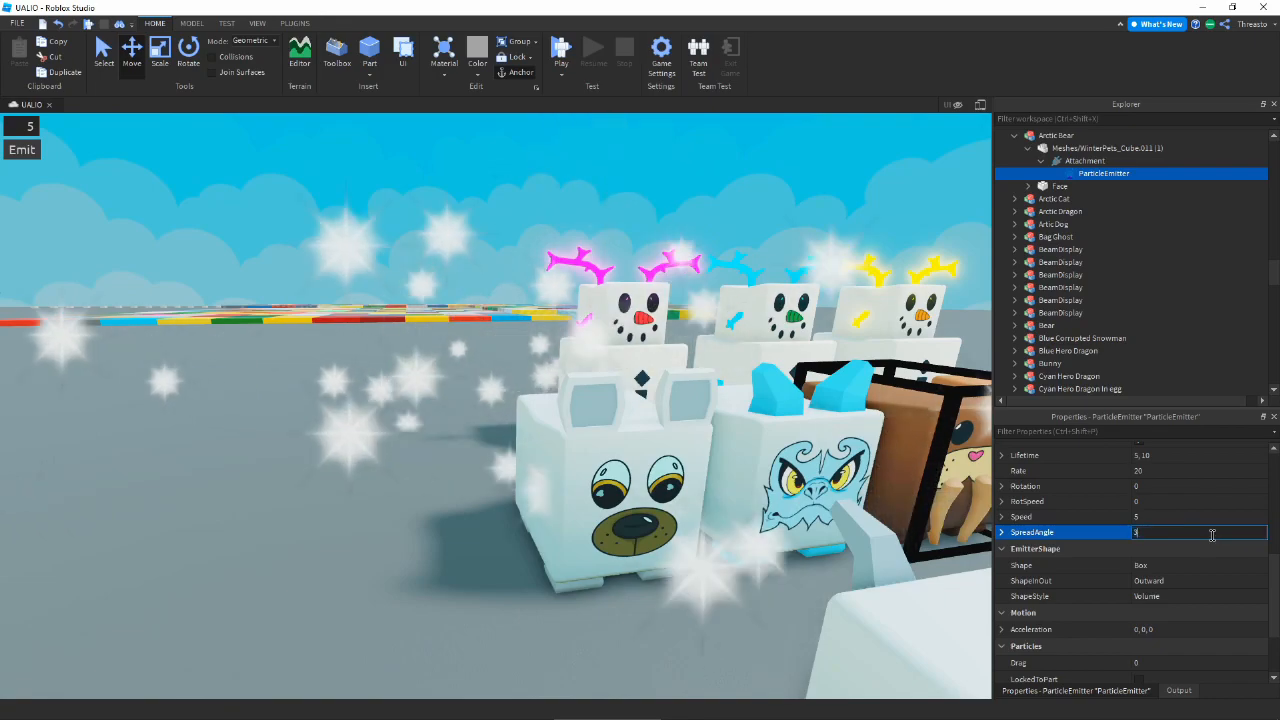
key("Return")
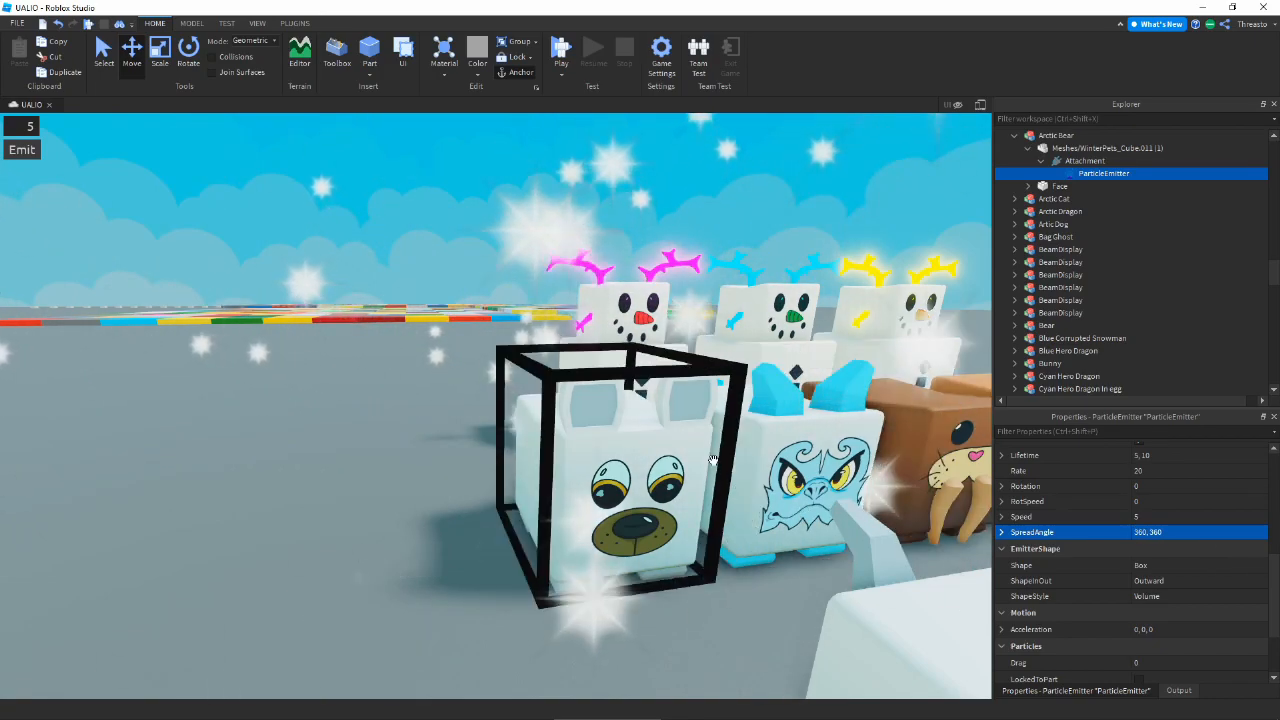
- Move the Arctic Bear model away from the other pets onto open ground
left_click(632, 455)
scroll(632, 455, "down", 2)
left_click(192, 23)
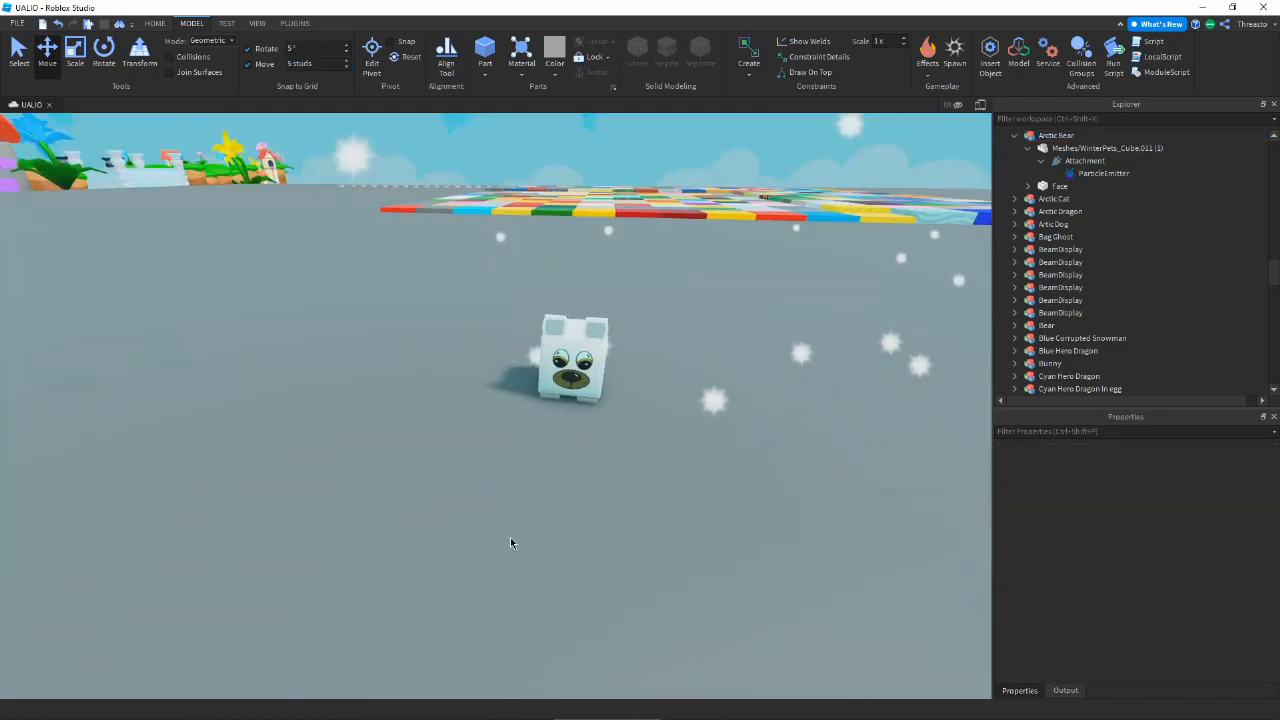
scroll(510, 537, "up", 3)
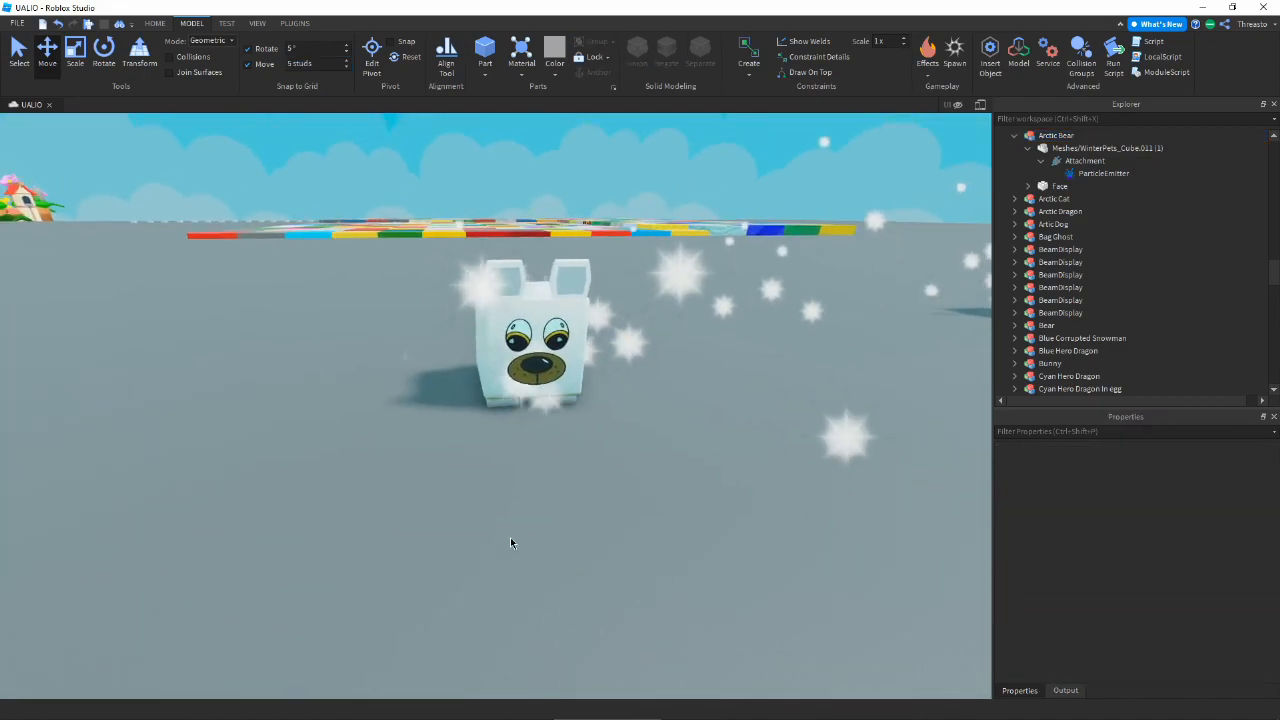
- Upload star_07.png from the particlePack_1.1 transparent PNG folder as the particle emitter's texture
left_click(1103, 173)
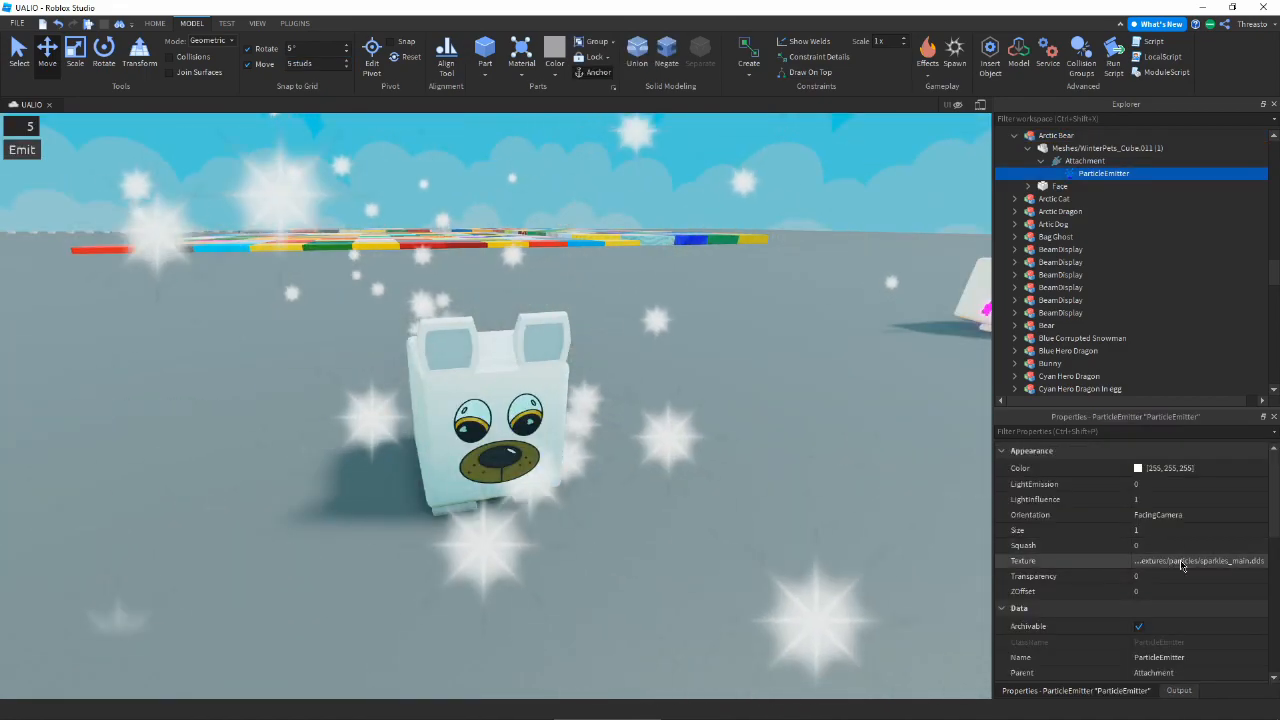
left_click(1183, 562)
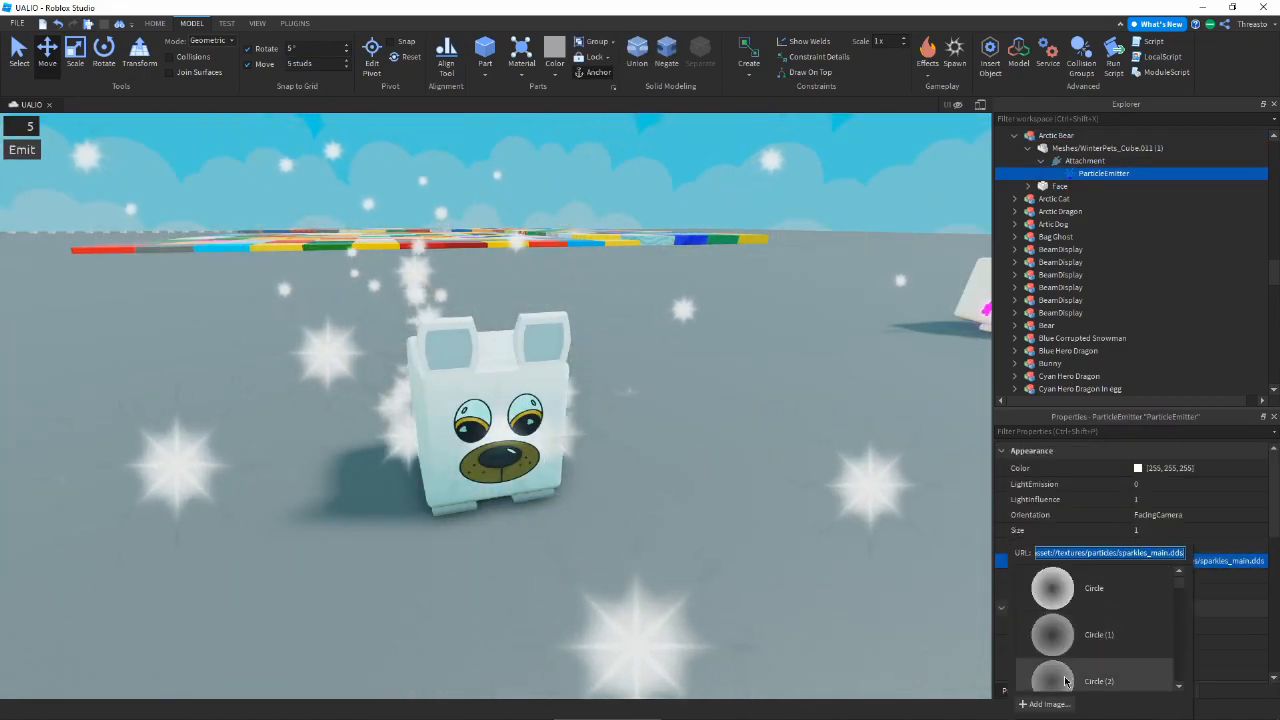
left_click(1046, 698)
left_click(595, 336)
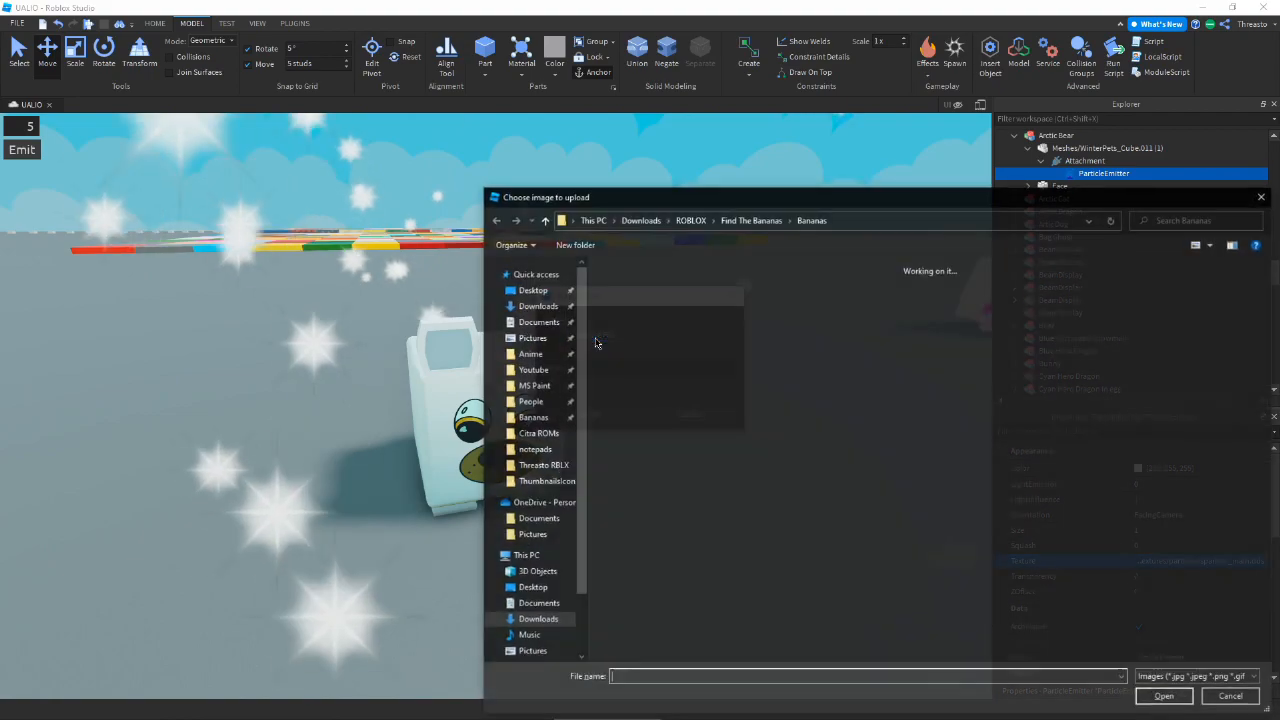
double_click(1203, 480)
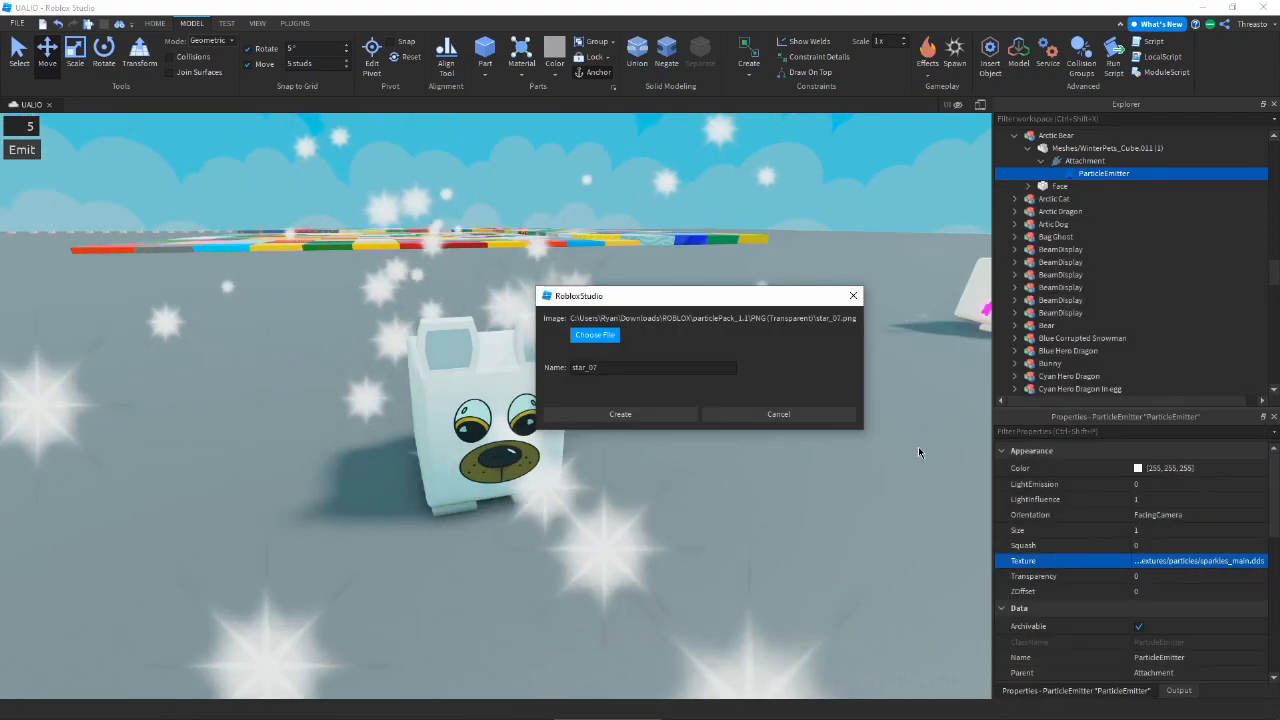
left_click(605, 414)
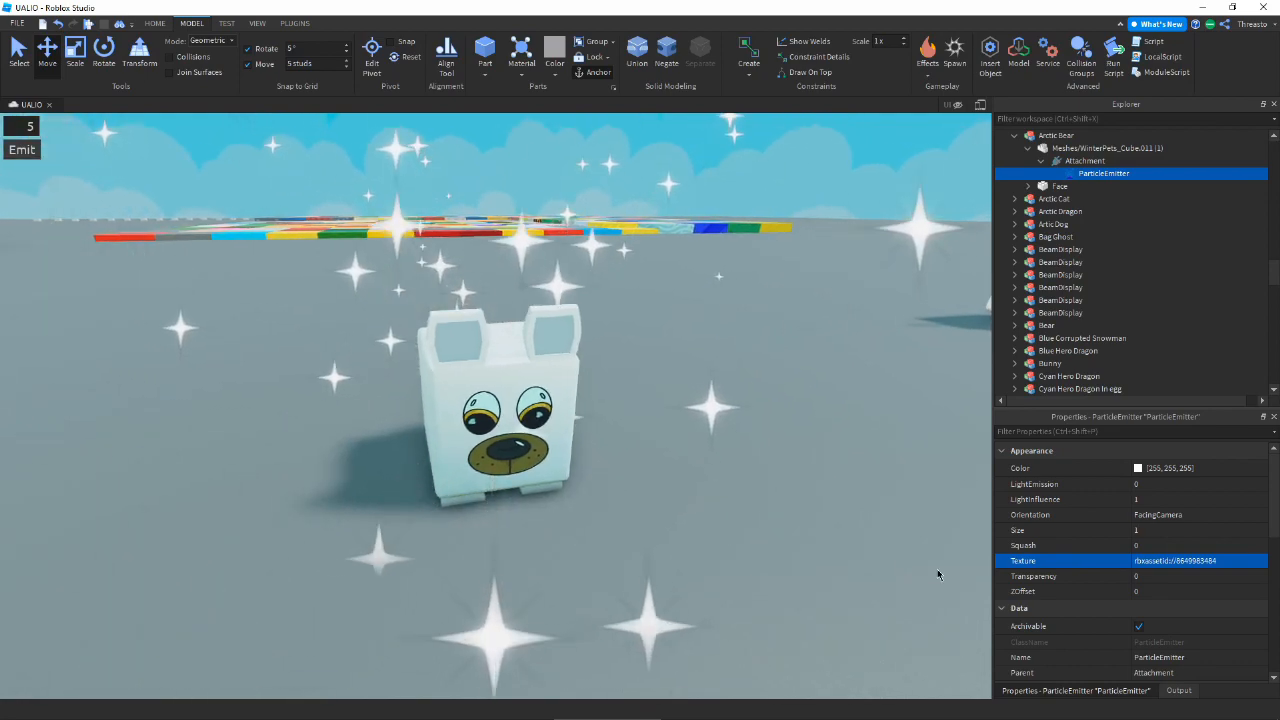
- Set the particle emitter's LightEmission to 0.5
left_click(1150, 484)
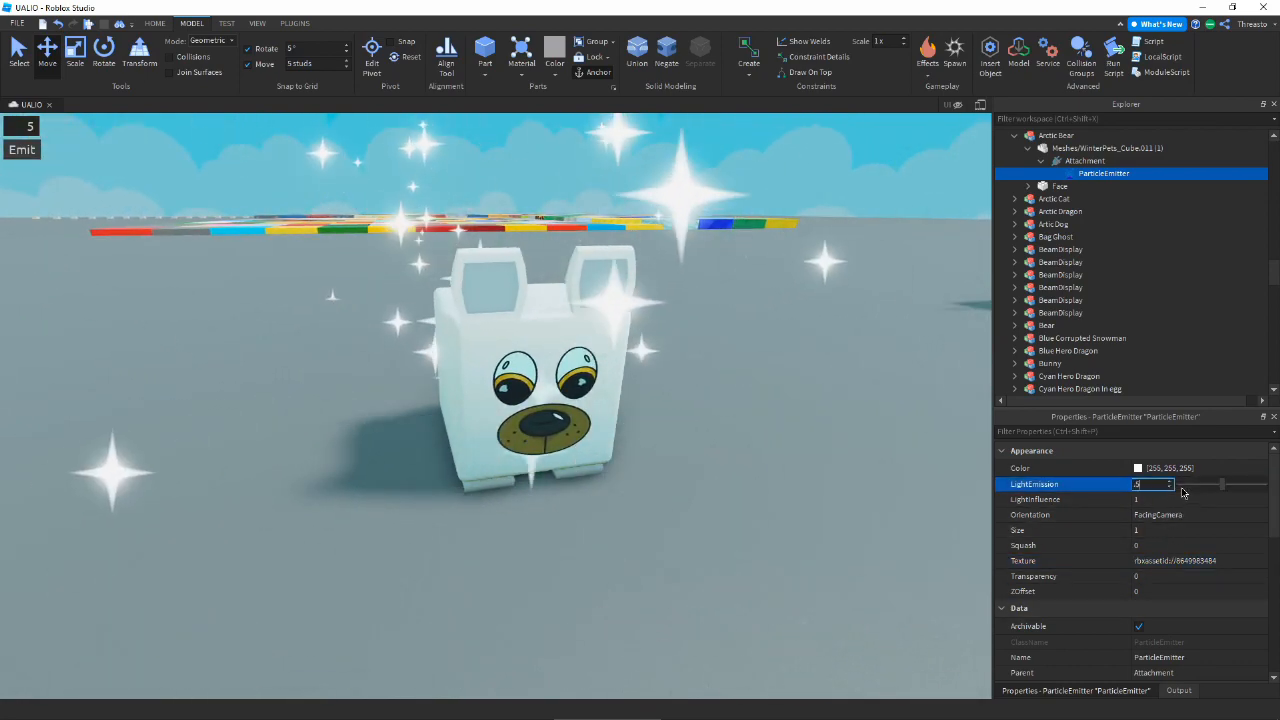
key("Return")
right_click_drag(911, 545, 843, 504)
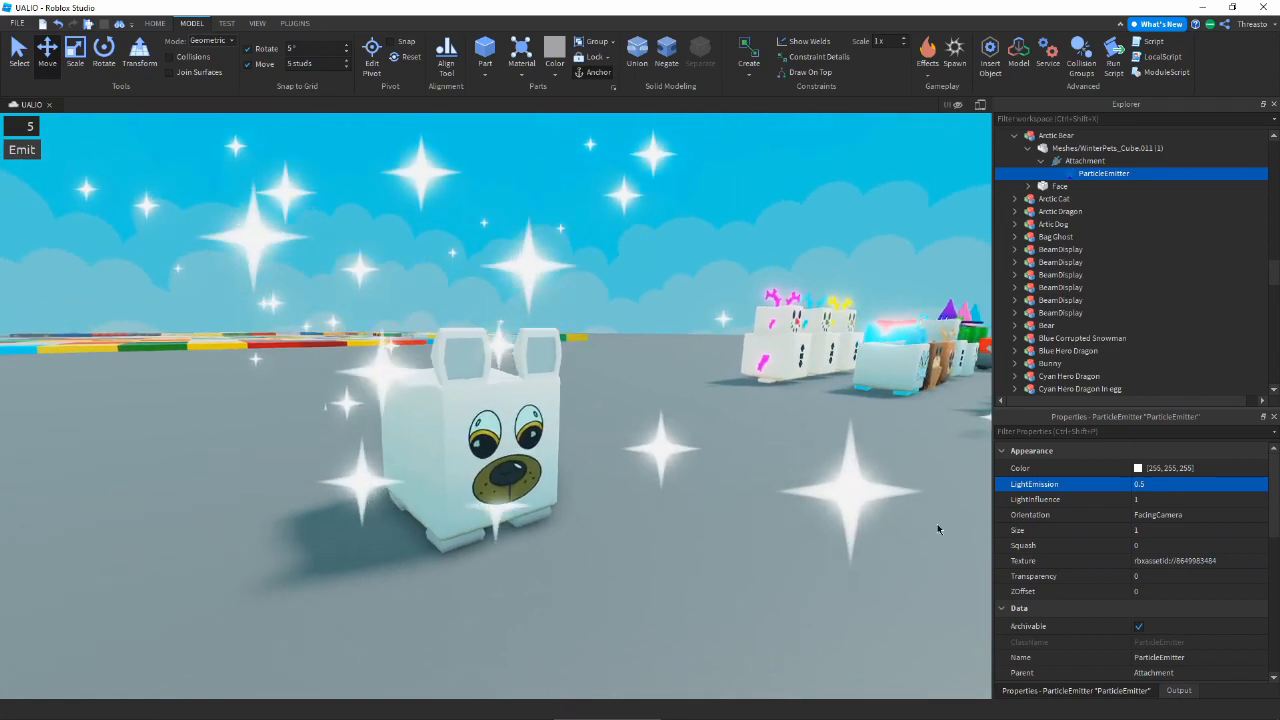
- Set the particle emitter's Lifetime to 1, 1.2
scroll(1174, 554, "down", 4)
left_click(1172, 547)
type("7, 1")
key("Return")
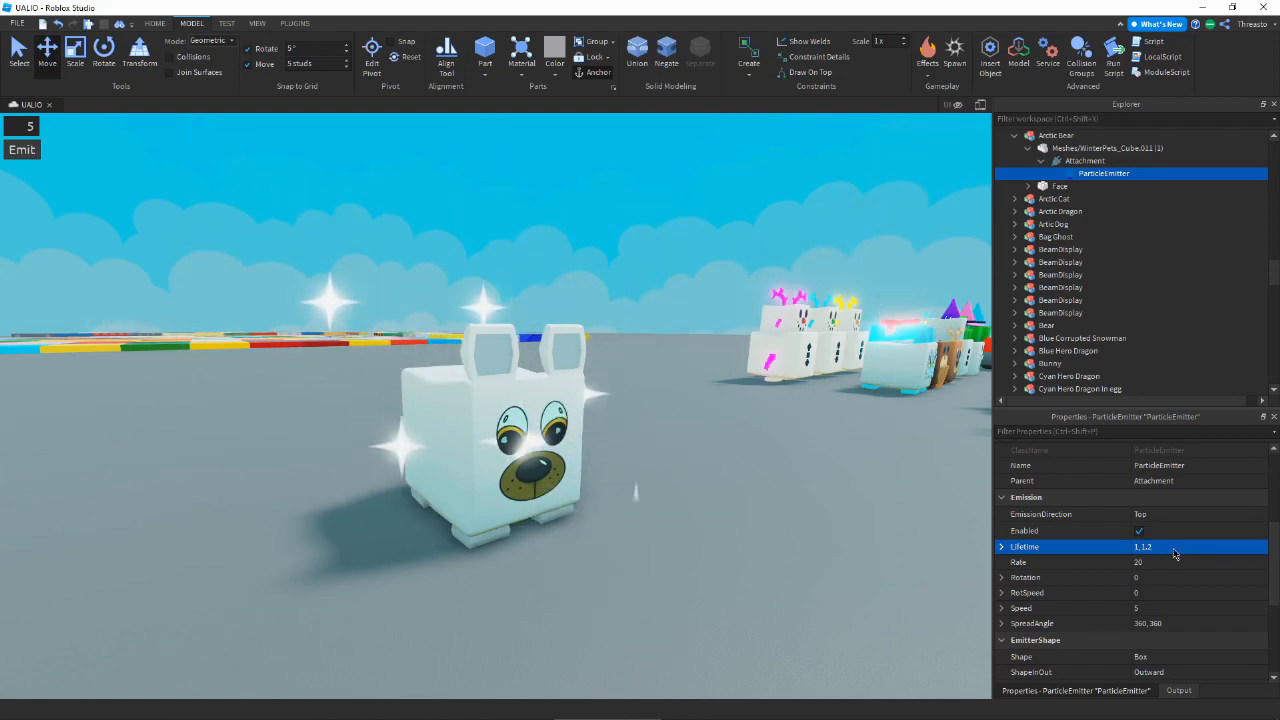
- Shape the particle emitter's Transparency curve to rise from 0 through about 0.373 at time 0.811 to 1 at the end
scroll(1172, 553, "up", 4)
left_click(1200, 576)
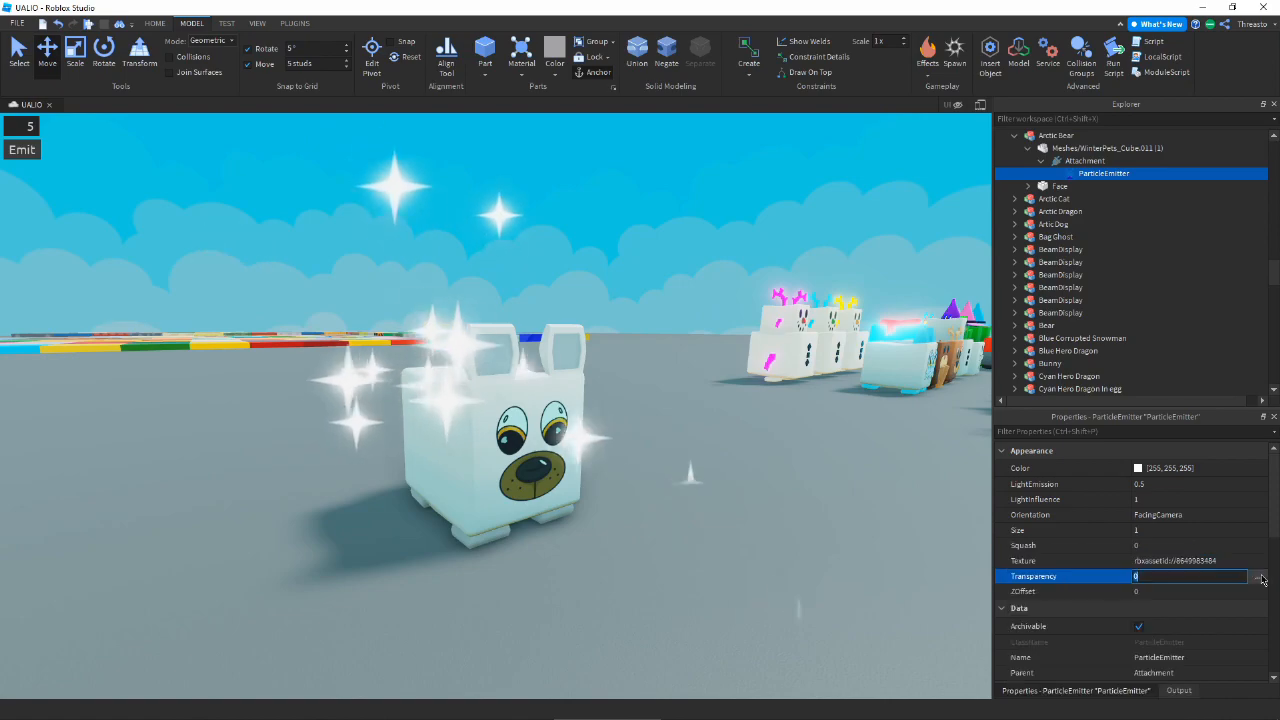
left_click(1259, 576)
left_click_drag(857, 414, 856, 240)
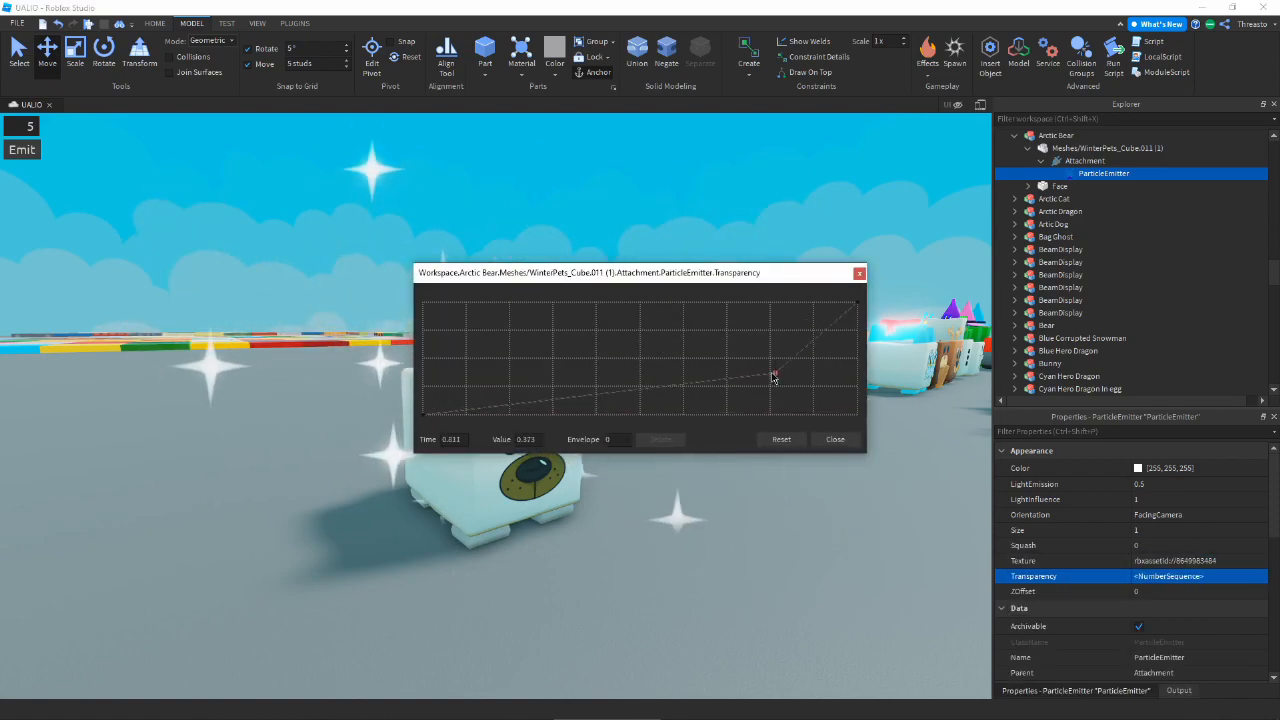
left_click(835, 439)
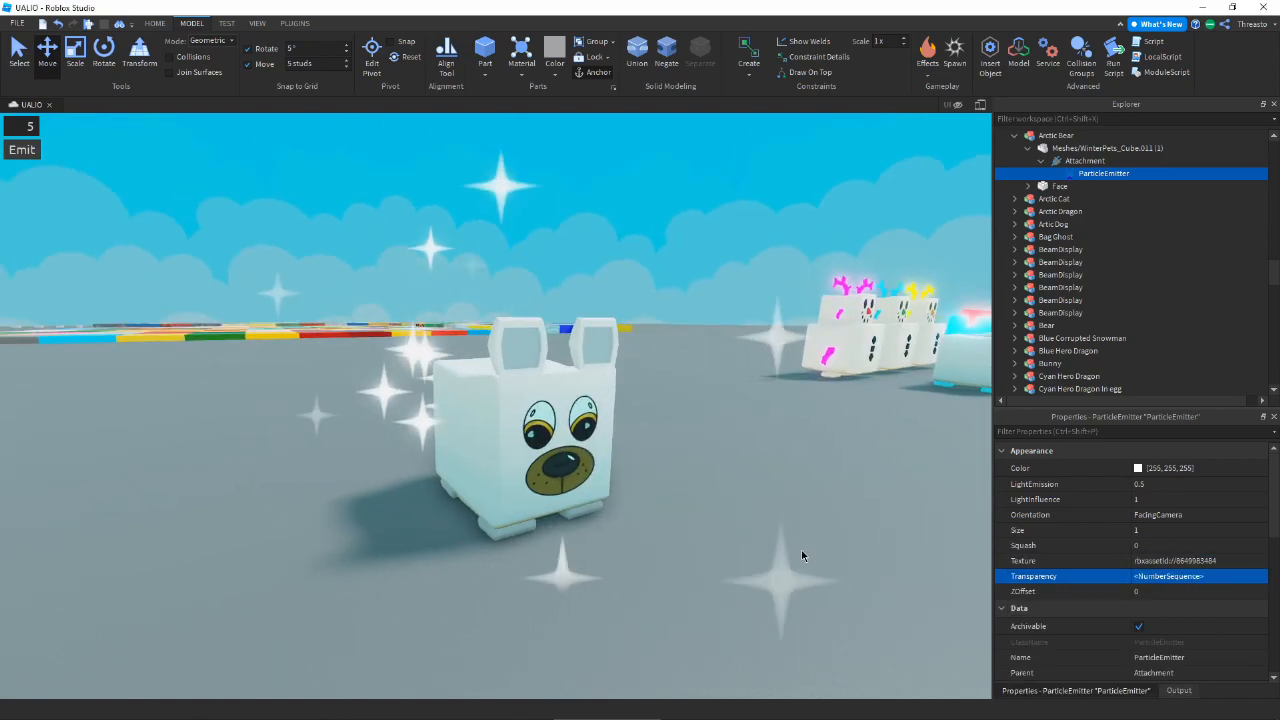
- Shape the particle emitter's Size curve to start at about 1.06 with an envelope of about 0.313 and shrink to 0 at the end
left_click(1200, 530)
left_click(1259, 530)
left_click_drag(550, 277, 694, 408)
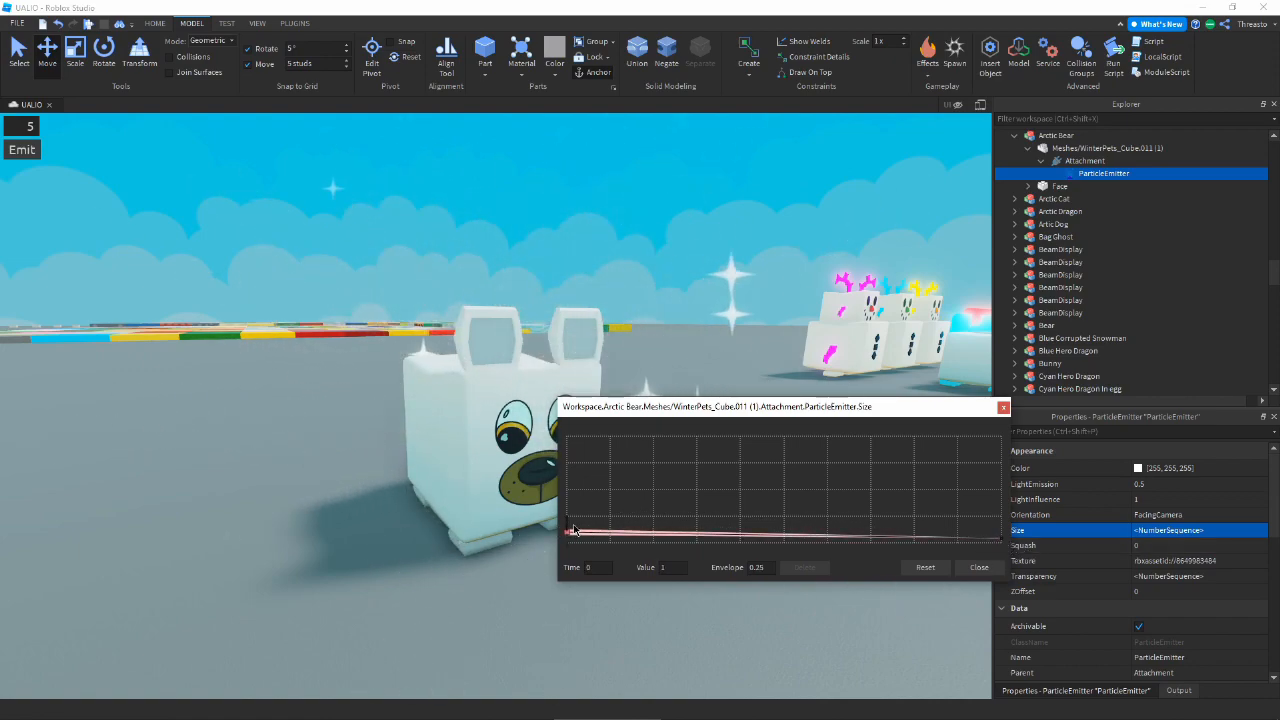
left_click_drag(625, 421, 737, 433)
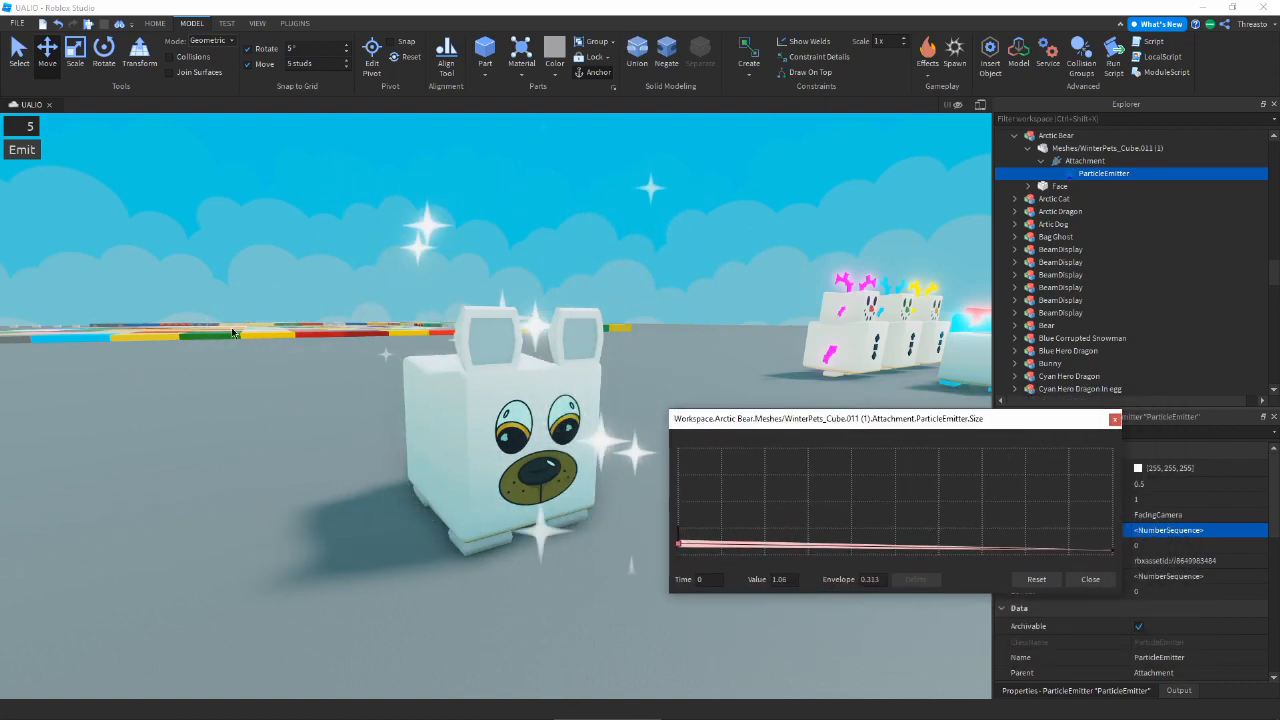
left_click(1090, 580)
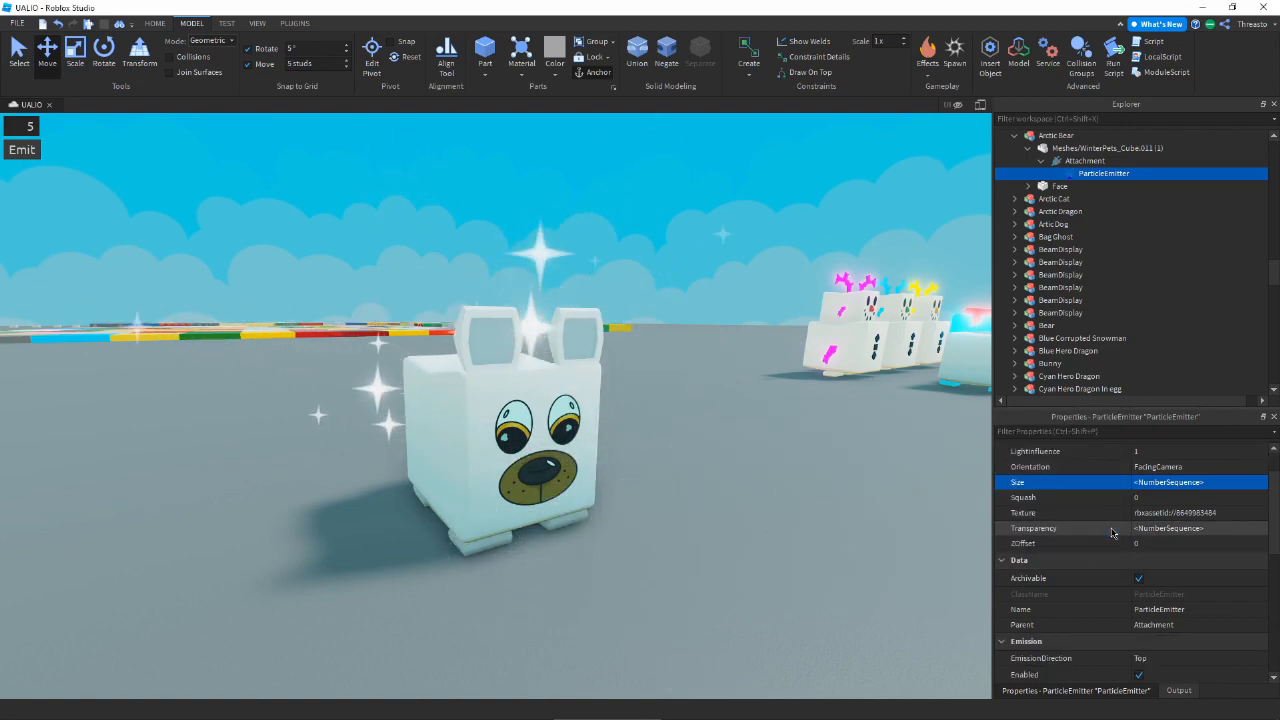
- Set the particle emitter's Rotation to -360, 360 and check the sparkles around the Arctic Bear
scroll(1111, 533, "down", 4)
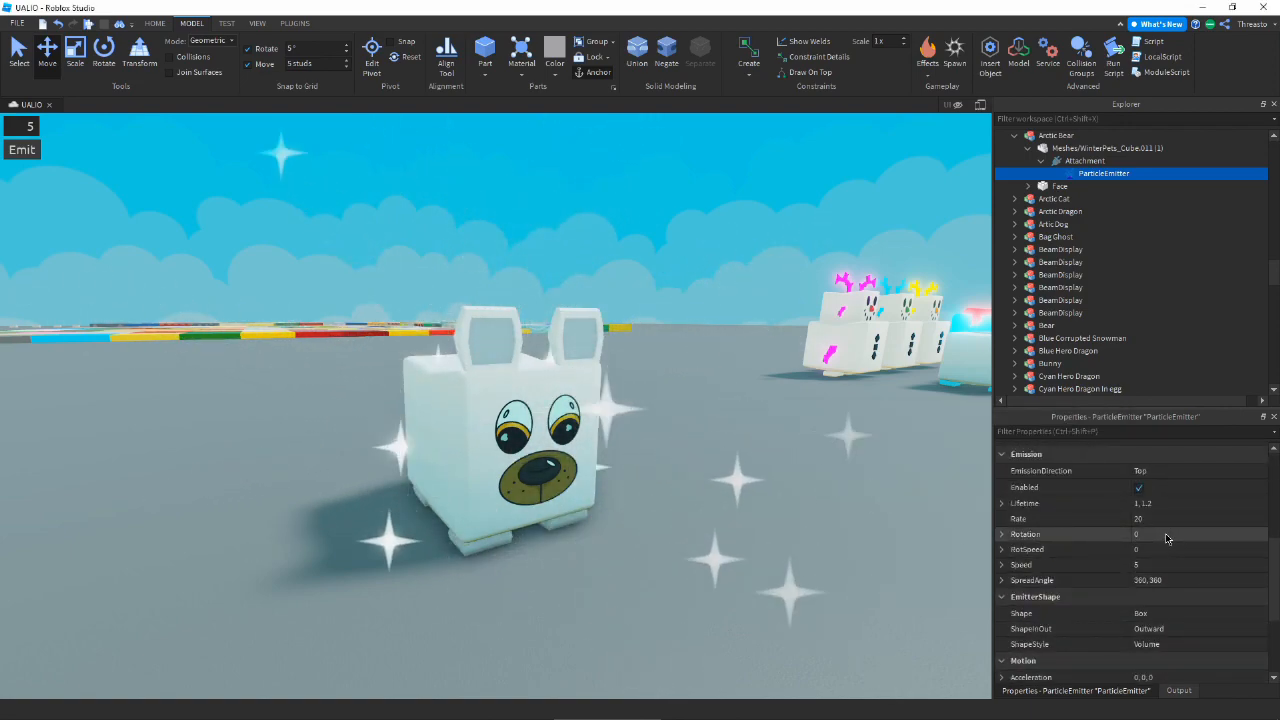
type("-")
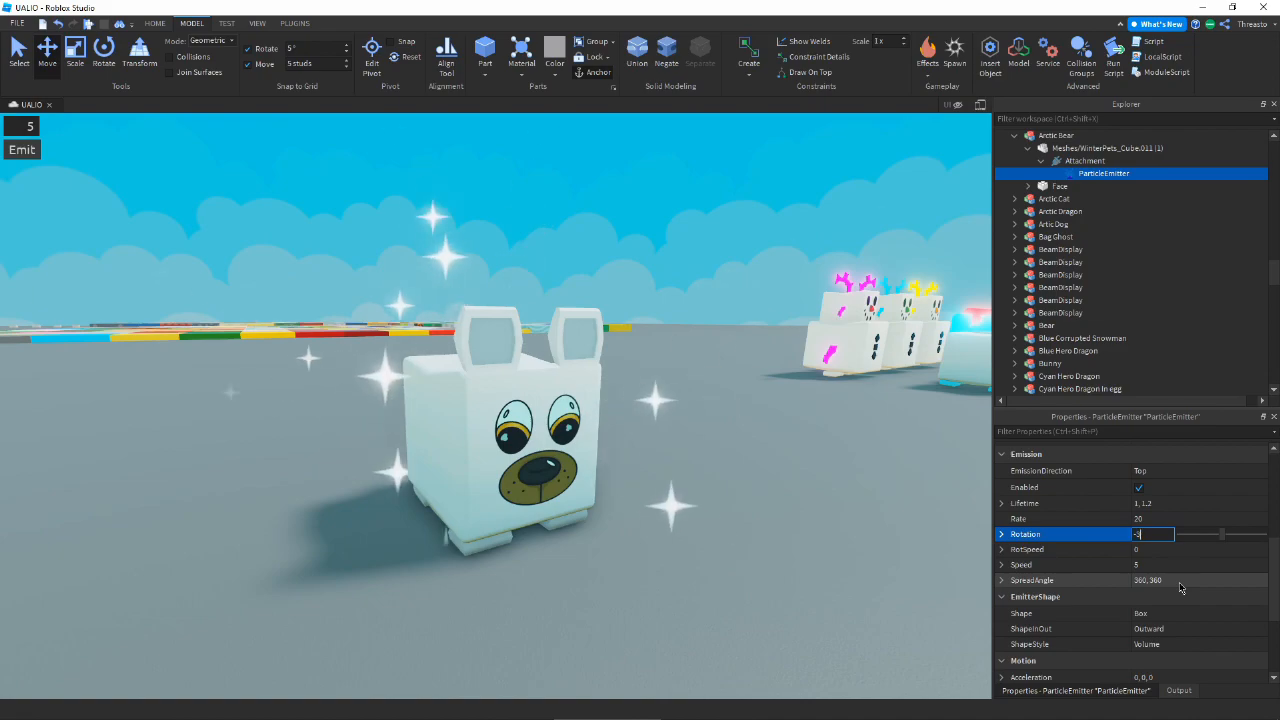
type("360, 360")
key("Return")
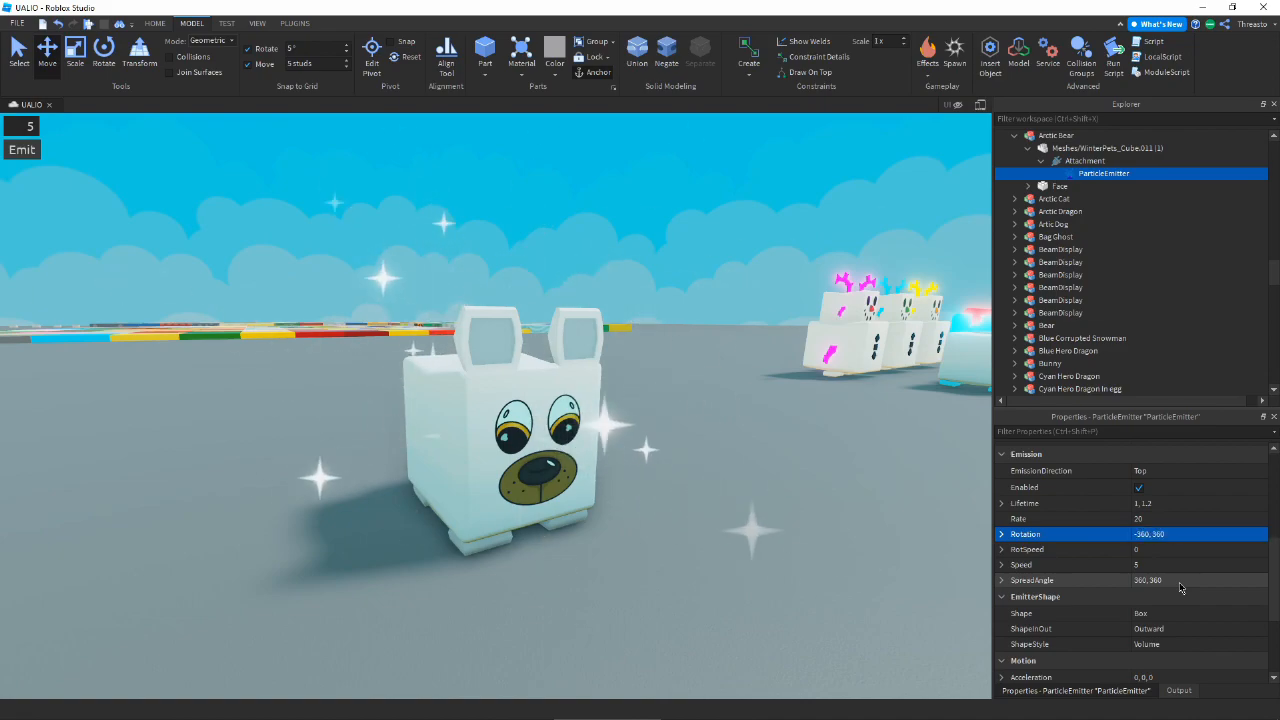
right_click_drag(680, 428, 672, 432)
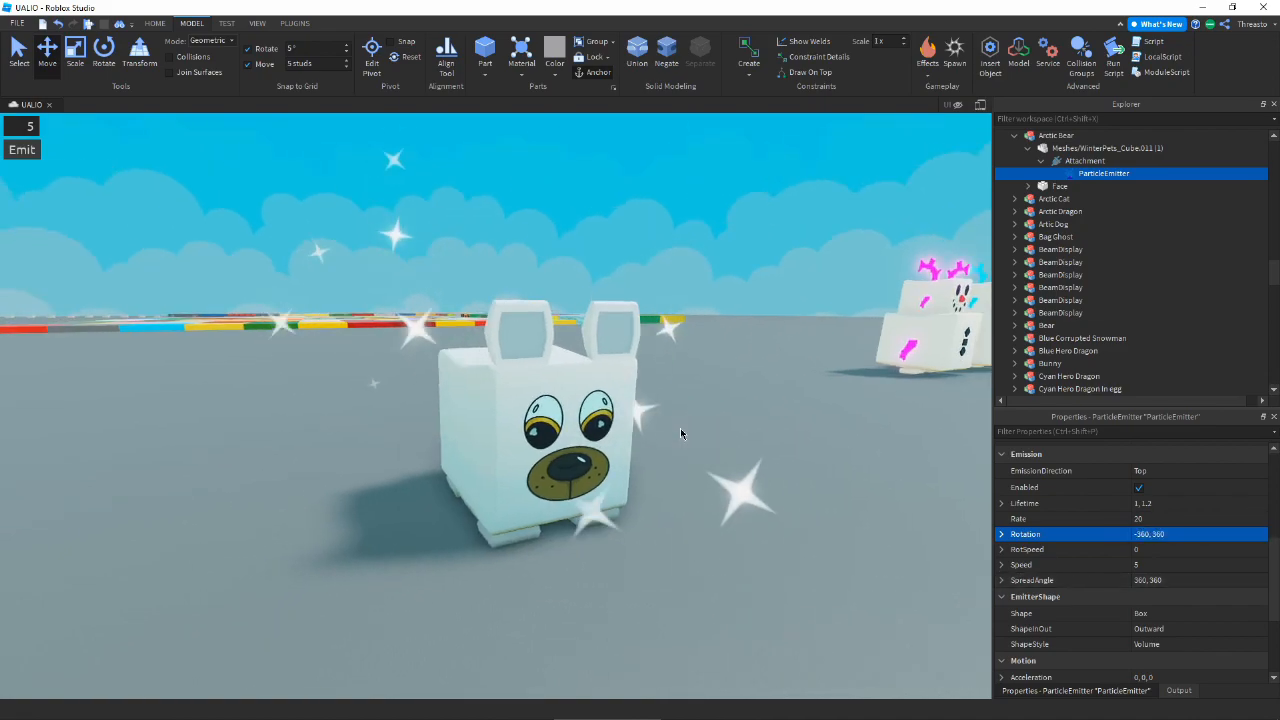
scroll(680, 428, "down", 1)
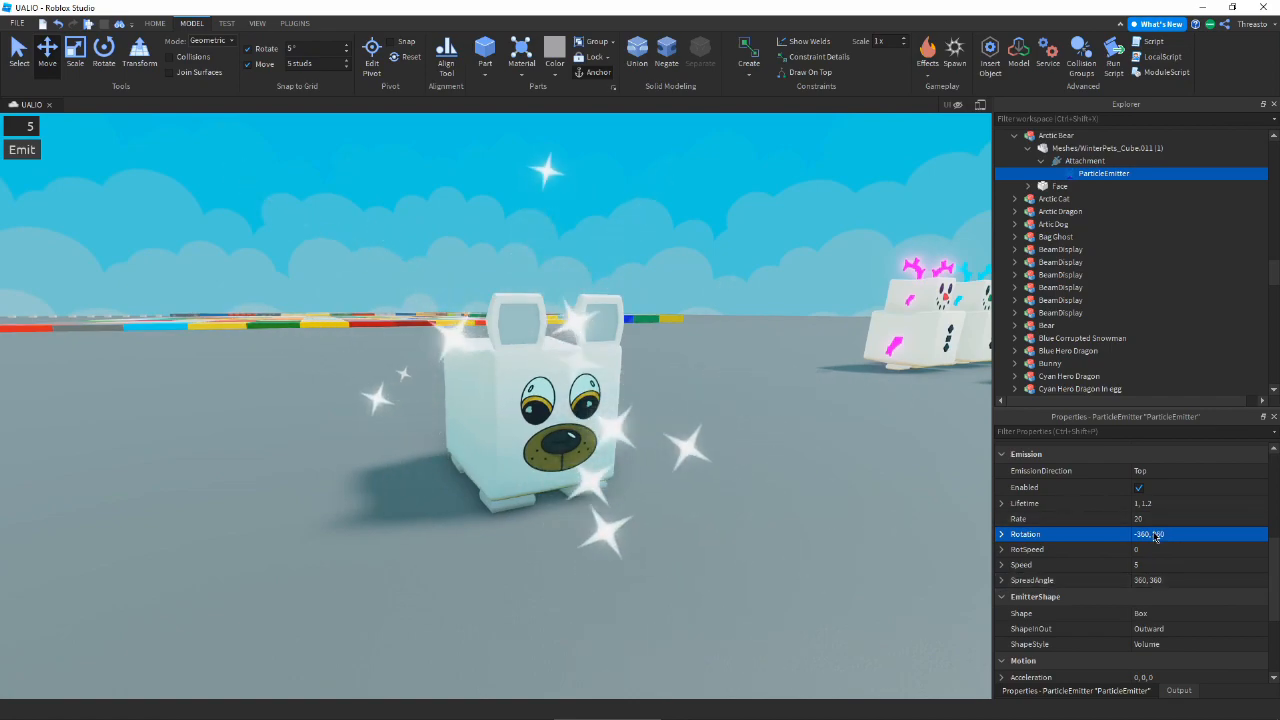
- Set the particle emitter's Rotation to -15, 15 and its RotSpeed to 30, 45
left_click(1154, 535)
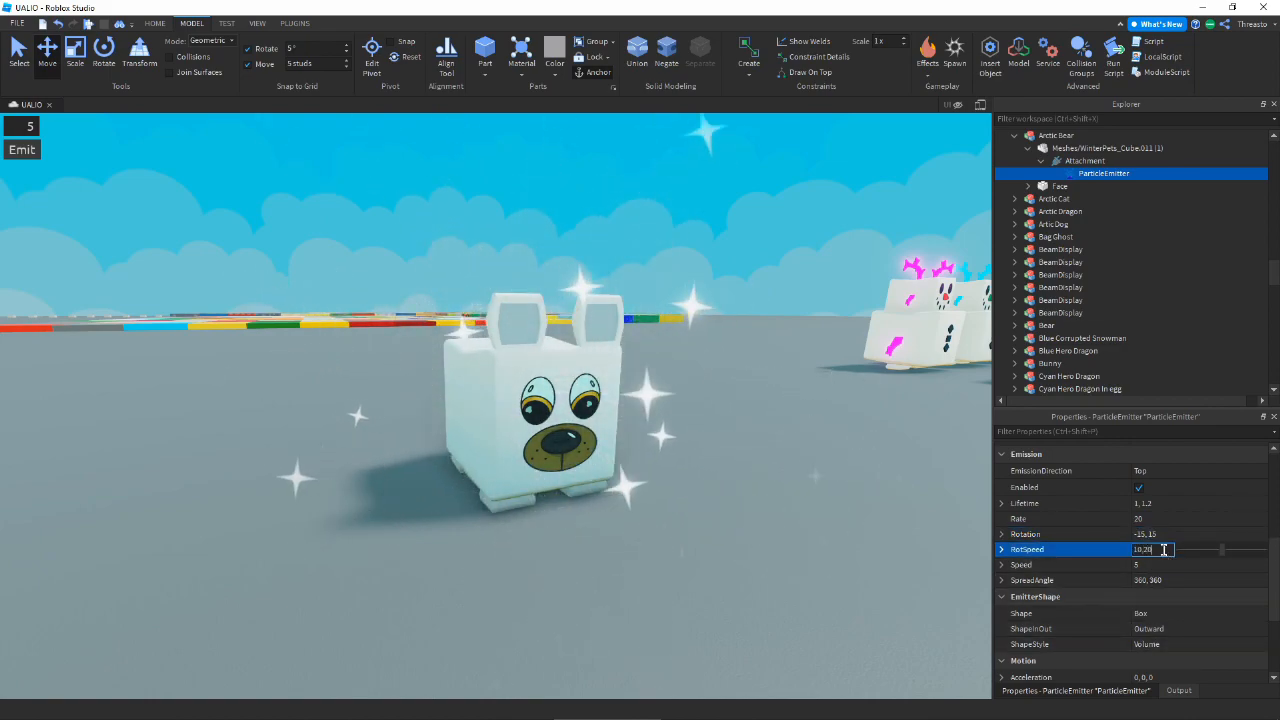
right_click_drag(828, 411, 788, 418)
key("q")
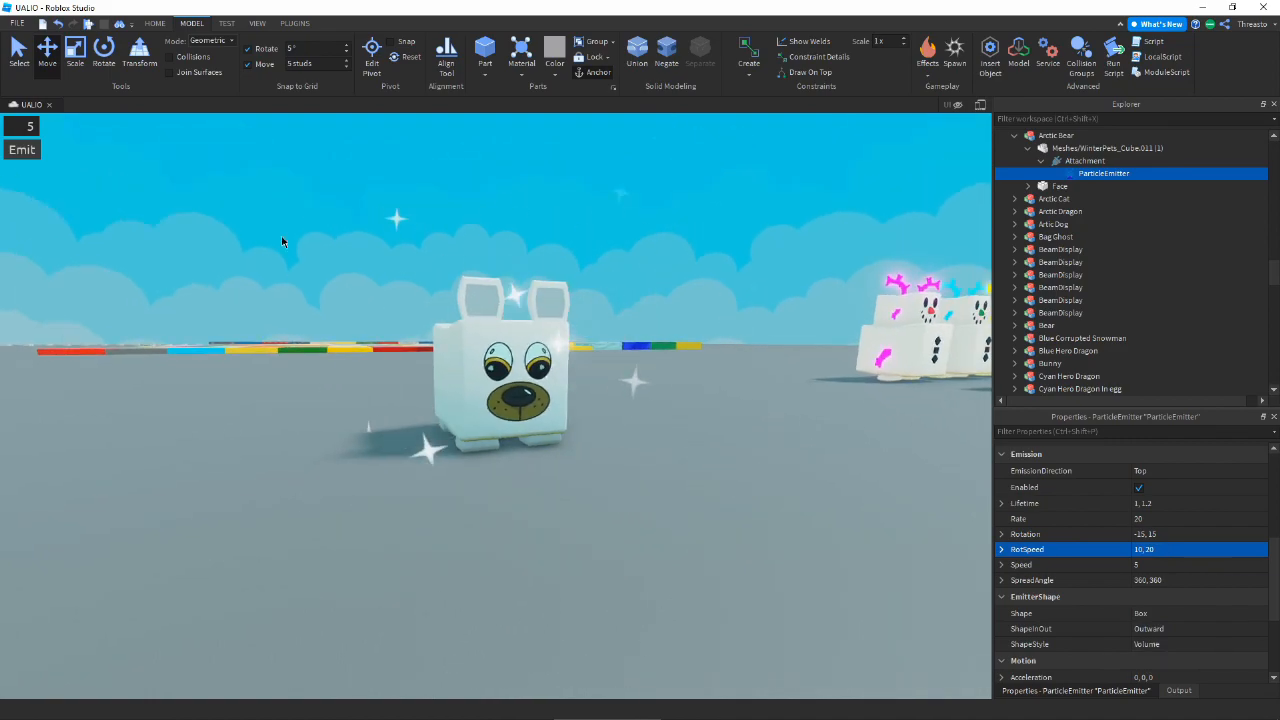
key("e")
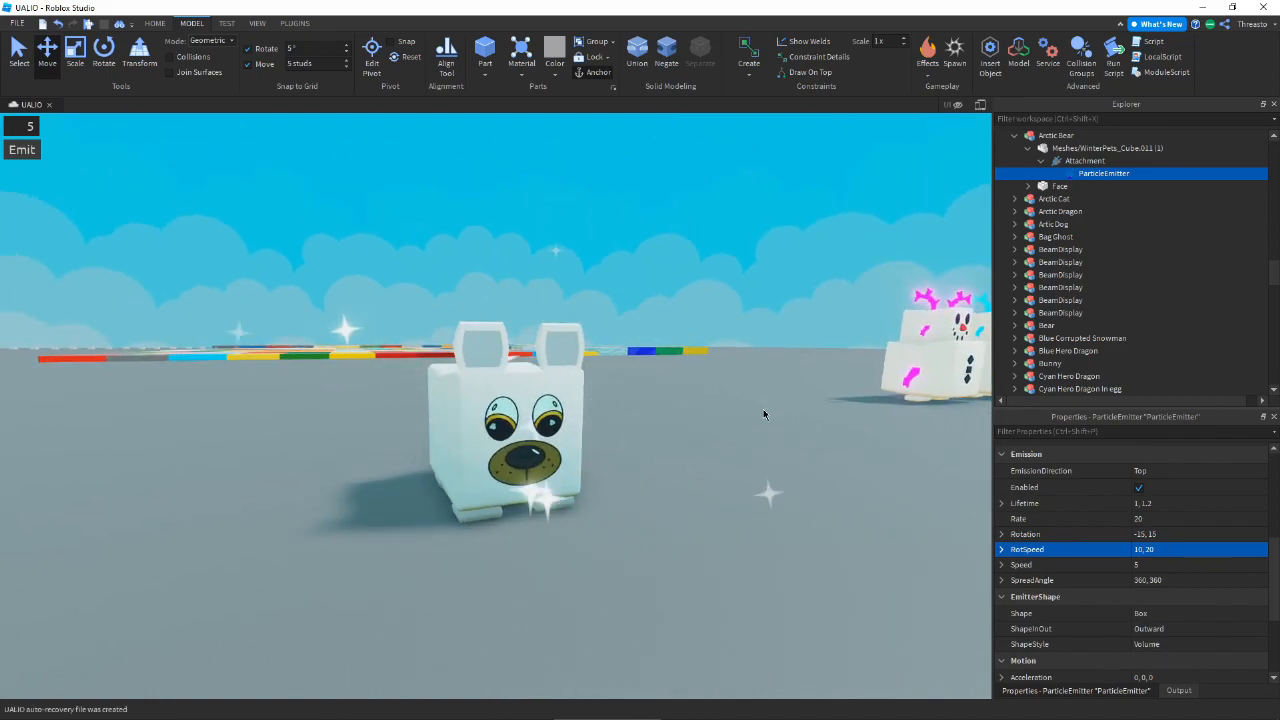
right_click_drag(763, 409, 795, 398)
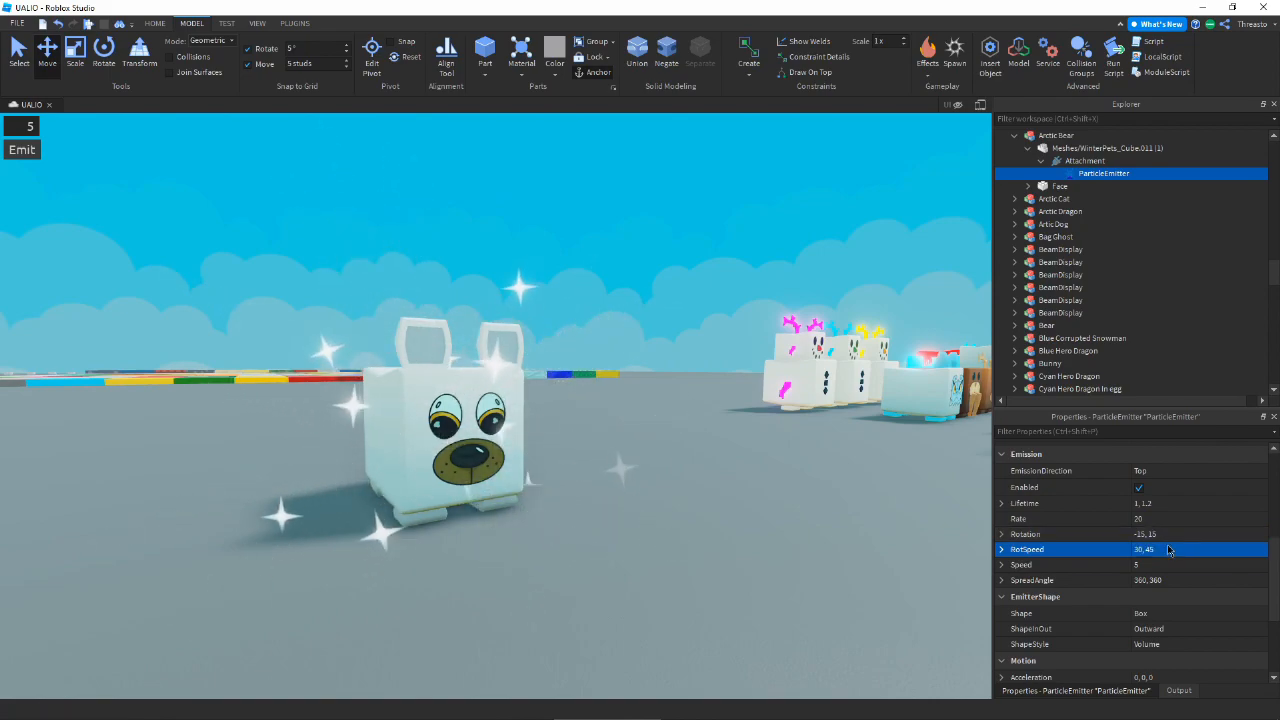
- Examine the spinning sparkles around the Arctic Bear from several angles and distances
right_click_drag(545, 484, 557, 473)
right_click_drag(868, 535, 932, 550)
key("w")
left_click(808, 468)
key("a")
right_click_drag(808, 468, 808, 468)
key("d")
key("s")
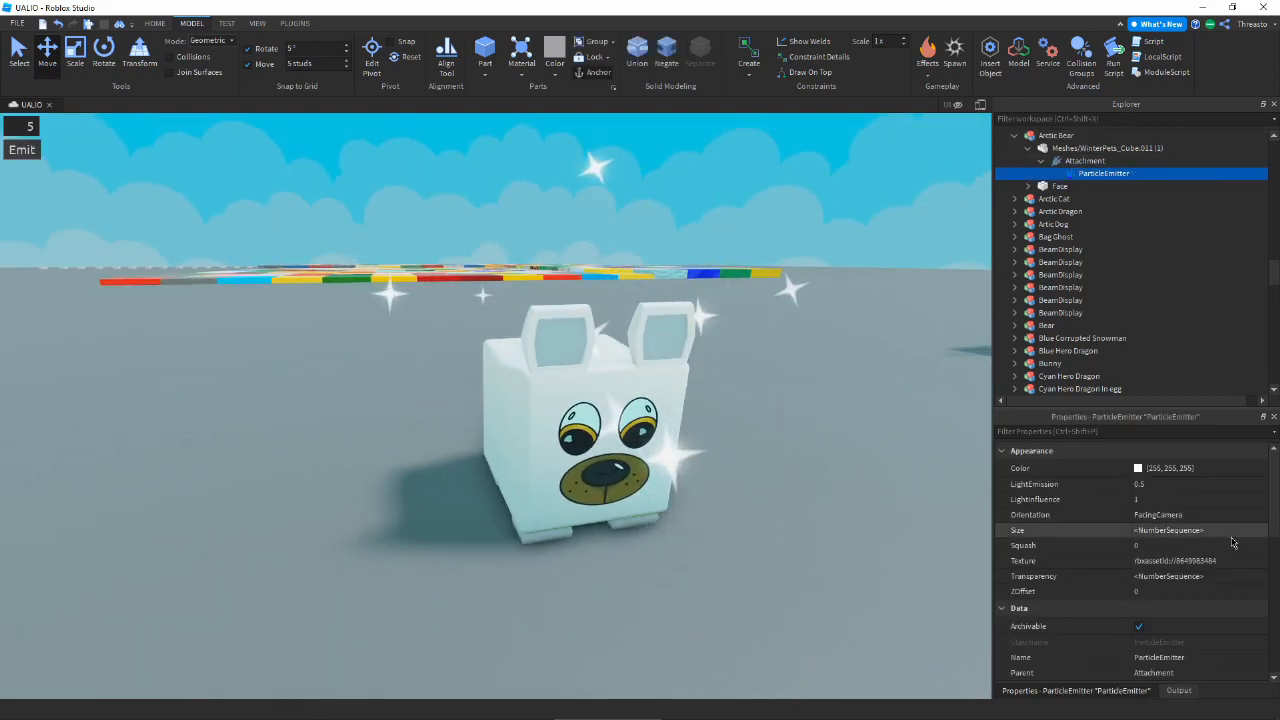
- Set the particle emitter's Lifetime to 0.9, 1, its Rate to 10 and its SpreadAngle to 90, 90
scroll(1184, 487, "down", 5)
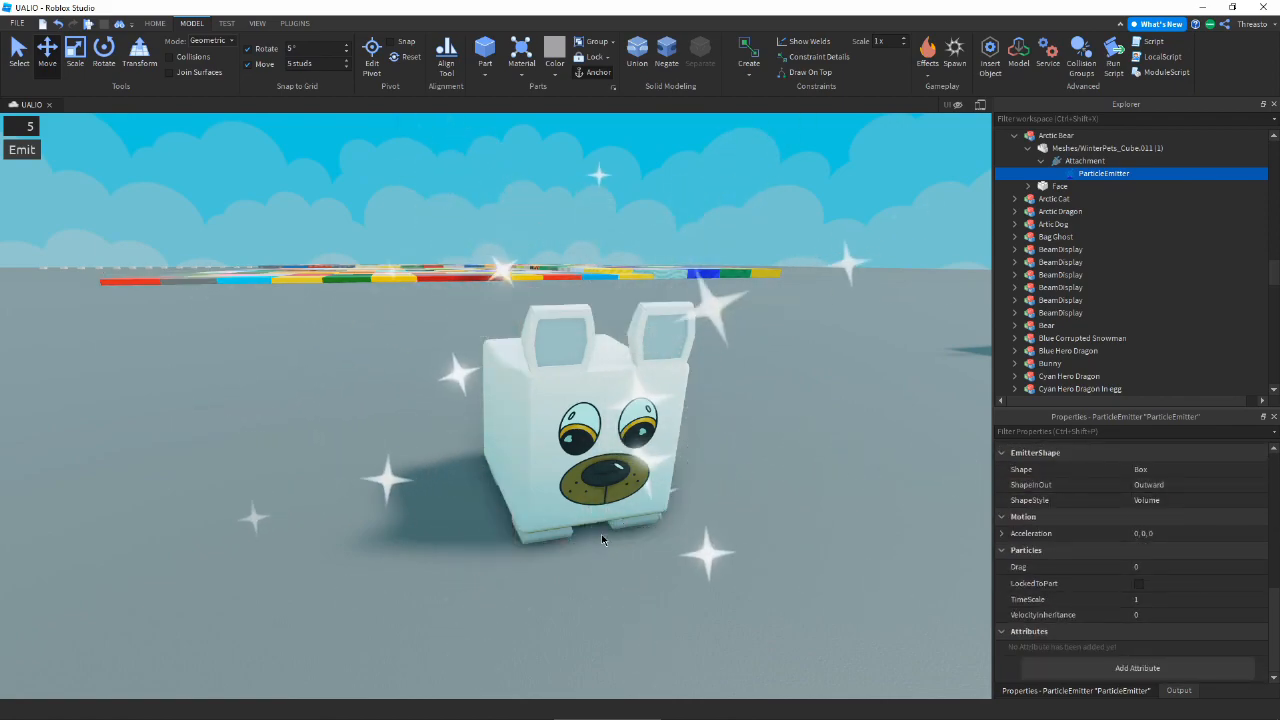
right_click_drag(754, 536, 754, 536)
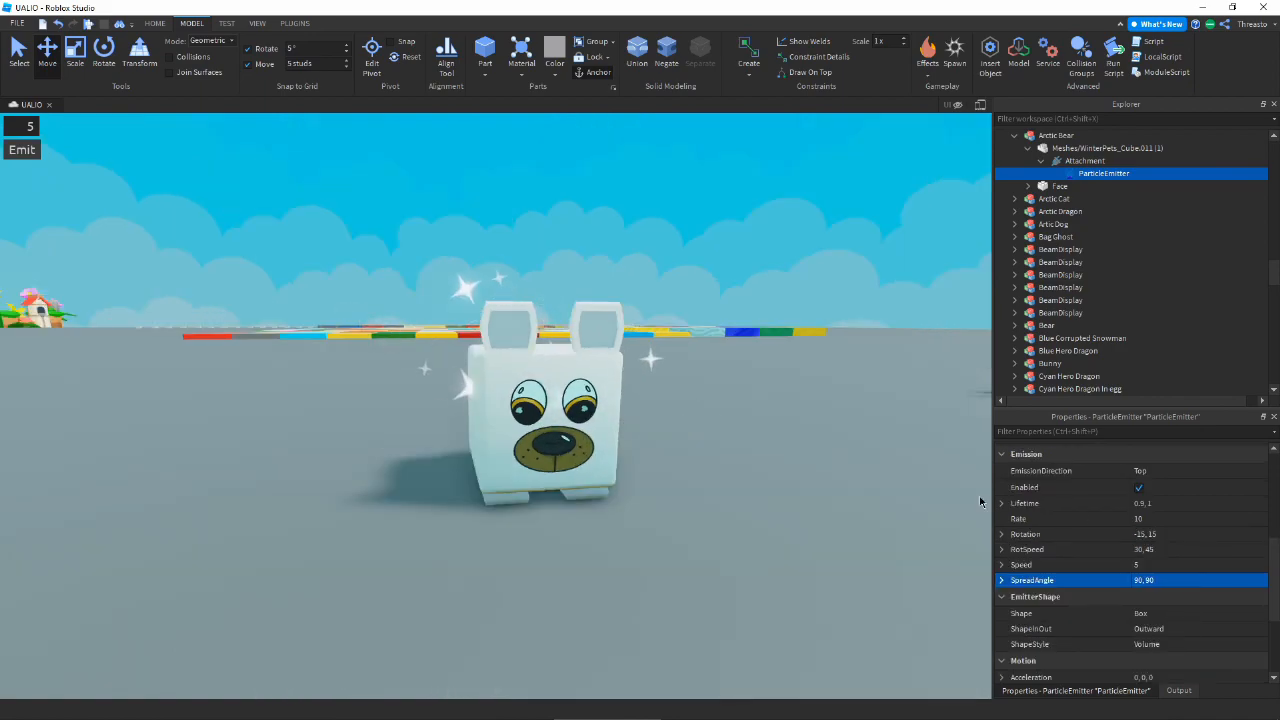
right_click_drag(486, 309, 486, 309)
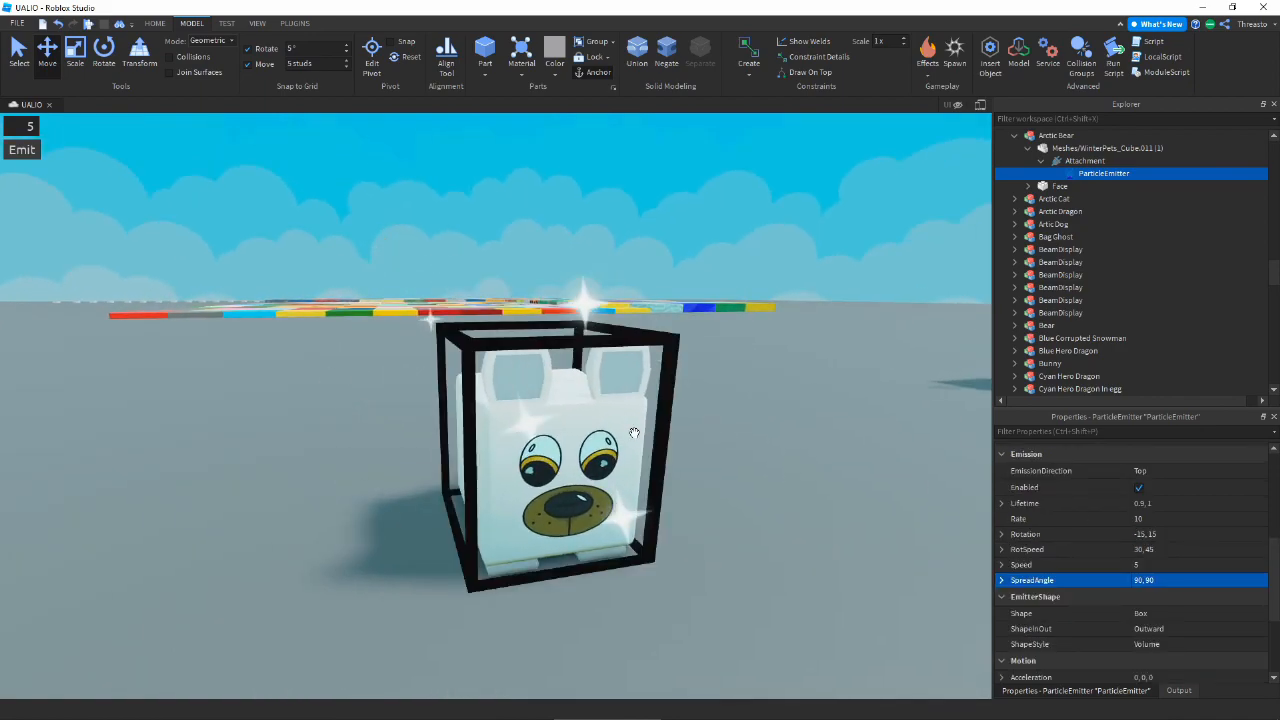
right_click_drag(667, 529, 667, 529)
key("s")
key("a")
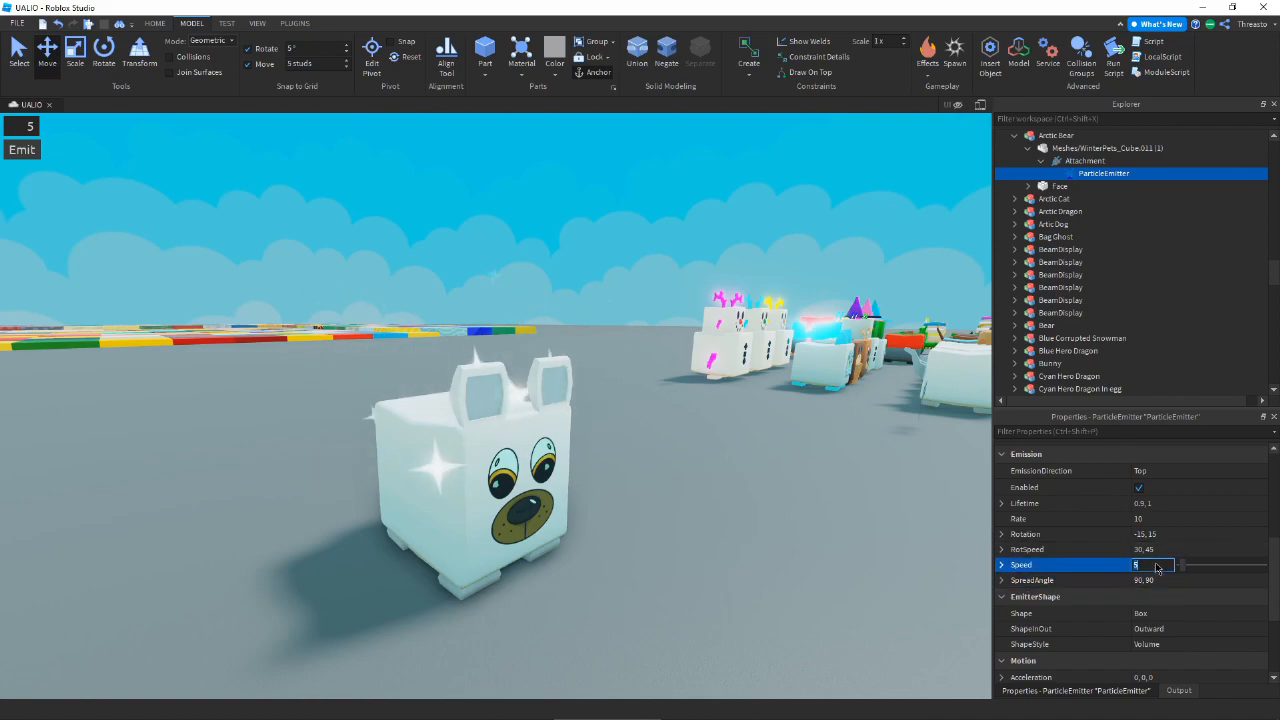
- Duplicate the particle emitter within the Arctic Bear's attachment and lower the copy's Size curve so it emits smaller sparkles
scroll(1157, 560, "up", 5)
key("f")
right_click_drag(659, 428, 745, 434)
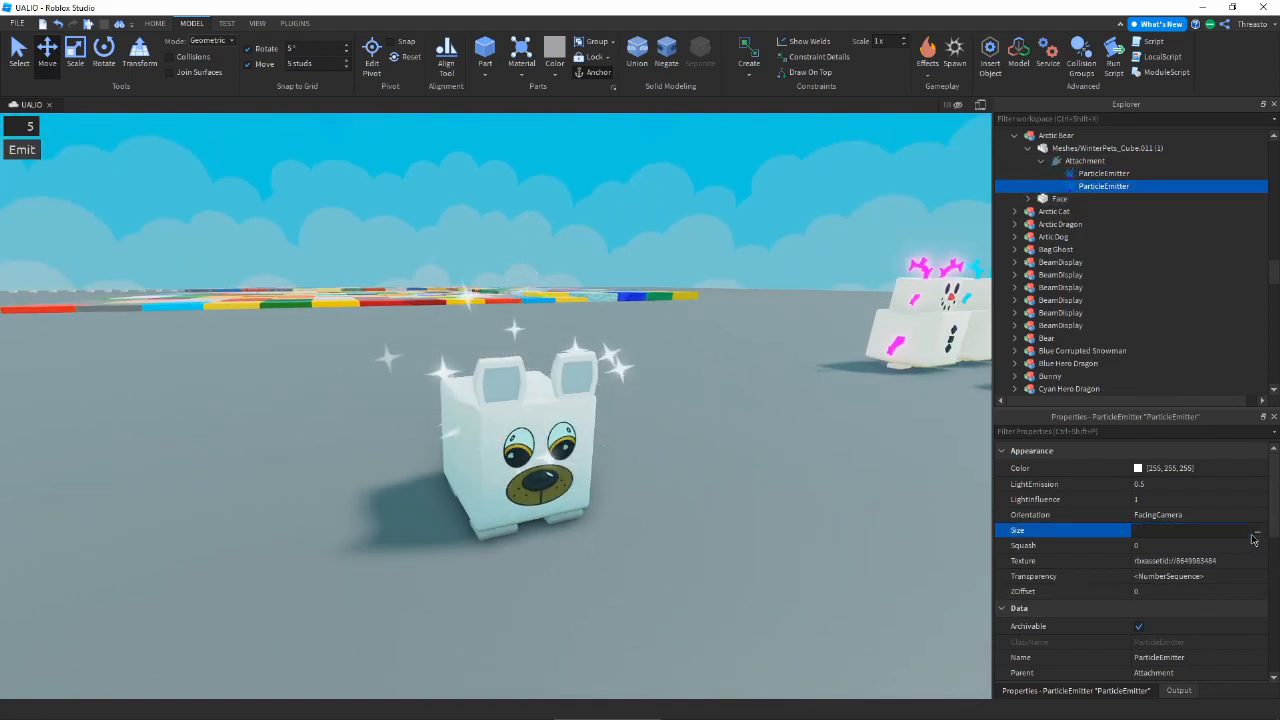
left_click(1255, 534)
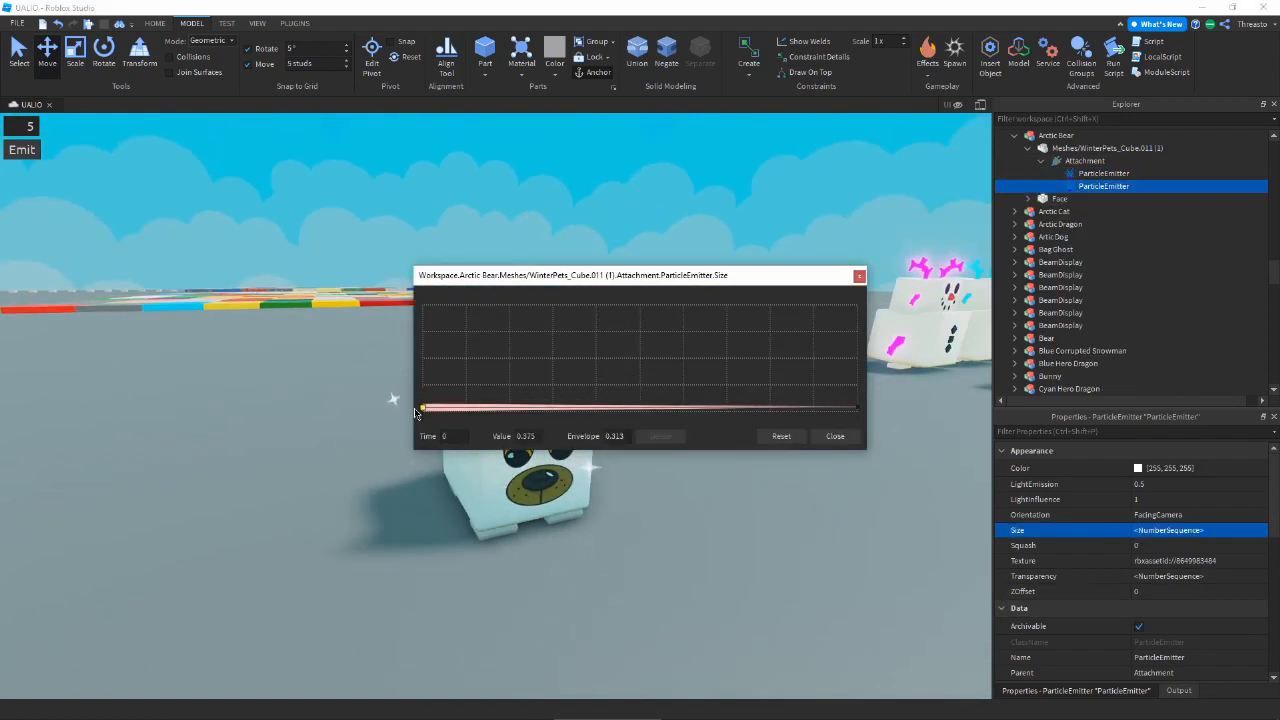
left_click_drag(621, 271, 985, 396)
left_click_drag(967, 321, 697, 470)
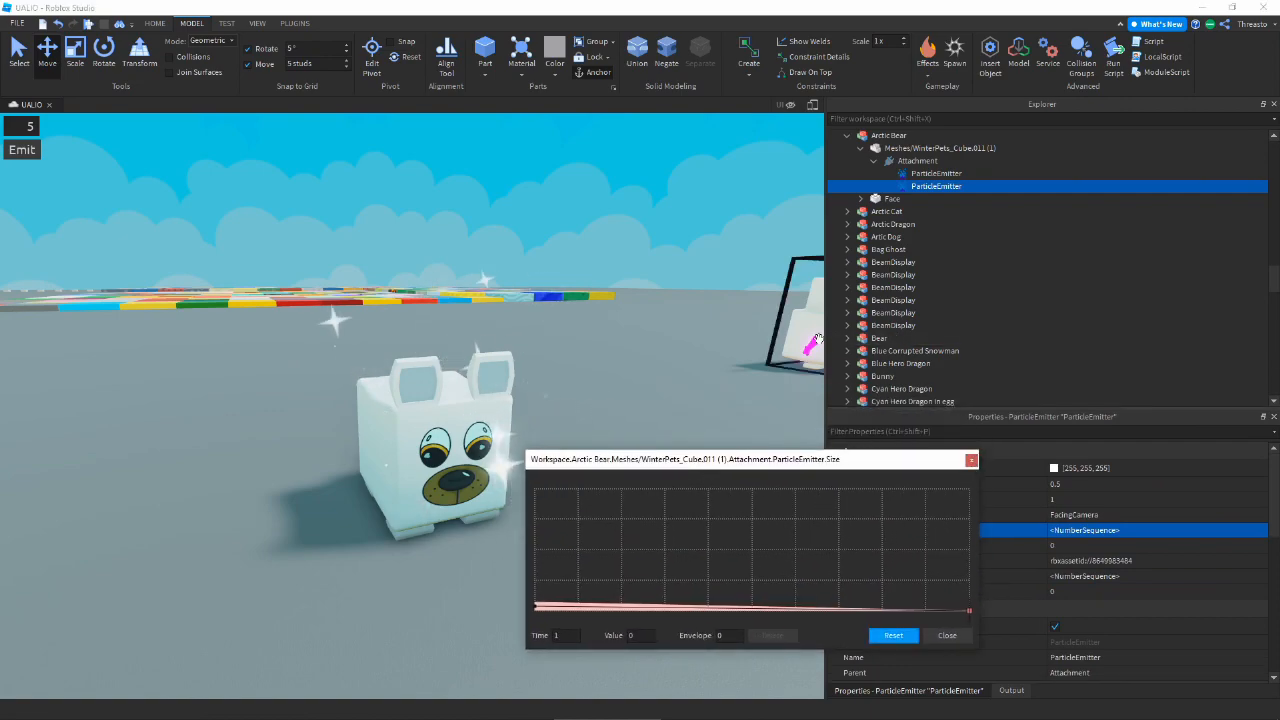
left_click_drag(826, 340, 964, 385)
left_click_drag(537, 608, 535, 603)
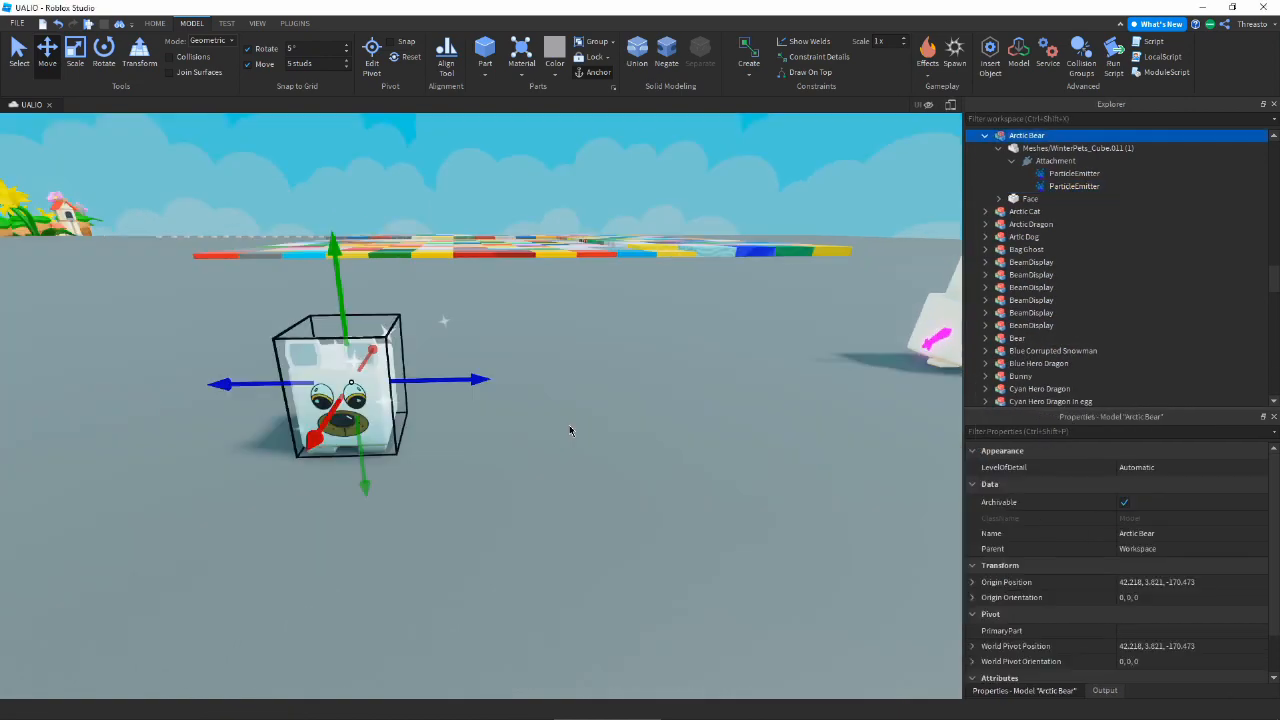
- Move the Arctic Bear model back into the row of winter pets beside the Yeti
right_click_drag(525, 398, 525, 398)
left_click_drag(525, 398, 622, 400)
right_click_drag(622, 400, 622, 400)
right_click_drag(511, 520, 511, 520)
left_click(511, 520)
right_click_drag(692, 561, 692, 561)
key("d")
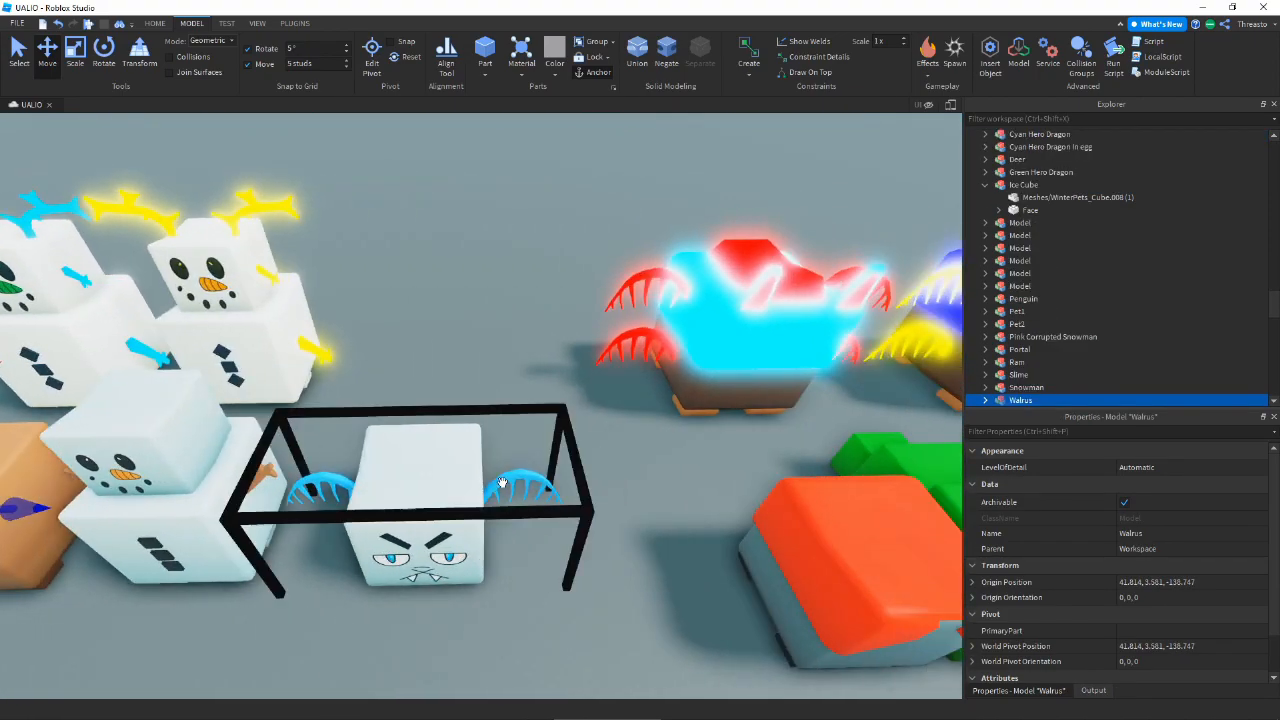
left_click(511, 482)
left_click(440, 552, "alt")
left_click(1038, 151)
right_click_drag(643, 419, 643, 419)
key("w")
right_click_drag(769, 510, 769, 510)
left_click(769, 510)
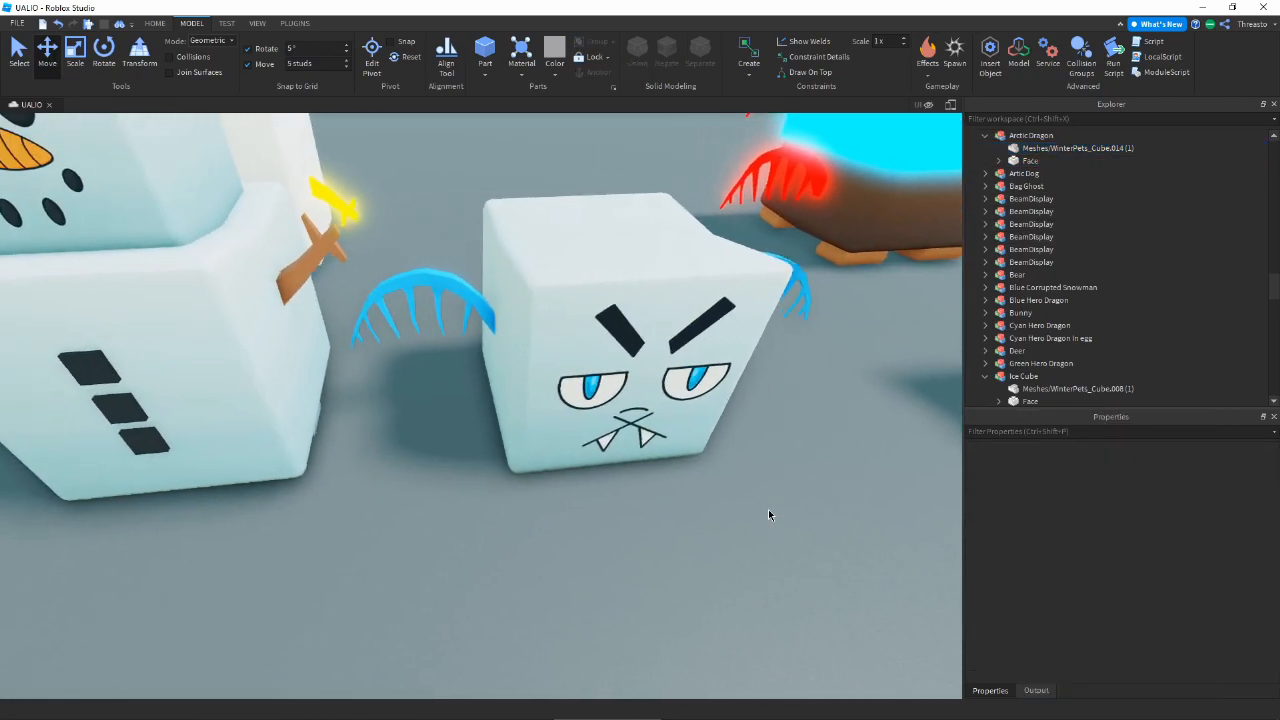
- Paste the copied sparkle attachment into the Deer's mesh part
key("s")
right_click_drag(584, 346, 584, 346)
key("a")
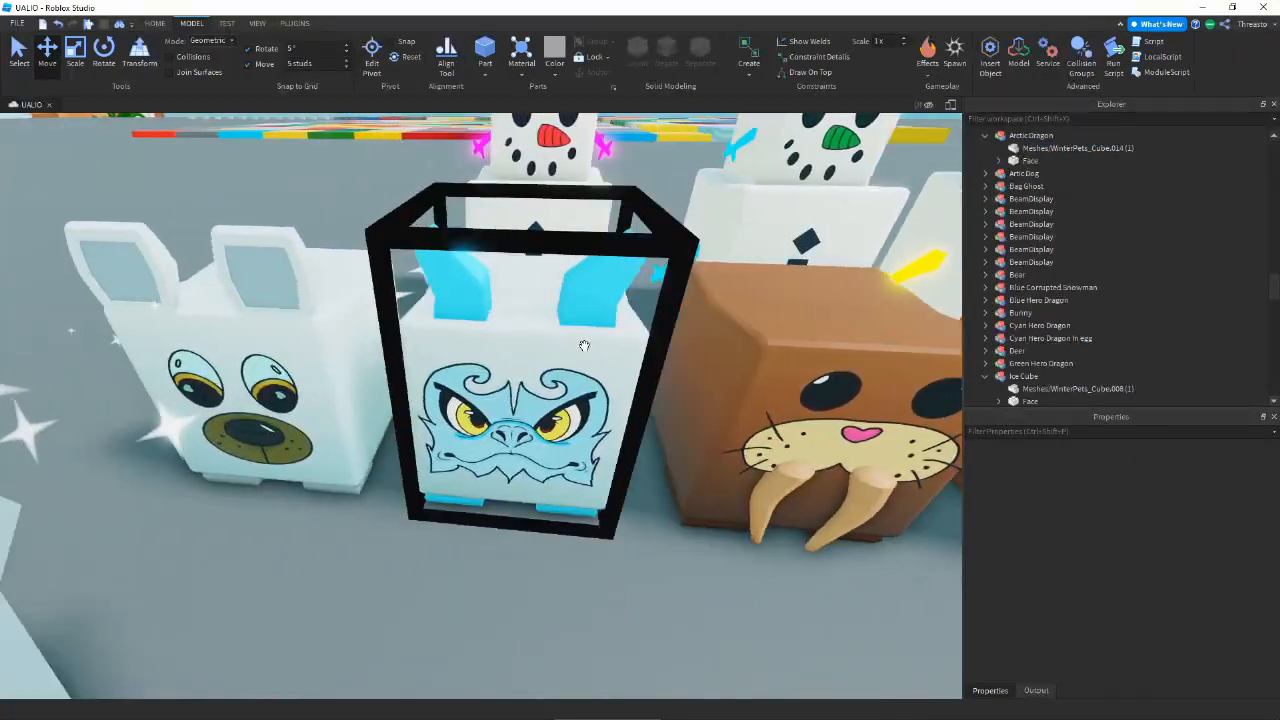
key("d")
left_click(812, 410)
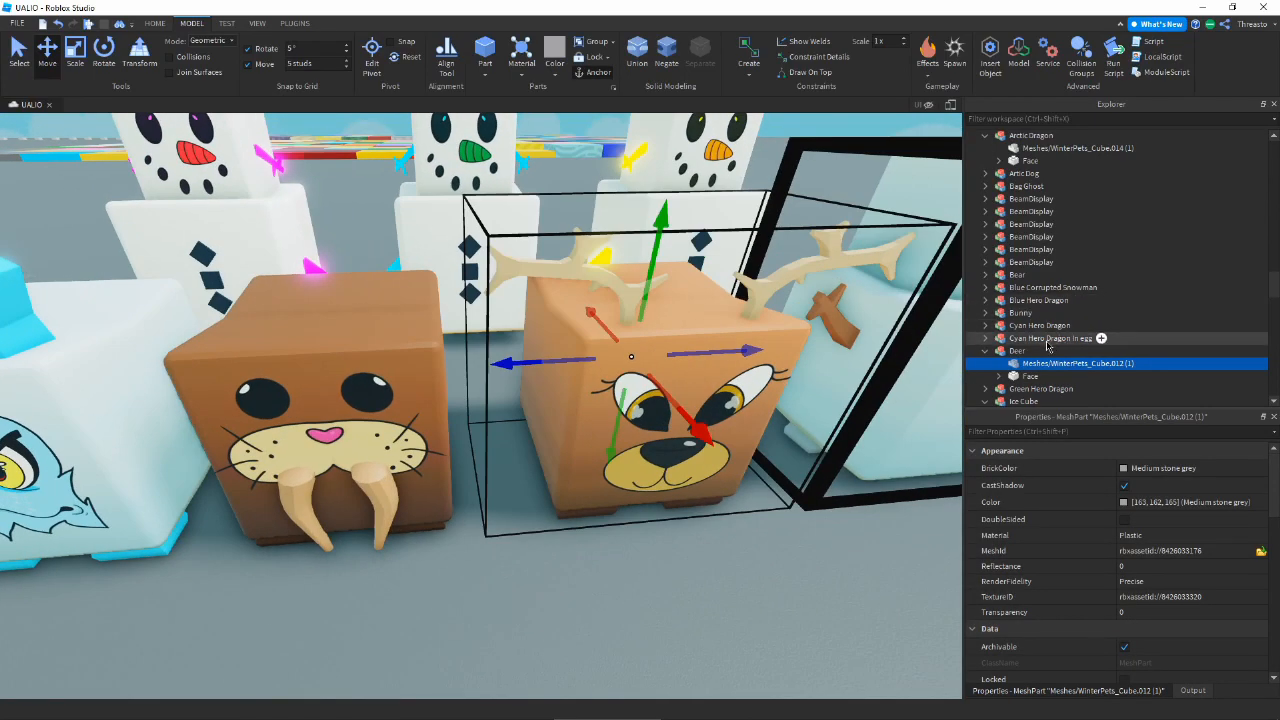
right_click_drag(695, 329, 695, 329)
key("ctrl+shift+v")
- Select the Walrus's mesh part and paste the copied sparkle attachment into it
left_click(490, 345)
left_click(309, 274)
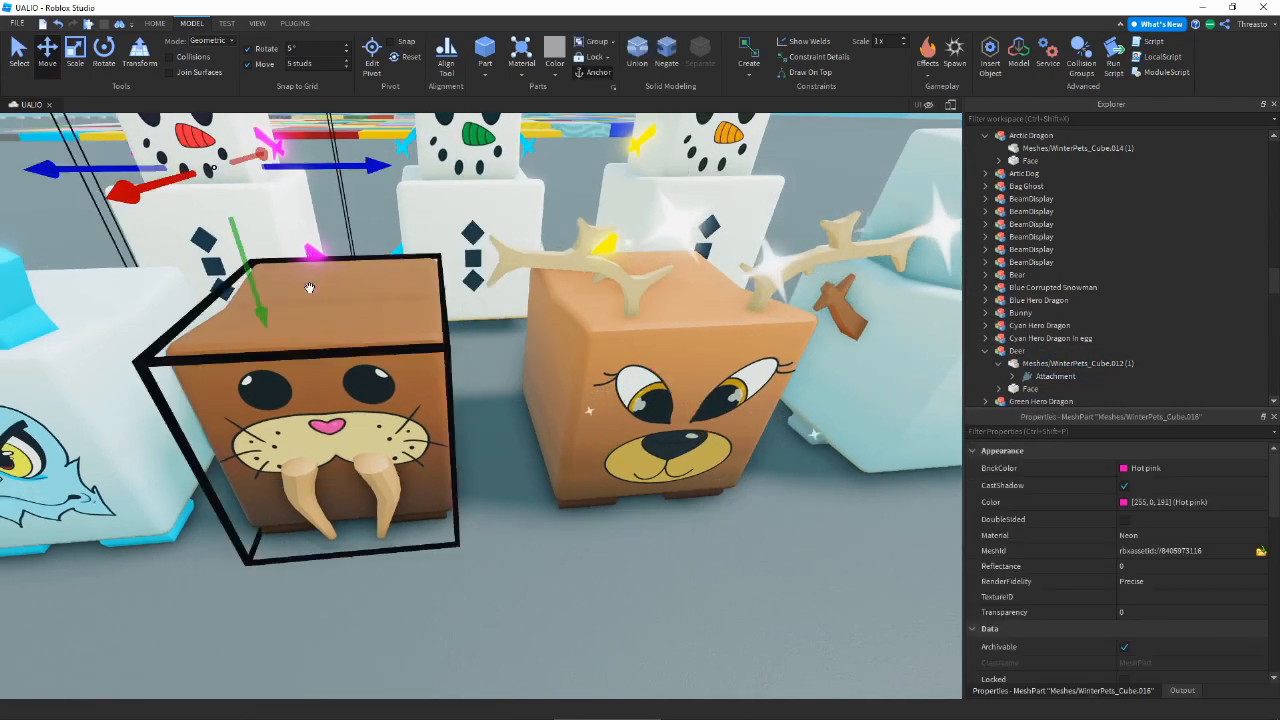
left_click(364, 365, "alt")
left_click(386, 286)
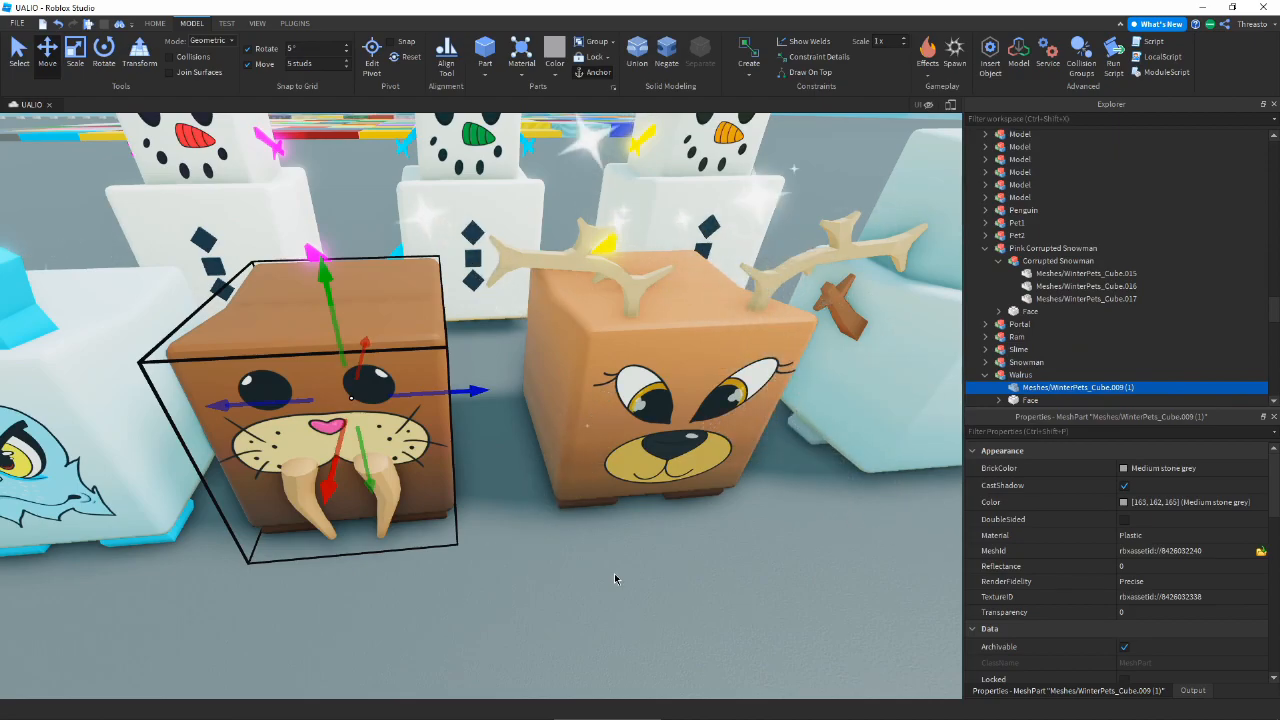
key("ctrl+shift+v")
left_click(645, 612)
scroll(645, 612, "down", 10)
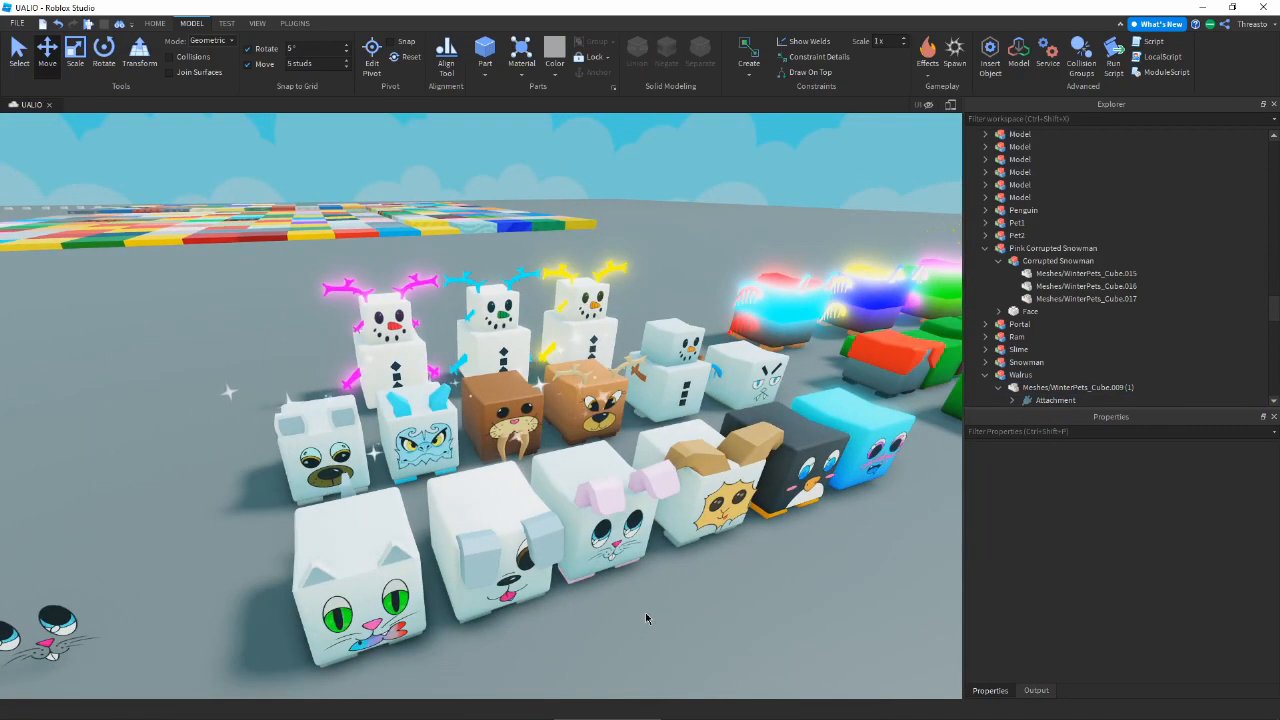
- Undo pasting the sparkle attachments into the Walrus and Deer mesh parts
scroll(645, 612, "up", 10)
key("ctrl+z")
scroll(645, 612, "down", 8)
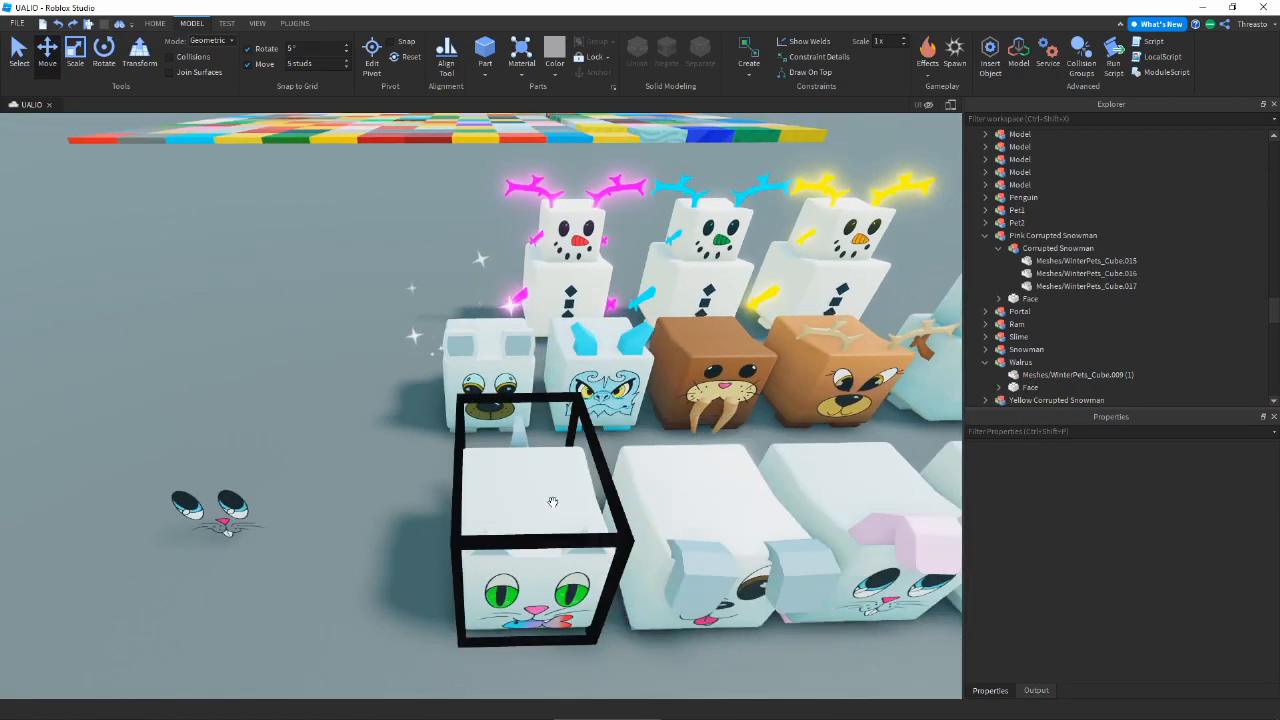
scroll(546, 463, "up", 8)
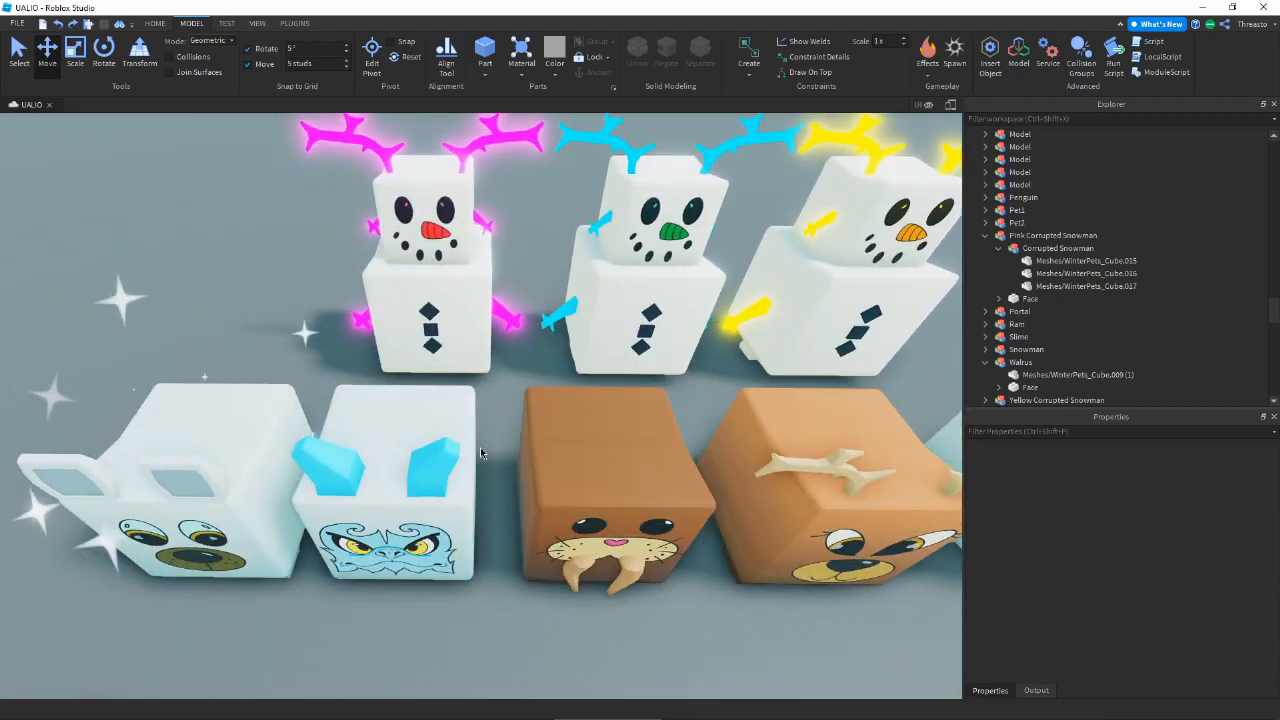
- Move the Yeti model out of the row of winter pets to a clear area away from the others
left_click(480, 453)
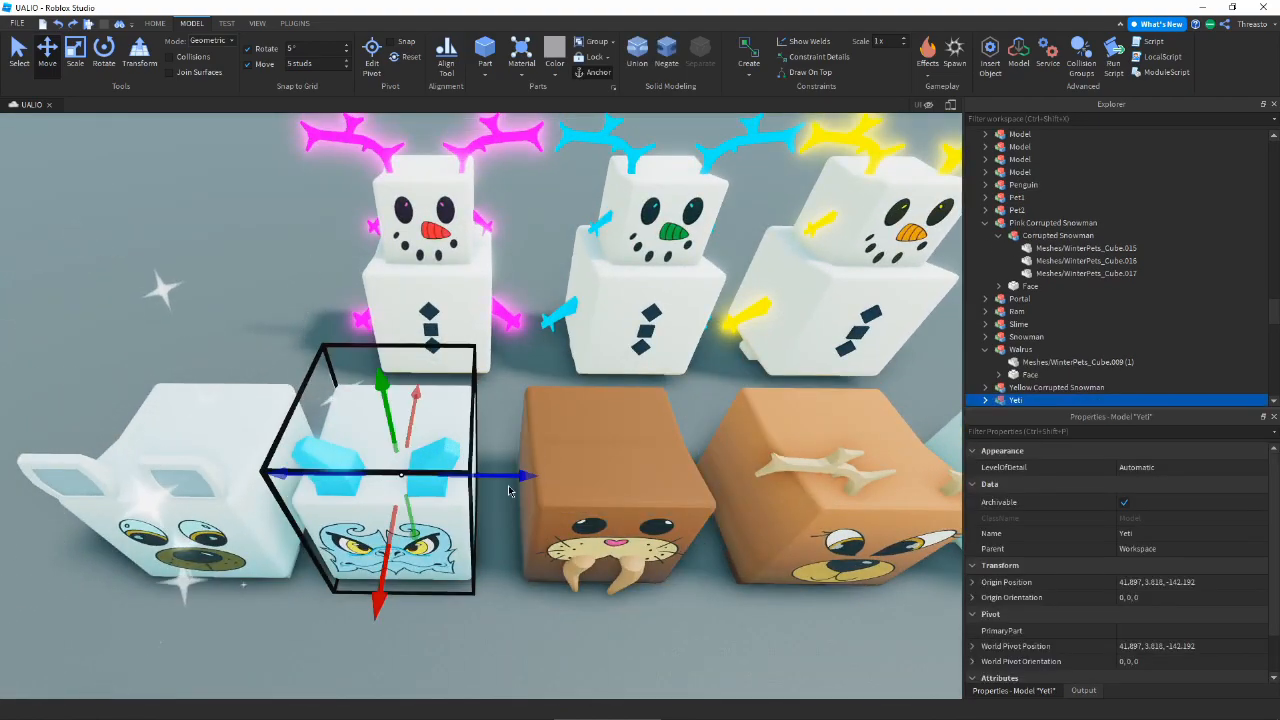
scroll(560, 452, "up", 3)
right_click_drag(560, 452, 548, 506)
key("s")
key("d")
left_click(545, 430, "shift")
key("a")
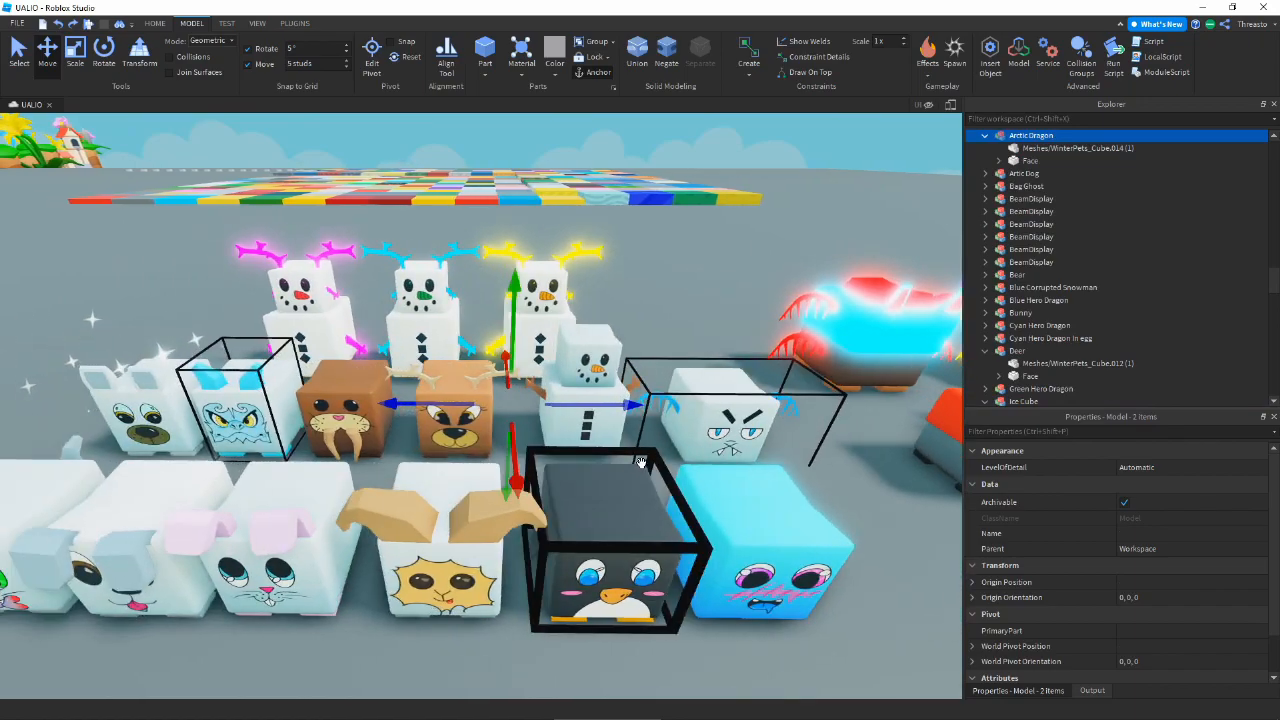
key("d")
left_click(706, 564)
key("a")
left_click(329, 400)
left_click_drag(371, 405, 221, 405)
key("a")
left_click(432, 448)
key("d")
key("w")
right_click_drag(535, 414, 487, 412)
key("a")
key("w")
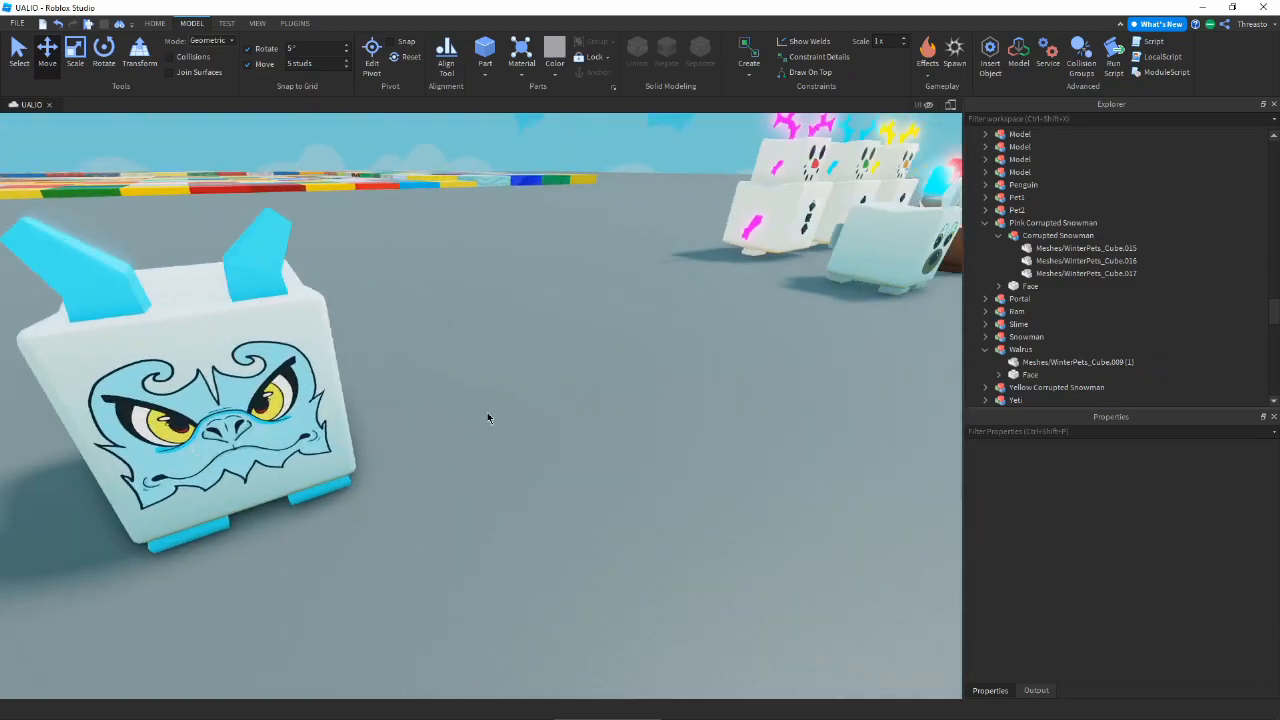
key("s")
- Copy the sparkle attachment from the Arctic Bear's mesh part
left_click(898, 264, "alt")
scroll(1054, 266, "down", 2)
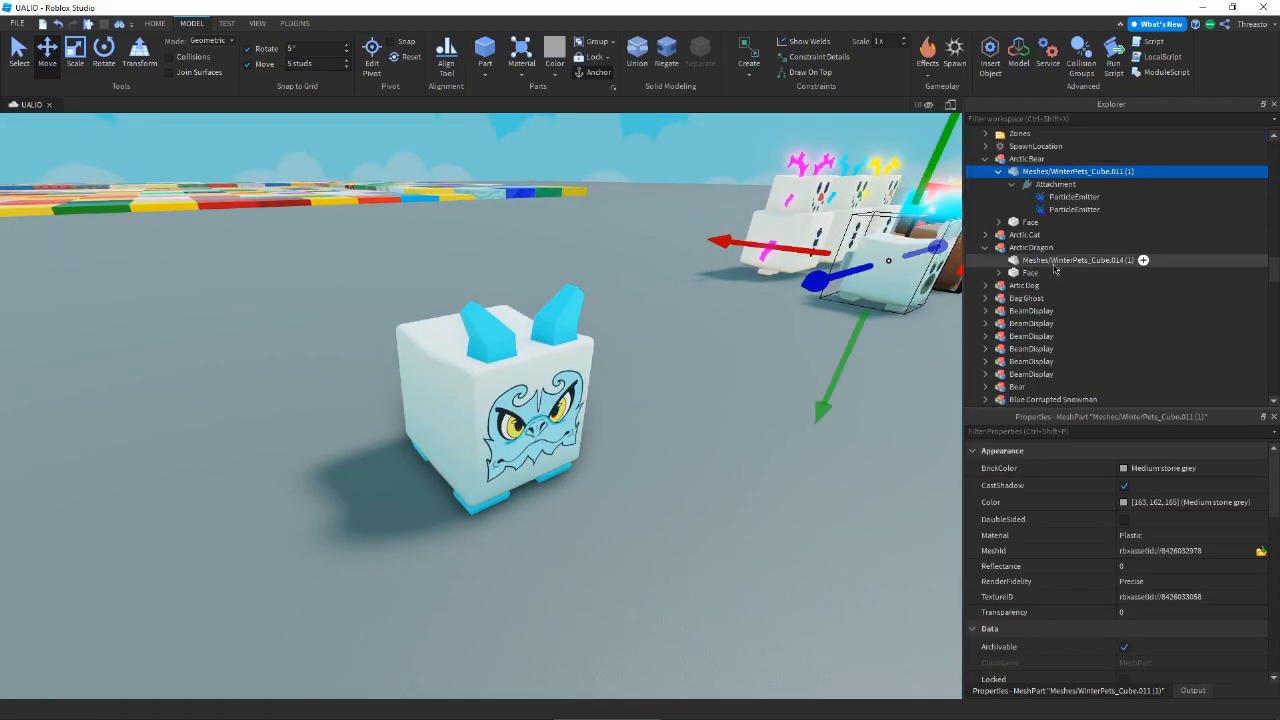
scroll(1054, 260, "up", 1)
right_click(1048, 221)
left_click(1076, 242)
left_click(694, 526)
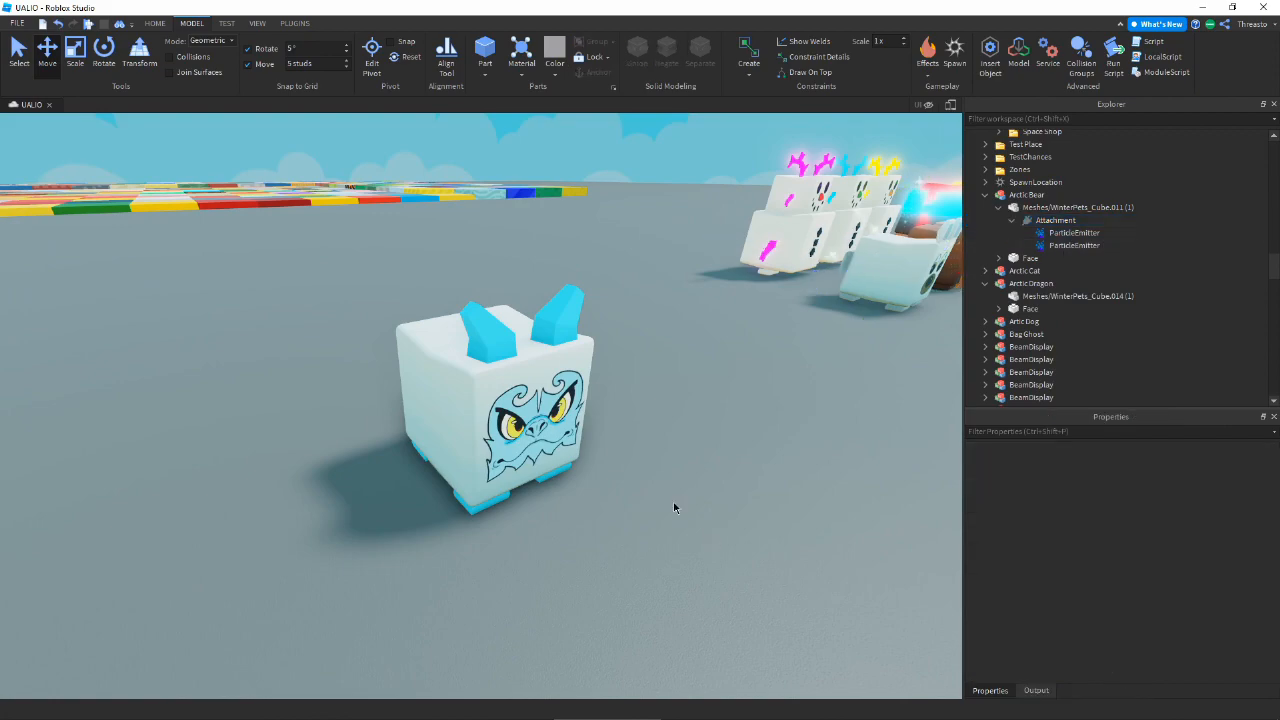
- Paste the copied sparkle attachment into the Yeti's mesh part
left_click(450, 412, "alt")
scroll(1013, 276, "down", 1)
right_click(1057, 366)
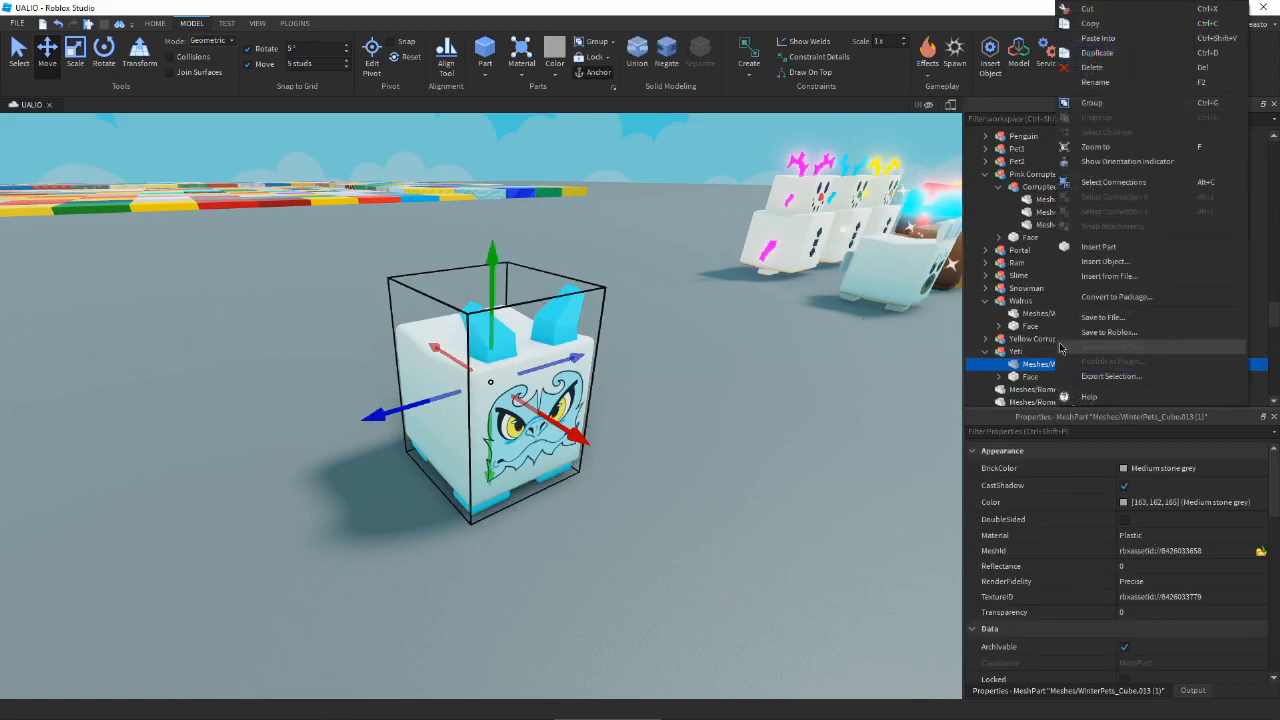
left_click(1098, 38)
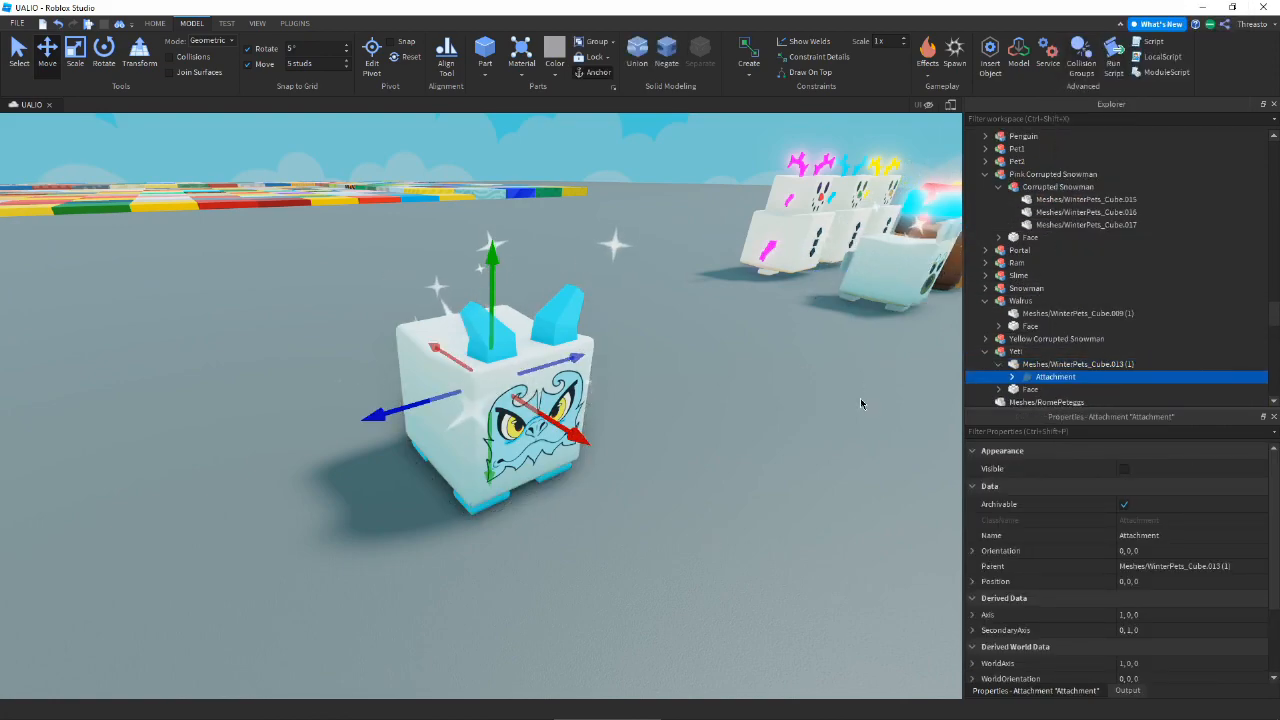
- Delete one of the two particle emitters inside the Yeti's attachment
left_click(1013, 377)
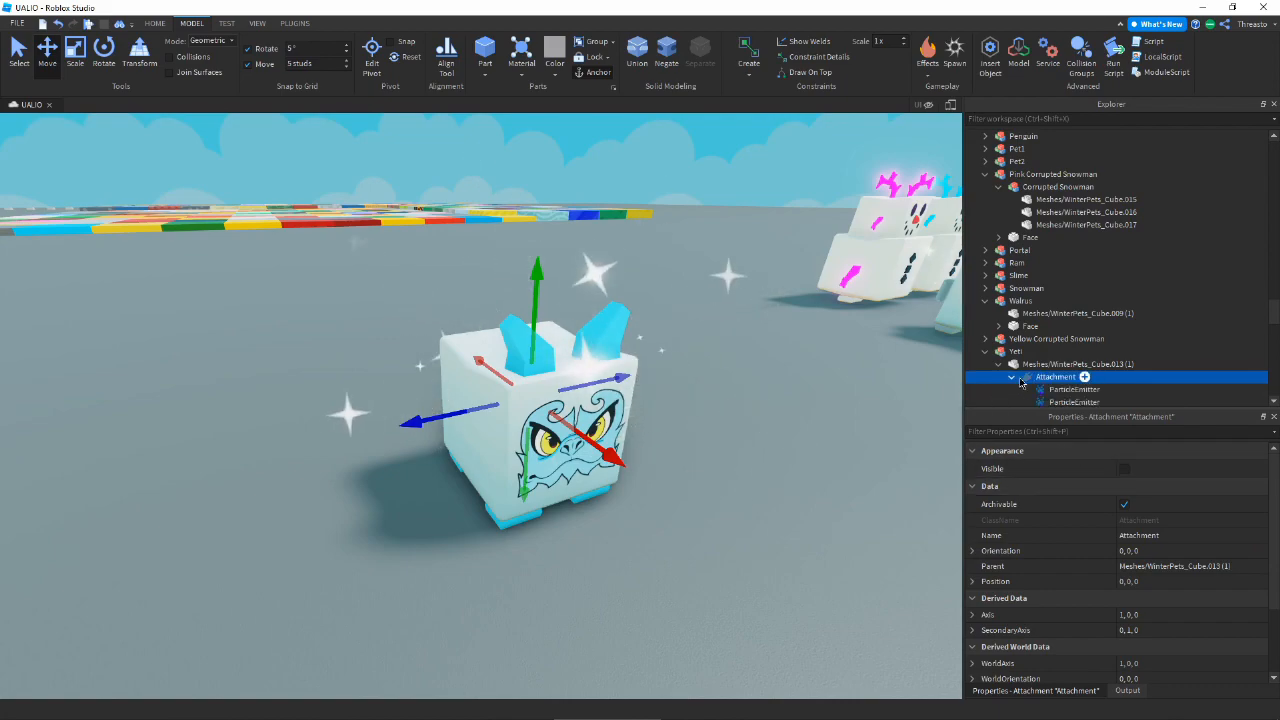
left_click(1051, 391)
scroll(1052, 388, "down", 1)
left_click(1053, 378)
left_click(1062, 368)
key("Delete")
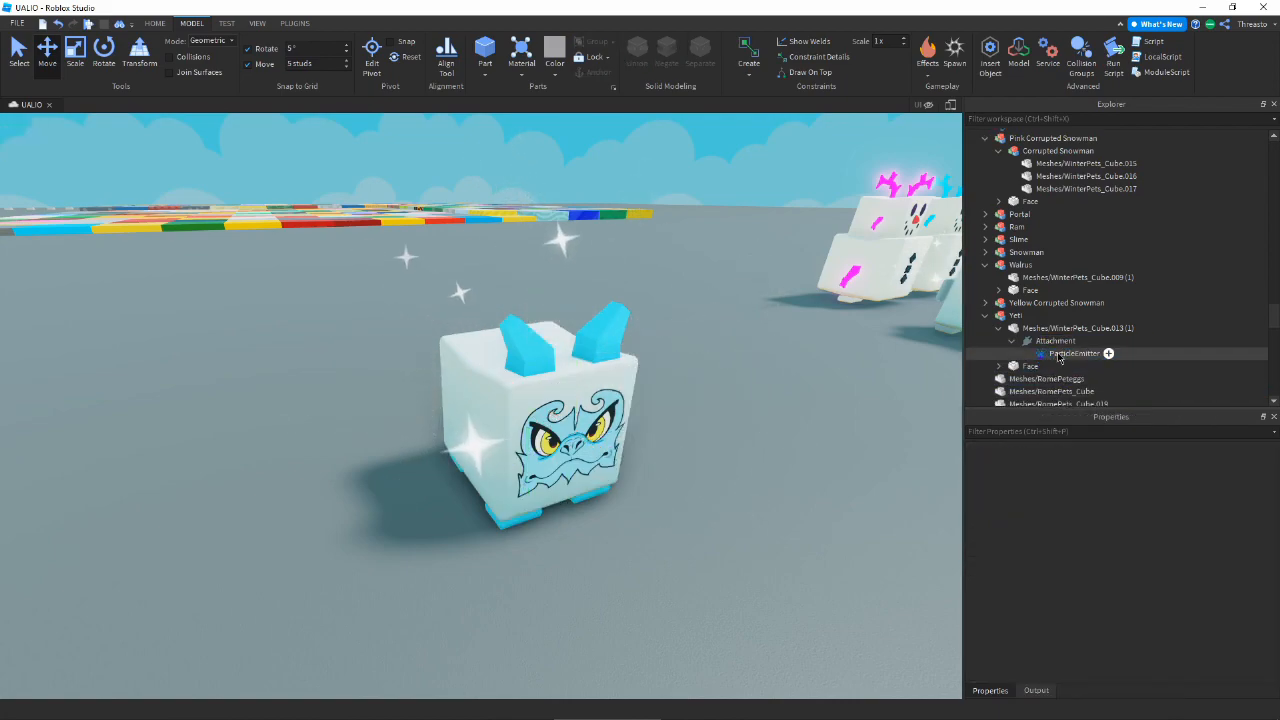
- Set the colour of the Yeti's remaining particle emitter to light sky blue, RGB 93, 226, 255
left_click(1060, 354)
left_click(1150, 467)
left_click(1123, 467)
left_click_drag(748, 224, 947, 454)
left_click(912, 553)
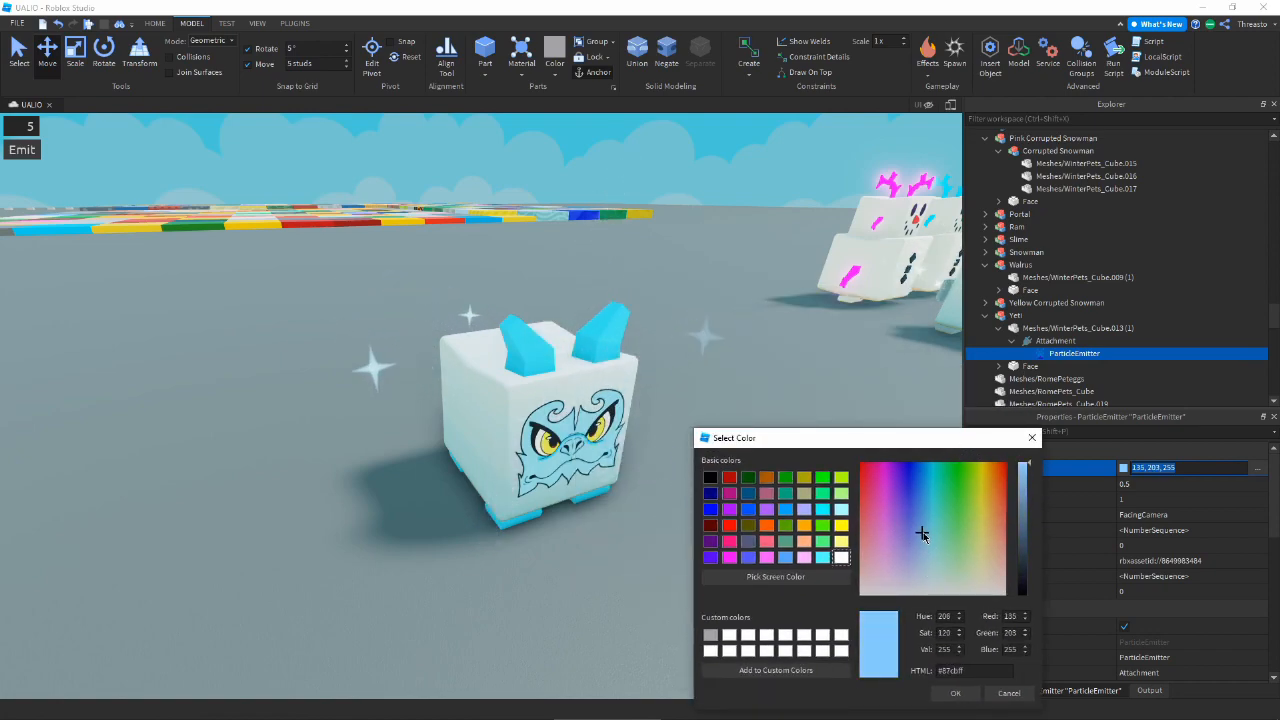
left_click(928, 530)
left_click(928, 516)
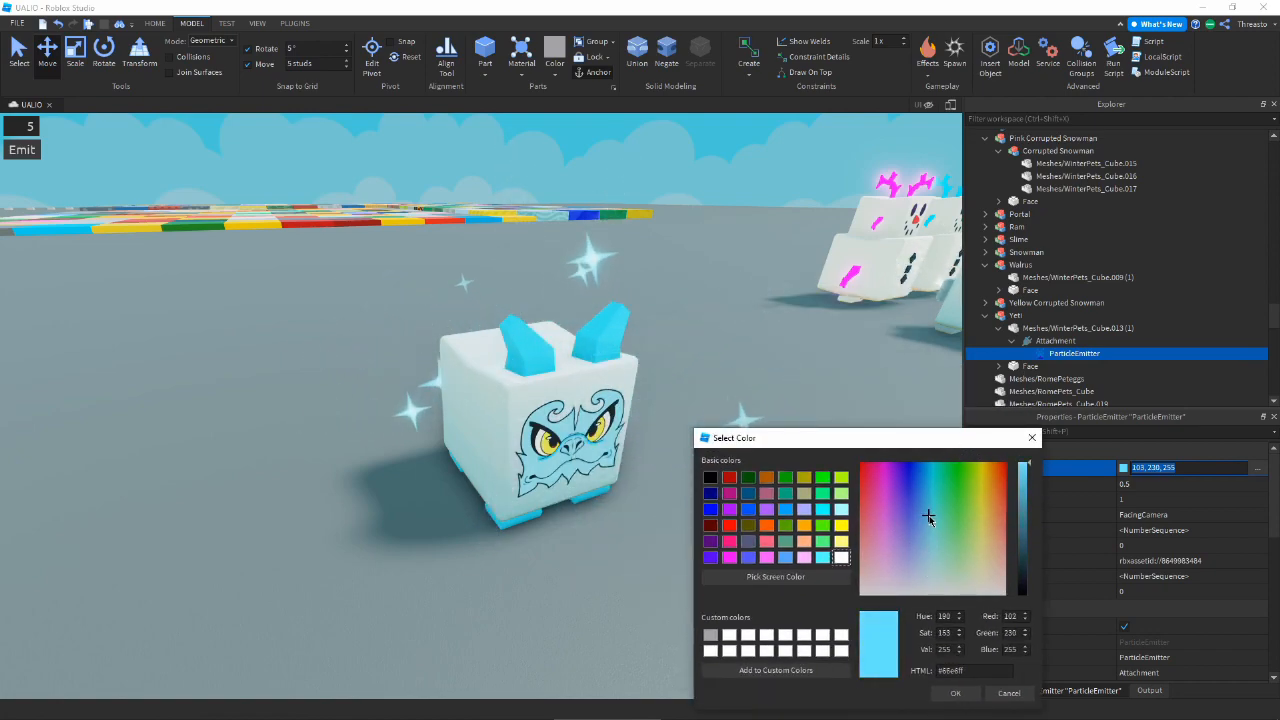
left_click(957, 693)
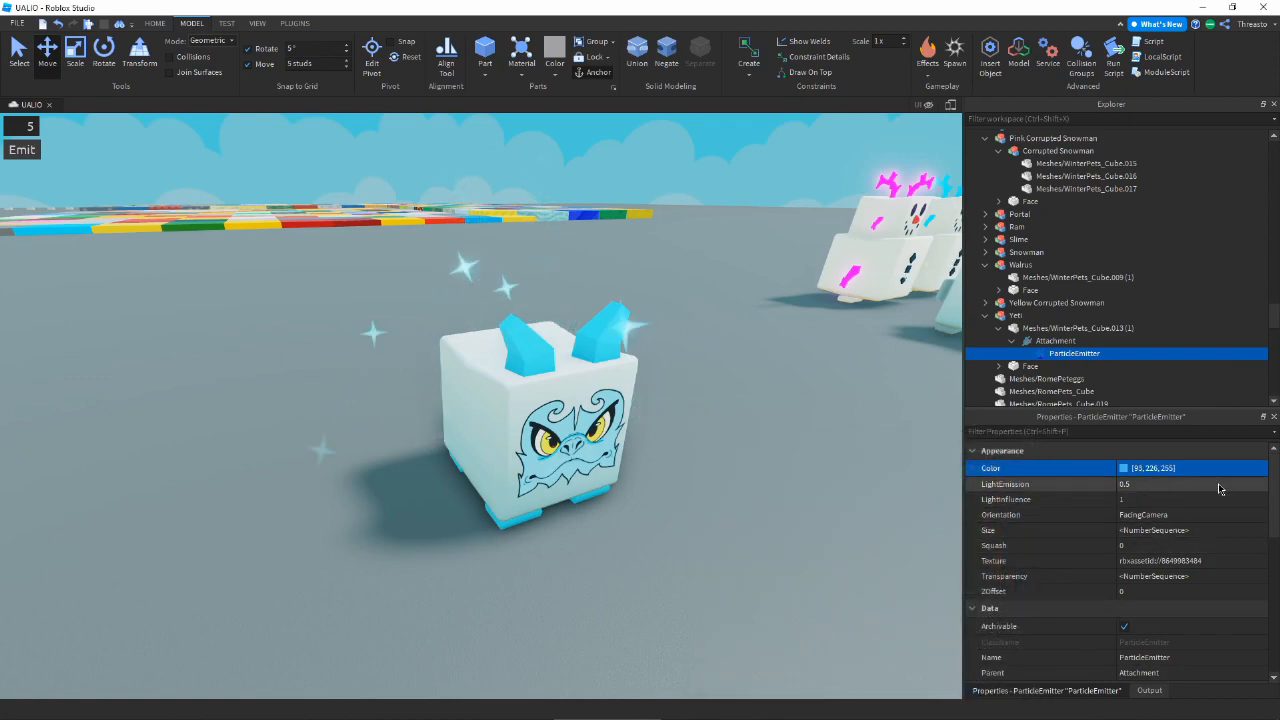
- Turn the Yeti emitter's colour into a gradient running from bright sky blue at the start to white at the end
left_click(1257, 467)
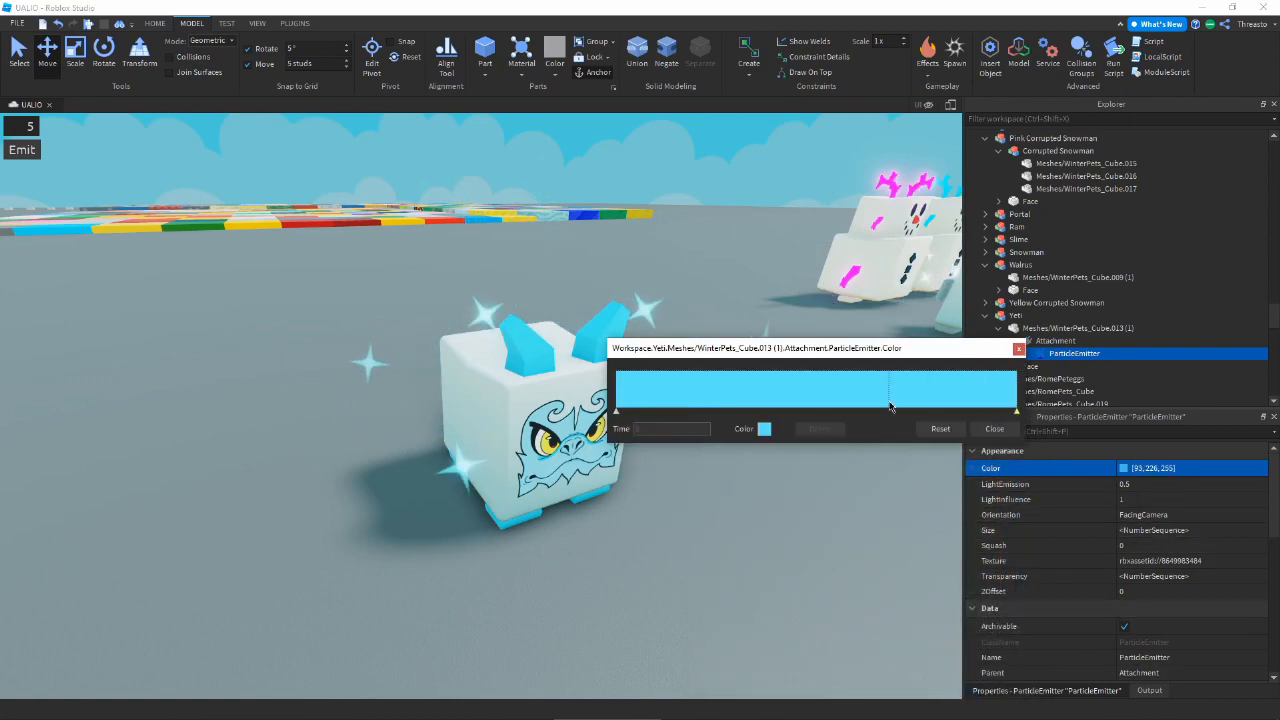
left_click(766, 428)
left_click_drag(711, 367, 649, 392)
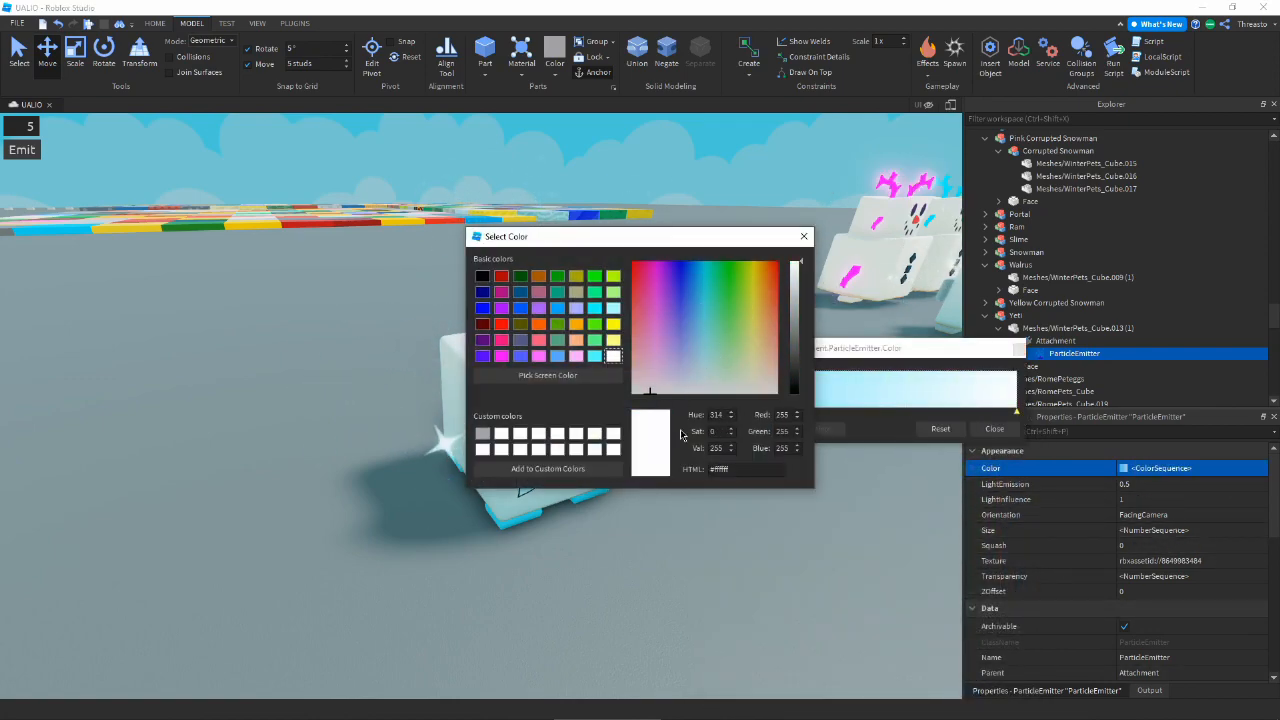
left_click(805, 238)
left_click(764, 428)
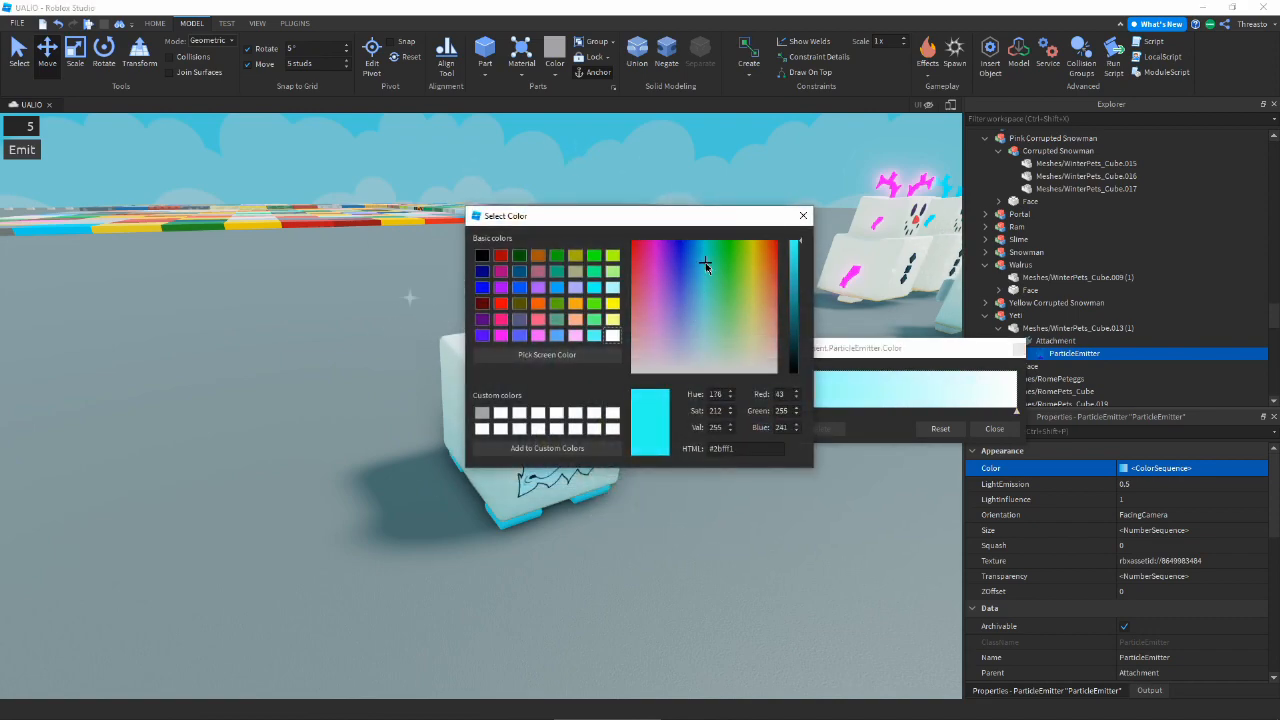
left_click_drag(734, 232, 895, 452)
left_click(1000, 405)
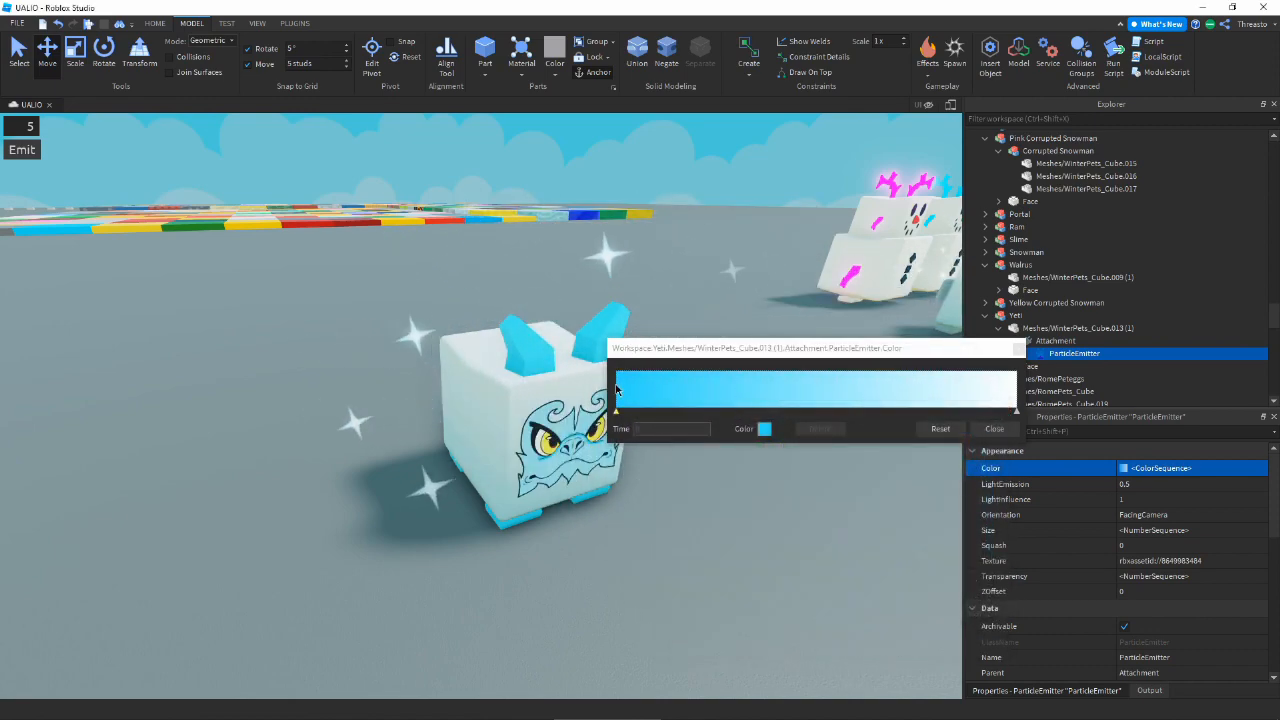
- Add a bright blue keypoint at time 0.473 to the Yeti emitter's colour gradient and close the gradient editor
left_click_drag(659, 413, 811, 428)
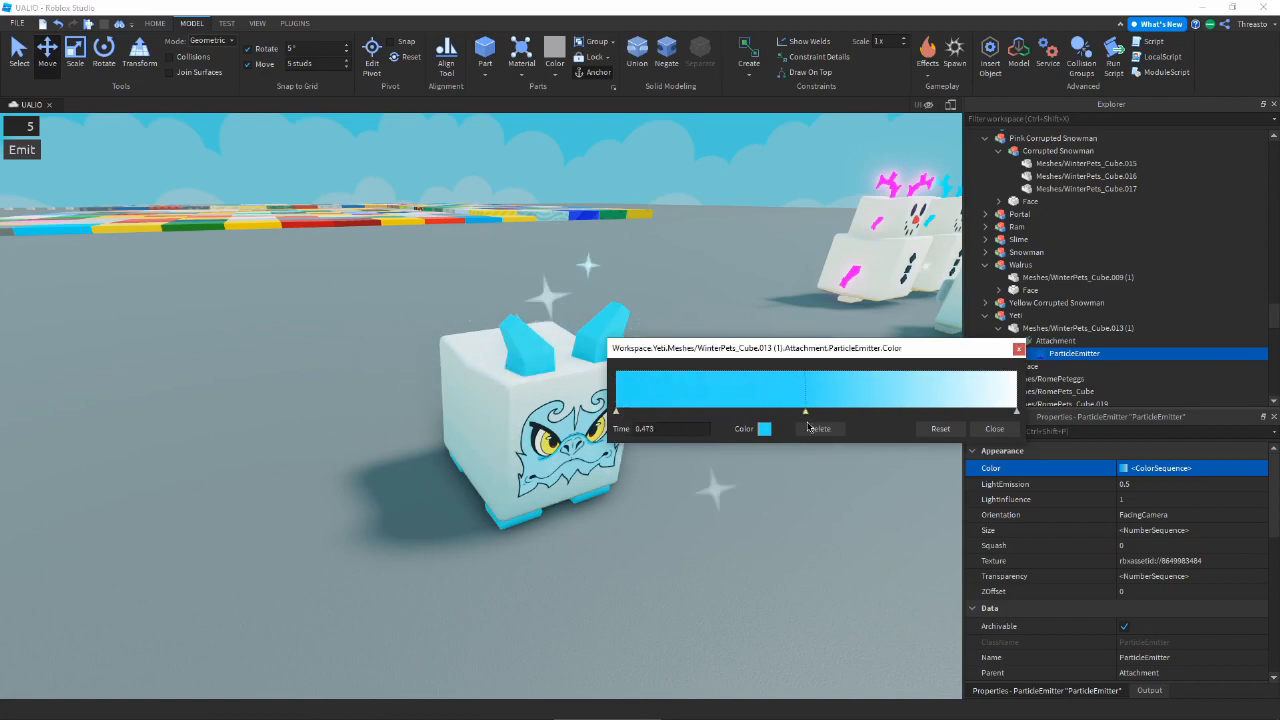
left_click(986, 429)
scroll(788, 406, "down", 2)
right_click_drag(788, 406, 788, 384)
scroll(788, 406, "up", 3)
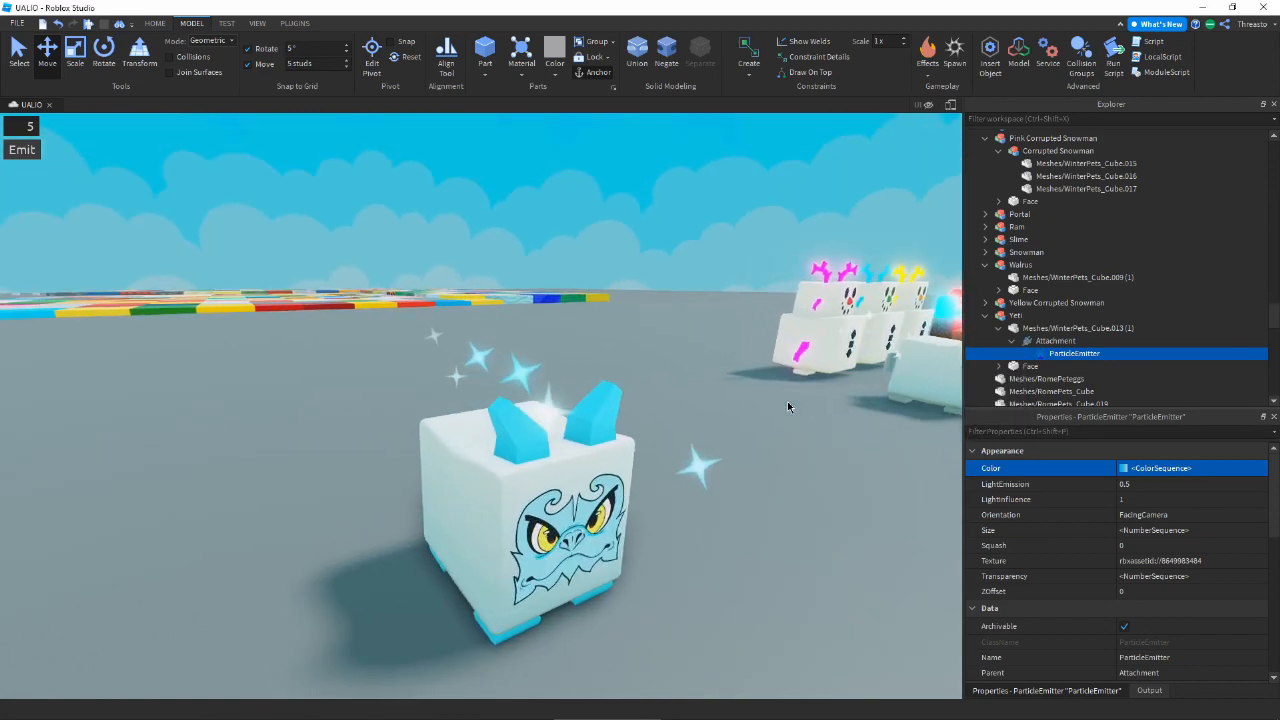
scroll(787, 406, "up", 3)
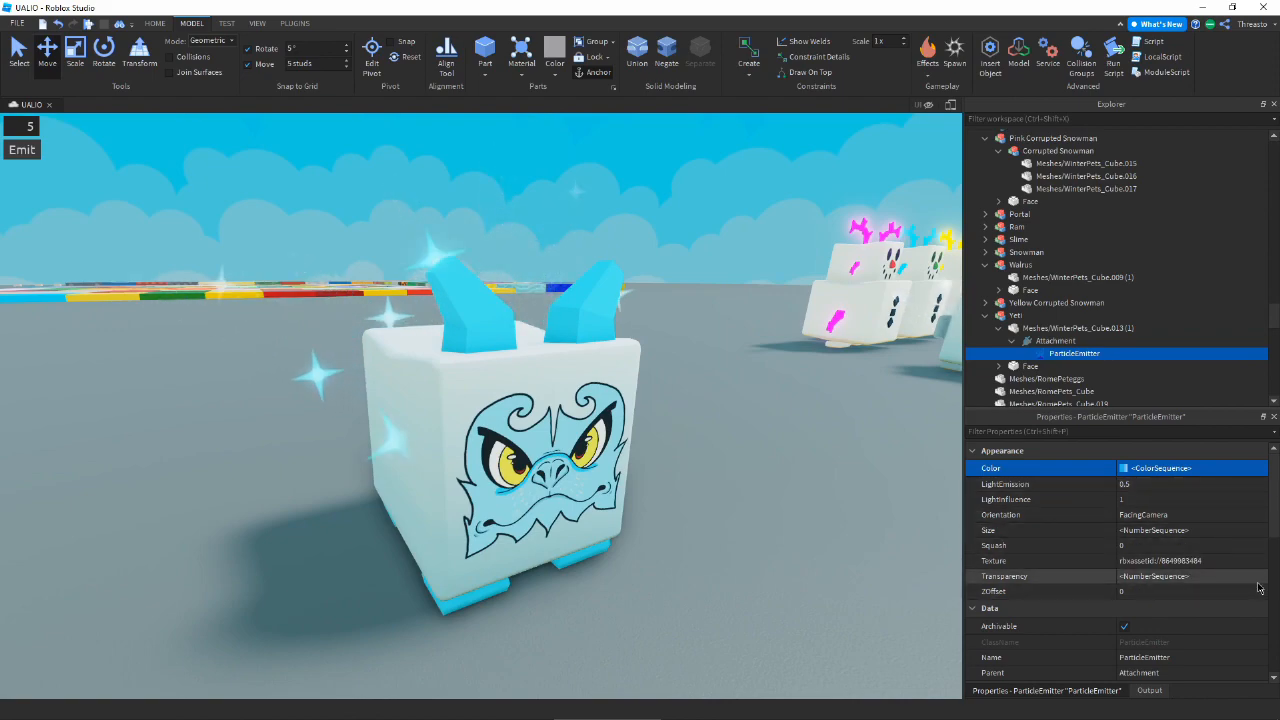
- Move the Transparency curve's inner keypoint on the Yeti emitter to time 0.873 and a value of about 0.15
double_click(1258, 582)
left_click_drag(715, 386, 802, 400)
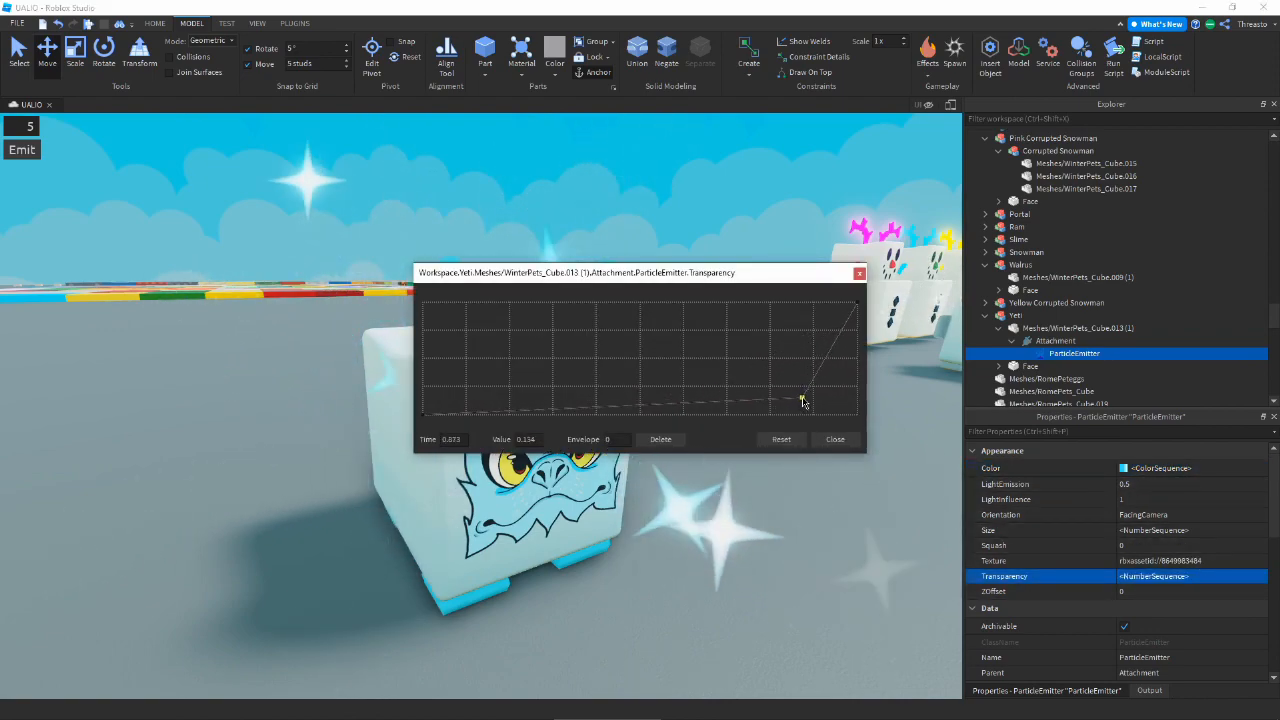
left_click(834, 440)
right_click_drag(837, 446, 837, 450)
scroll(837, 450, "down", 1)
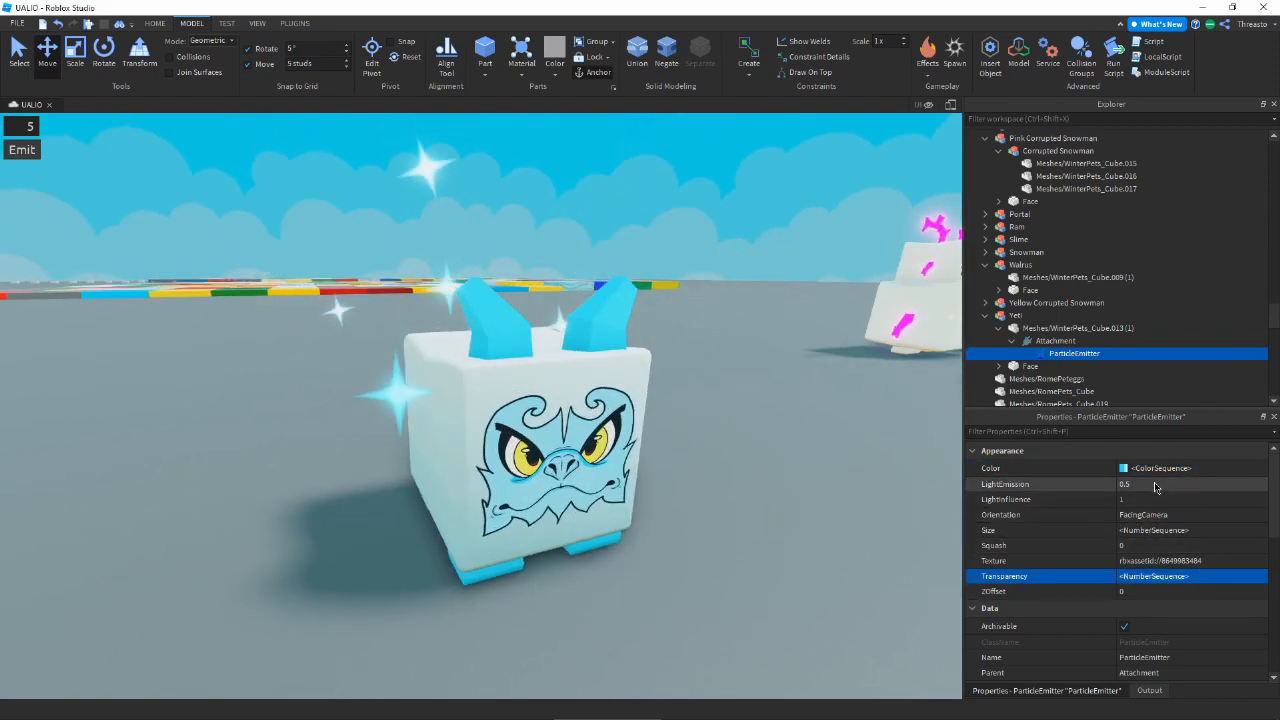
- Duplicate the particle emitter inside the Yeti's attachment
scroll(833, 445, "down", 4)
scroll(833, 445, "up", 3)
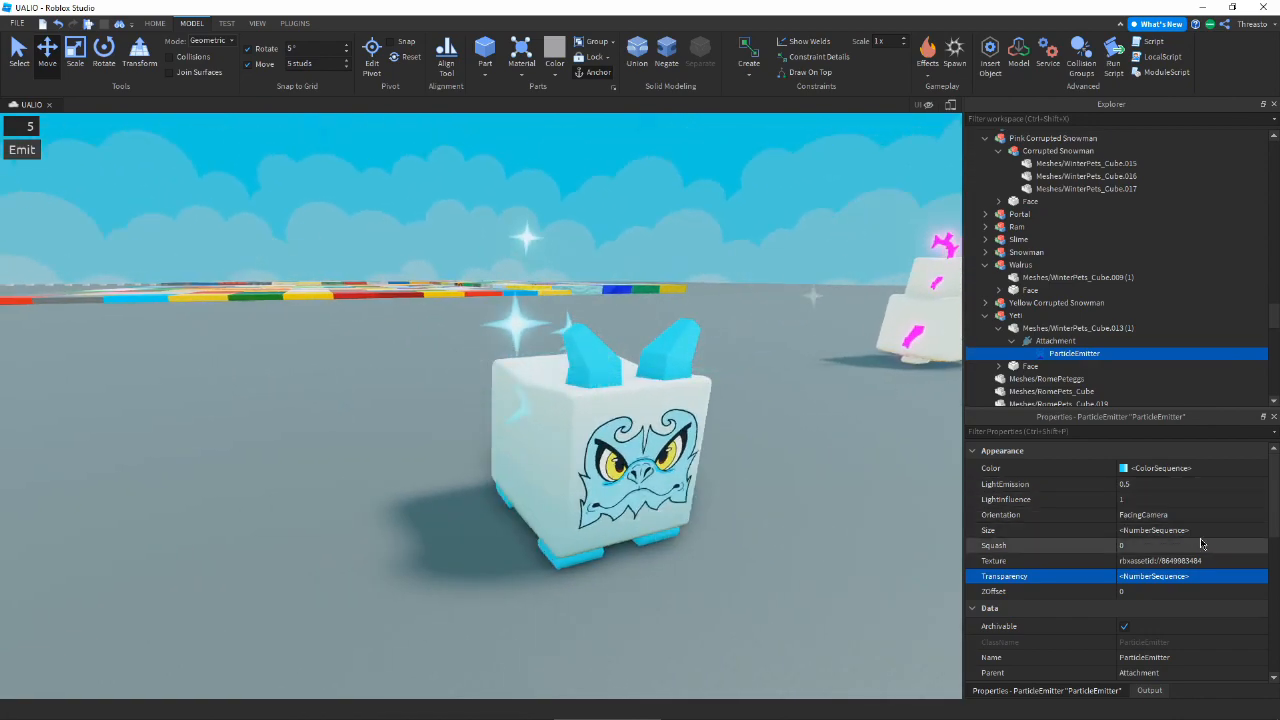
left_click(1047, 343)
left_click(1053, 356)
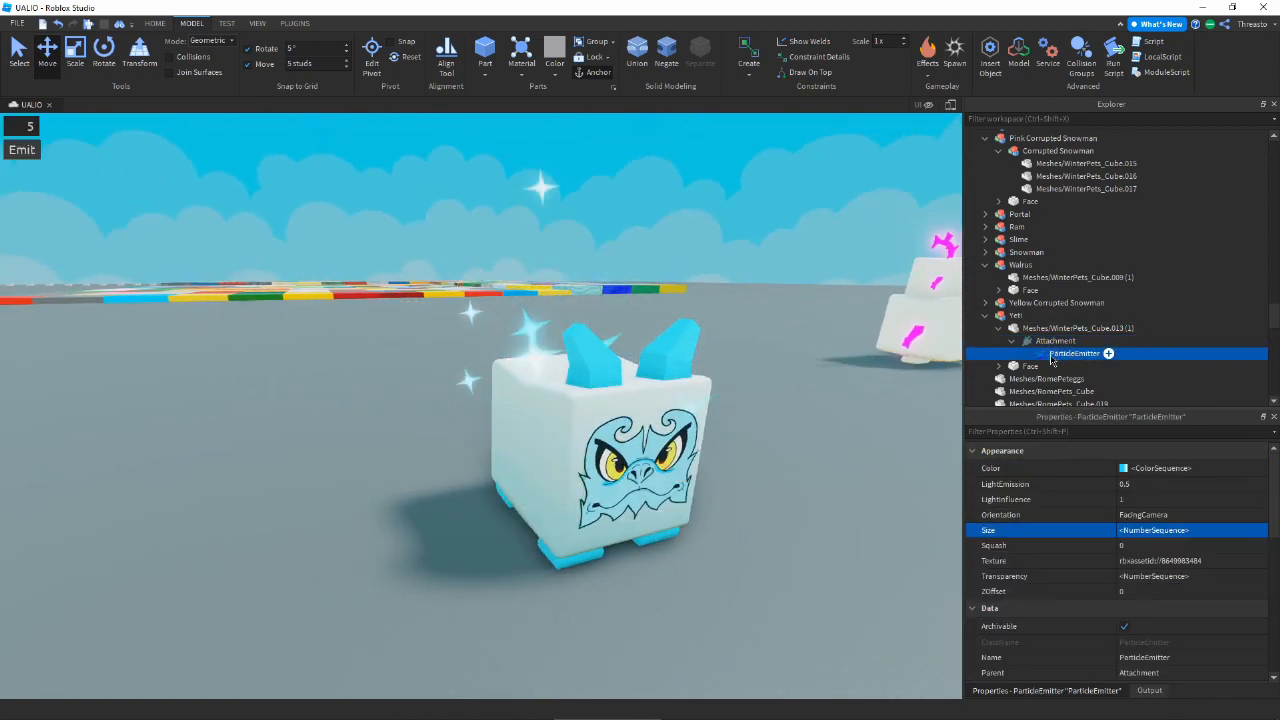
key("ctrl+d")
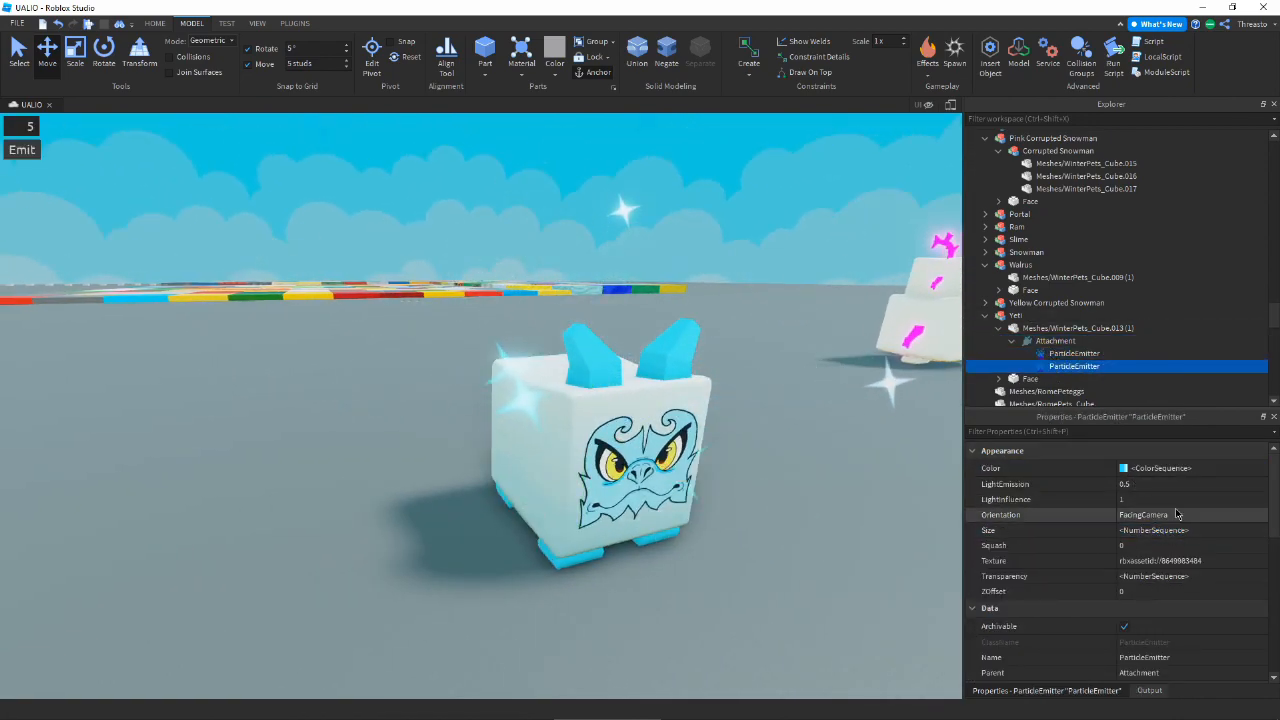
- Upload the smoke_01 image from the PNG (Transparent) folder as the texture of the duplicated emitter
left_click(1252, 561)
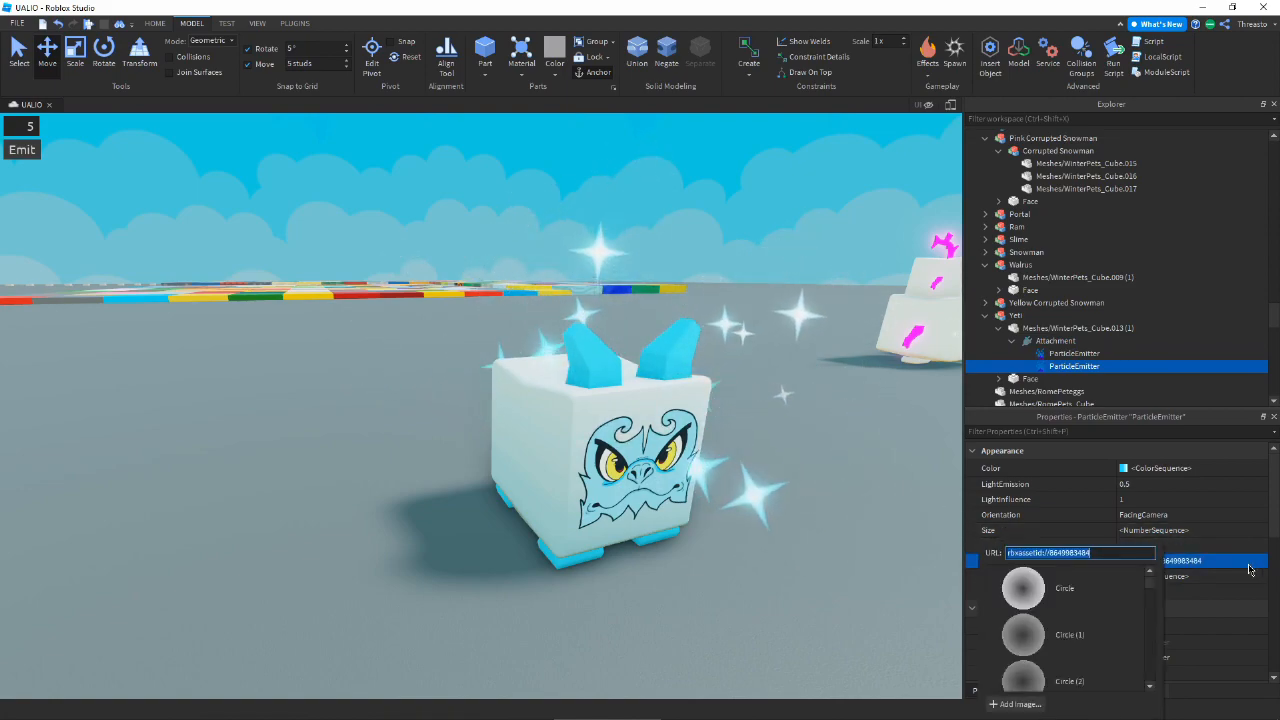
left_click(1017, 704)
left_click(584, 338)
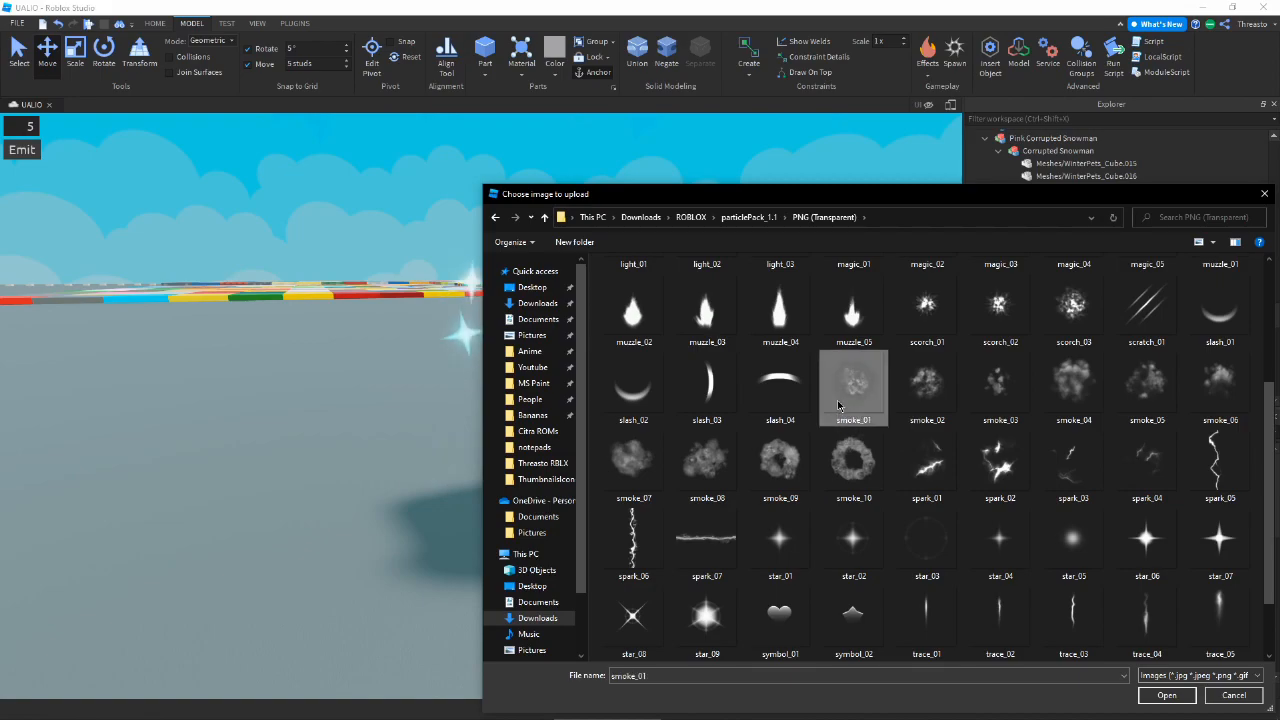
double_click(853, 385)
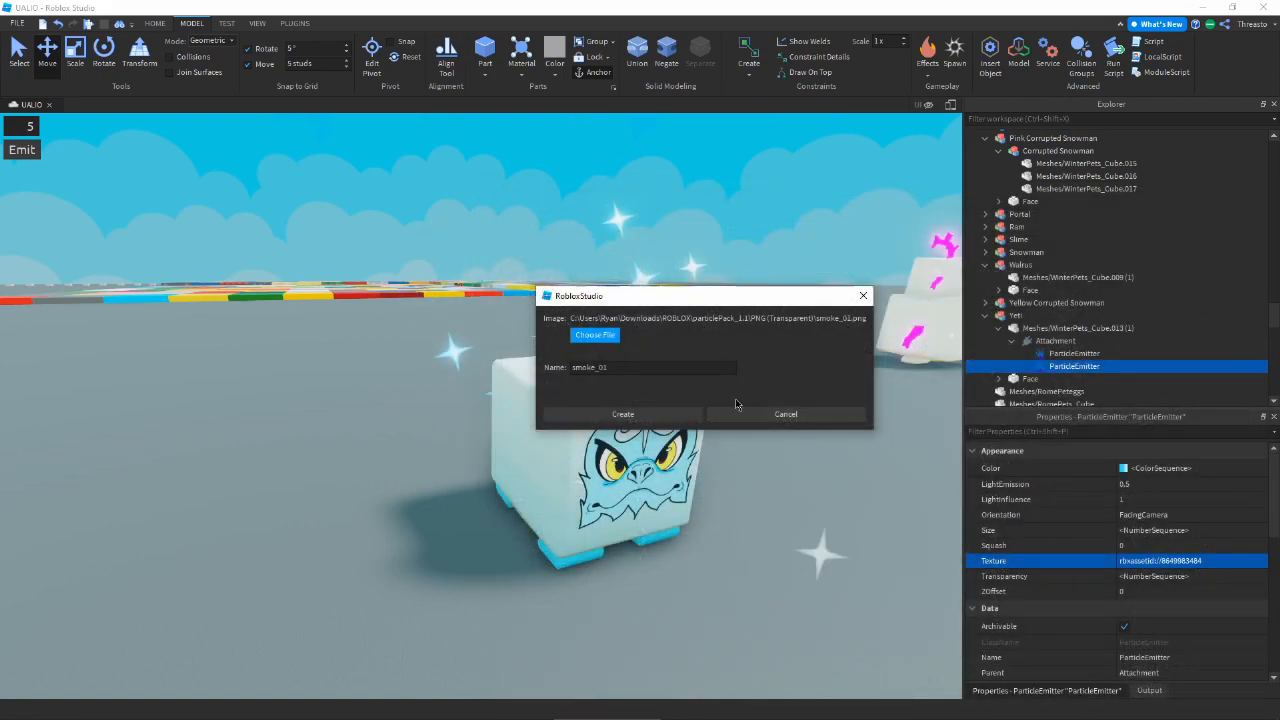
left_click(633, 414)
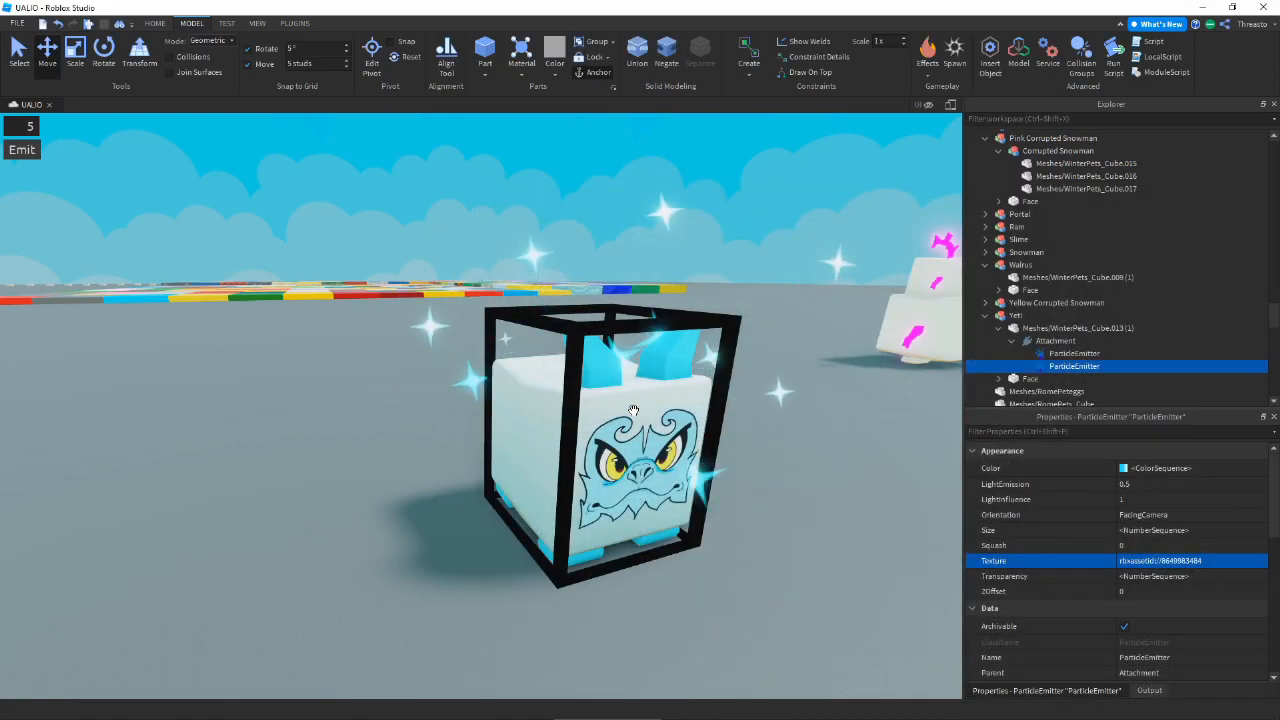
- Set the smoke emitter's Speed to 0.5 and its Drag to 0
scroll(1160, 520, "down", 5)
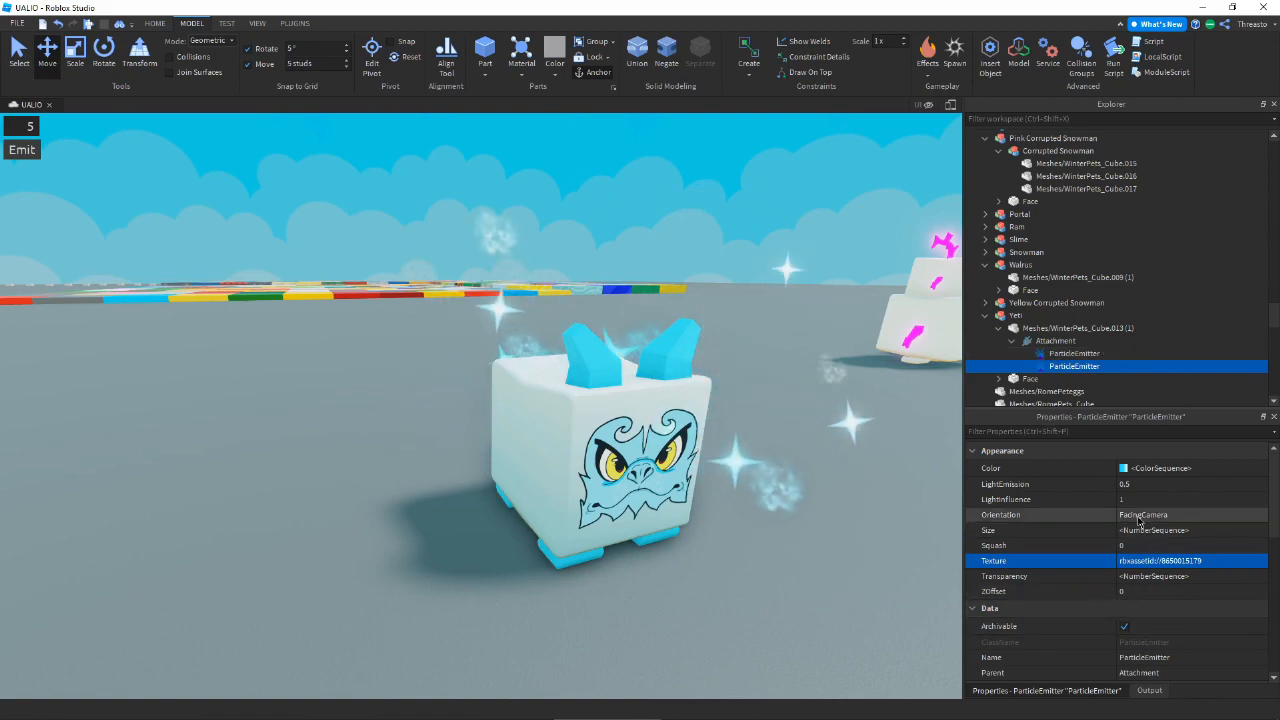
left_click(1130, 512)
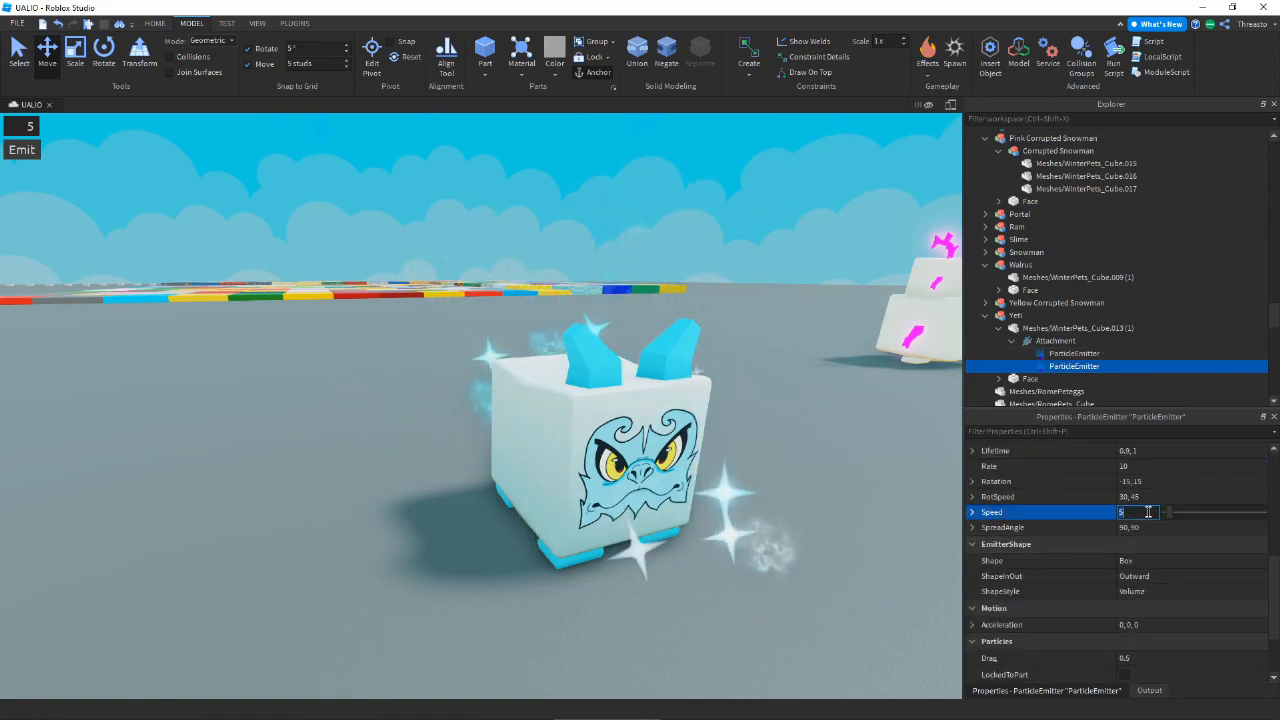
type("0.5")
key("Return")
left_click(1150, 657)
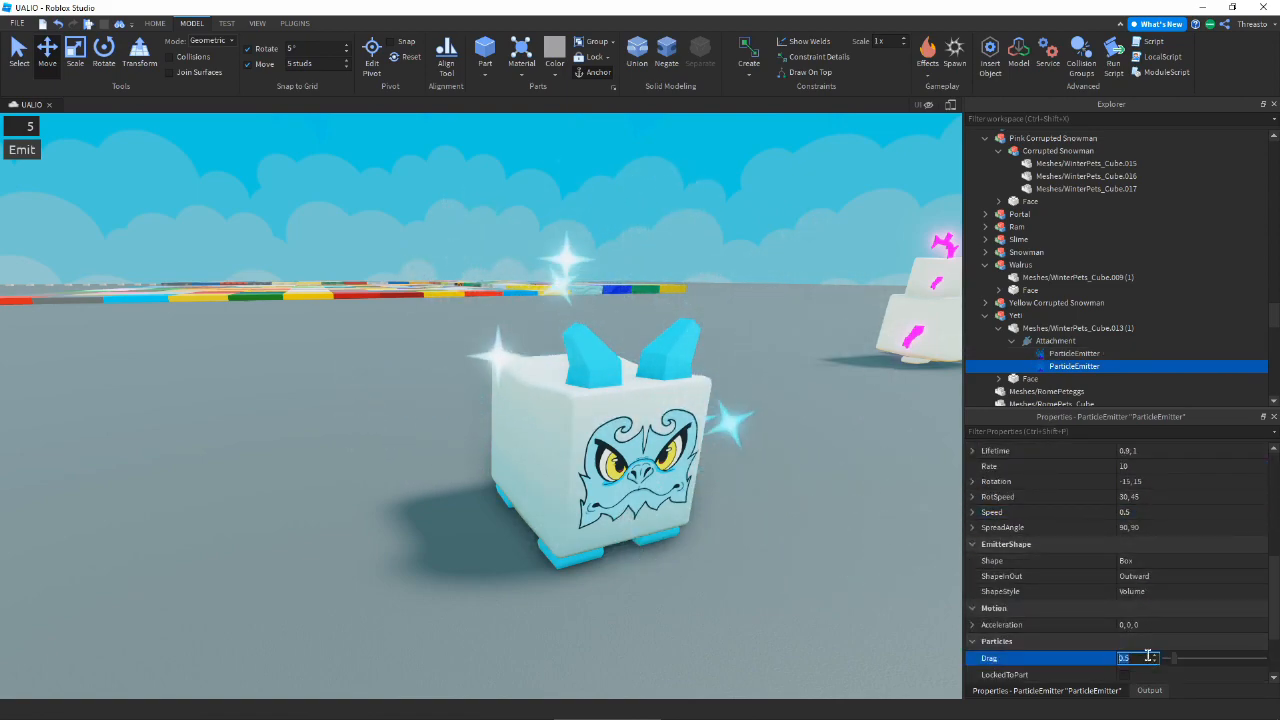
type("0")
key("Return")
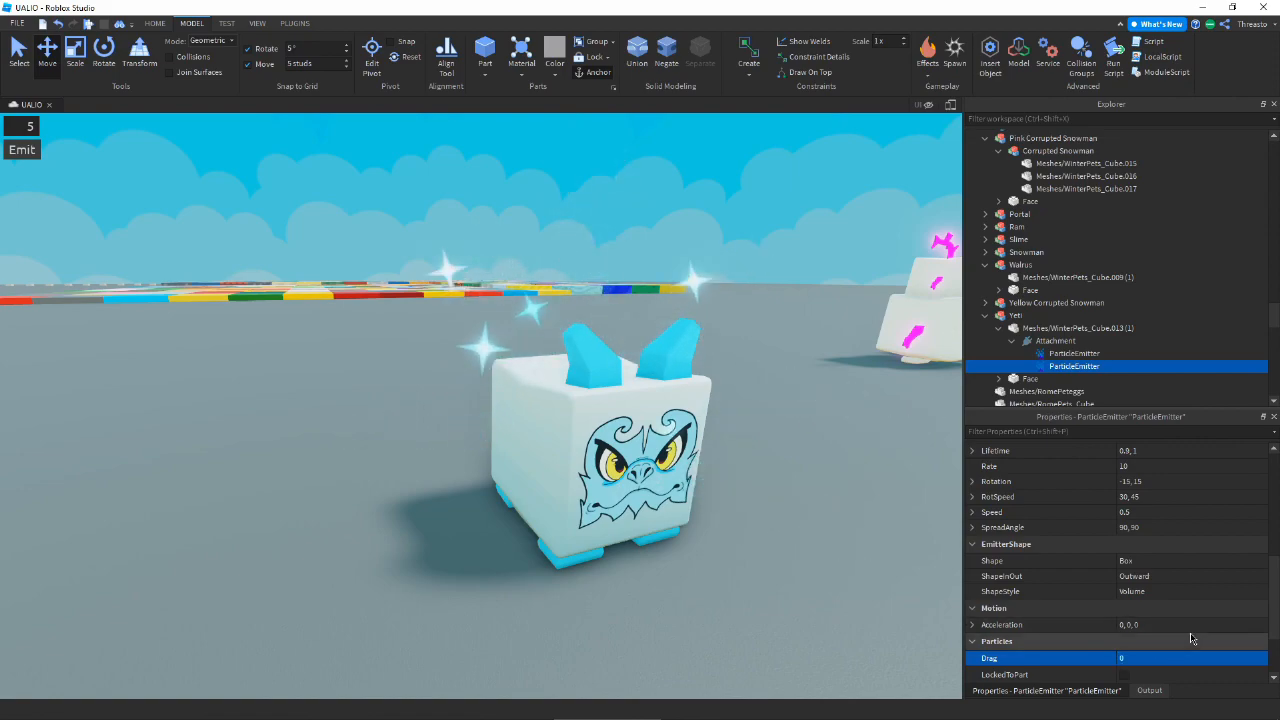
- Raise the starting keypoint of the smoke emitter's Size curve to a value of about 5.71
scroll(1190, 632, "up", 5)
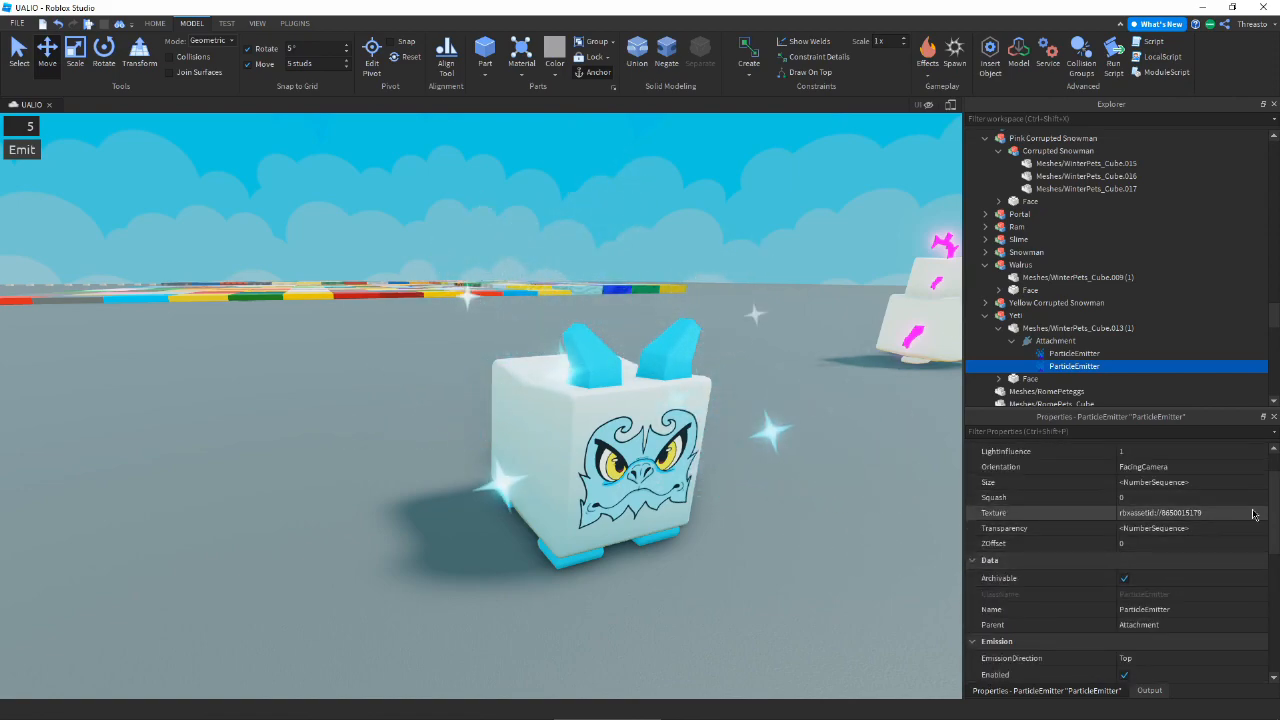
left_click(1230, 482)
left_click(1258, 482)
left_click_drag(558, 271, 884, 625)
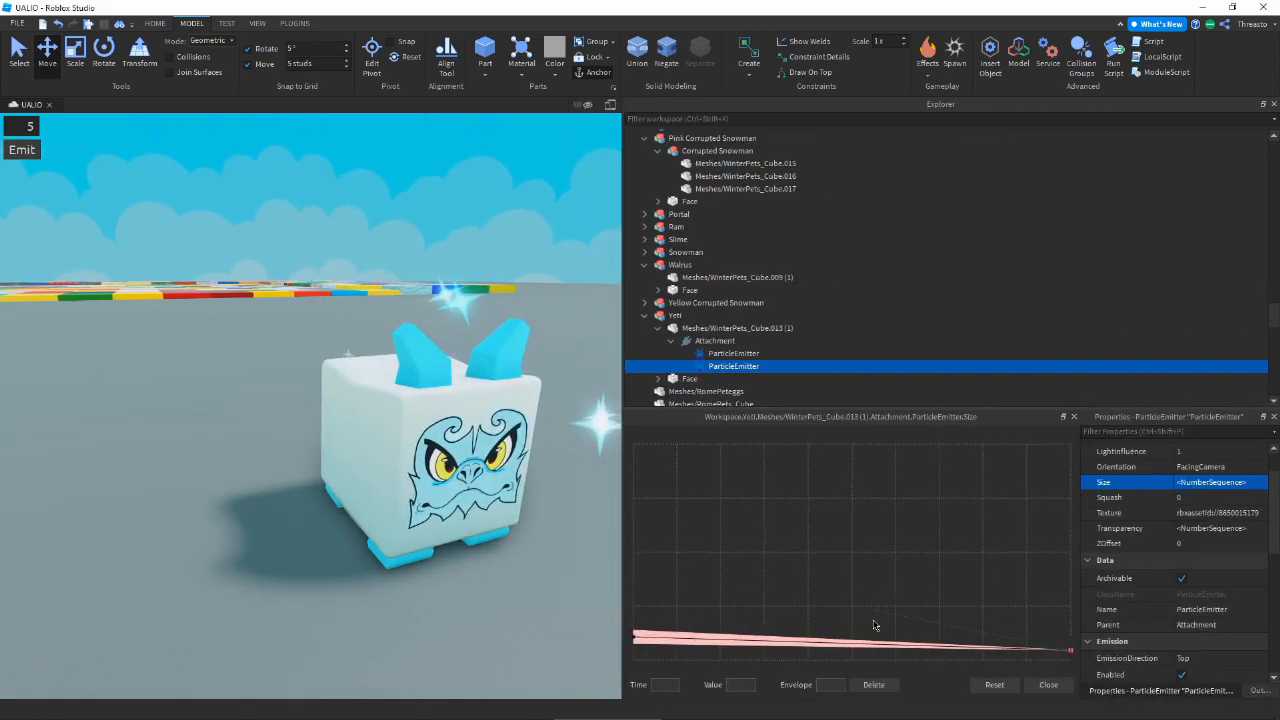
left_click_drag(683, 418, 50, 412)
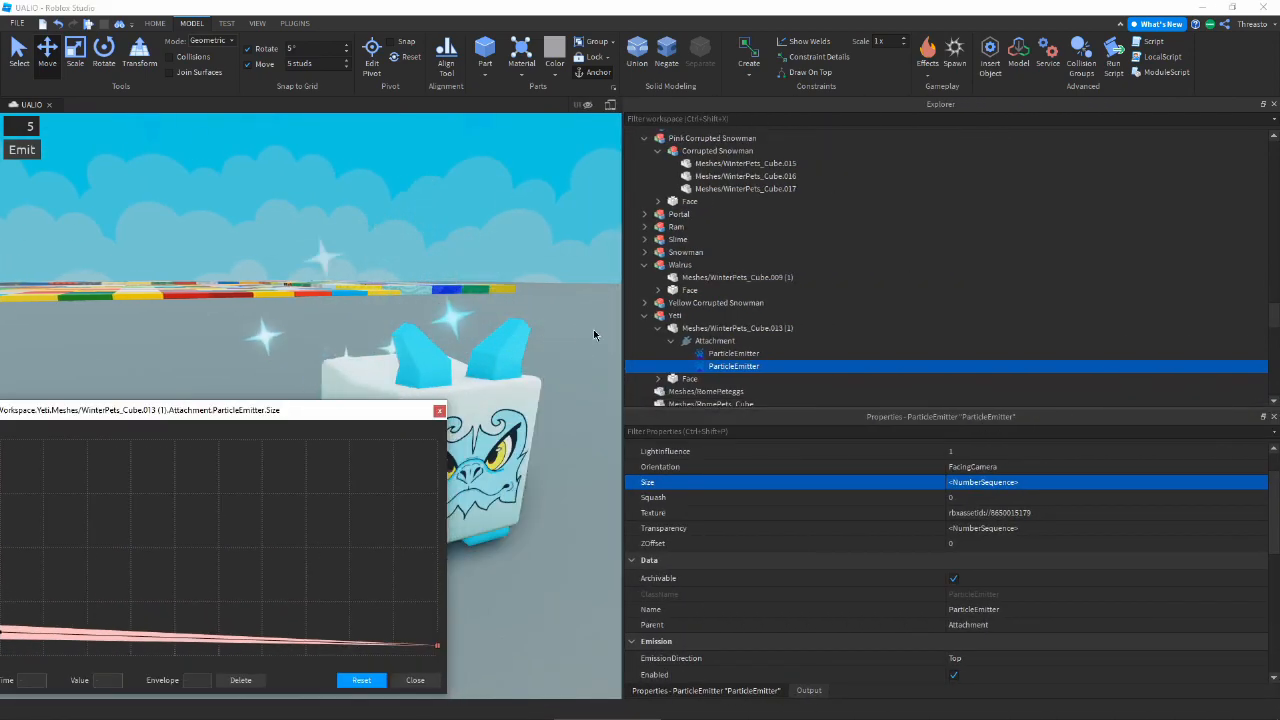
left_click_drag(626, 320, 1036, 320)
left_click_drag(264, 410, 291, 389)
left_click_drag(40, 611, 47, 511)
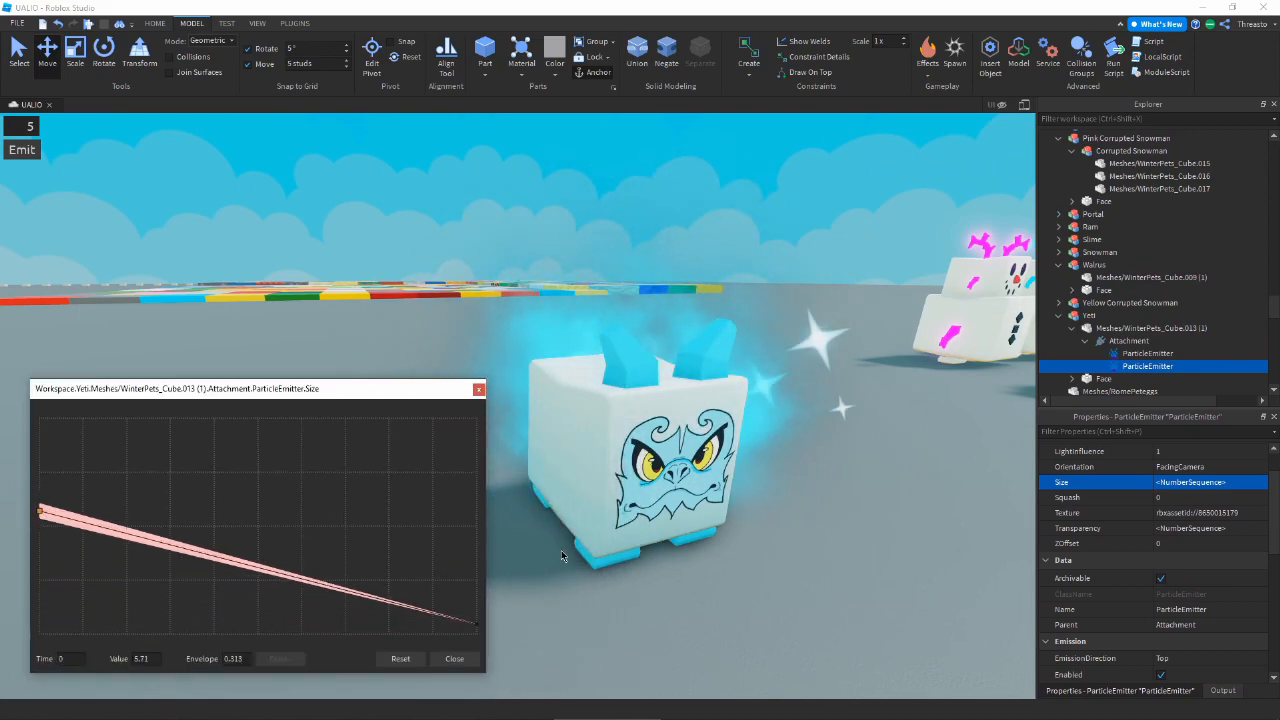
right_click_drag(561, 551, 535, 550)
left_click(452, 665)
- Set the smoke emitter's Color to a pale blue of 171, 248, 255
right_click_drag(813, 526, 817, 523)
scroll(1137, 486, "up", 1)
left_click(1160, 468)
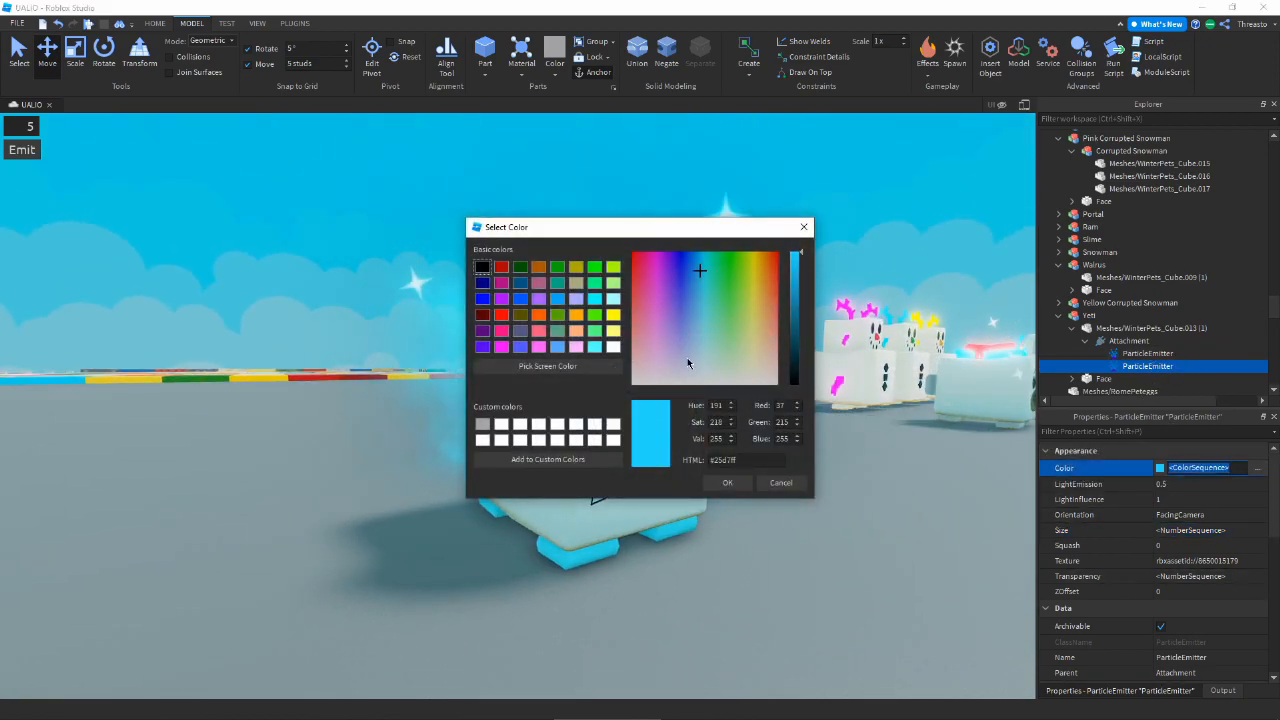
left_click(703, 342)
left_click_drag(725, 227, 864, 362)
left_click(866, 617)
- Set the smoke emitter's Lifetime range to 4, 5
scroll(1130, 600, "down", 4)
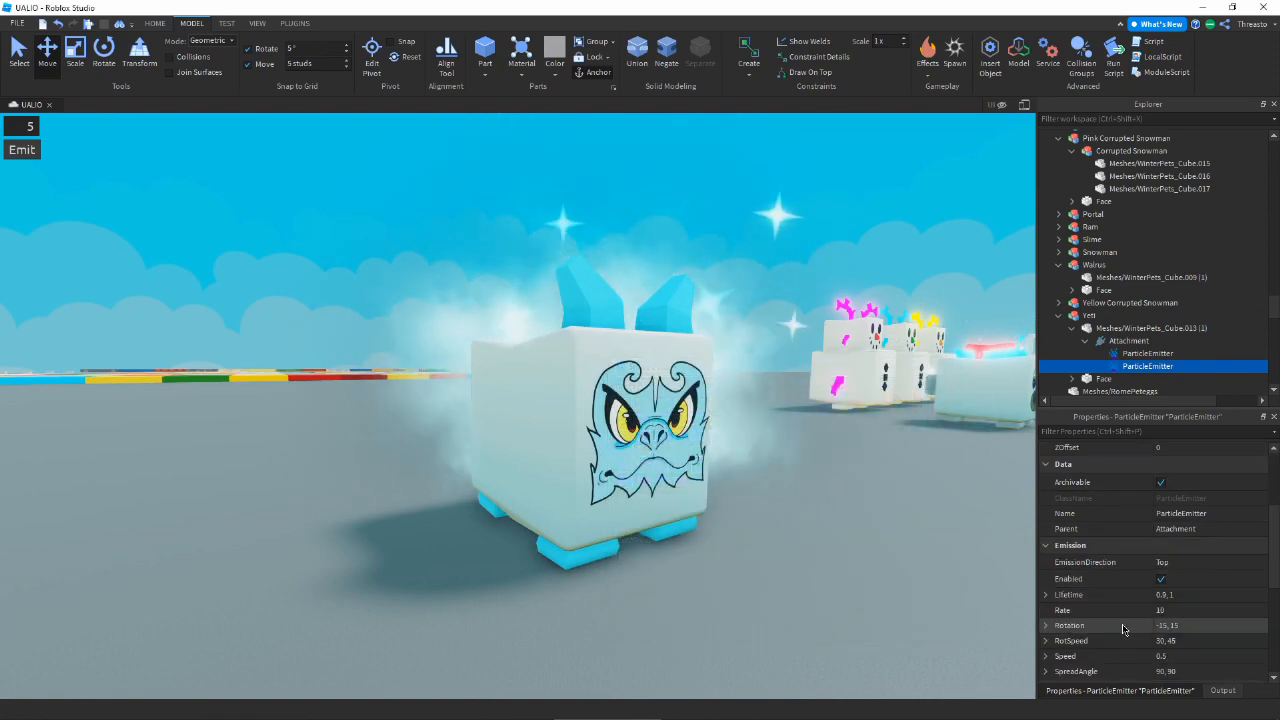
left_click(1190, 546)
type("4, 5")
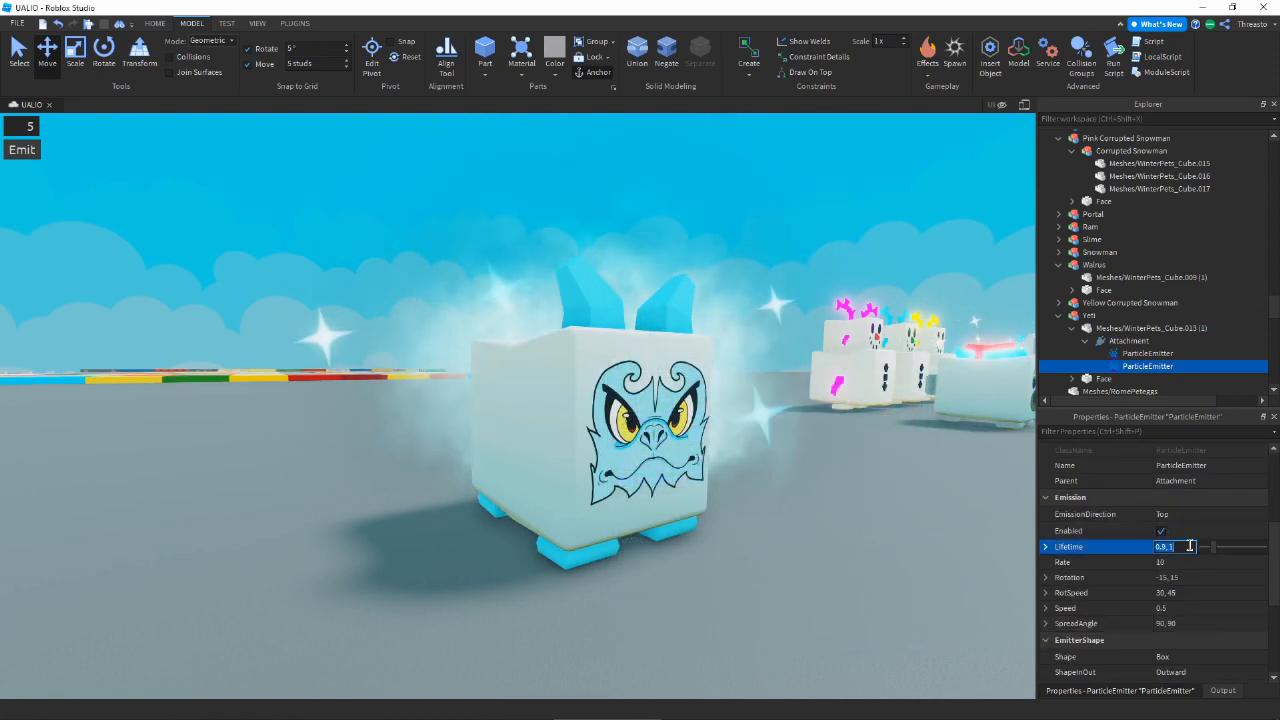
key("Return")
- Set the smoke emitter's Rate to 3
scroll(1220, 540, "up", 4)
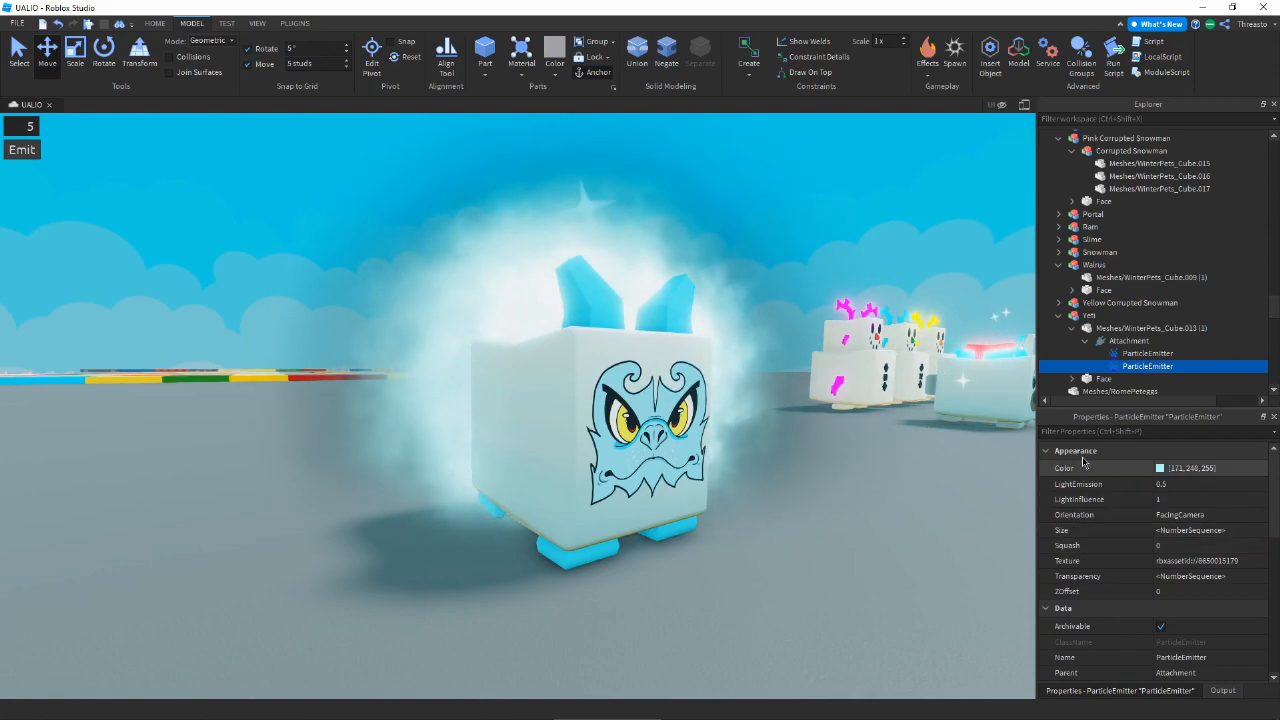
right_click_drag(640, 325, 620, 335)
scroll(480, 251, "down", 2)
scroll(1190, 572, "down", 4)
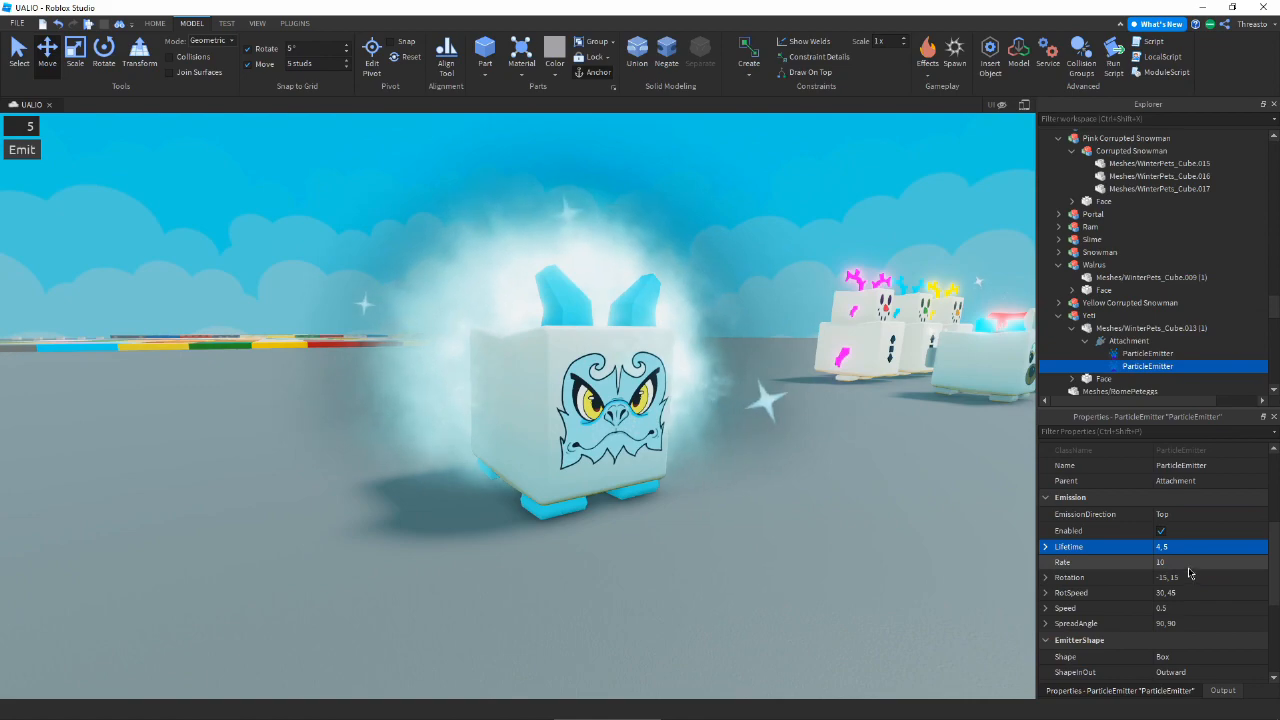
left_click(1190, 572)
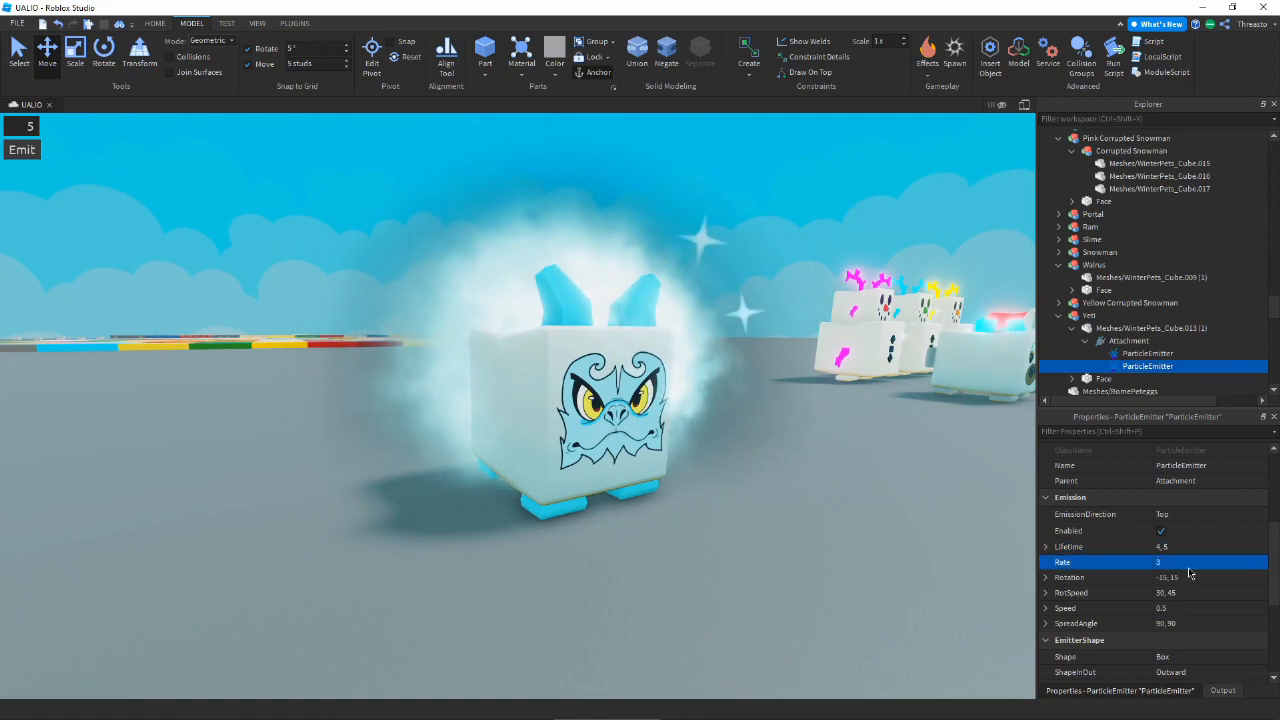
- Adjust the early inner keypoint near time 0.173 on the smoke emitter's Transparency curve
scroll(1190, 572, "up", 4)
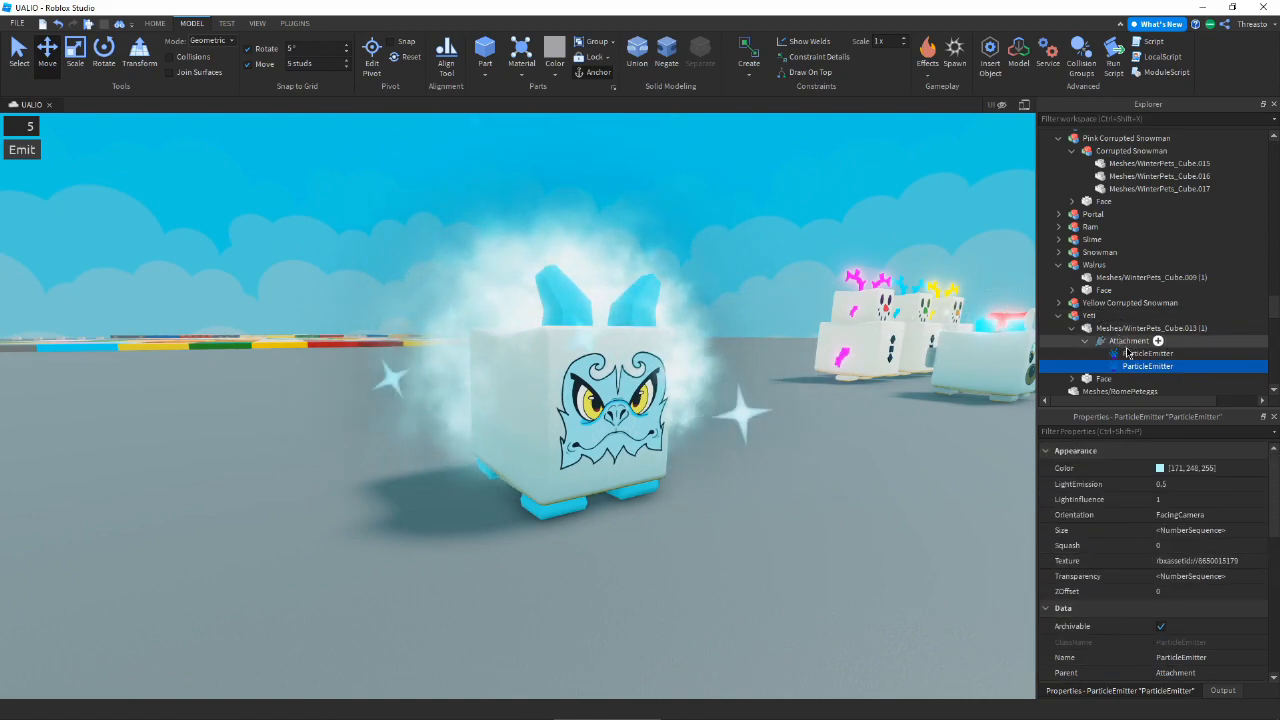
scroll(1187, 553, "down", 1)
scroll(1187, 553, "down", 3)
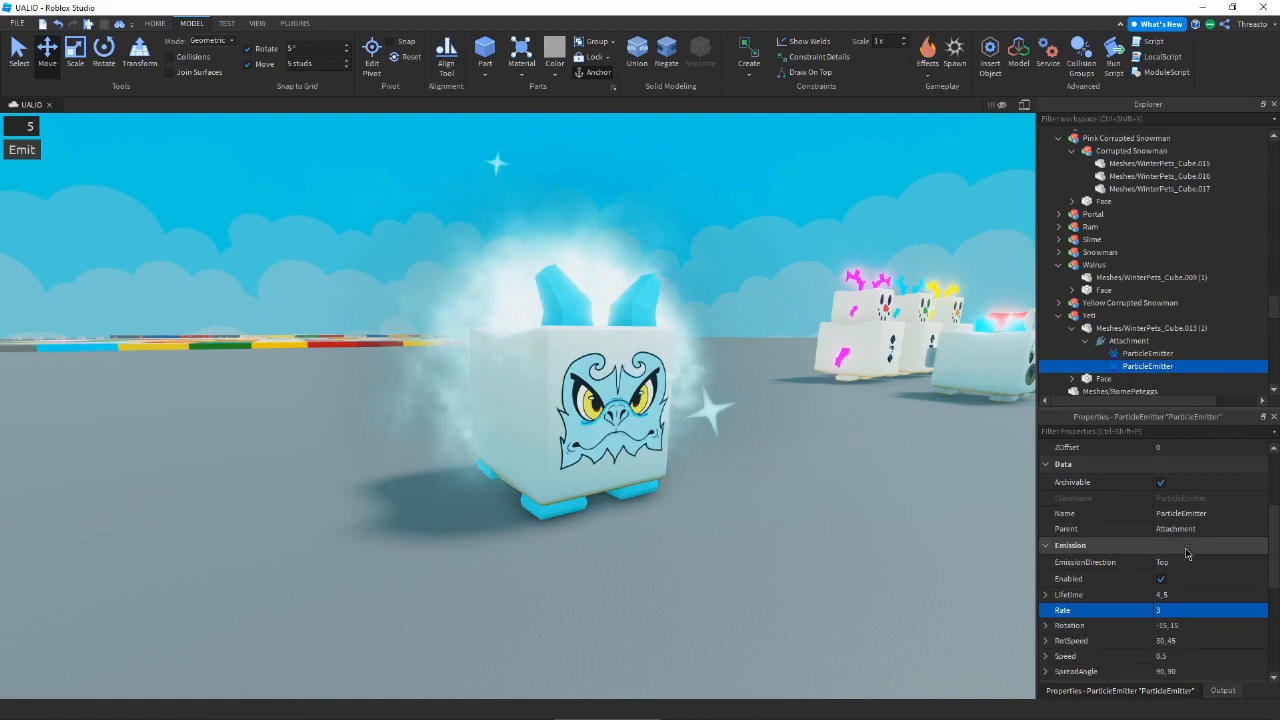
scroll(1190, 577, "up", 5)
left_click(1188, 577)
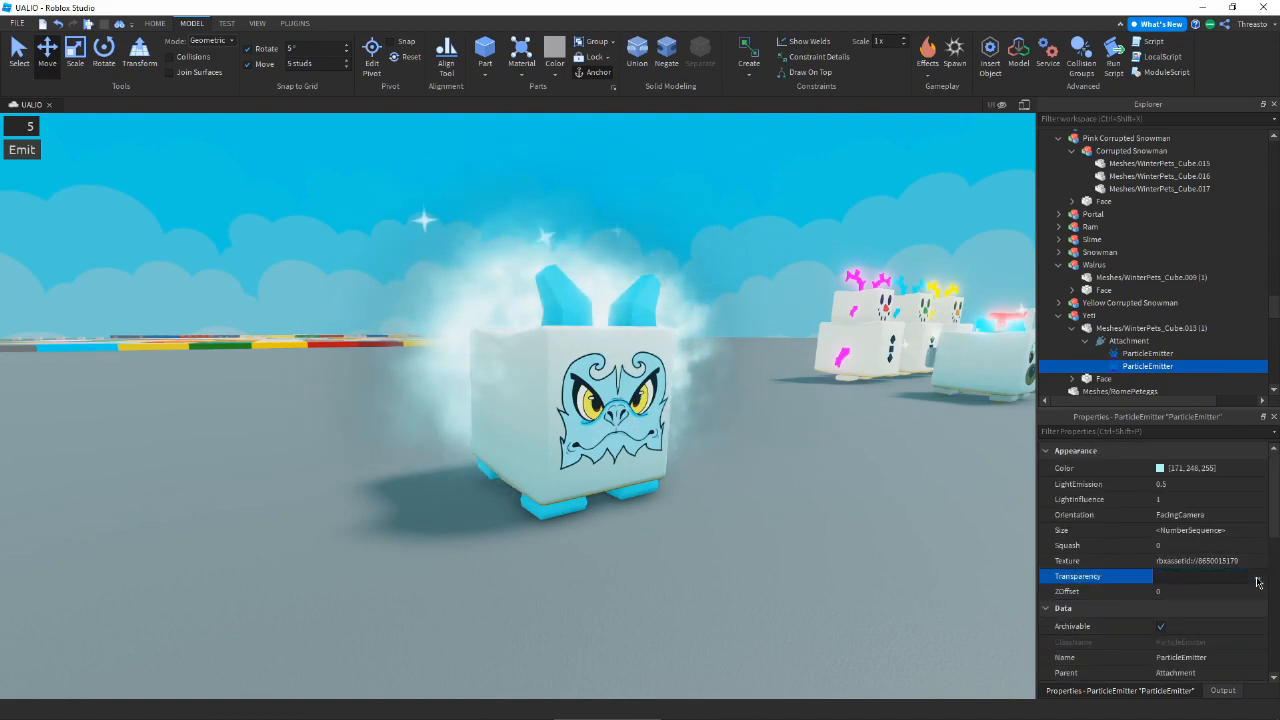
left_click(1259, 576)
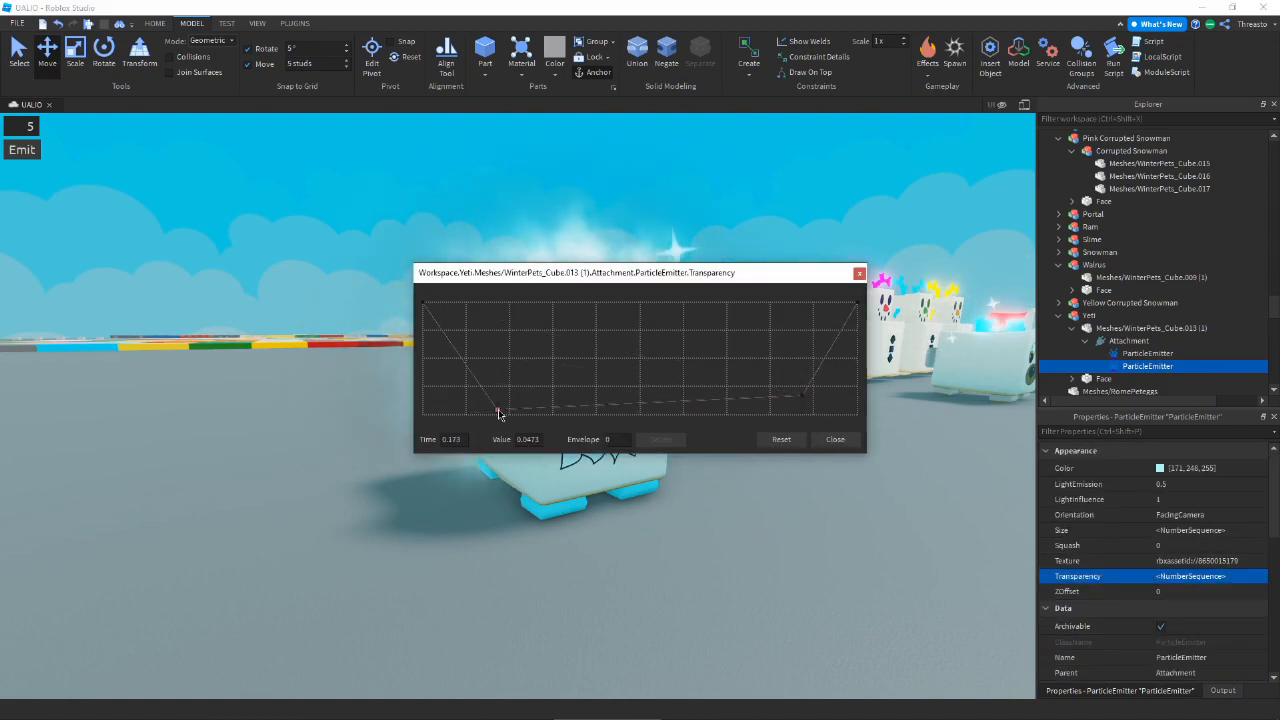
left_click_drag(597, 283, 793, 454)
left_click(1031, 610)
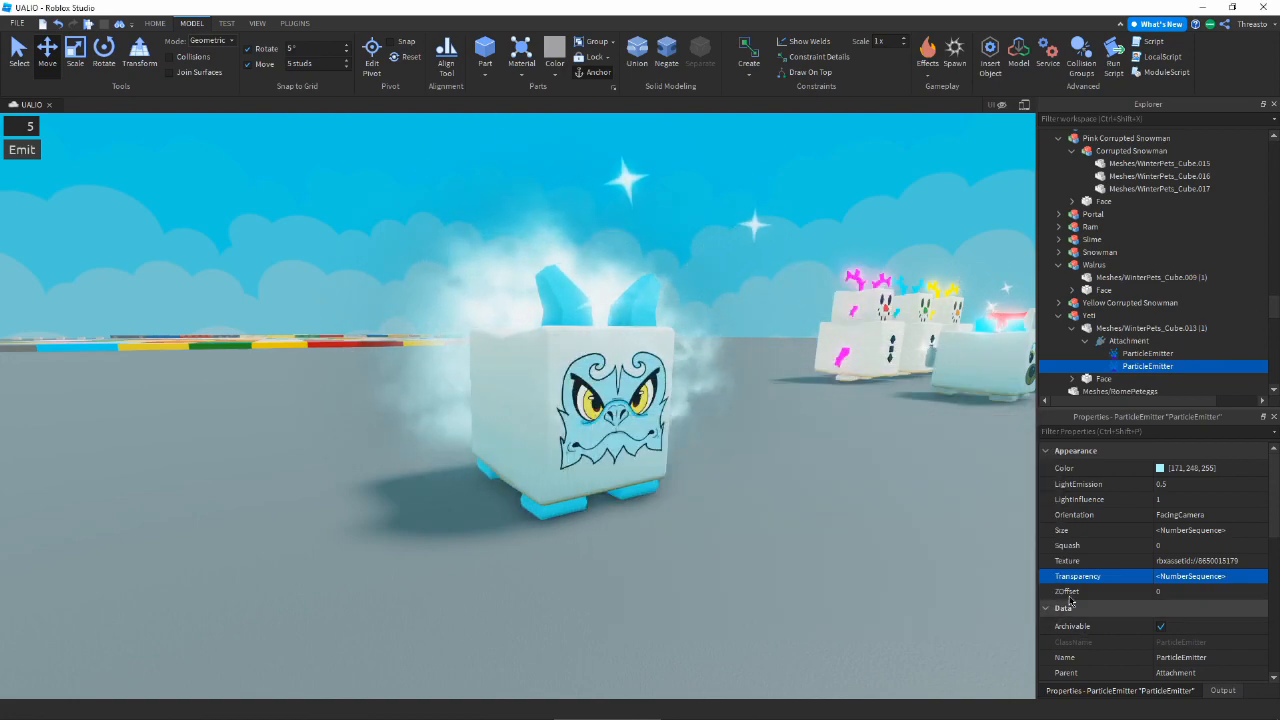
- Reshape the smoke emitter's Size curve by lowering its start to about 4 and adding keypoints near times 0.19 and 0.38
left_click(1245, 531)
left_click(1259, 530)
mouse_move(486, 352)
left_mouse_down()
mouse_move(481, 403)
mouse_move(471, 353)
left_mouse_up()
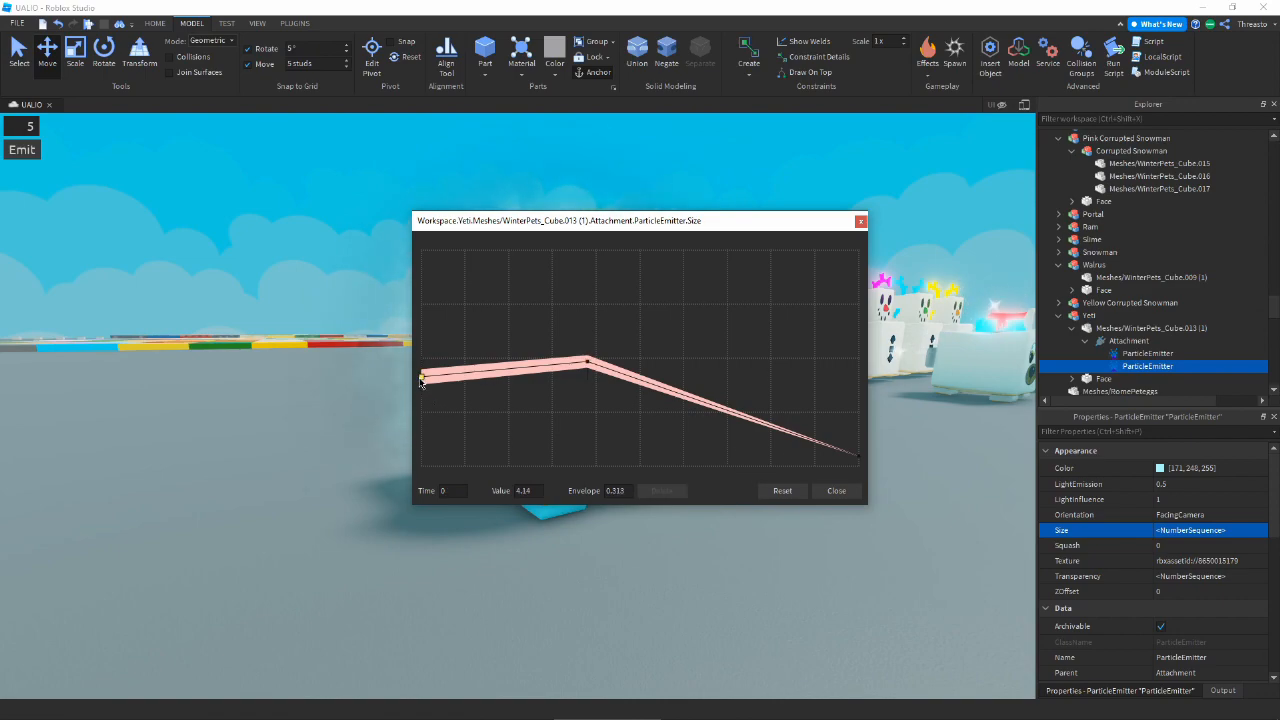
left_click(827, 490)
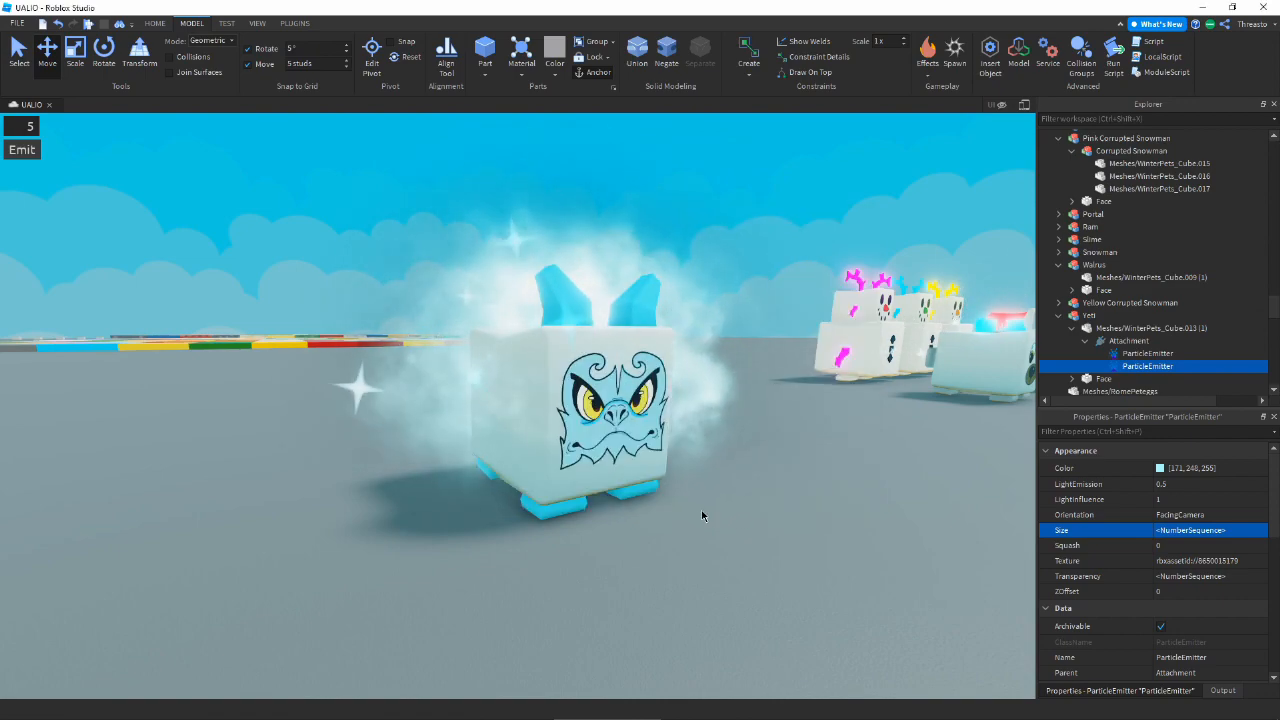
left_click(1259, 530)
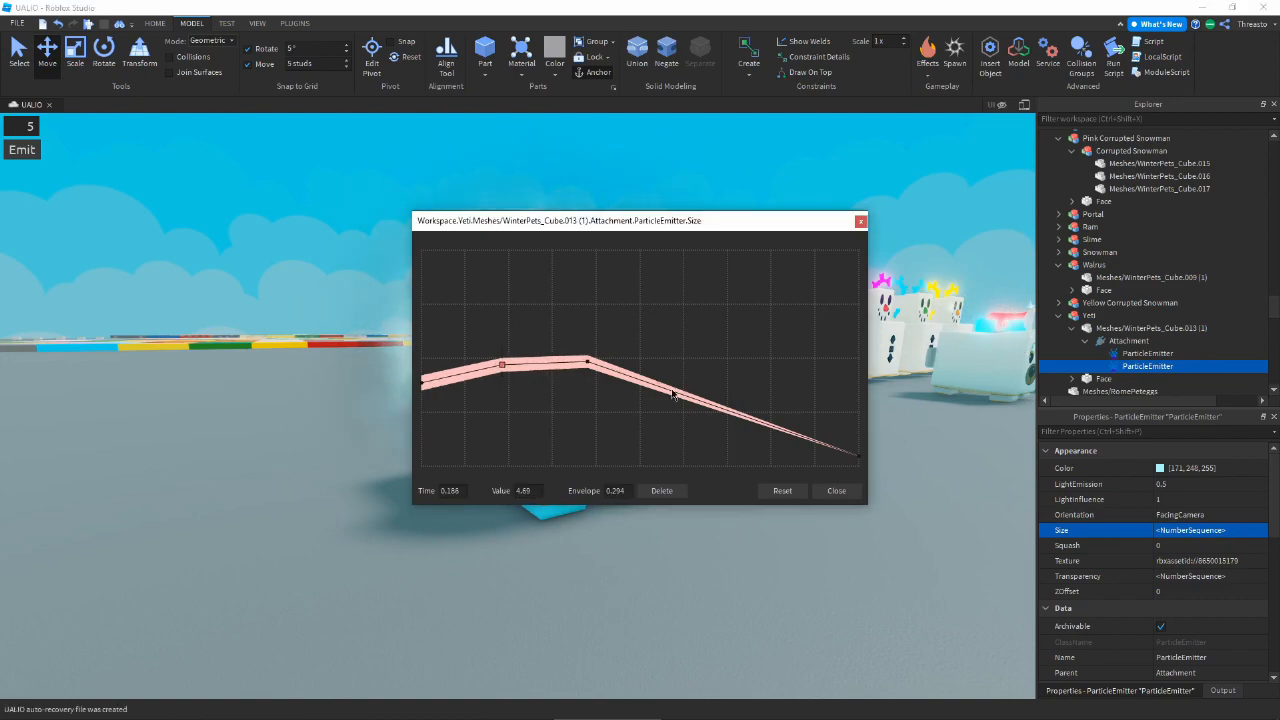
left_click(821, 493)
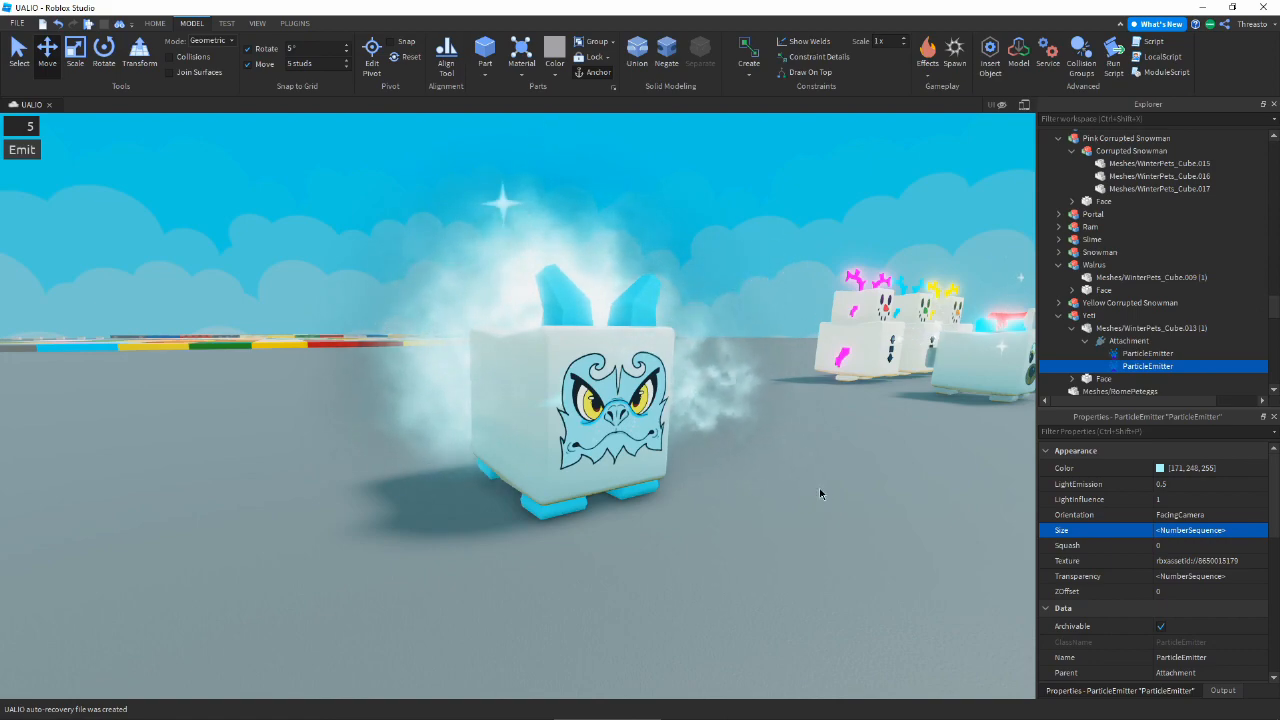
- Set the smoke emitter's RotSpeed to 20, 40, its SpreadAngle to 0, 0 and its Rotation to 360
scroll(1170, 540, "down", 4)
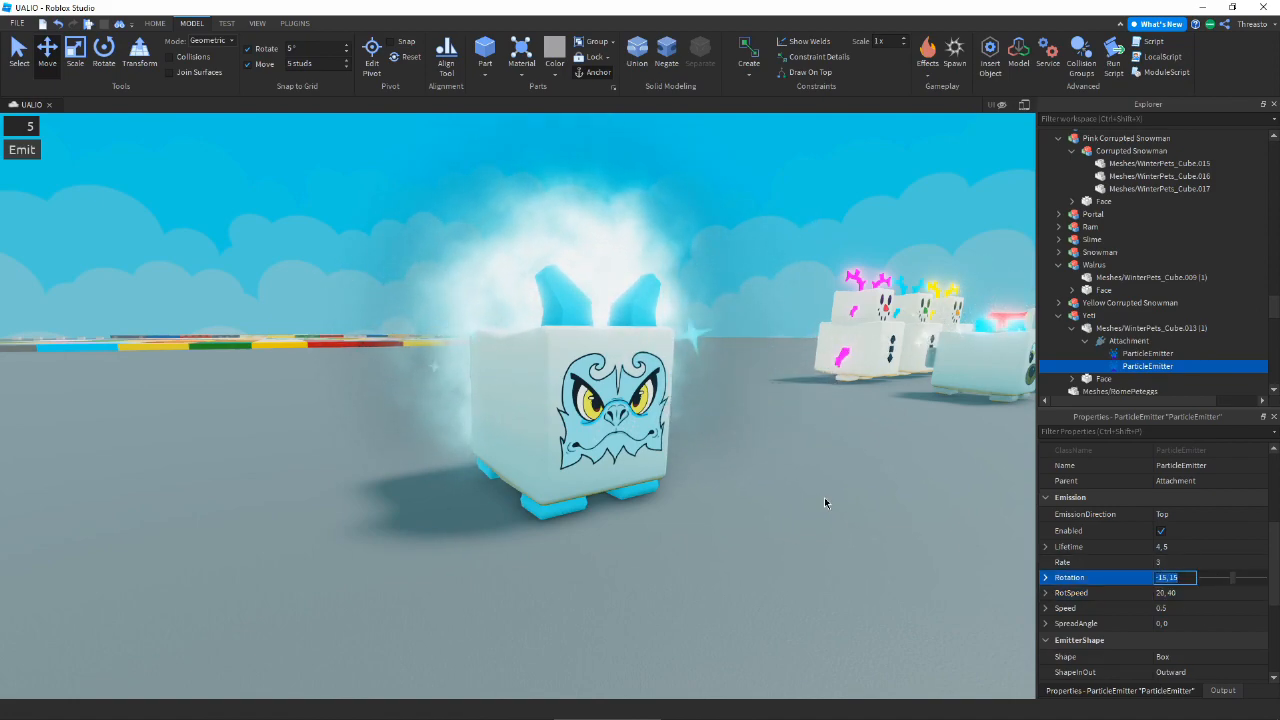
type("360,360")
key("Return")
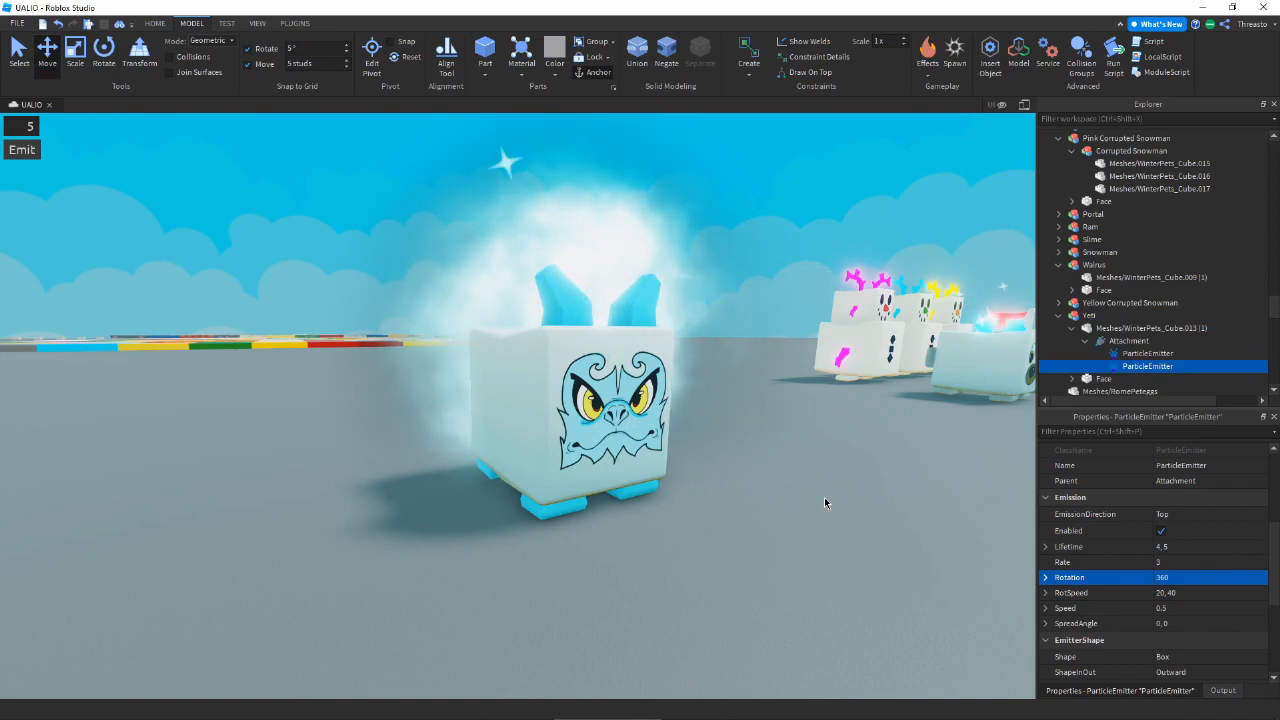
- Lower the smoke emitter's Size curve overall, placing its first inner keypoint at time 0.195 with a value of about 3.87
right_click_drag(824, 502, 892, 410)
scroll(1204, 578, "up", 4)
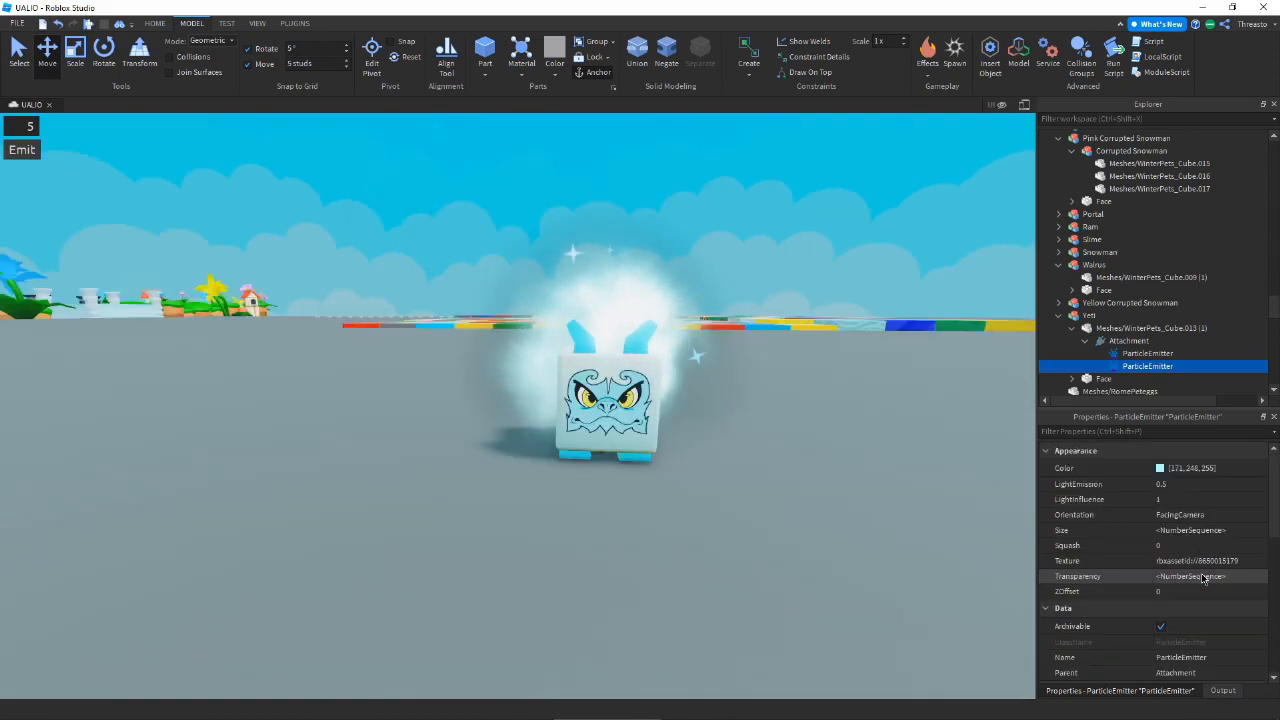
left_click(1257, 533)
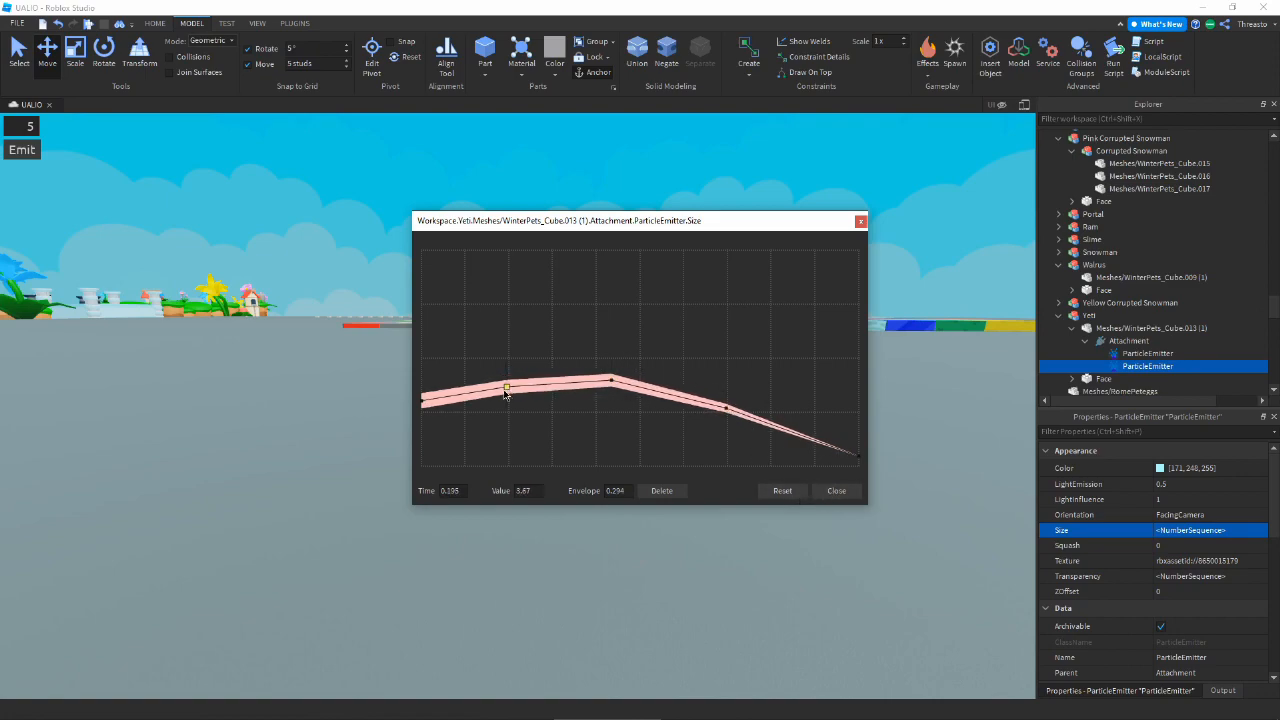
left_click(836, 491)
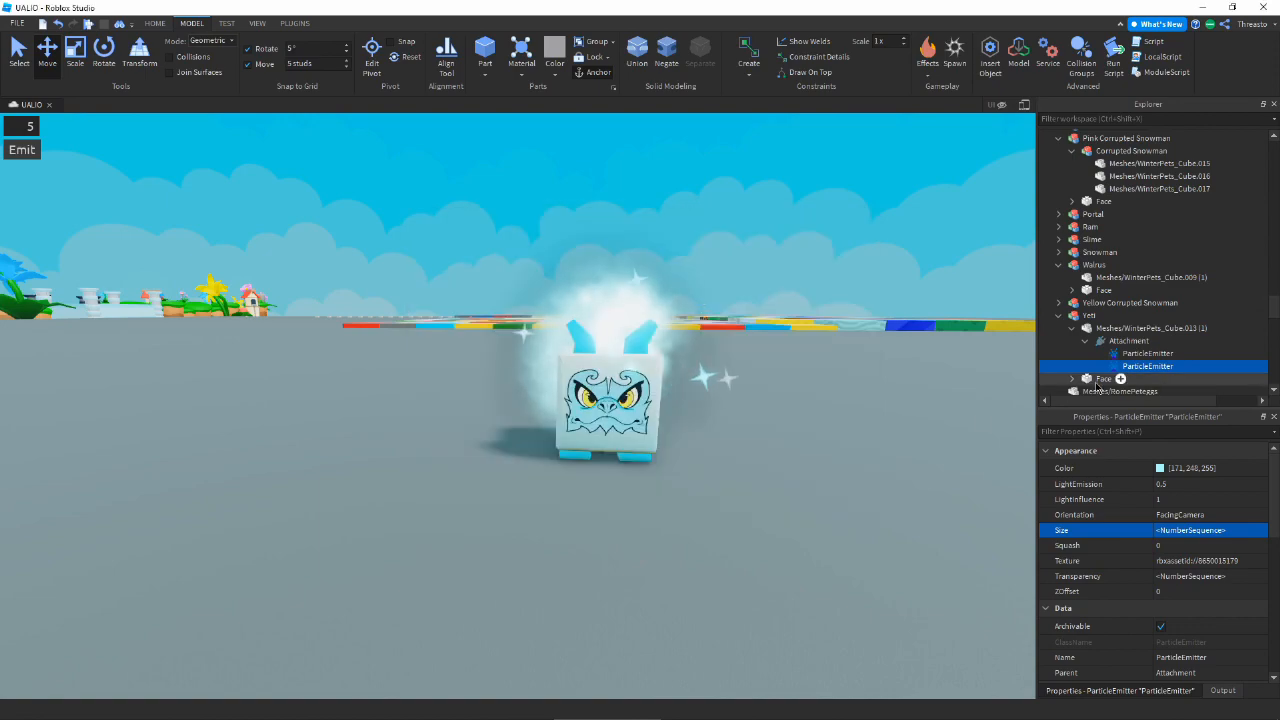
- Set the move snap to 0.125 studs and move the Yeti's attachment to position 0, -0.5, 0
left_click(1123, 342)
key("f")
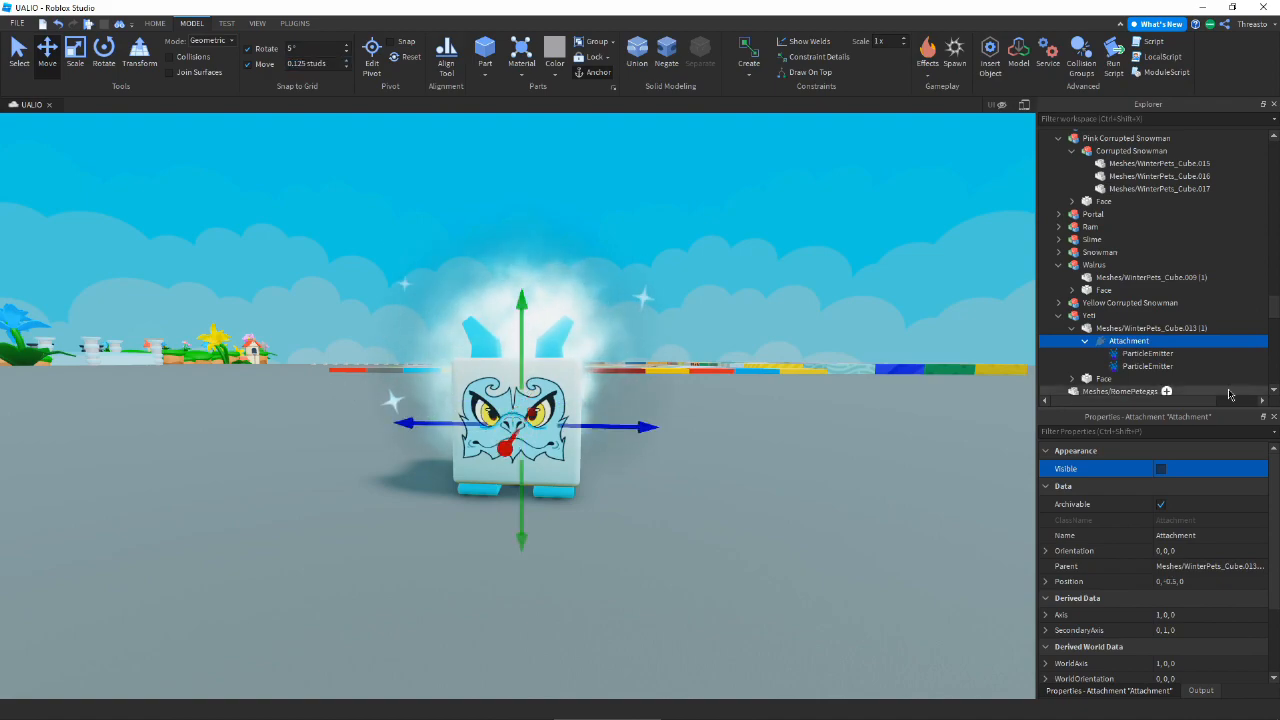
- Move the early inner keypoint of the smoke emitter's Transparency curve to time 0.218 and a value of about 0.432
left_click(1147, 353)
left_click(1127, 367)
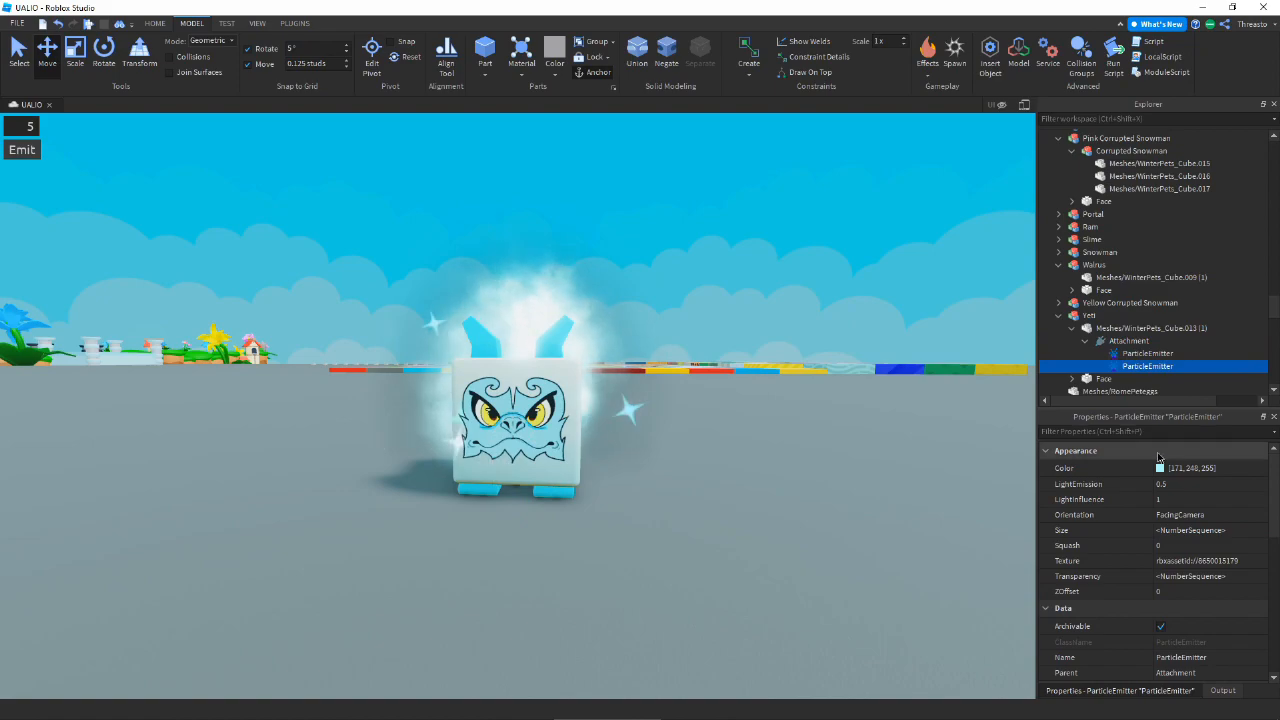
left_click(1190, 576)
left_click(1261, 576)
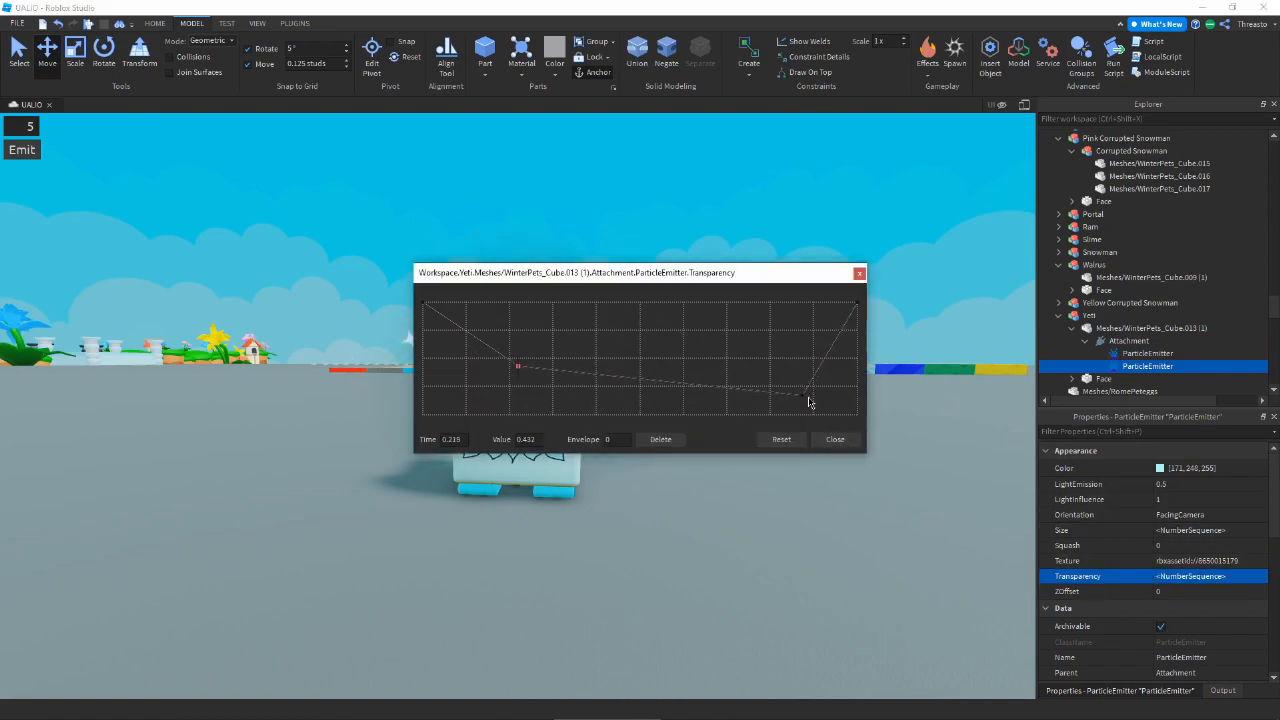
left_click(834, 439)
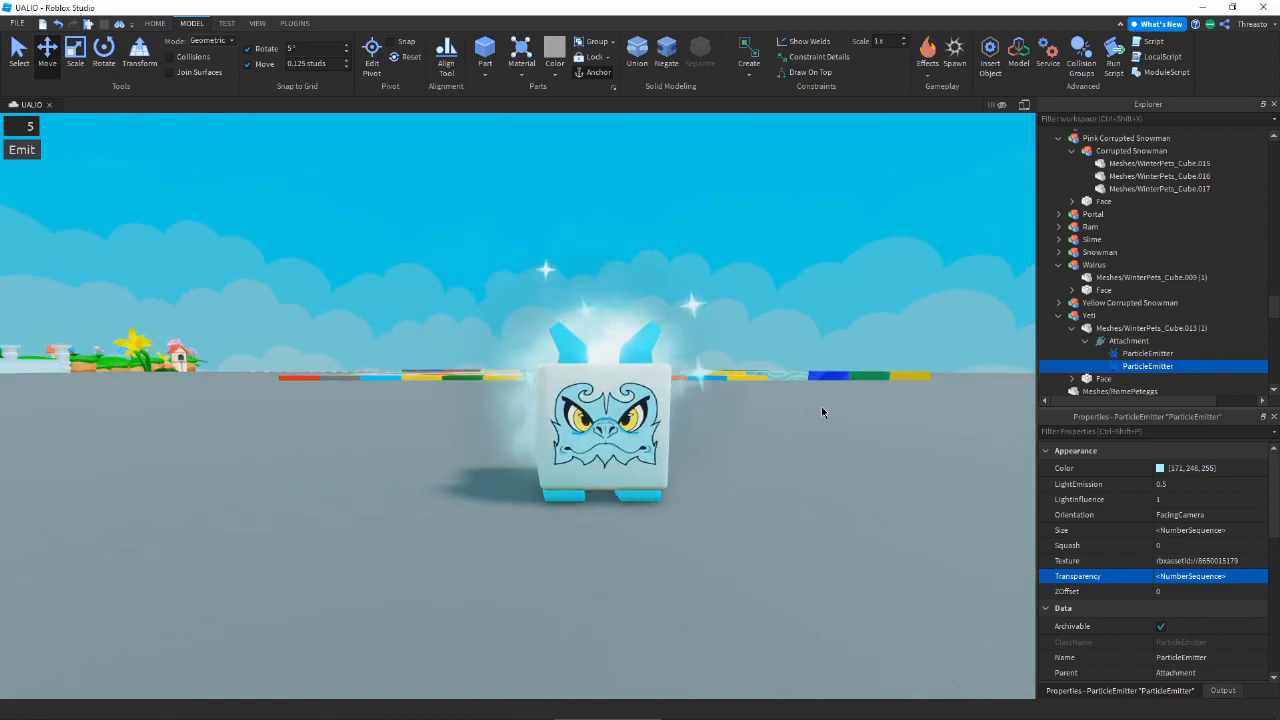
- Set the smoke emitter's RotSpeed range to 40, 60
scroll(1080, 500, "down", 4)
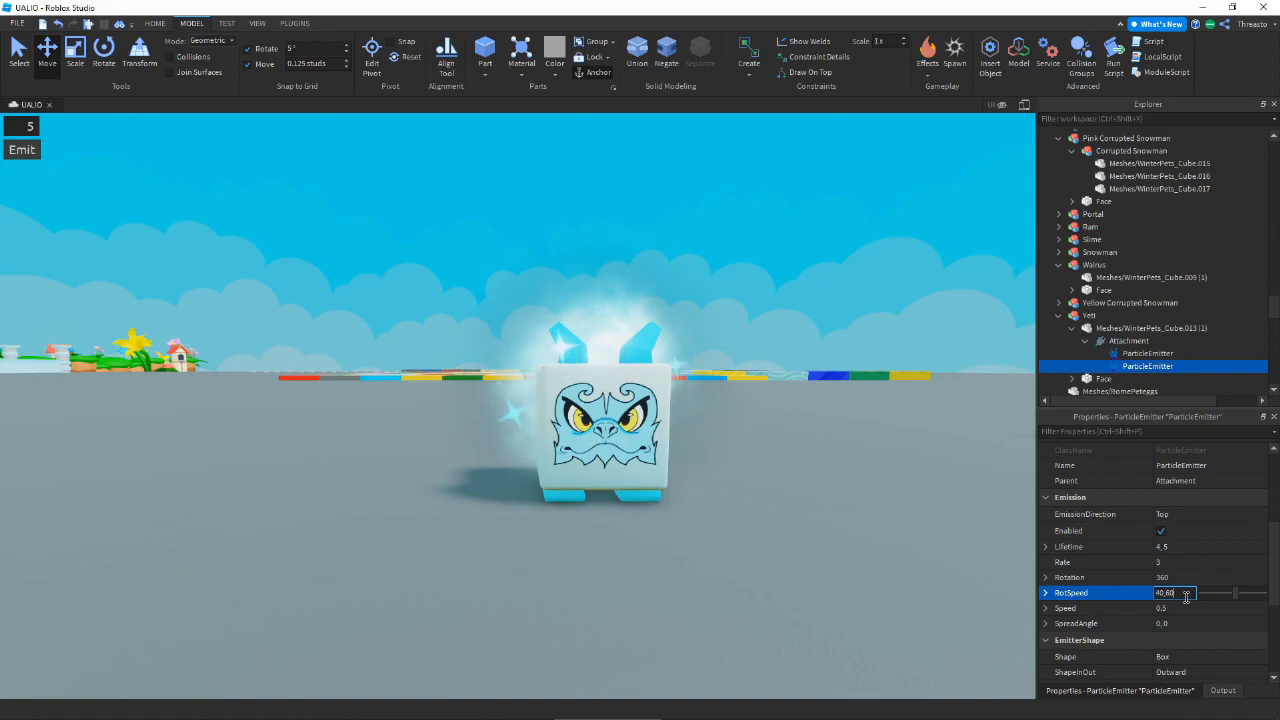
scroll(1190, 580, "up", 4)
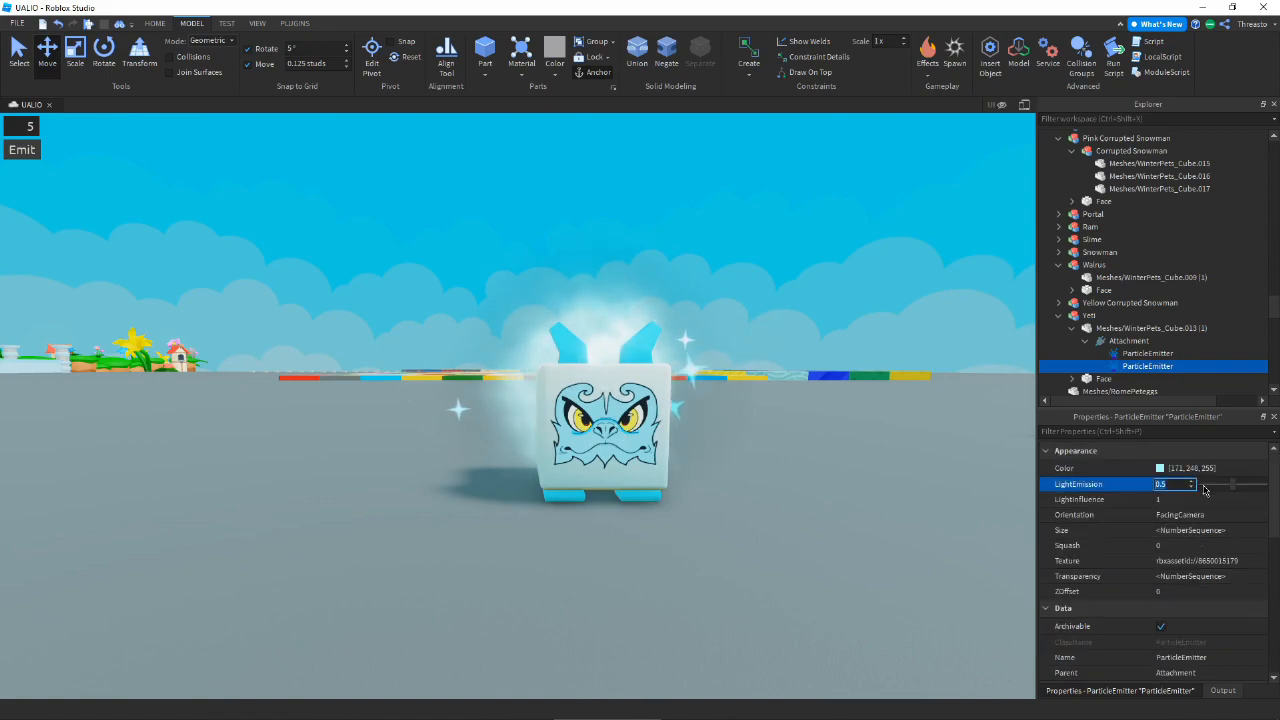
- Change the smoke emitter's Color to a stronger light blue of 143, 241, 255
left_click(1160, 469)
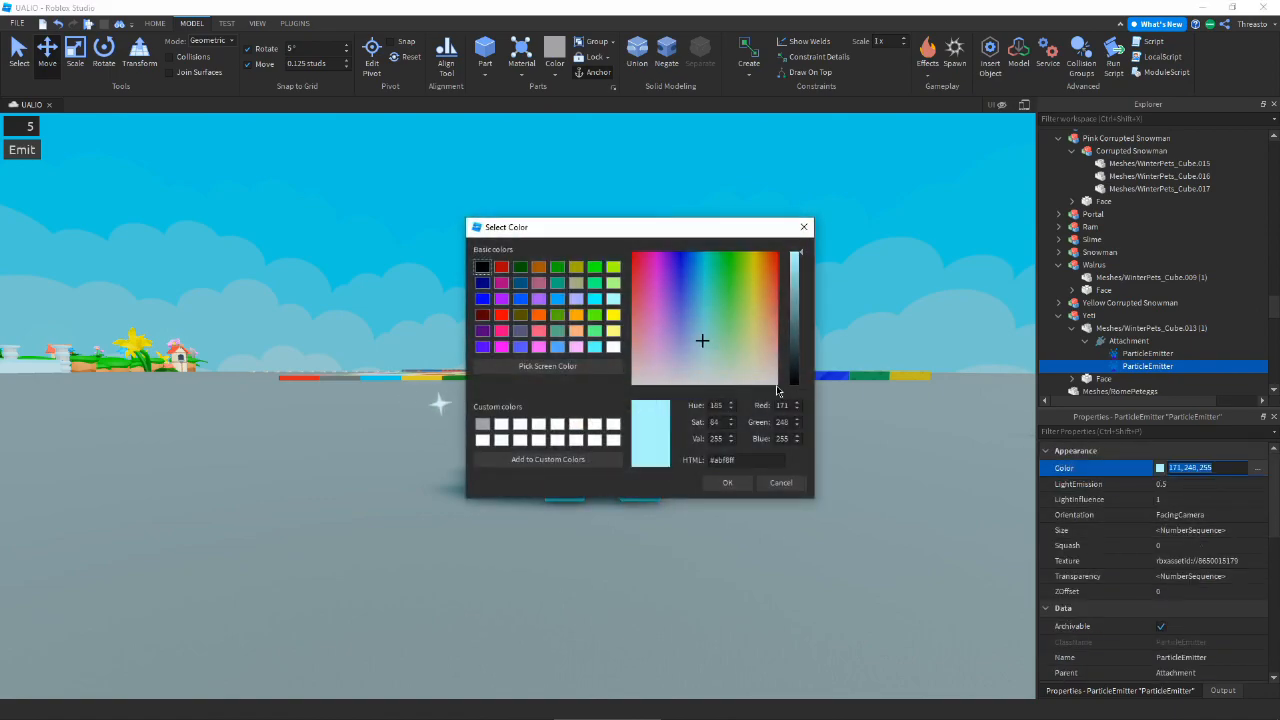
left_click_drag(738, 226, 1031, 357)
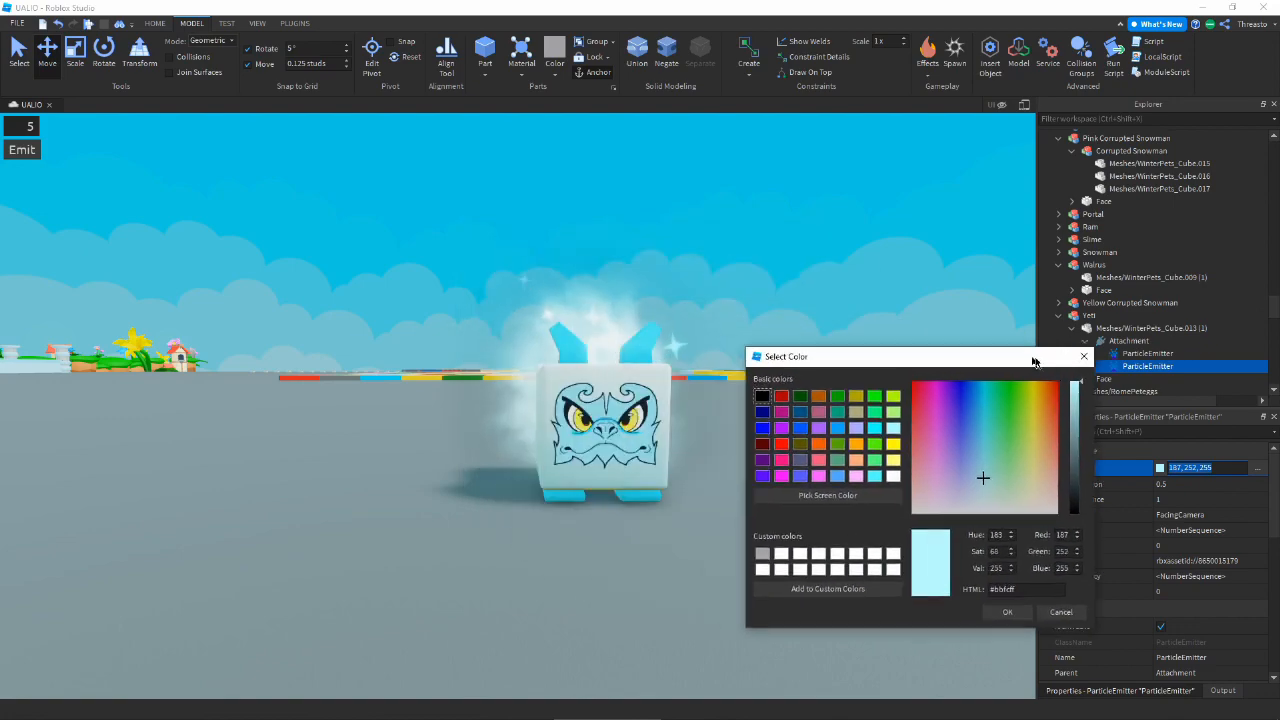
left_click(994, 457)
left_click(1015, 614)
right_click_drag(731, 657, 779, 630)
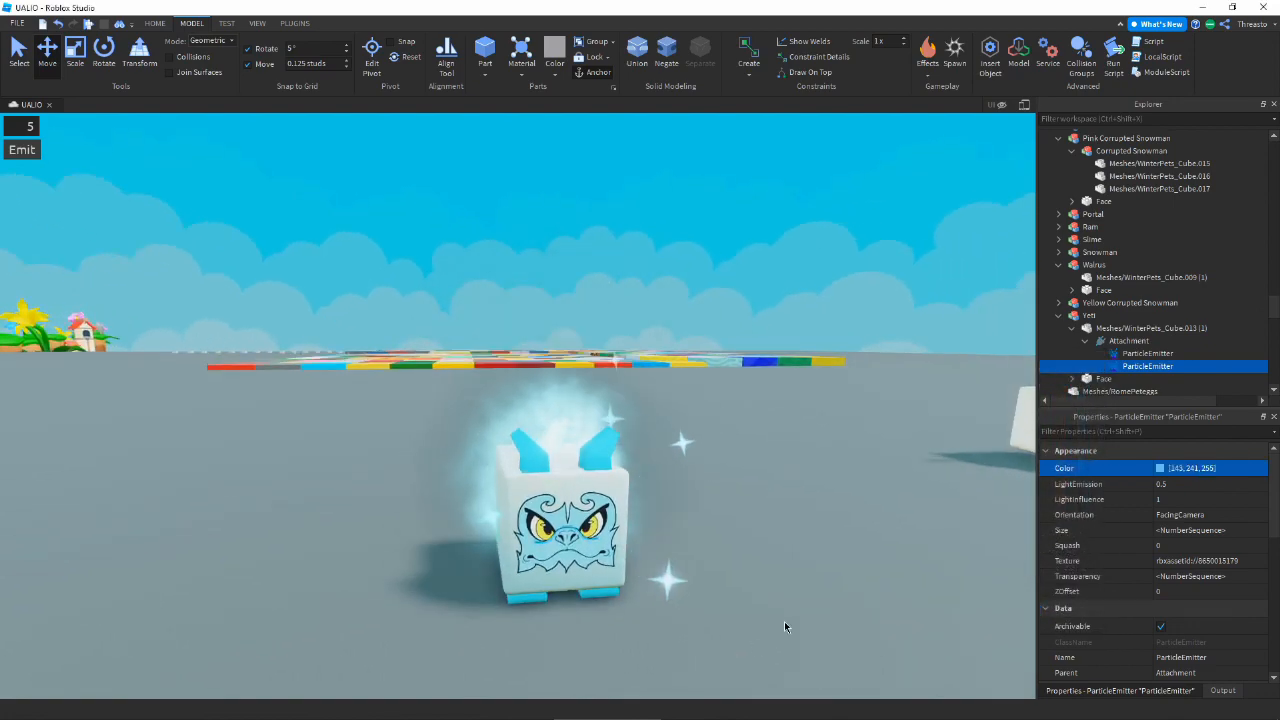
- Lower the Yeti's attachment to position 0, -1.25, 0
left_click(851, 528)
scroll(851, 528, "up", 2)
right_click_drag(873, 515, 825, 419)
left_click(1103, 342)
right_click_drag(799, 374, 795, 375)
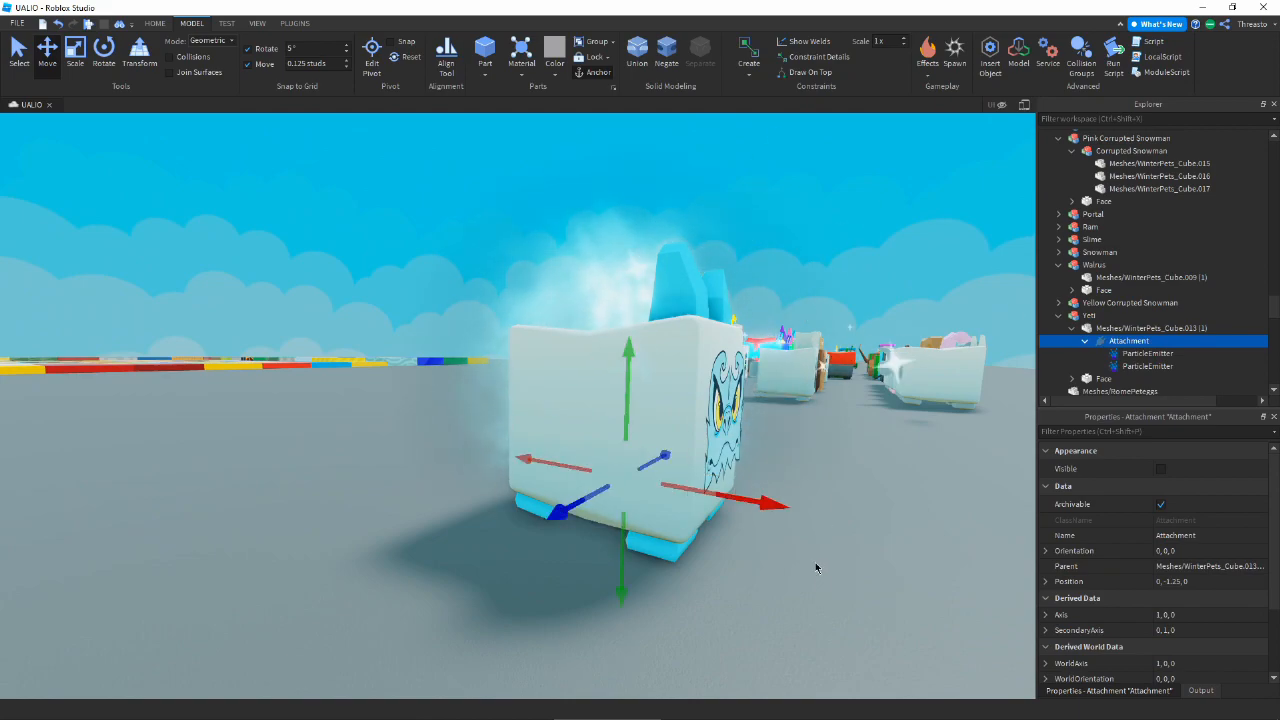
right_click_drag(857, 602, 859, 598)
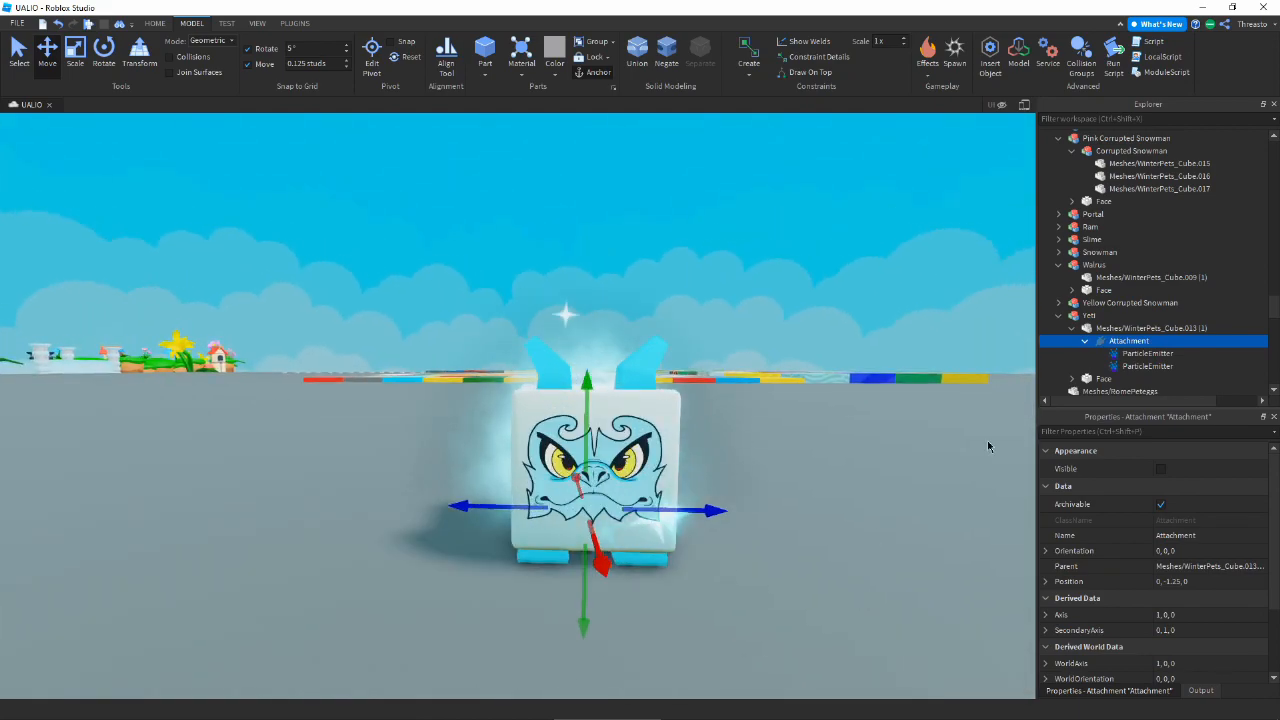
- Set the smoke emitter's SpreadAngle to 360, 360 and its Drag to 0.5
left_click(1140, 366)
scroll(1180, 540, "down", 5)
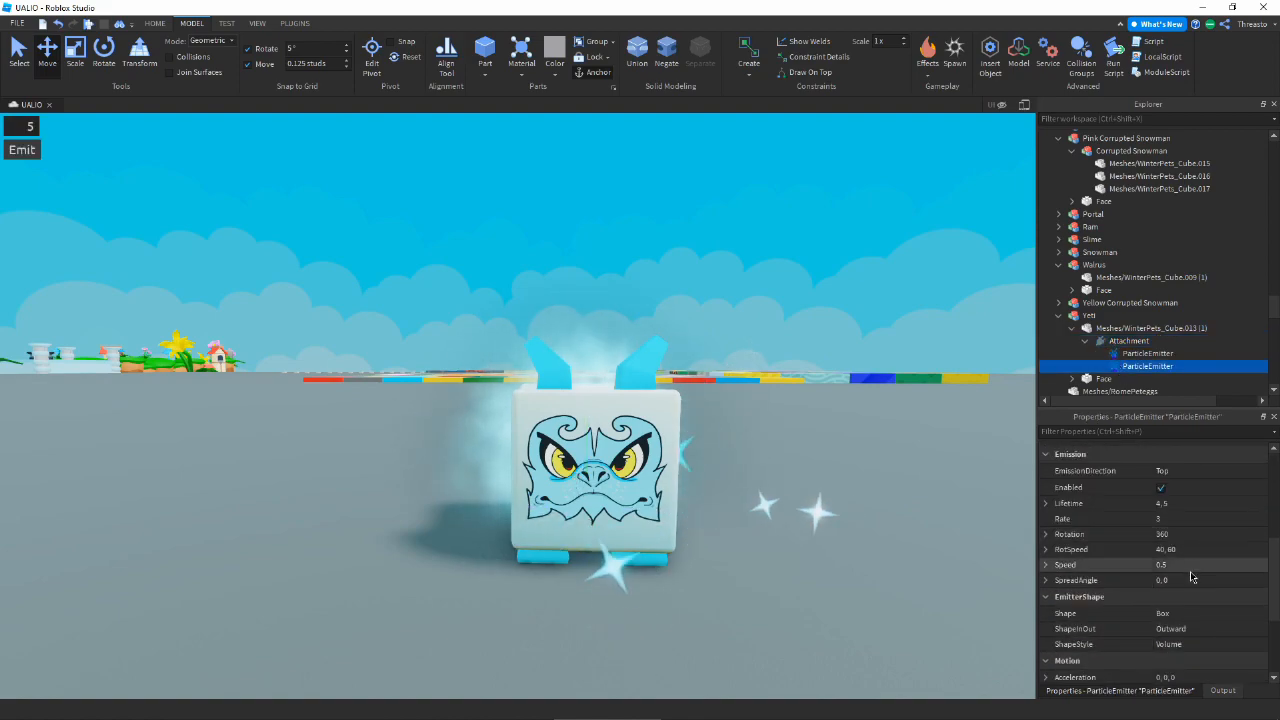
scroll(1160, 605, "down", 2)
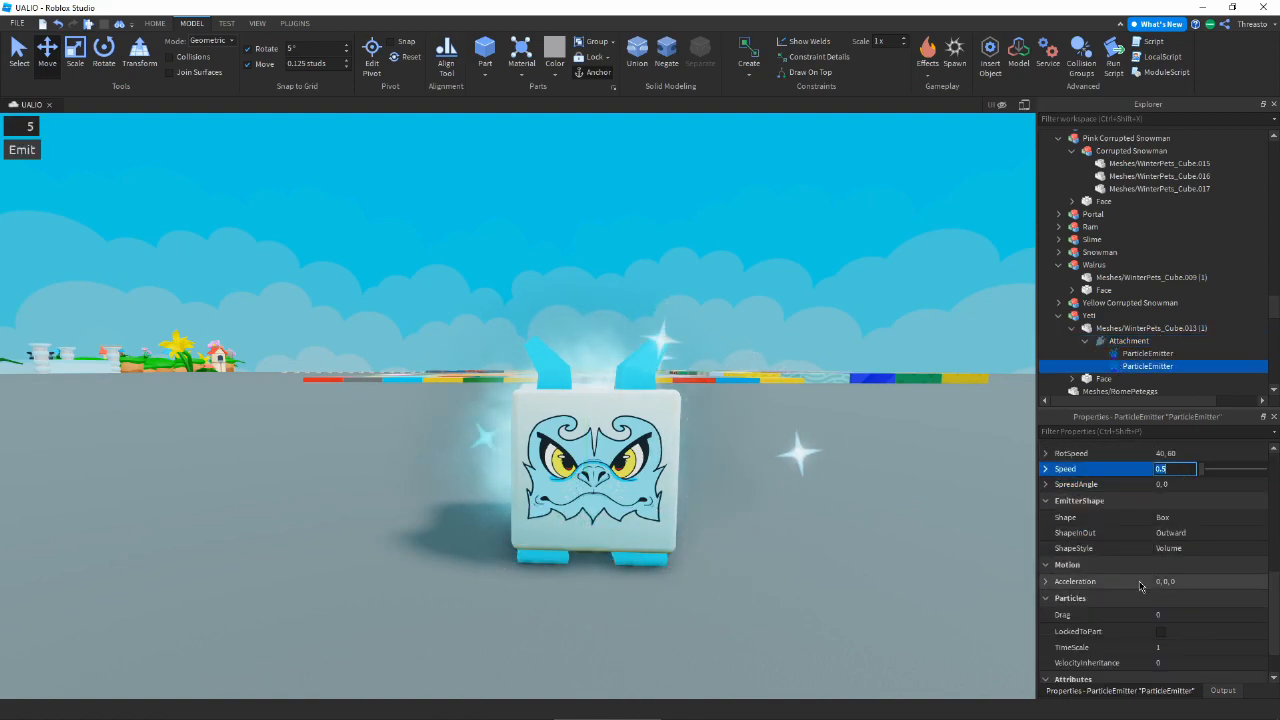
left_click(1193, 615)
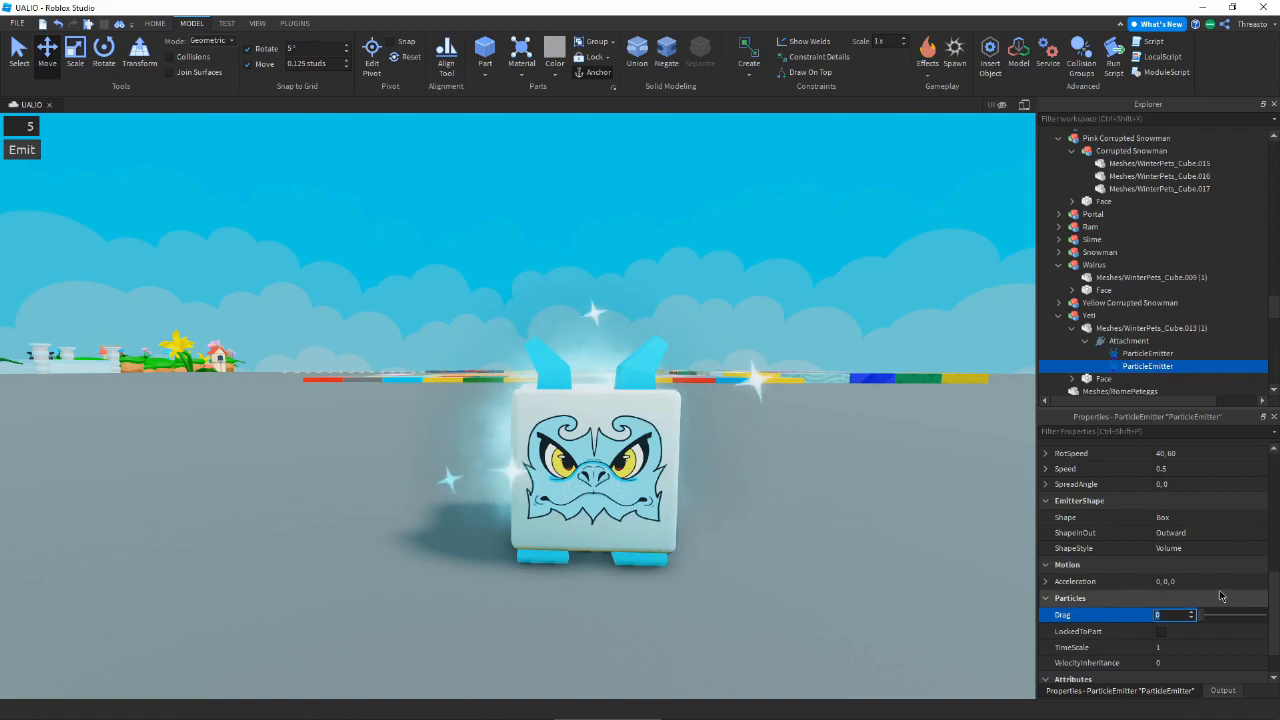
scroll(1215, 592, "up", 1)
left_click(1176, 533)
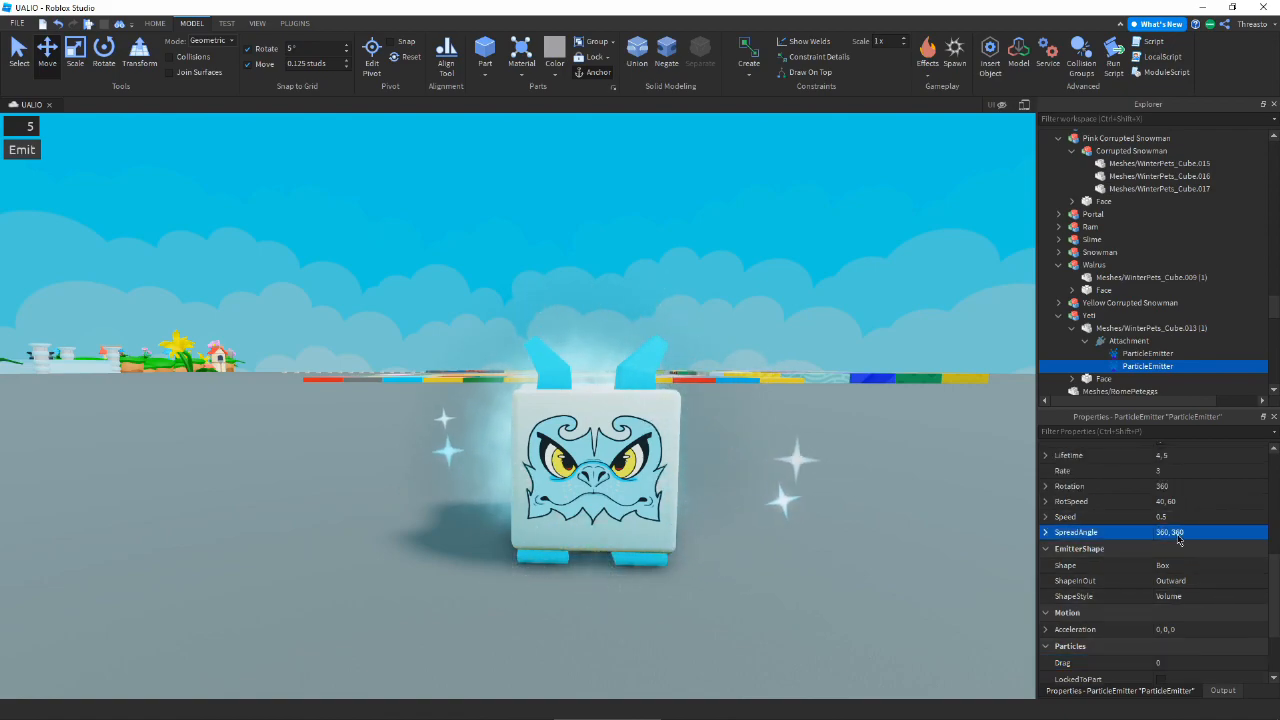
scroll(1177, 536, "down", 2)
left_click(1189, 567)
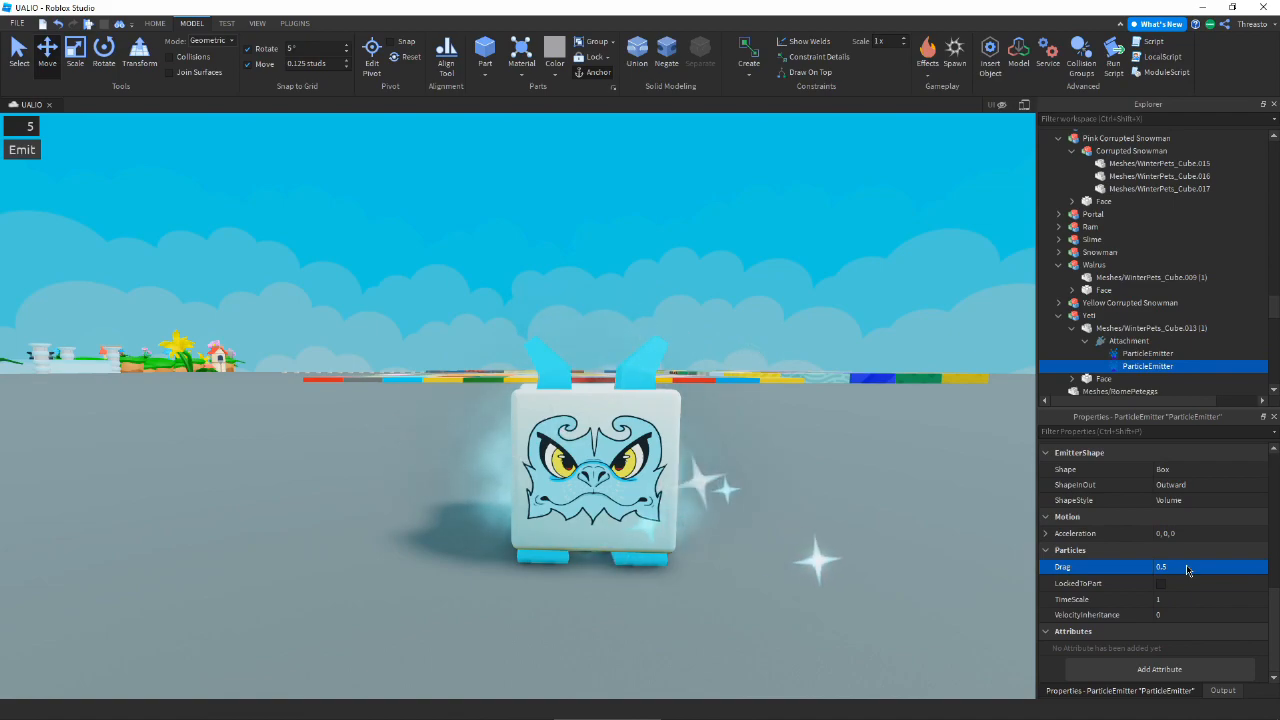
- Set the end of the smoke emitter's Color gradient to white and add an inner light-blue keypoint at about time 0.349
key("a")
right_click_drag(859, 462, 749, 453)
key("d")
scroll(1111, 538, "up", 7)
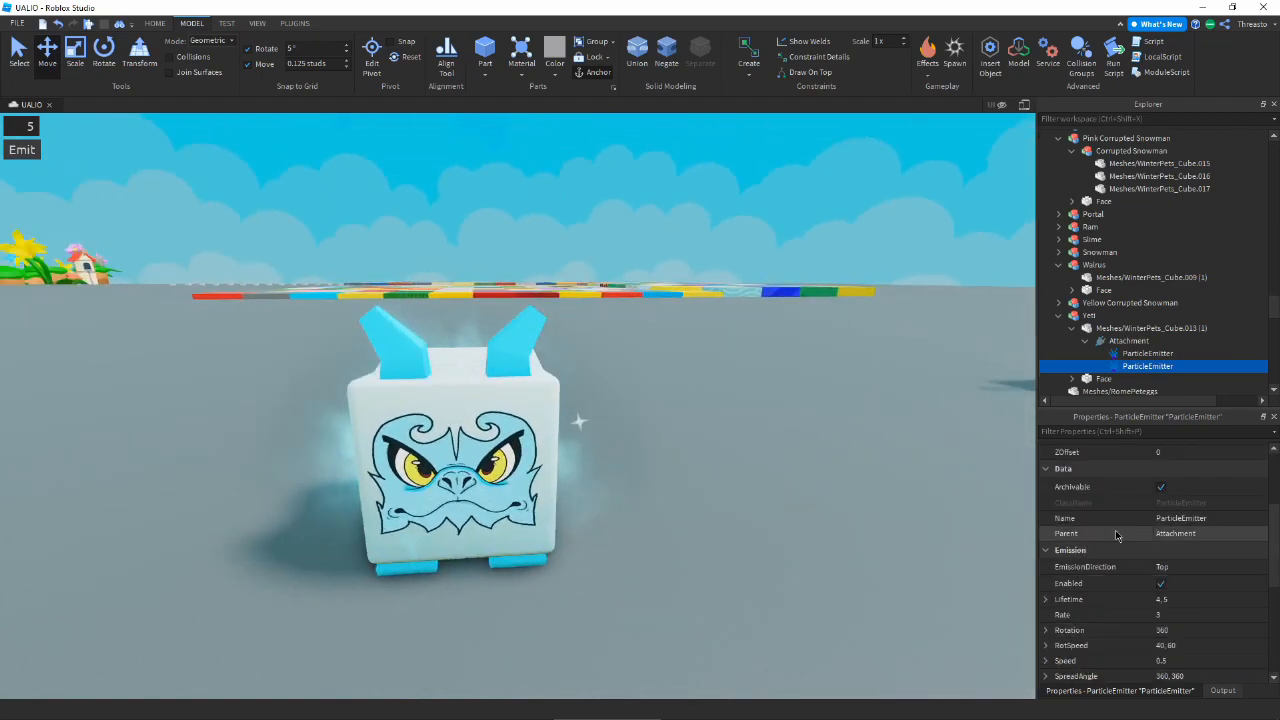
scroll(1222, 534, "up", 2)
left_click(1231, 530)
right_click_drag(827, 492, 946, 466)
key("a")
key("d")
left_click(1200, 468)
left_click(1258, 470)
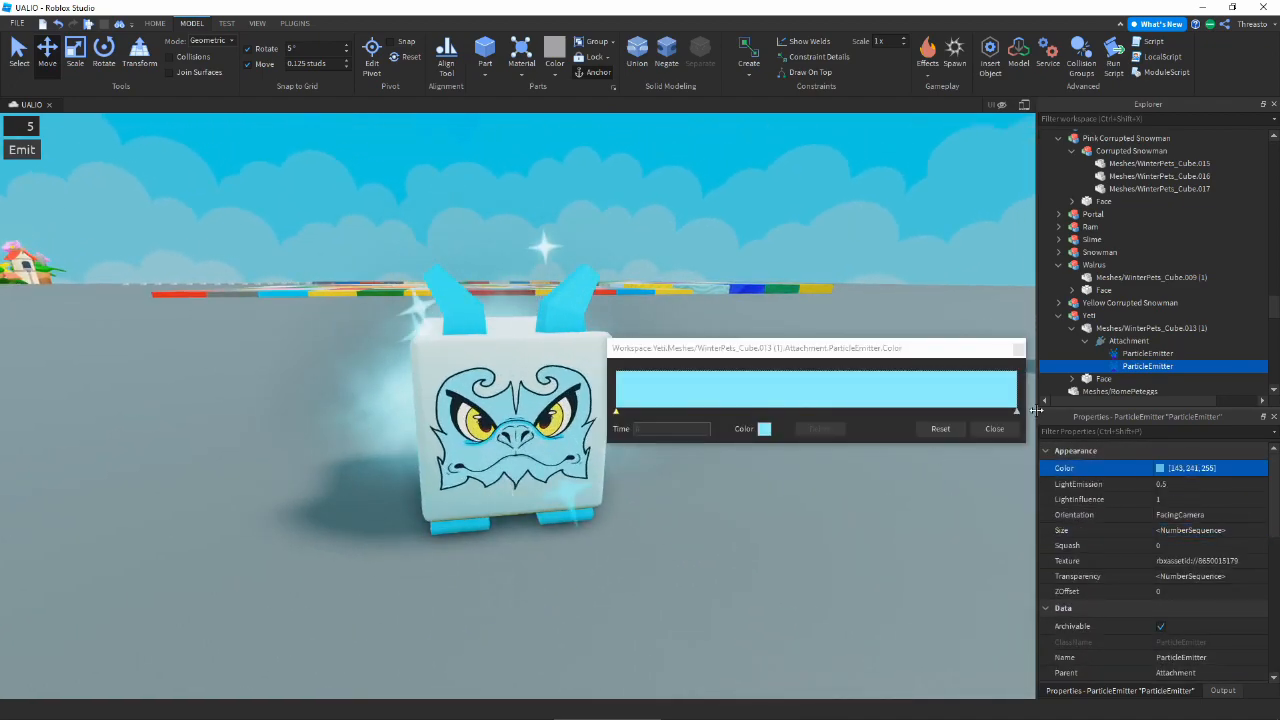
left_click(765, 429)
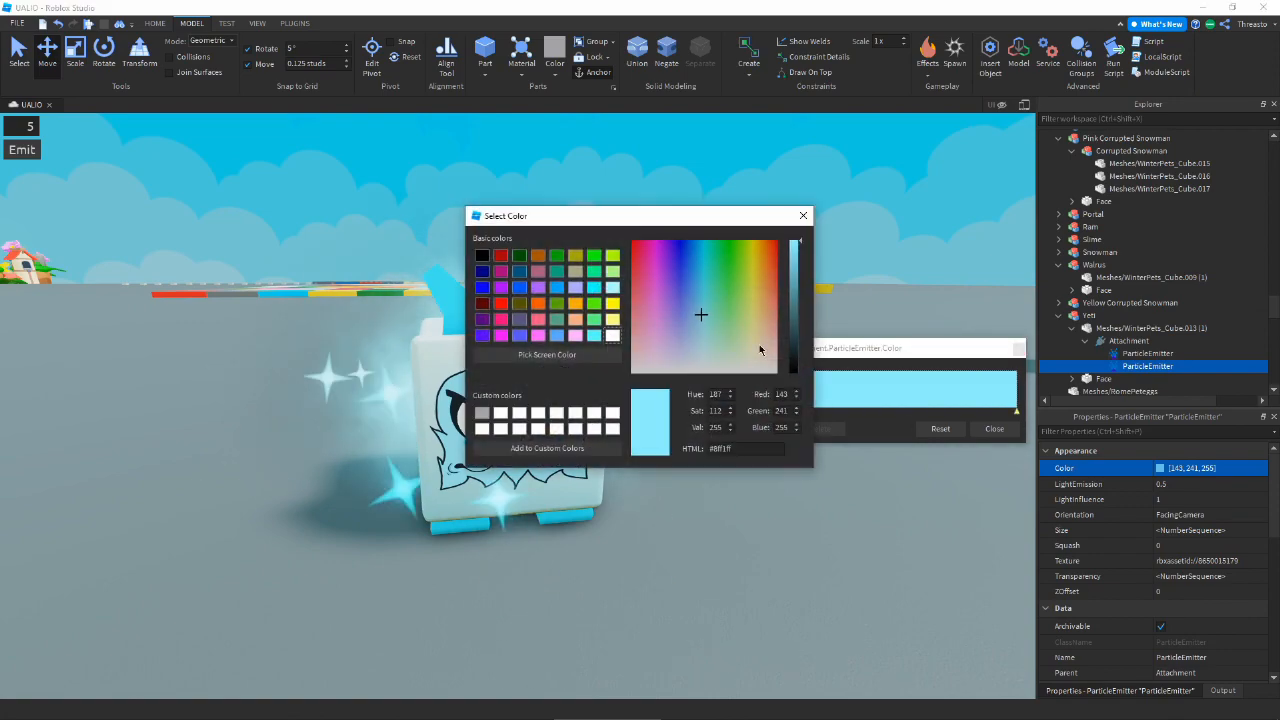
left_click(615, 335)
left_click(805, 214)
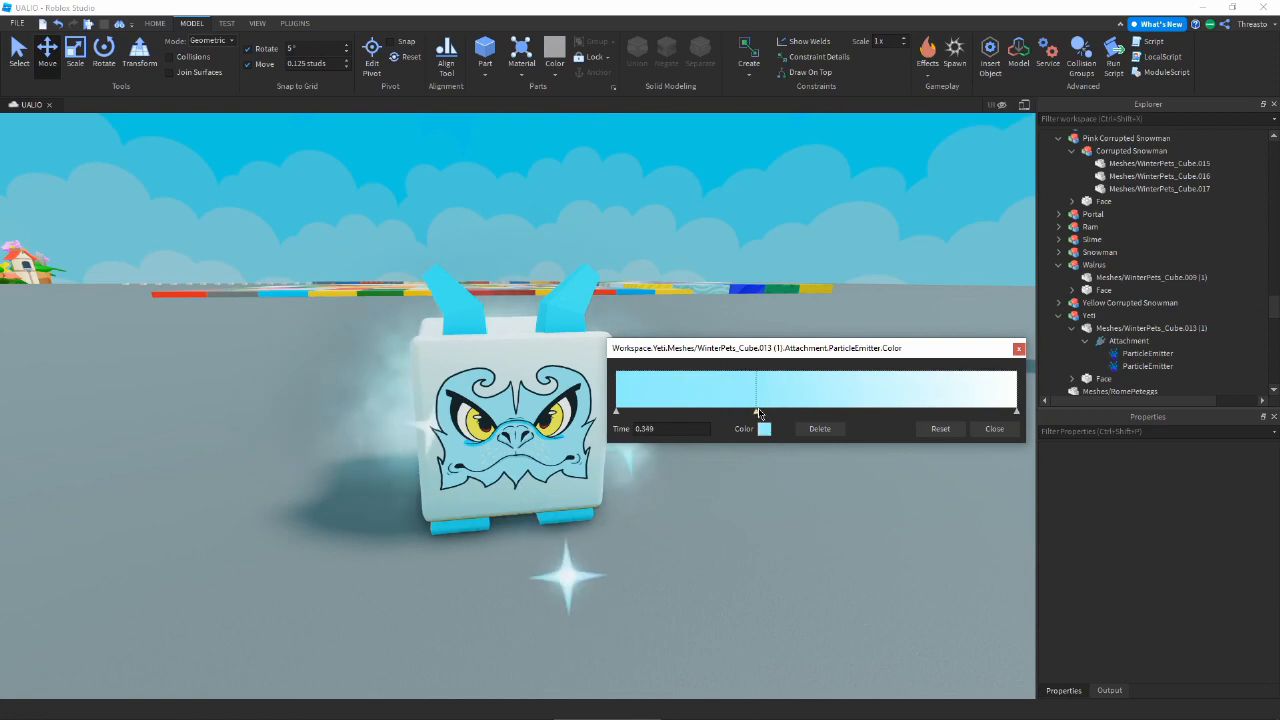
- Recolour the starting keypoint of the smoke emitter's Color gradient to a stronger cyan
left_click(764, 429)
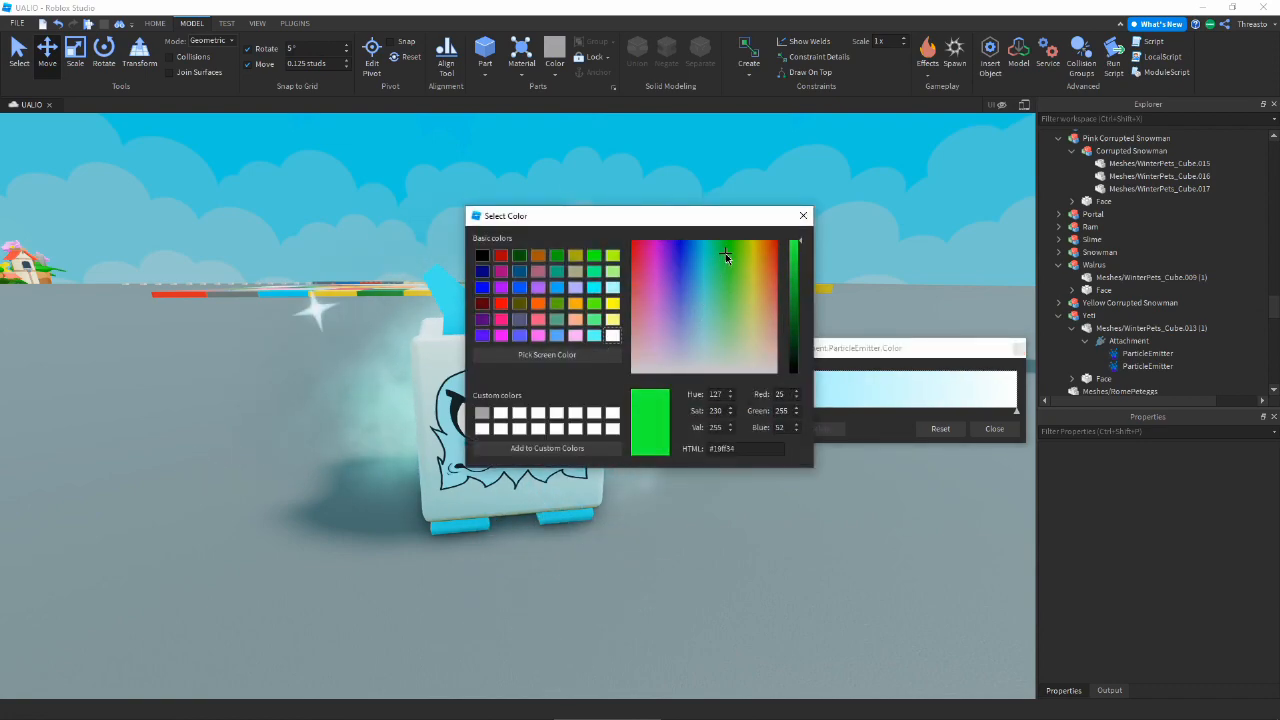
left_click(805, 217)
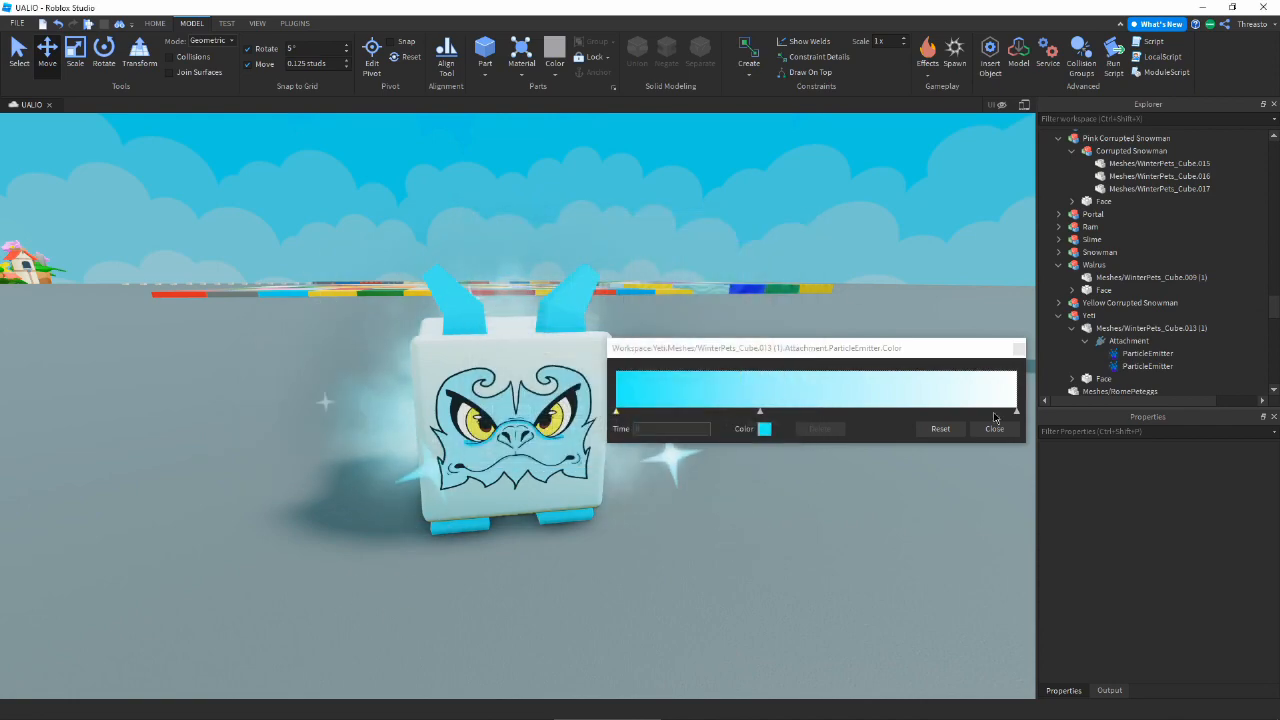
left_click(994, 428)
- Replace the sparkle emitter's texture with the star_05 image uploaded from the PNG (Transparent) particle folder
right_click_drag(918, 382, 915, 379)
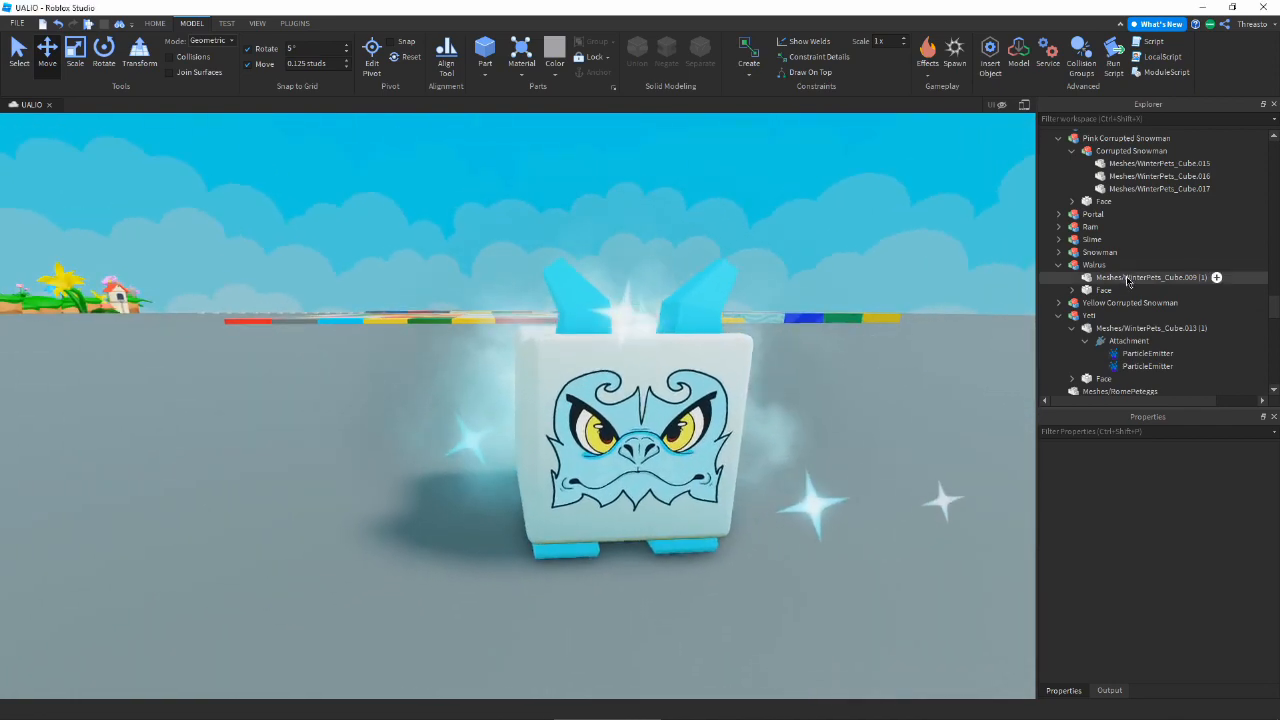
left_click(1147, 353)
left_click(1244, 563)
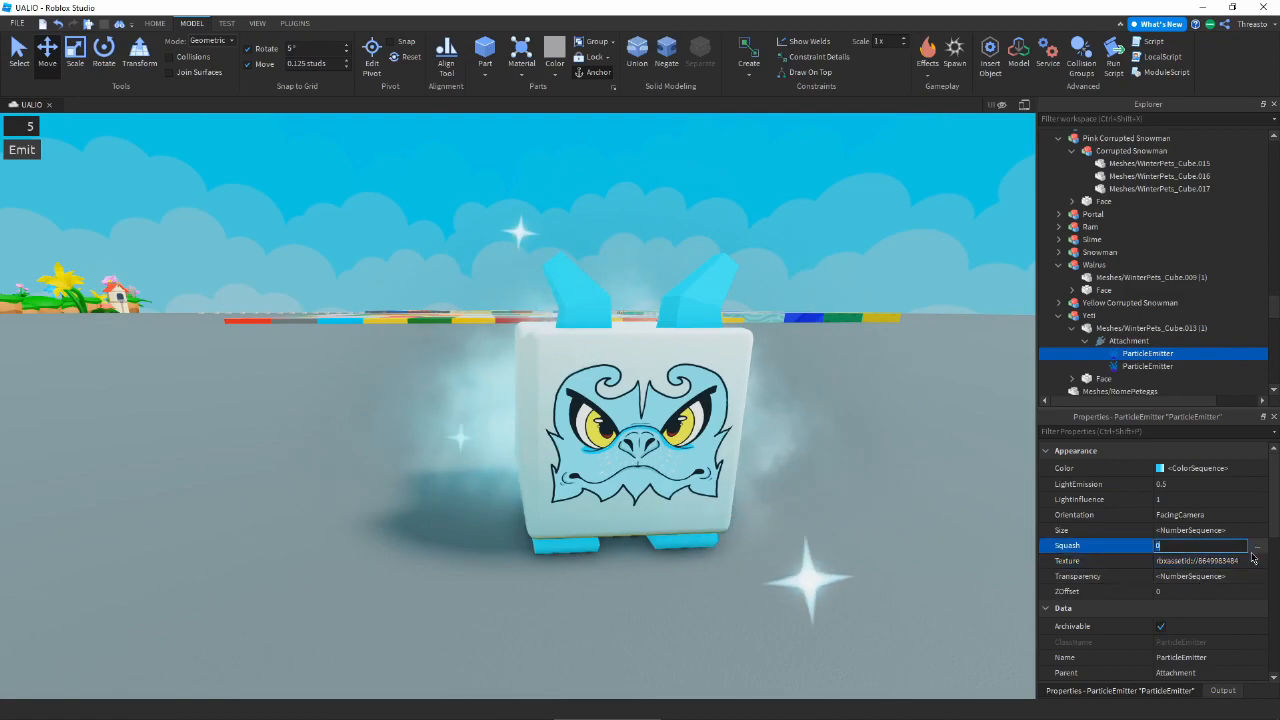
left_click(1244, 563)
left_click(1090, 700)
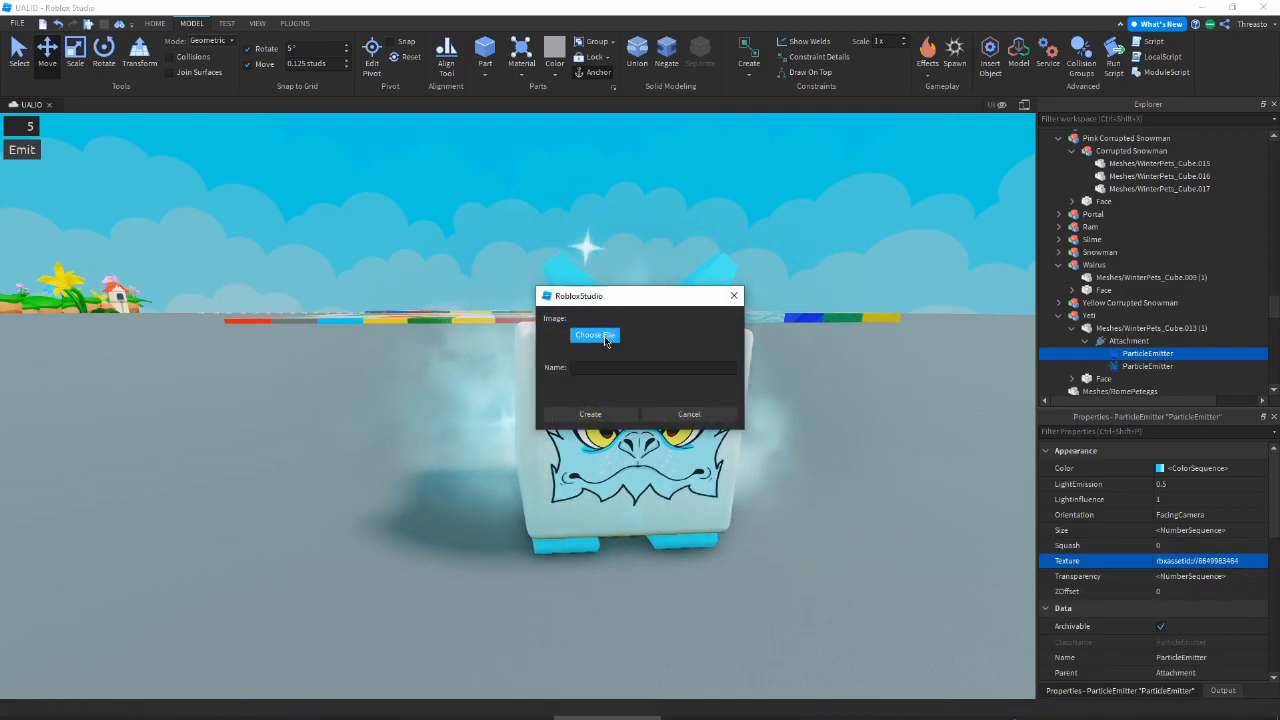
left_click(596, 335)
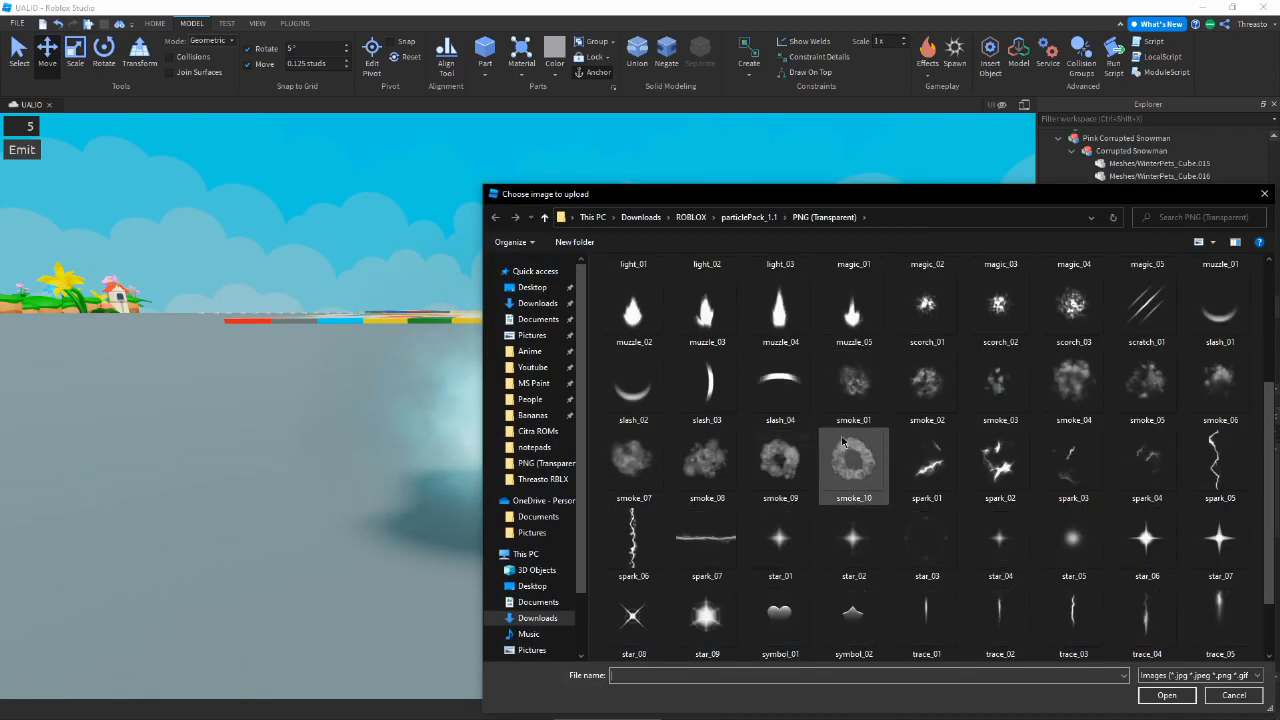
double_click(1073, 540)
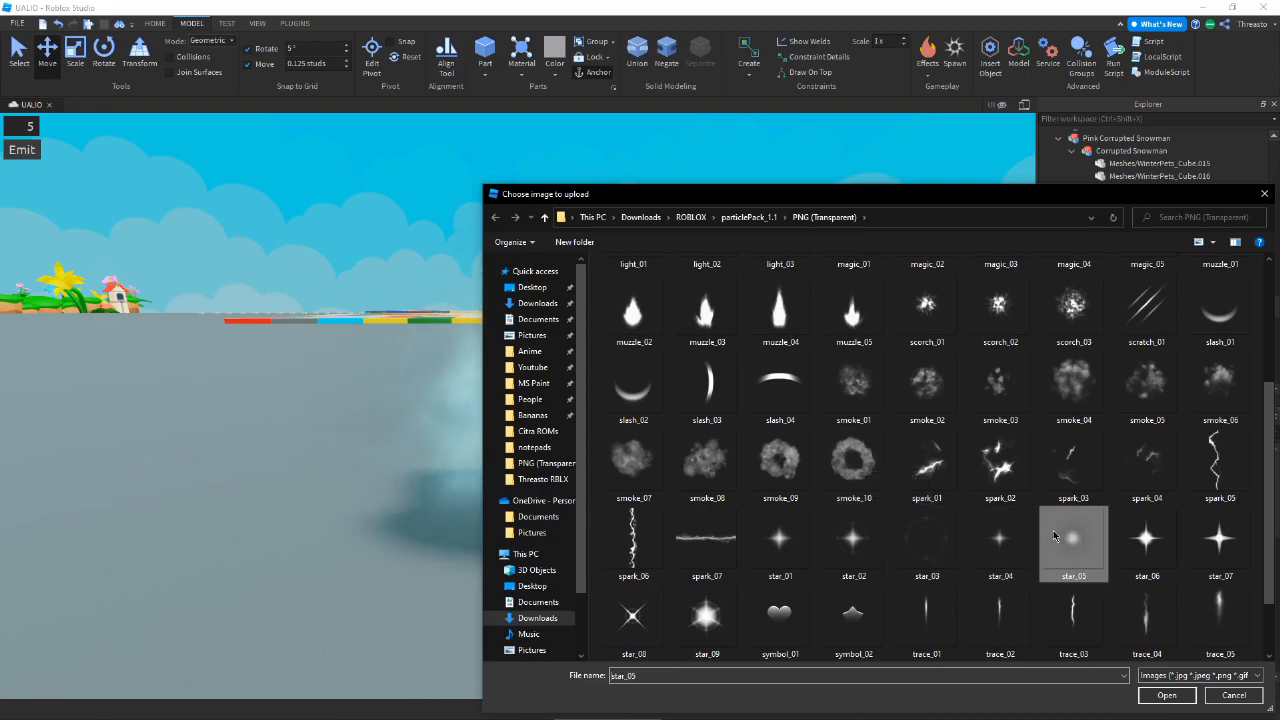
left_click(670, 415)
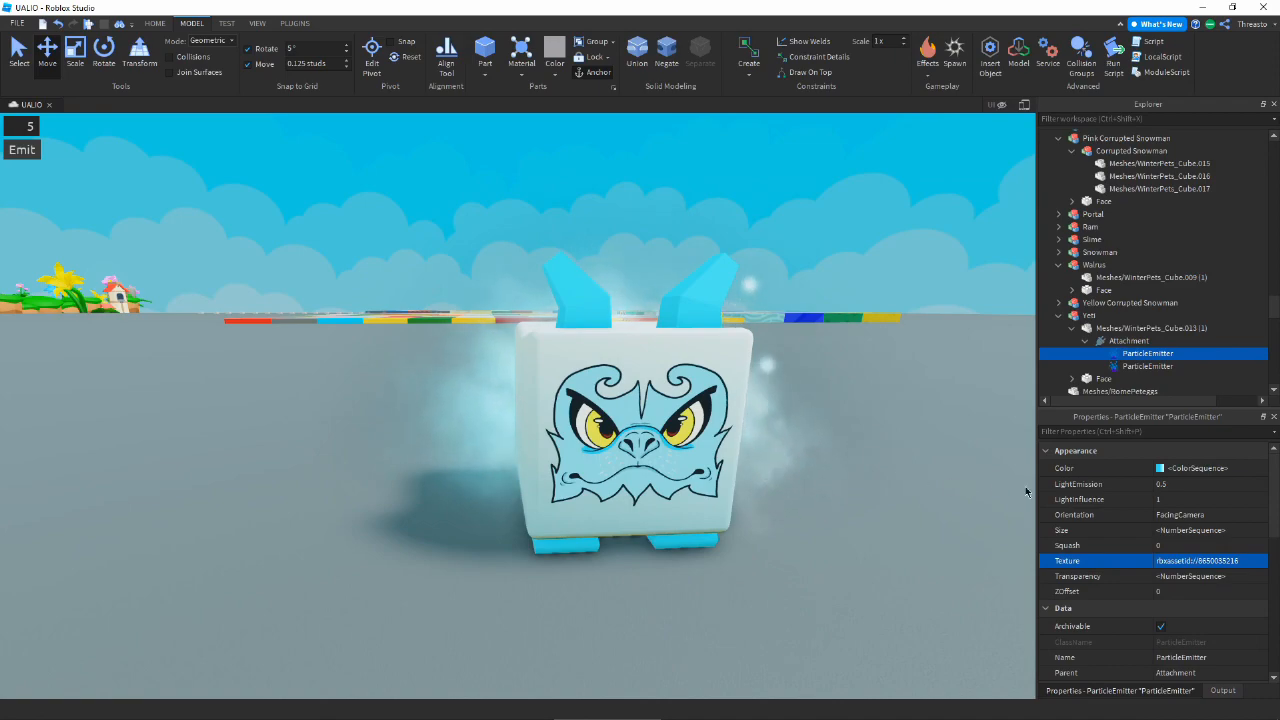
- Set the star_05 emitter's Drag to 1 and edit its Speed value
scroll(1190, 560, "down", 10)
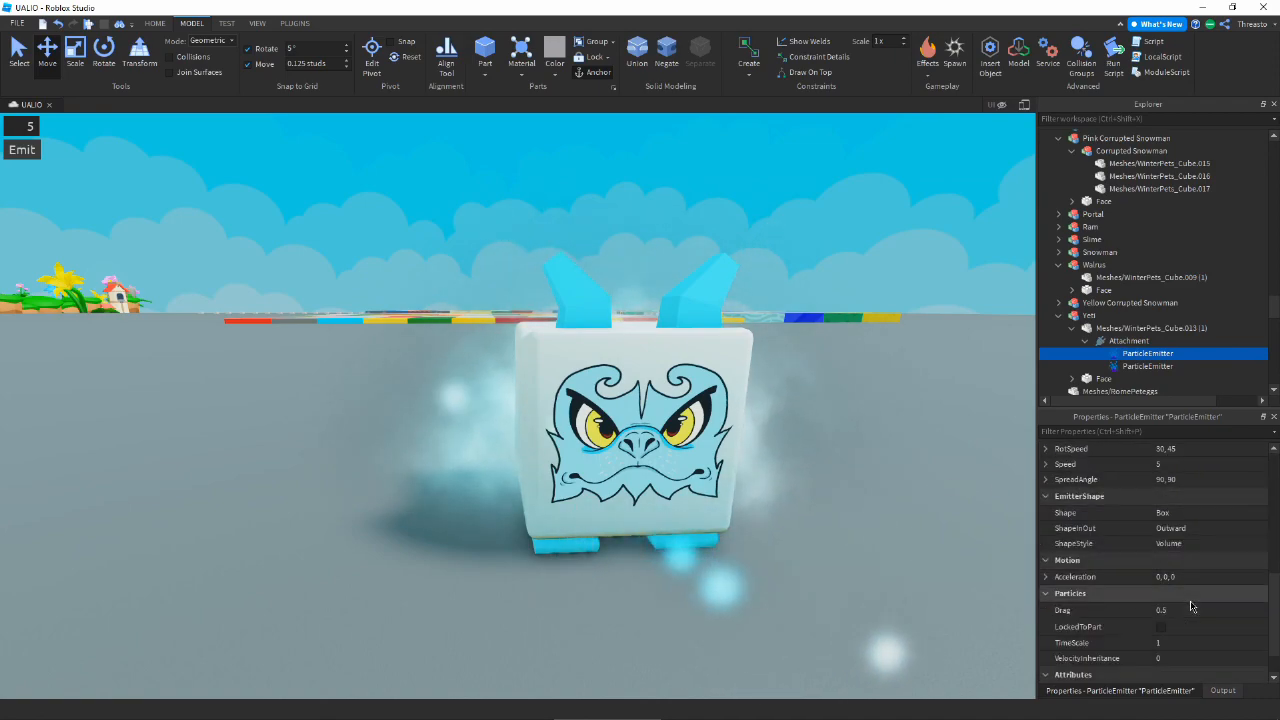
left_click(1190, 609)
type("1")
key("Return")
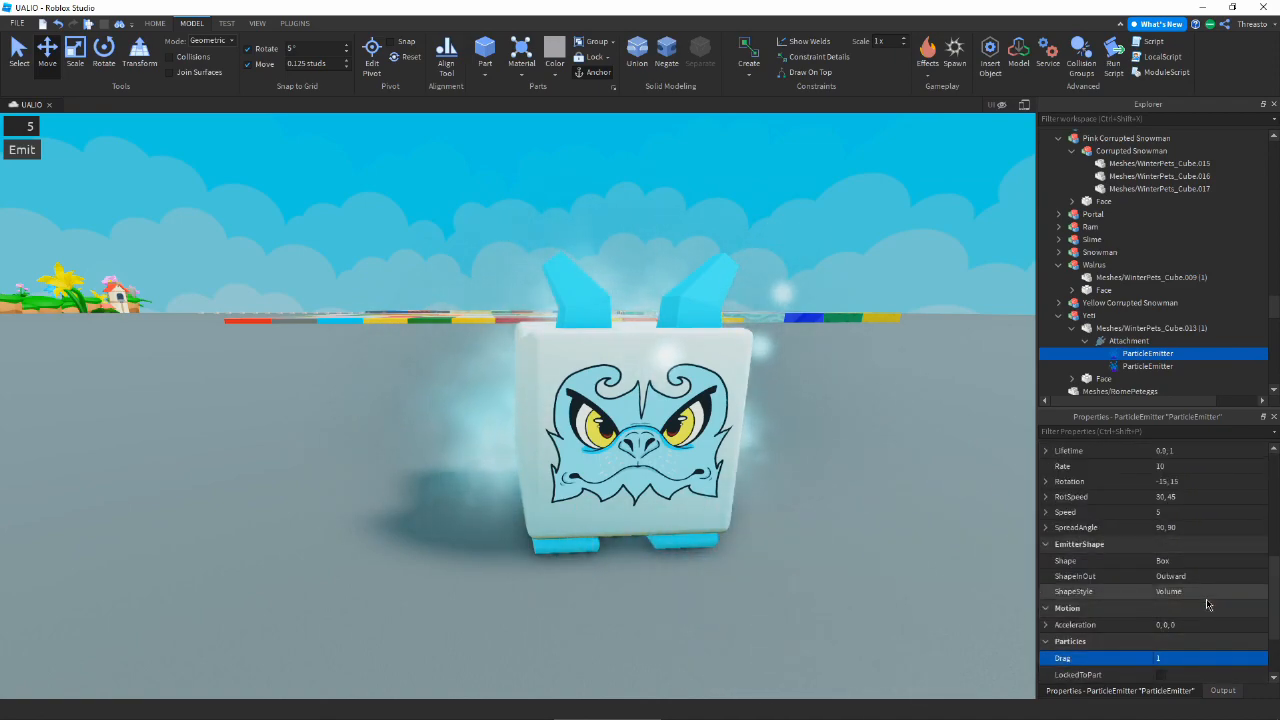
left_click(1168, 512)
key("Return")
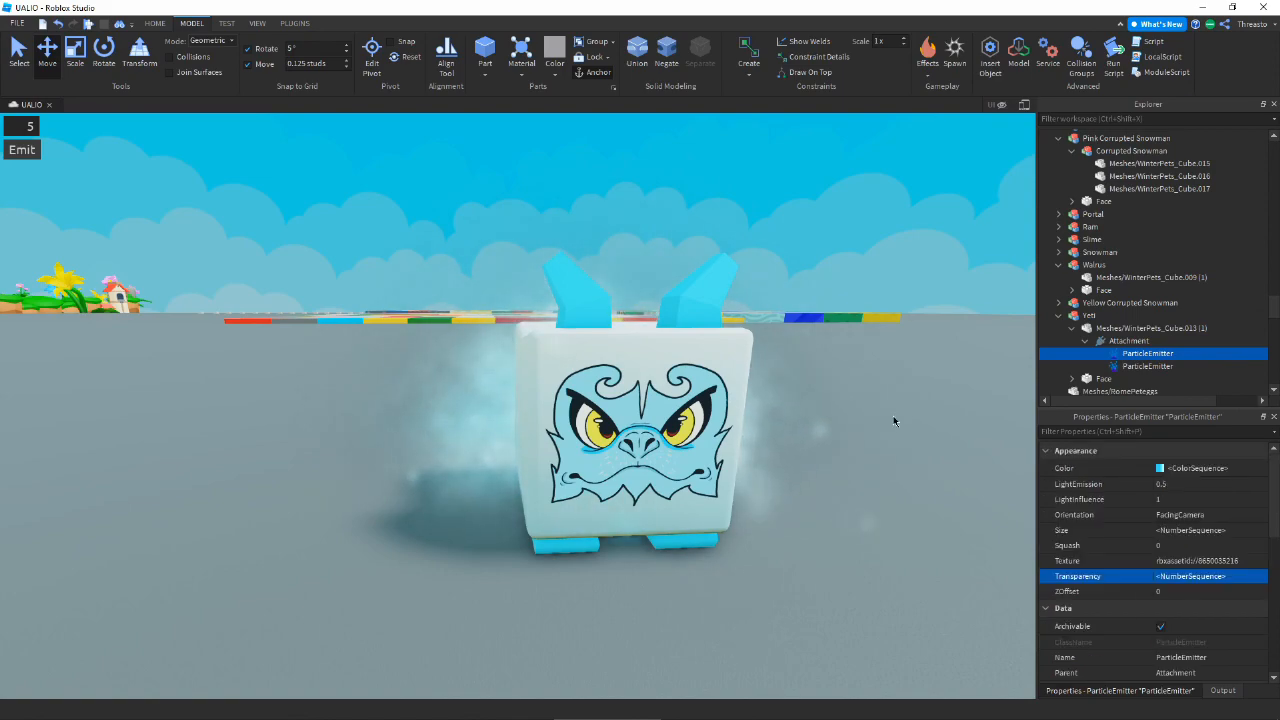
- Recolour the start of the star_05 emitter's Color gradient to a lighter blue and delete the strong blue inner keypoint
right_click_drag(893, 416, 883, 442)
key("e")
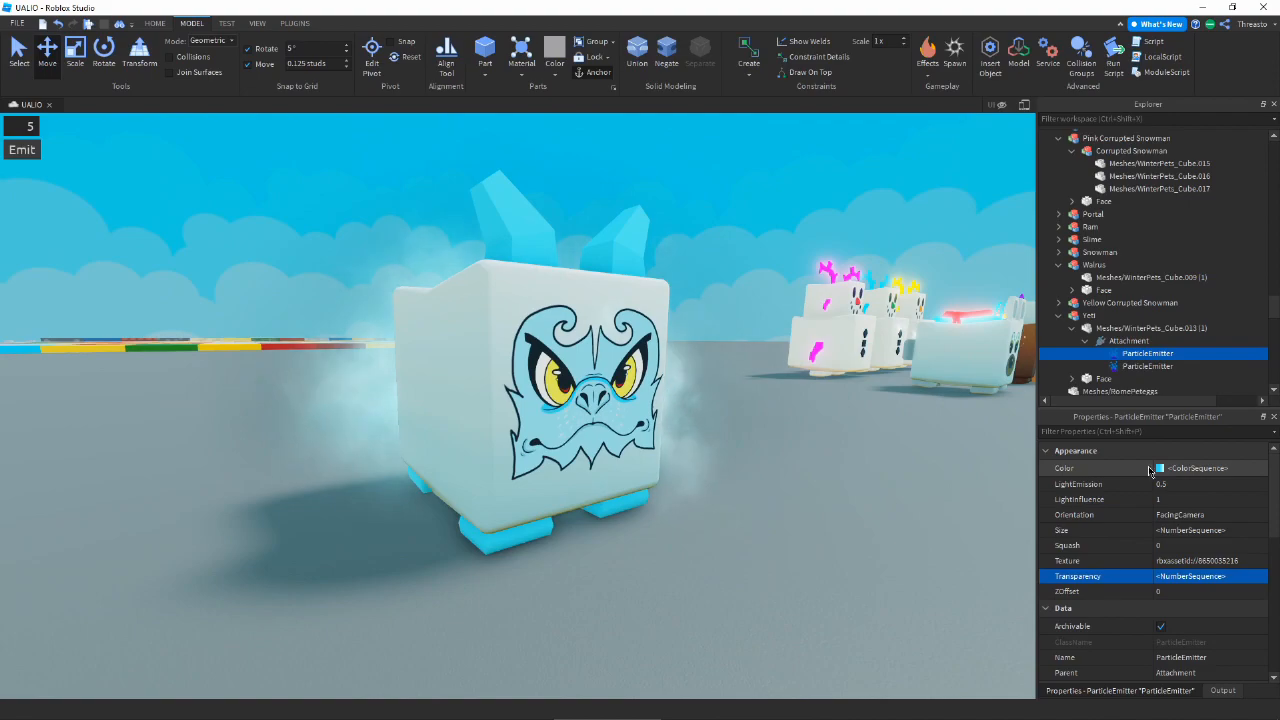
left_click(1160, 468)
left_click(1160, 468)
left_click(782, 482)
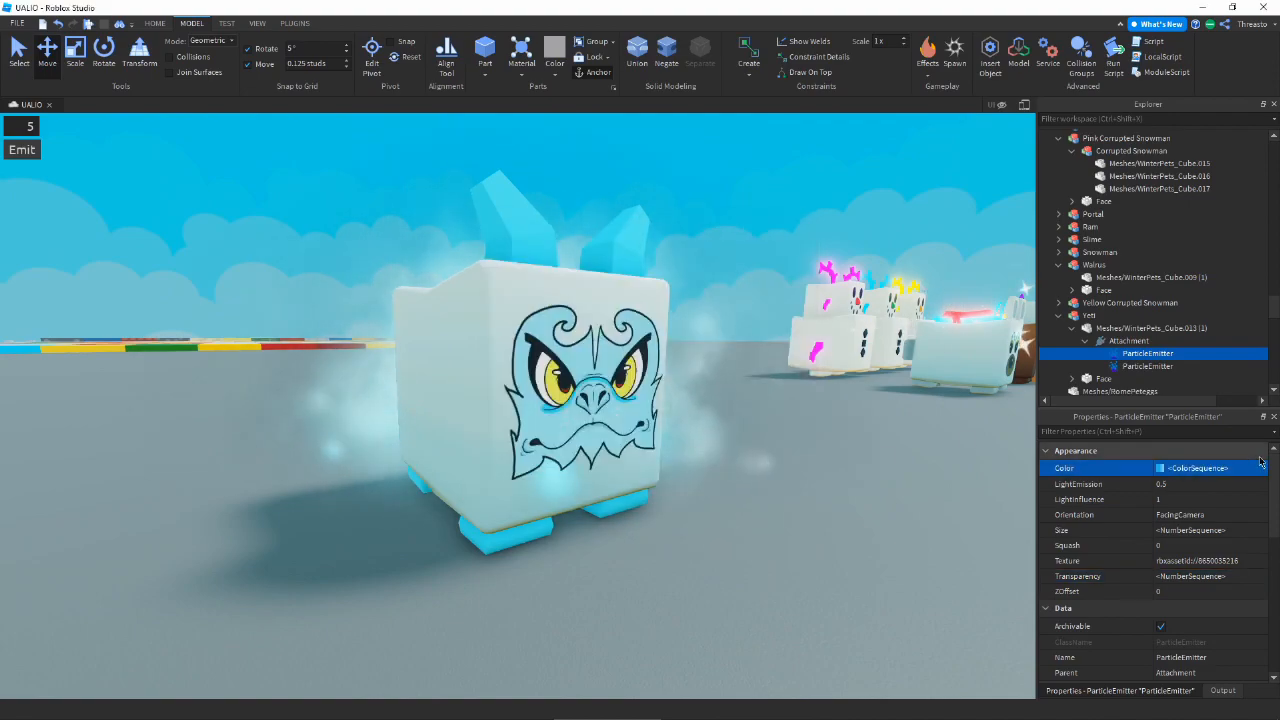
left_click(1257, 468)
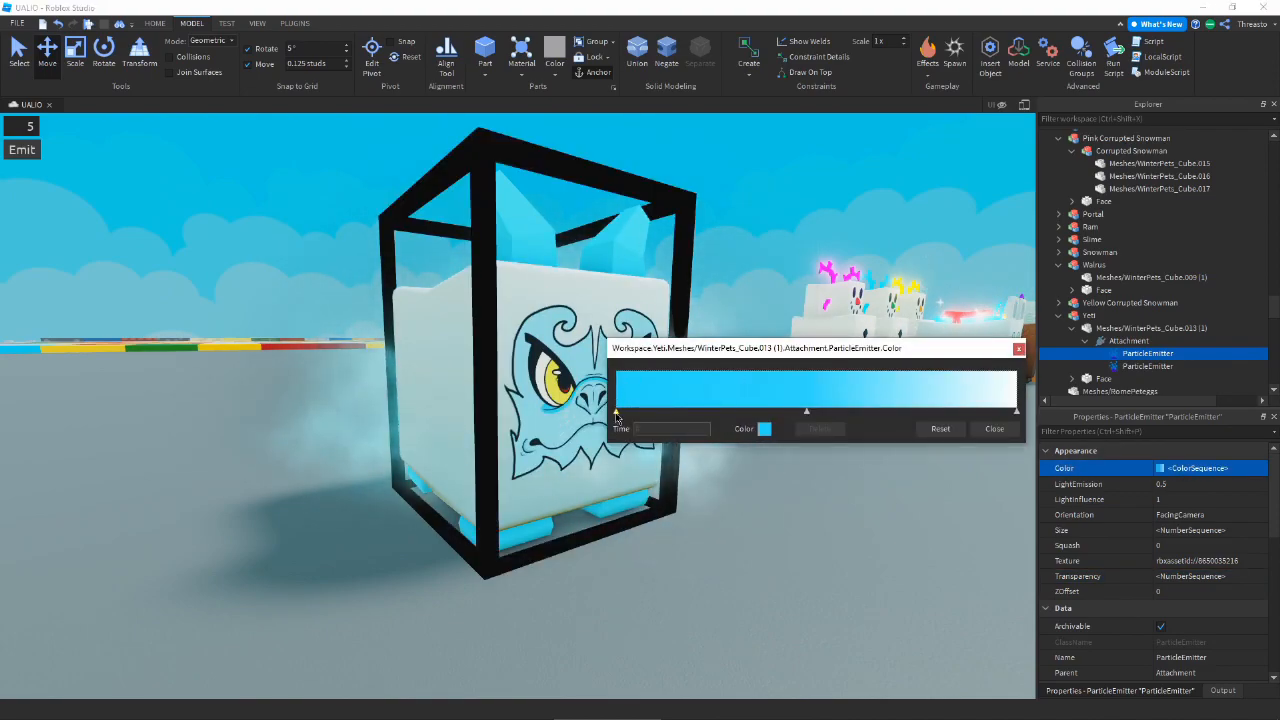
left_click(764, 428)
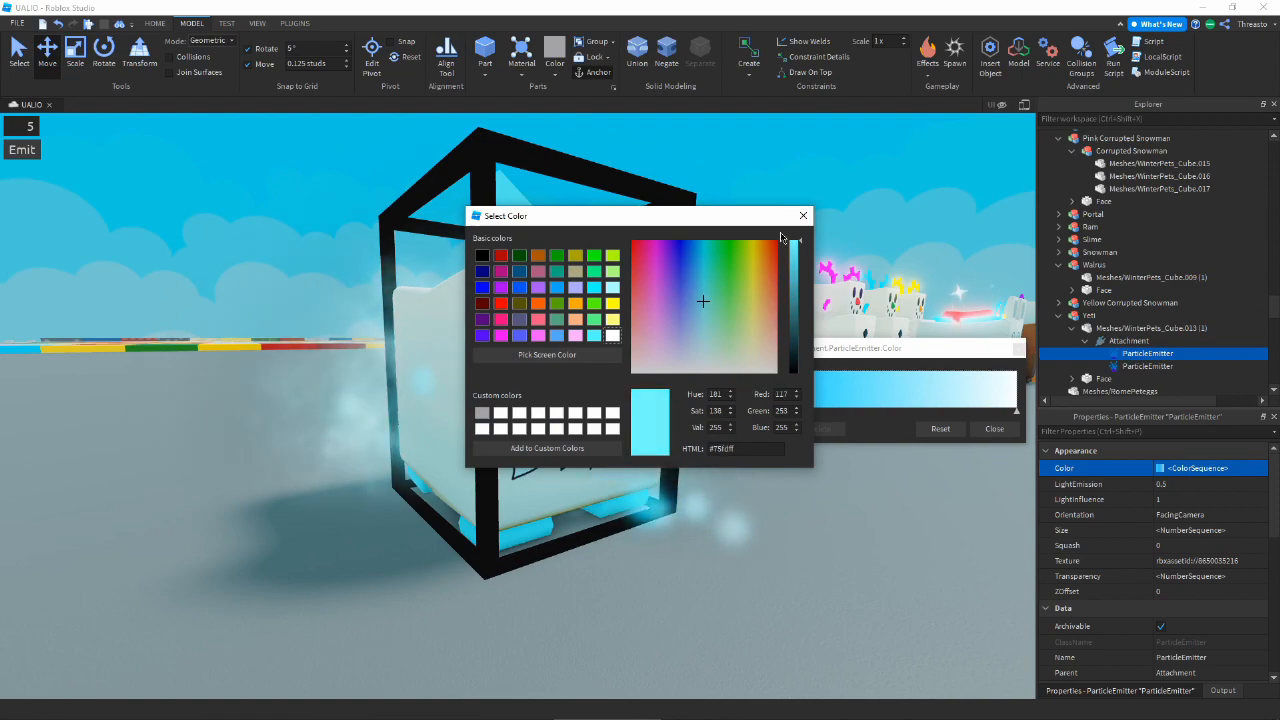
left_click(803, 215)
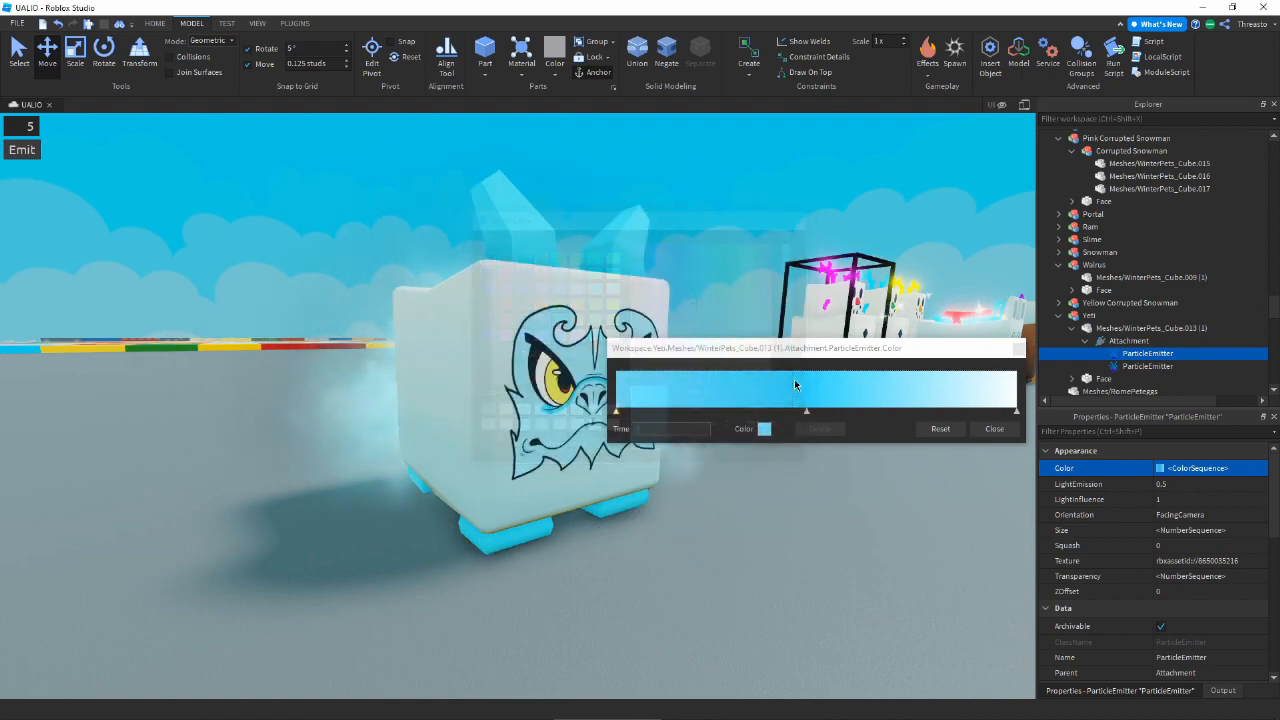
left_click(813, 430)
left_click(990, 429)
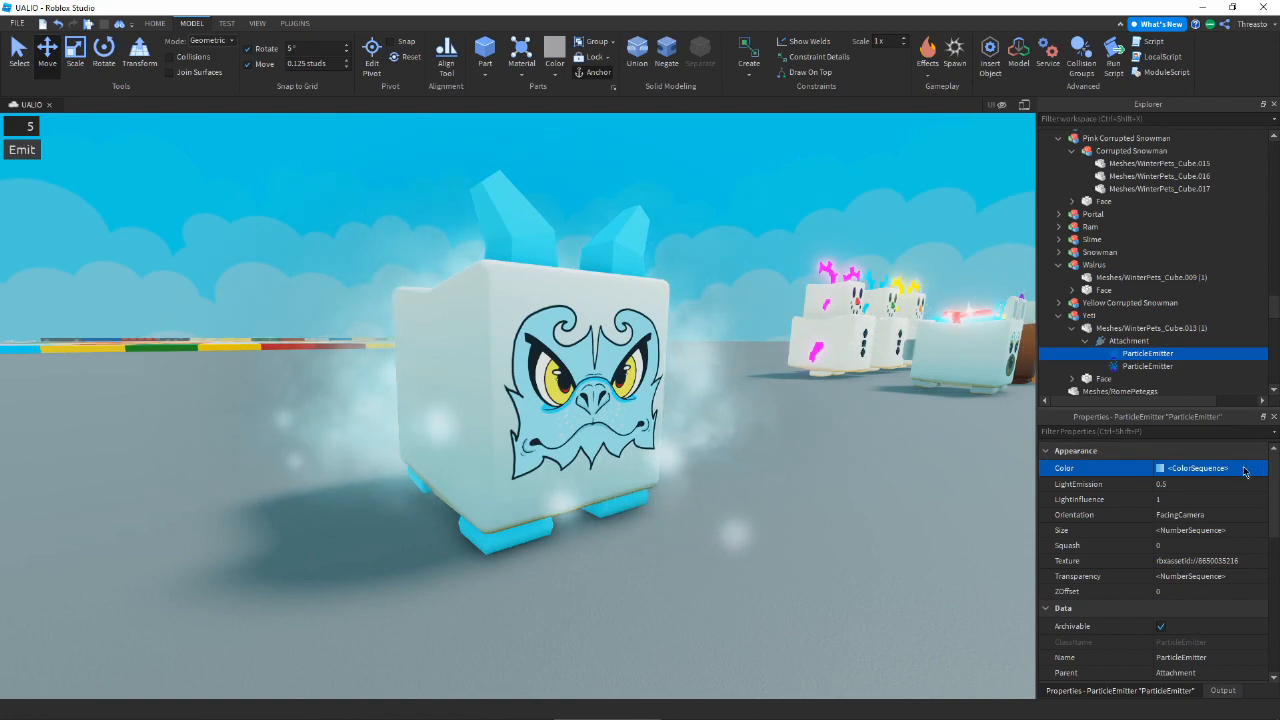
- Move the light-blue inner keypoint of the star_05 emitter's Color gradient to about time 0.691
left_click(1189, 467)
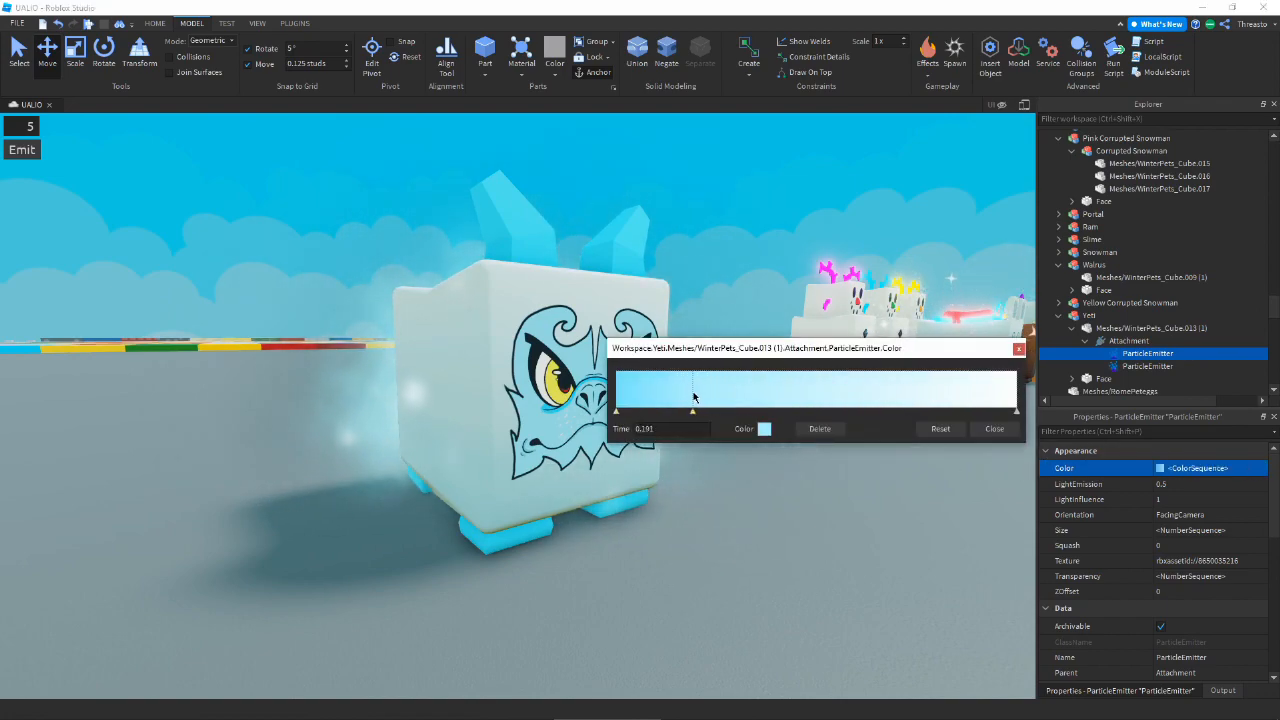
left_click(827, 400)
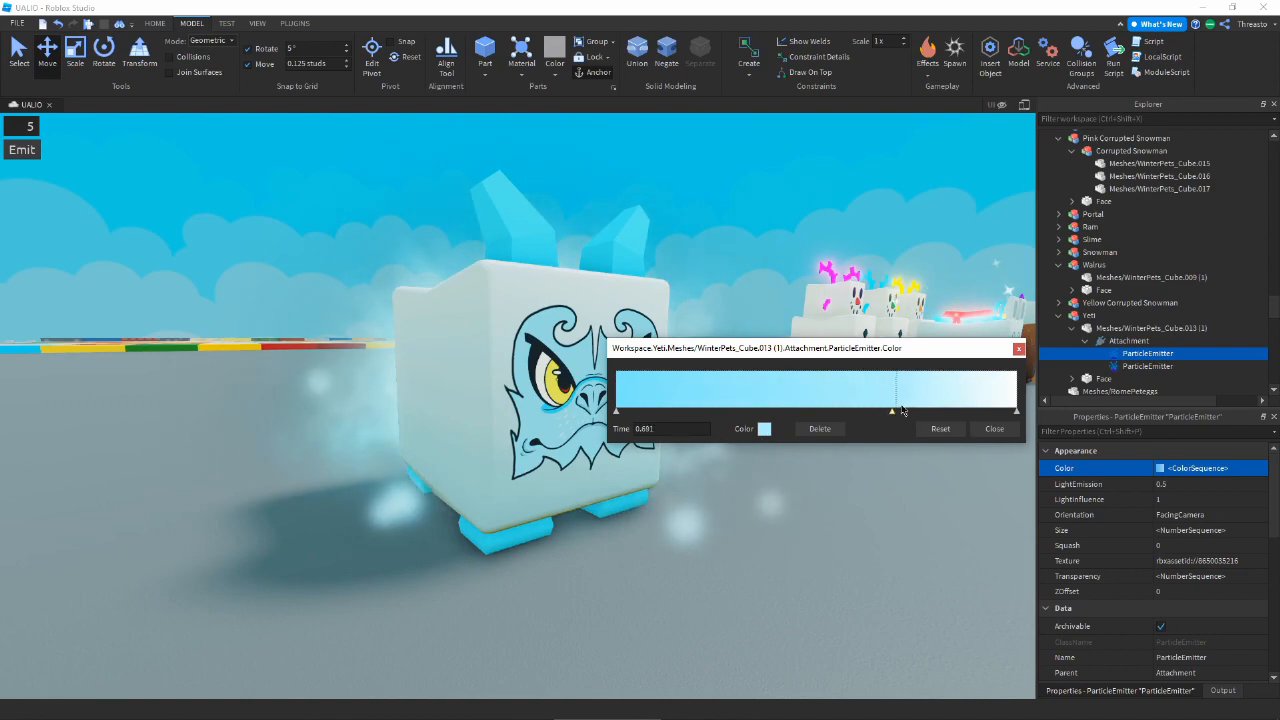
left_click(1018, 349)
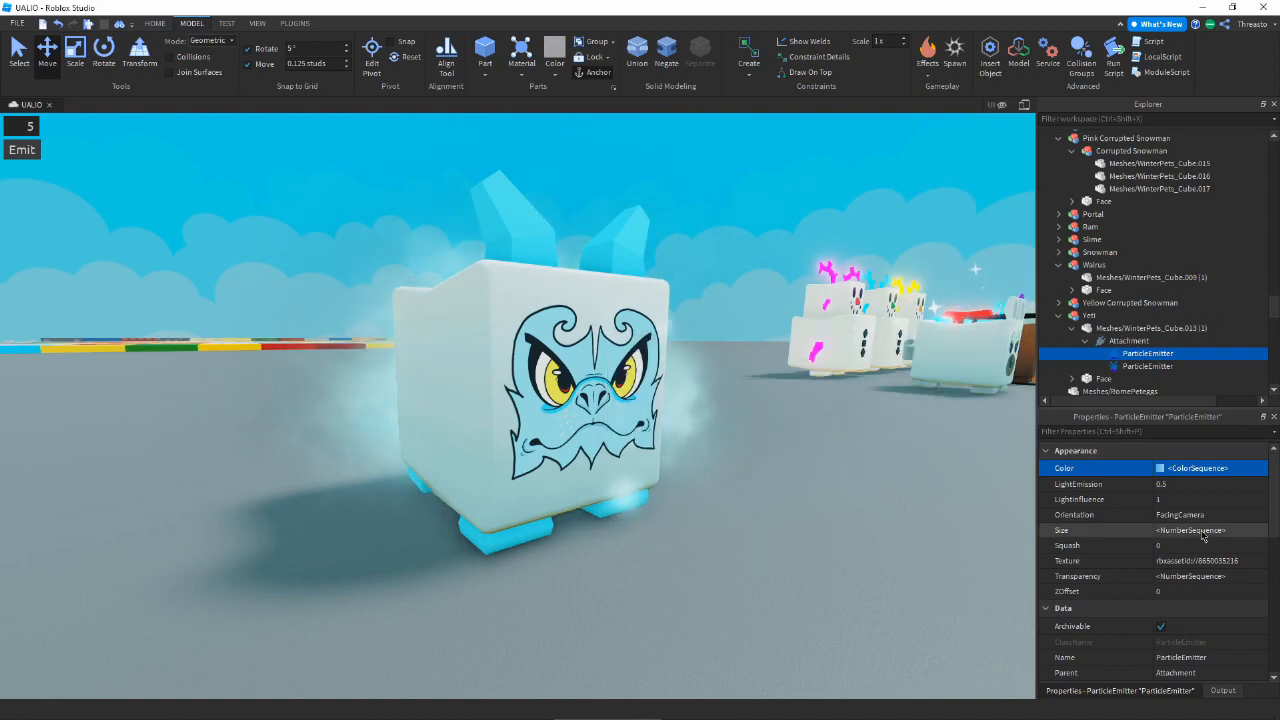
- Raise the starting keypoint of the star_05 emitter's Size curve to 1.42 with an envelope of 0.436
left_click(1248, 531)
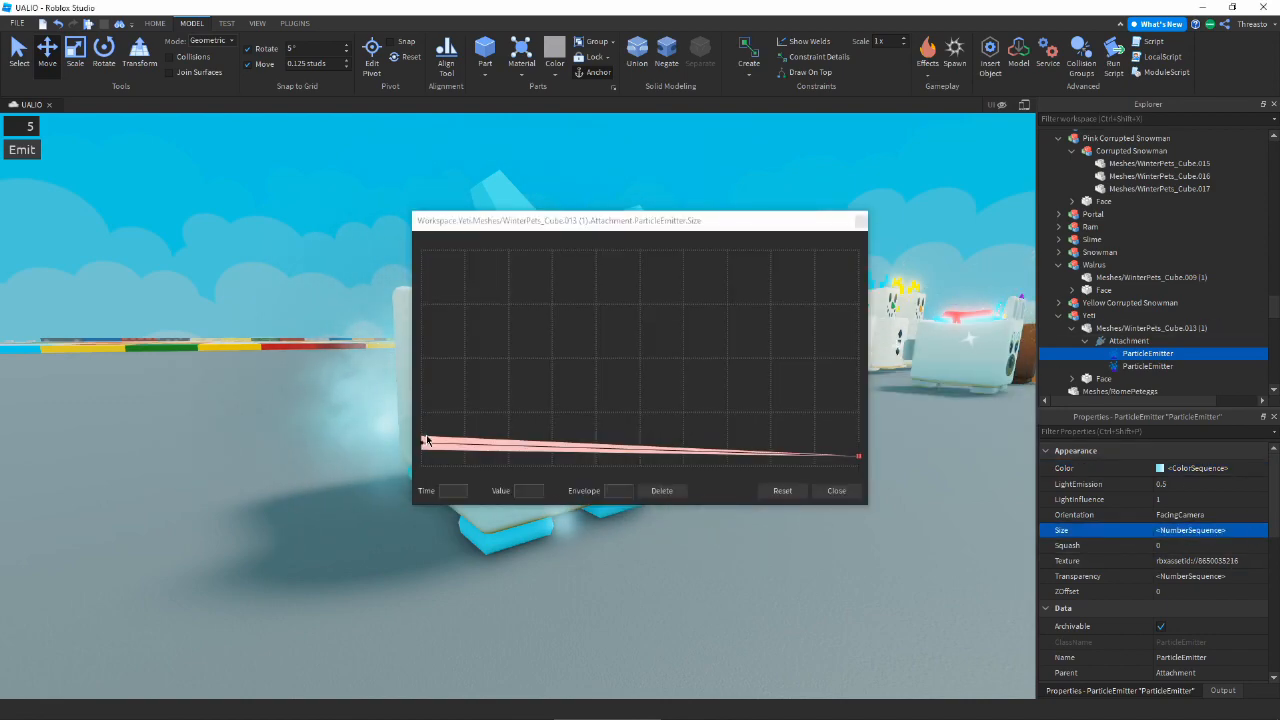
left_click_drag(422, 443, 421, 440)
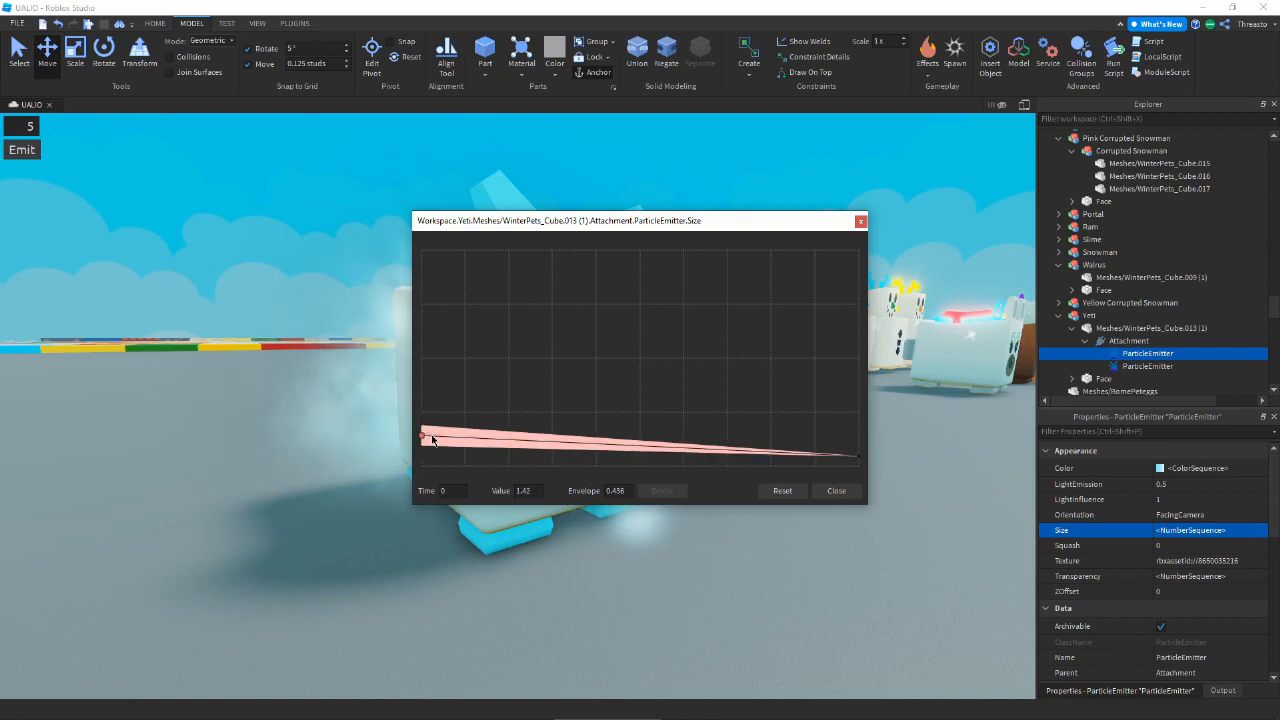
left_click(834, 491)
scroll(810, 490, "down", 3)
- Find the sparkle particle emitter on one of the neighbouring winter pets and copy it
left_click(673, 224)
right_click_drag(673, 224, 701, 226)
key("w")
key("a")
key("s")
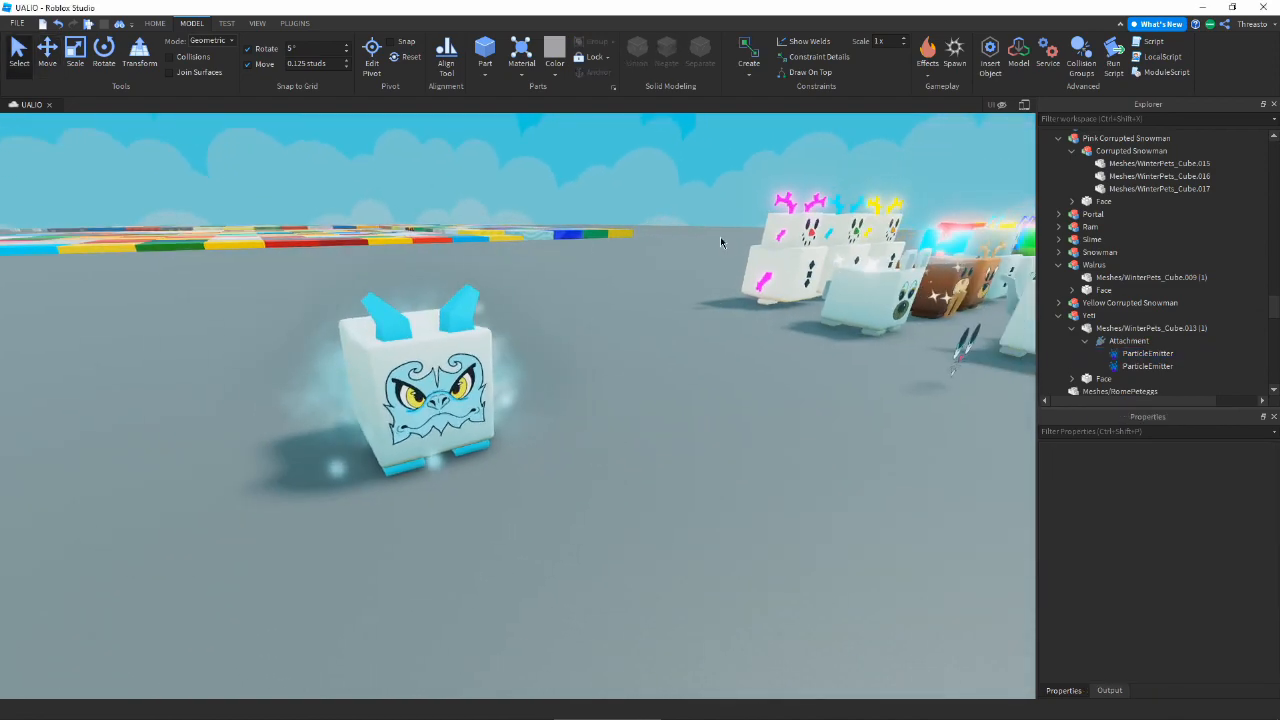
left_click(886, 295, "alt")
scroll(1134, 300, "up", 2)
left_click(1142, 234)
right_click_drag(634, 462, 630, 462)
left_click(630, 462)
- Paste the copied sparkle emitter into the Yeti's attachment
left_click(393, 360, "alt")
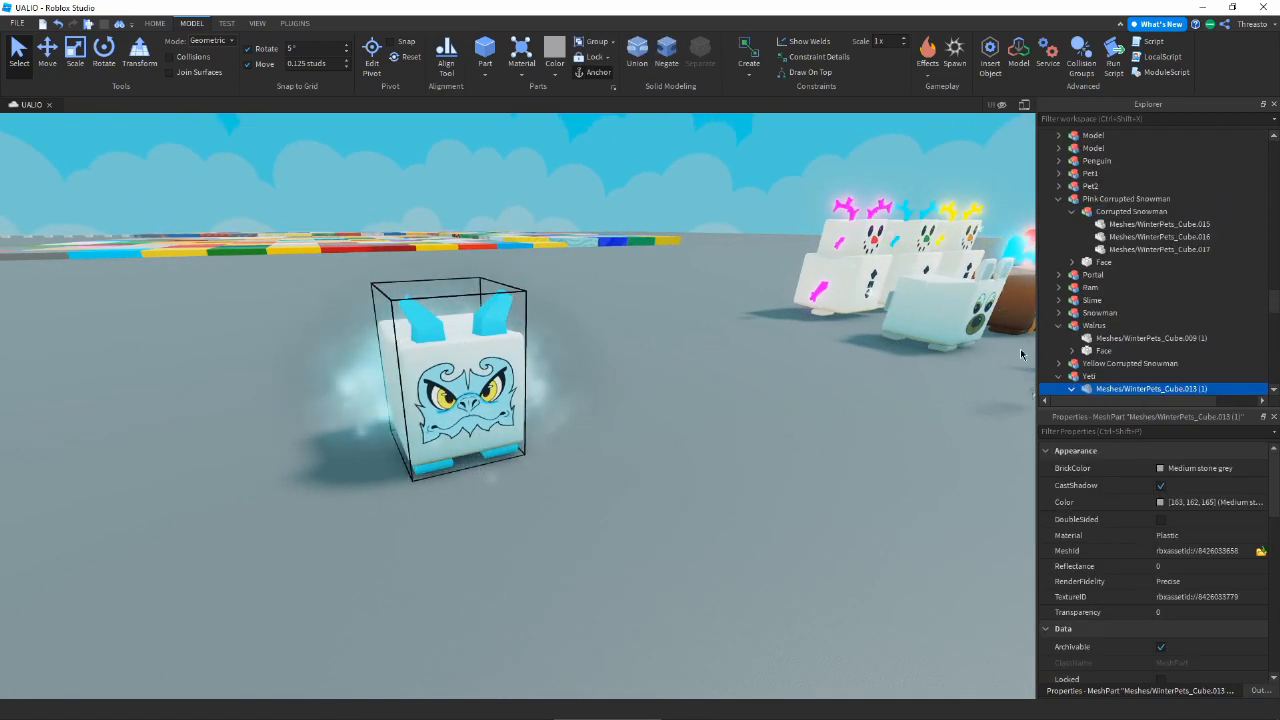
scroll(1150, 328, "down", 2)
left_click(1157, 329)
key("ctrl+shift+v")
left_click(774, 374)
right_click_drag(774, 374, 774, 374)
- Try a LightInfluence of 0 on the Yeti's three particle emitters
left_click(1123, 345)
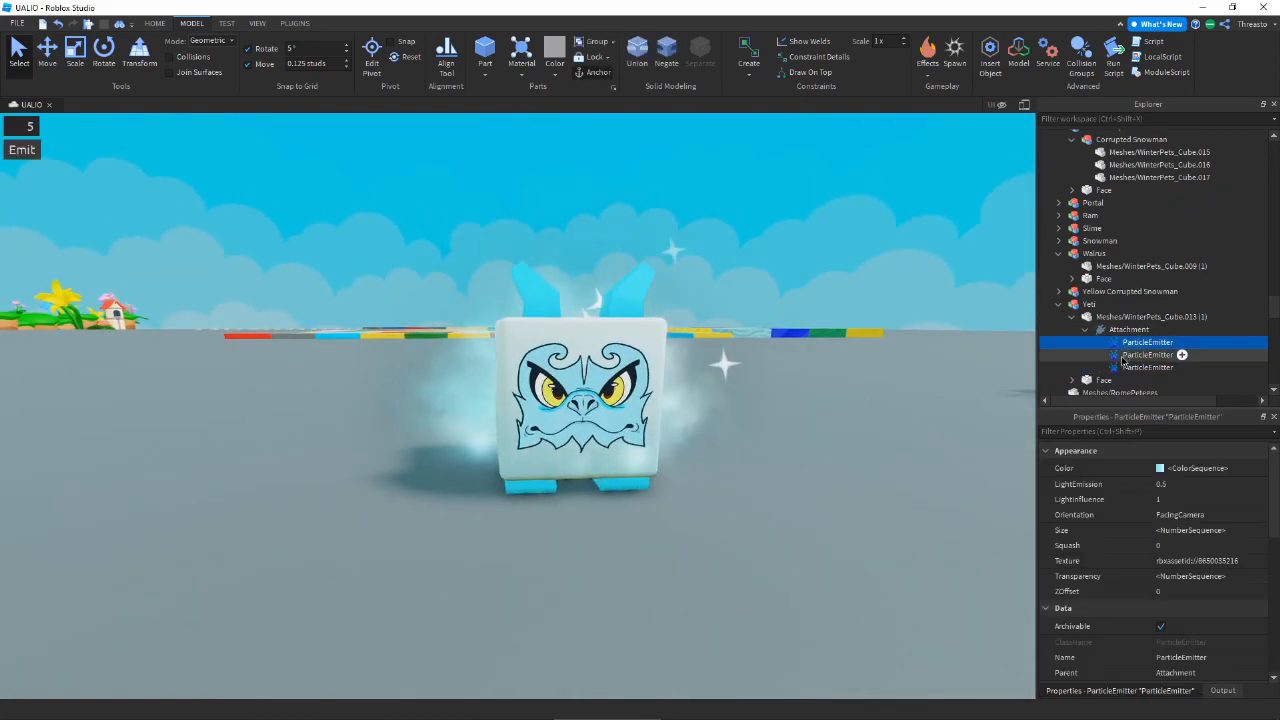
left_click(1123, 368)
left_click(1122, 356, "ctrl")
left_click(1120, 345, "ctrl")
left_click(1180, 501)
key("BackSpace")
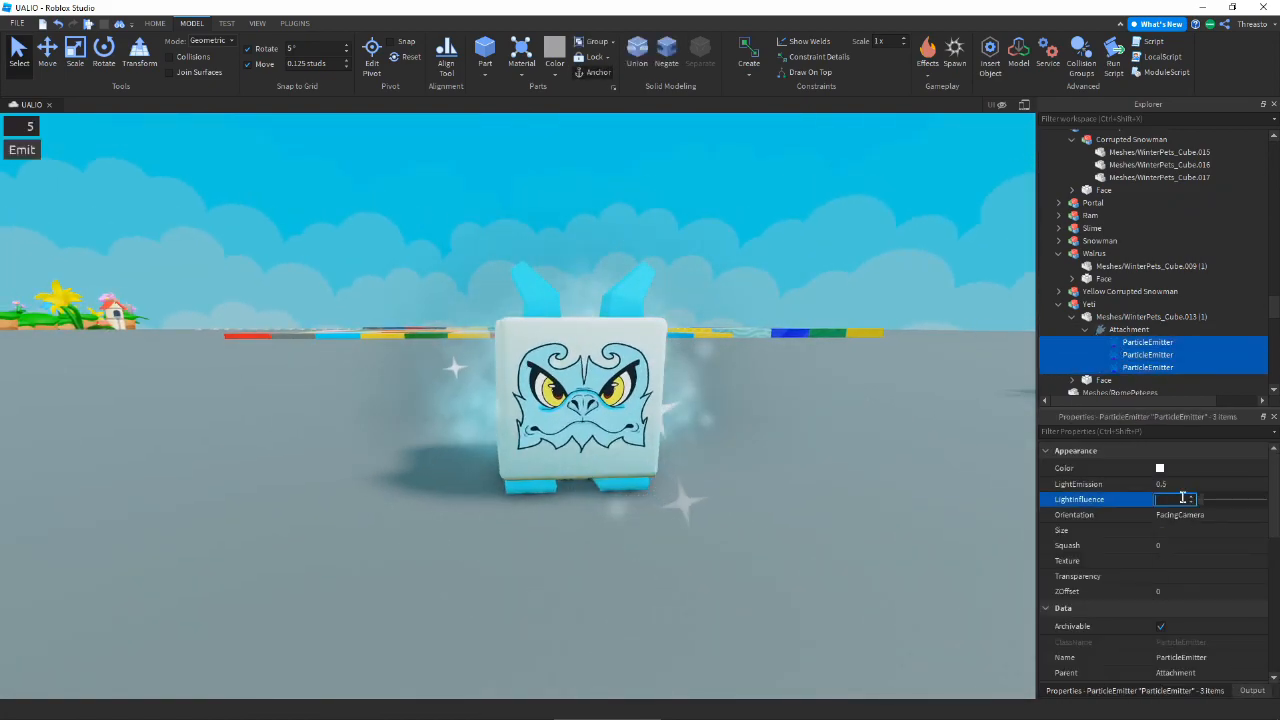
type("0")
key("Return")
right_click_drag(843, 549, 843, 549)
key("ctrl+z")
- Examine the Yeti's combined particle effects from different distances and angles
left_click(844, 190)
scroll(844, 190, "down", 2)
right_click_drag(844, 187, 832, 223)
key("s")
key("w")
key("a")
key("d")
key("s")
key("a")
key("w")
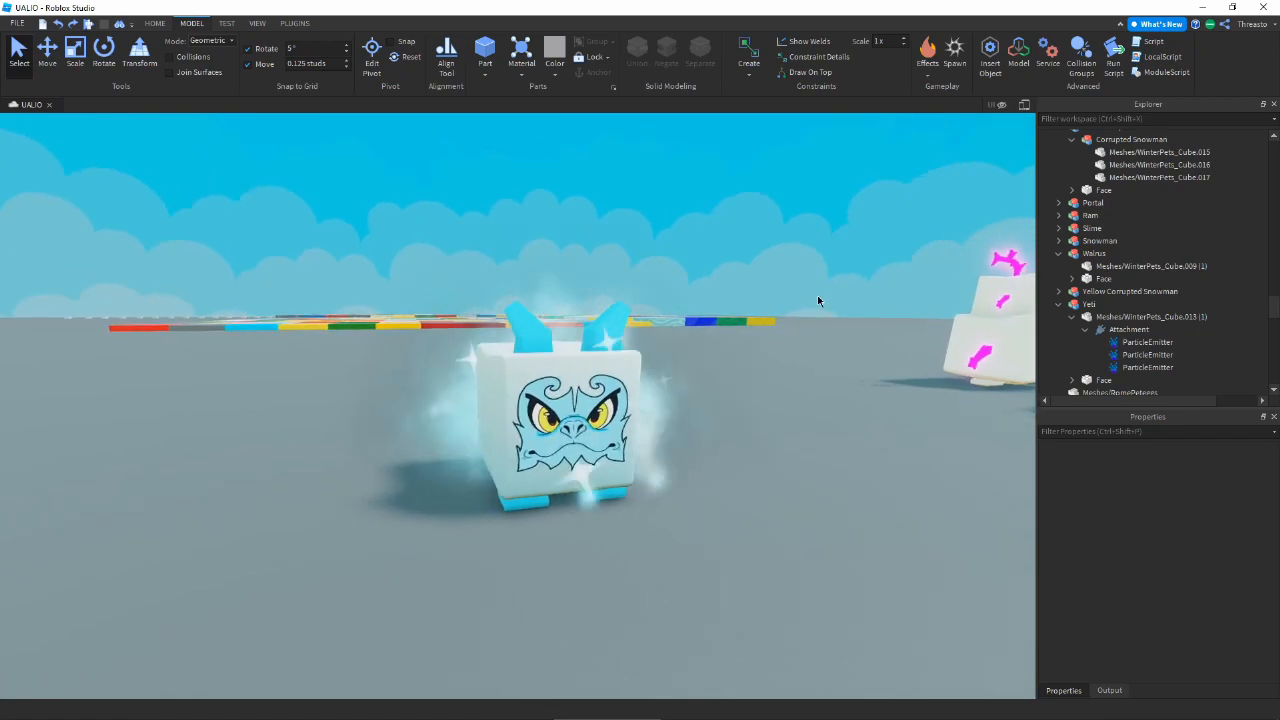
key("s")
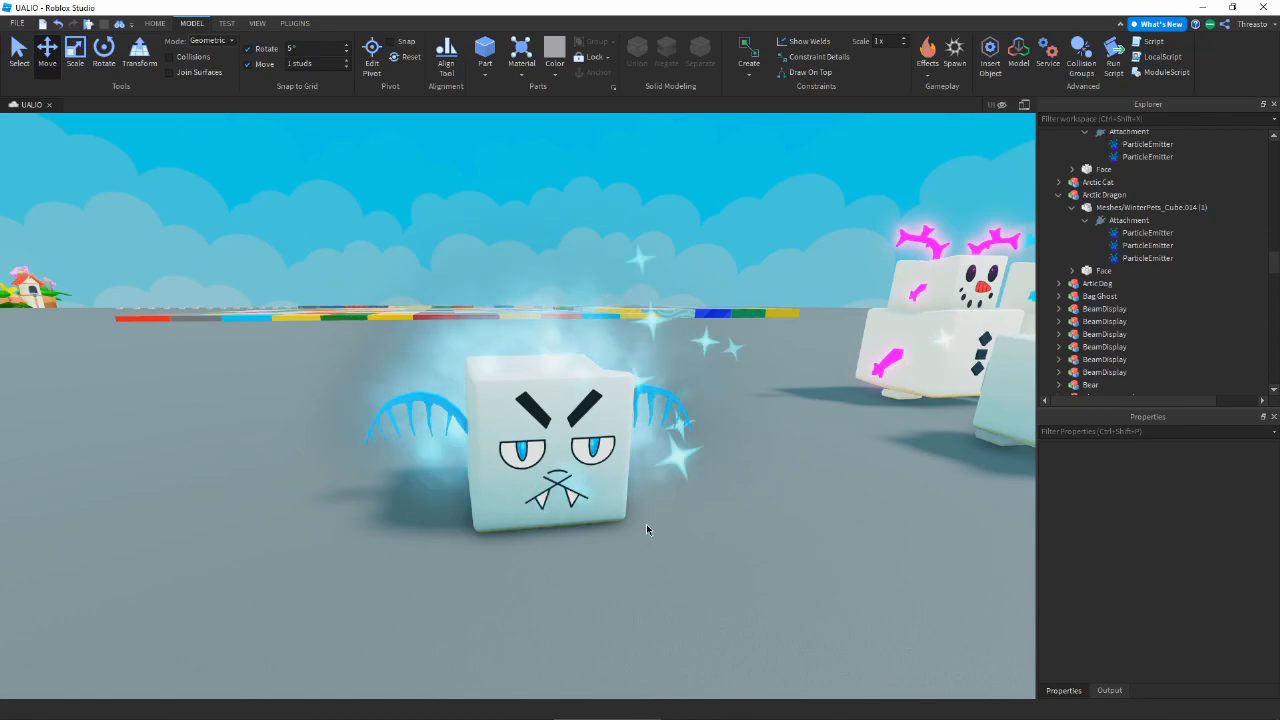
- Shift the Arctic Dragon slightly away from the Snowman along the row of pets
left_click(557, 420)
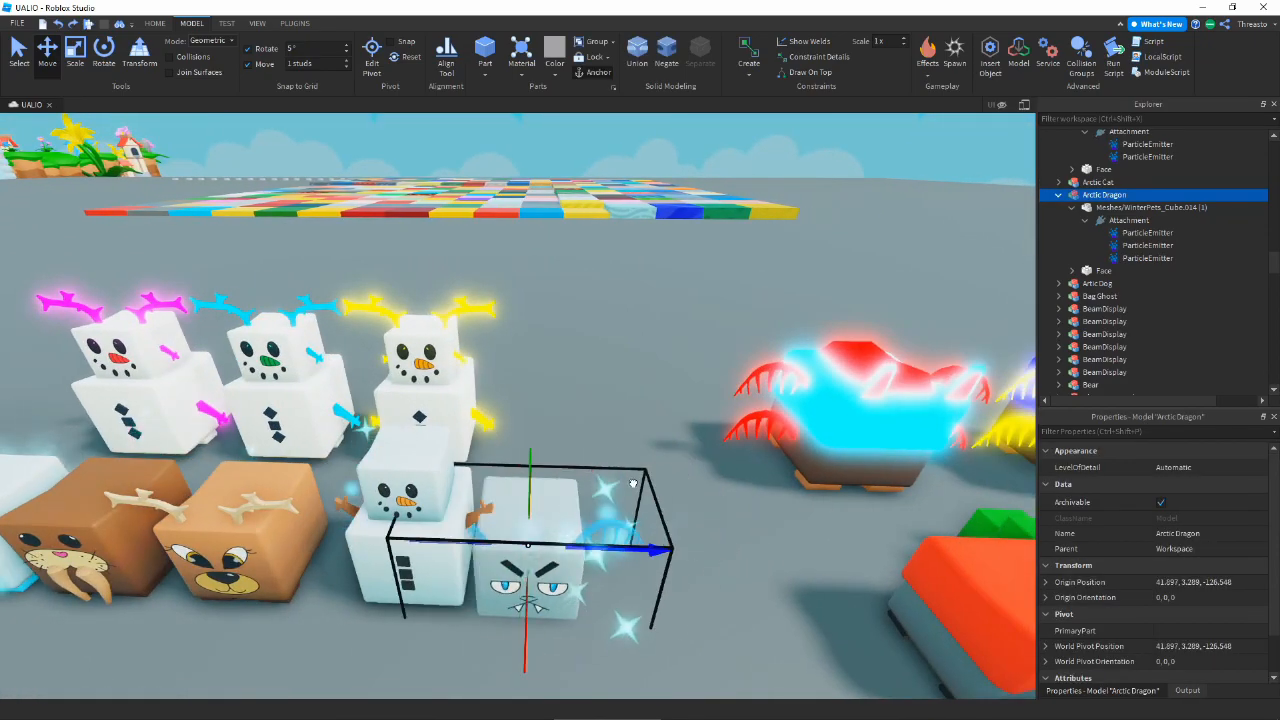
left_click_drag(600, 535, 682, 553)
left_click(720, 339)
key("a")
key("d")
left_click(648, 572)
- Turn off LockedToPart for the Arctic Dragon's three particle emitters
left_click(1148, 232)
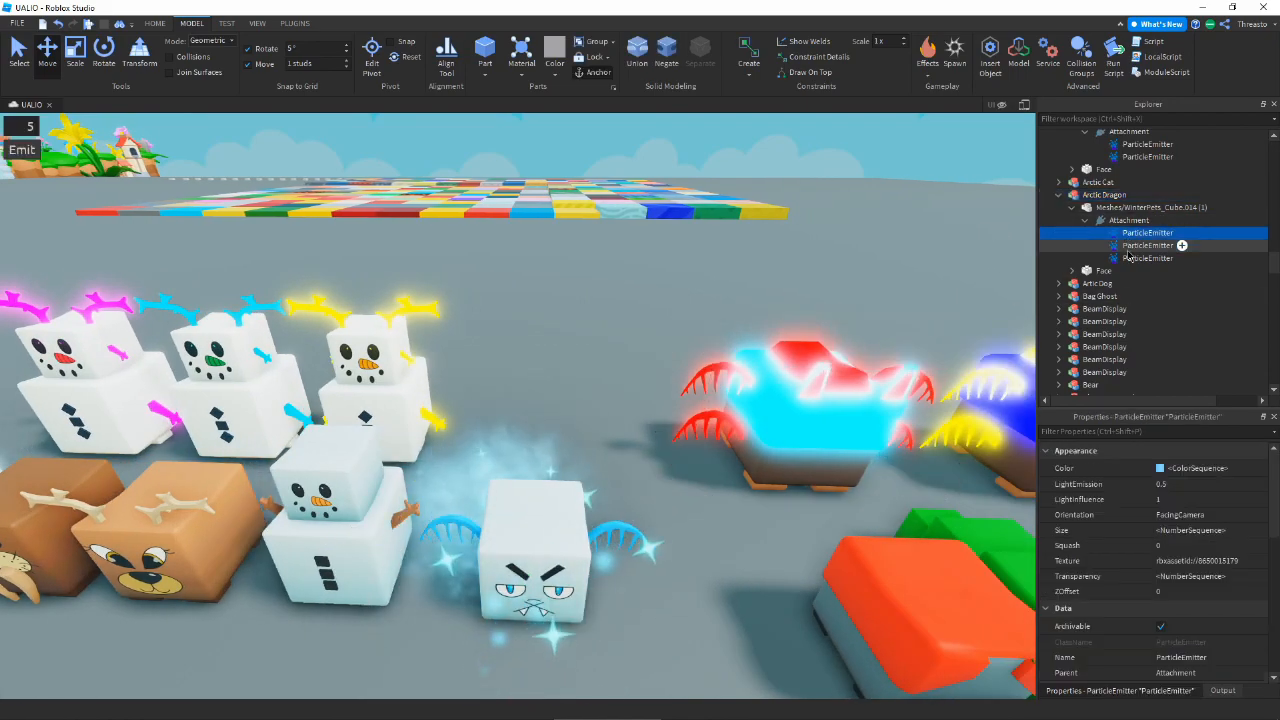
left_click(1148, 258, "shift")
left_click(1160, 583)
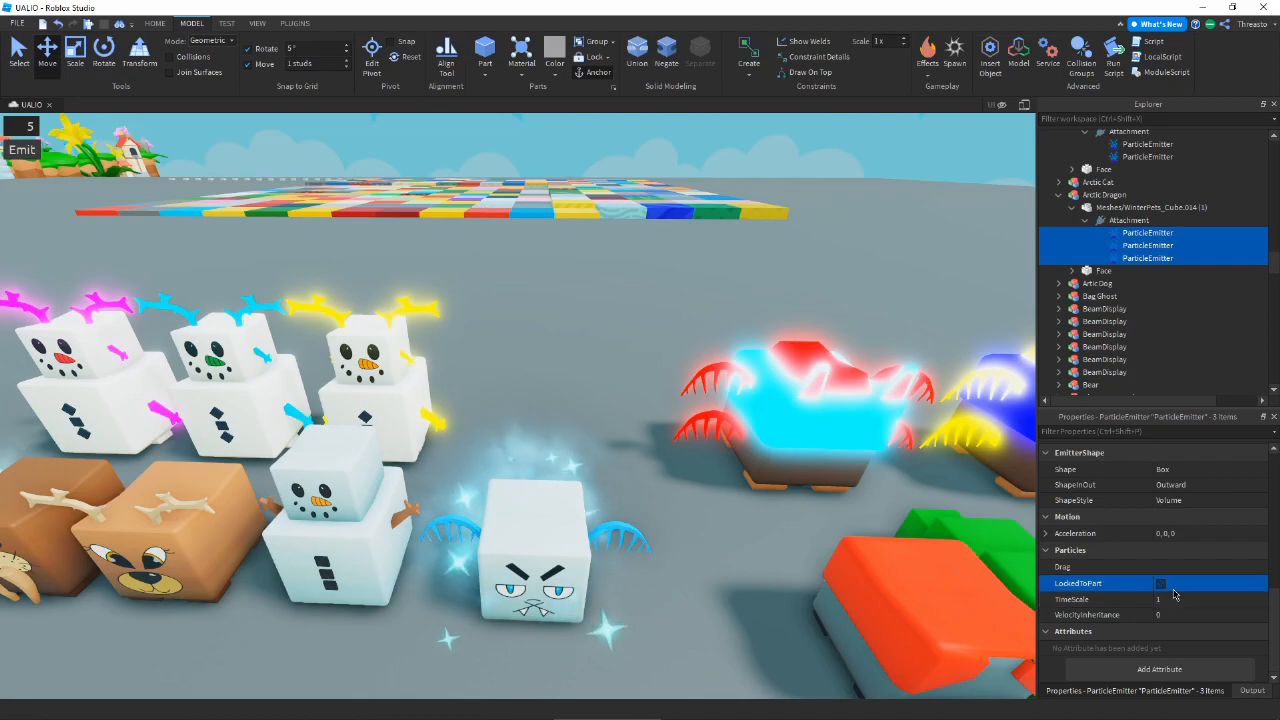
- Check the LockedToPart setting of the Arctic Bear's two particle emitters
key("a")
left_click(392, 476)
scroll(1150, 250, "up", 3)
left_click(1148, 268)
left_click(1148, 281, "shift")
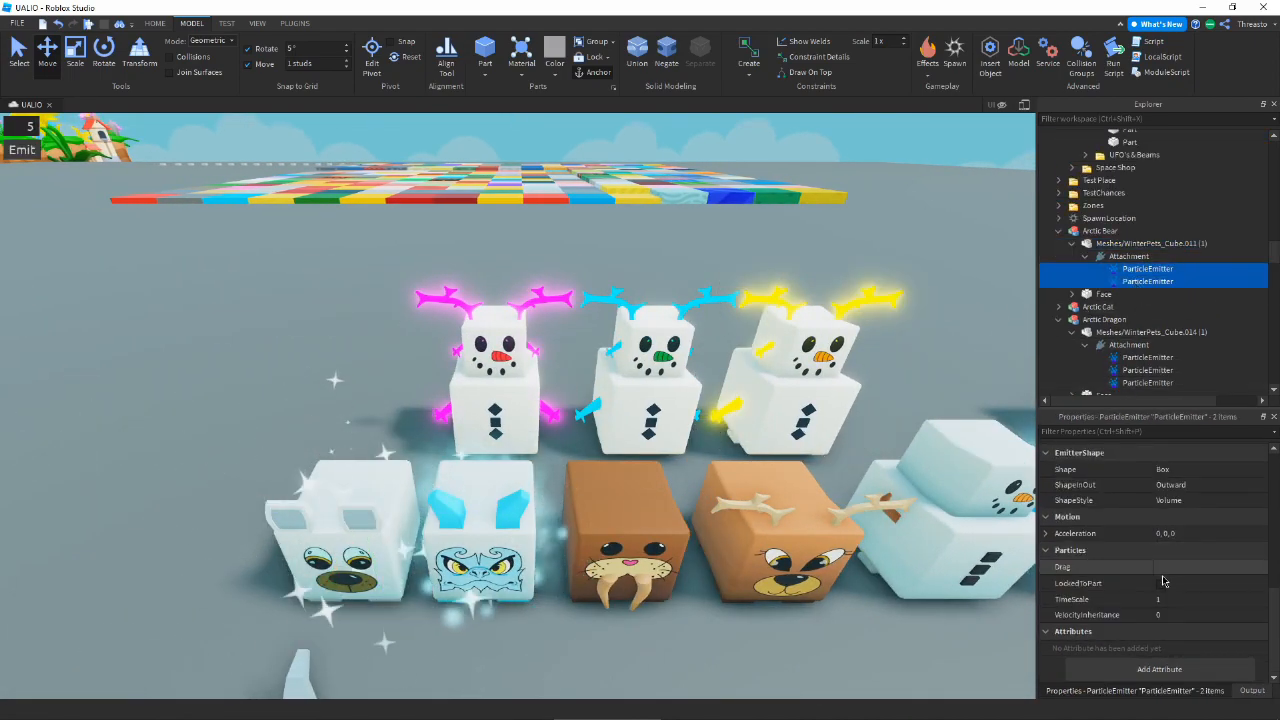
- Turn off LockedToPart for the Yeti's three particle emitters
left_click(480, 510)
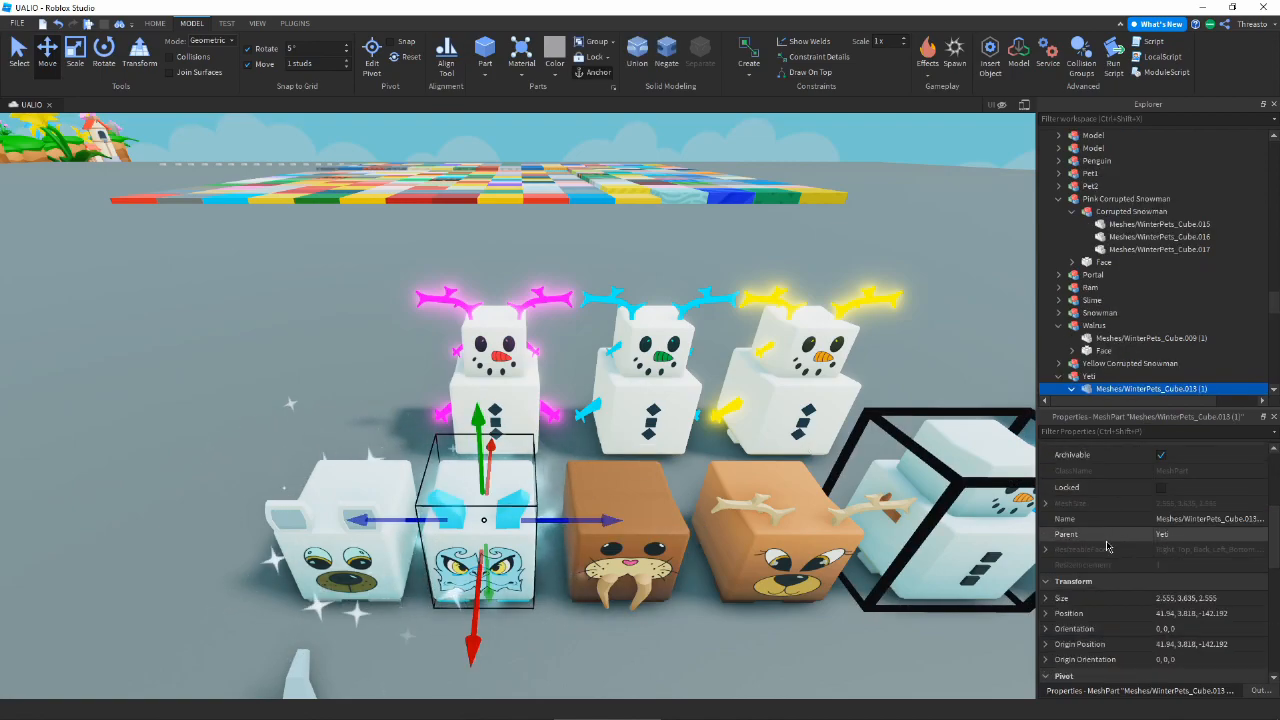
left_click(1148, 270)
left_click(1148, 283, "shift")
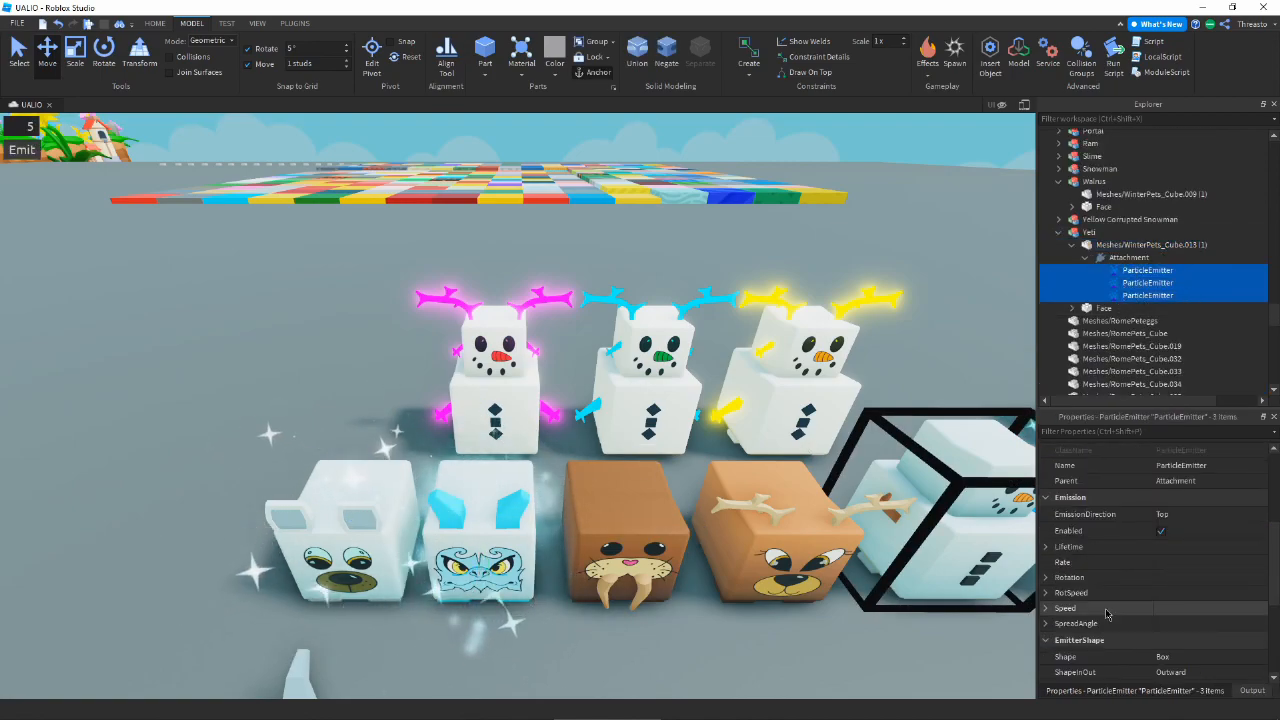
scroll(1106, 614, "down", 4)
left_click(1161, 584)
left_click(892, 374)
- Look over the rows of winter pets and compare their particle effects from several viewpoints
key("a")
right_click_drag(812, 414, 870, 400)
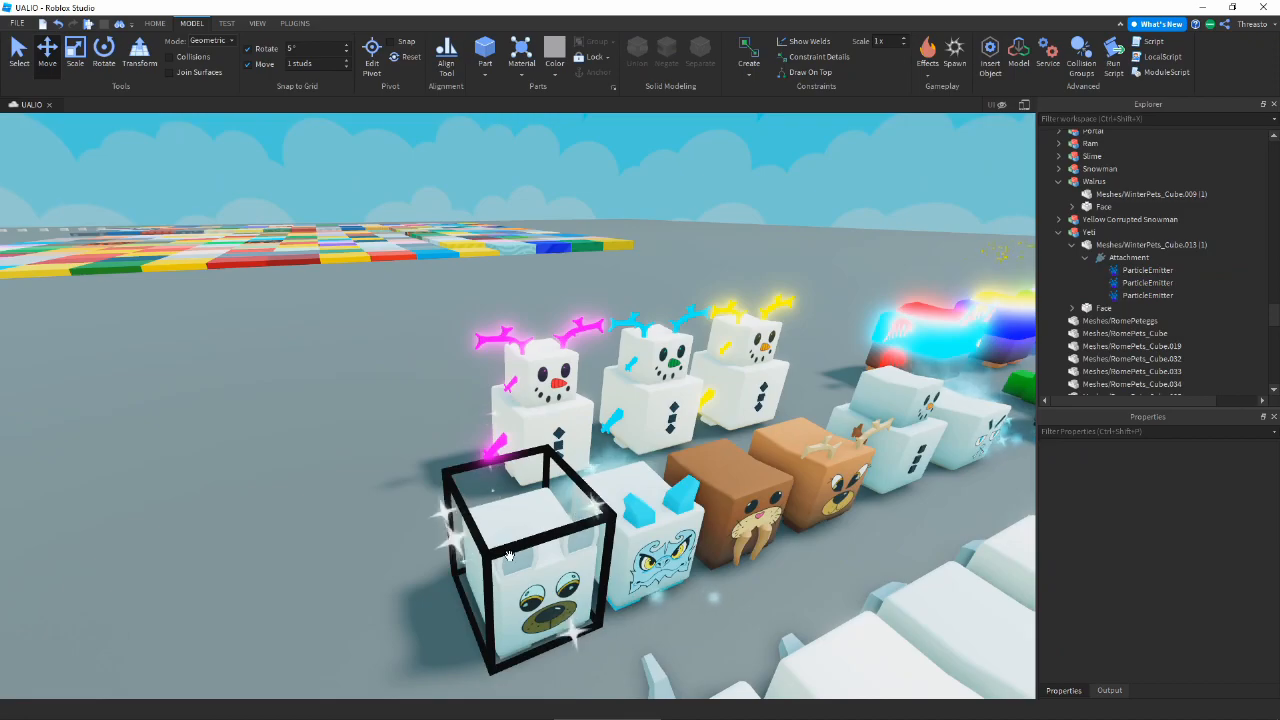
right_click_drag(509, 556, 432, 508)
key("d")
key("d")
key("a")
key("w")
right_click_drag(595, 412, 672, 368)
key("a")
key("d")
key("d")
right_click_drag(591, 414, 545, 418)
key("w")
left_click(440, 486)
key("s")
right_click_drag(560, 480, 564, 518)
key("d")
left_click(647, 496)
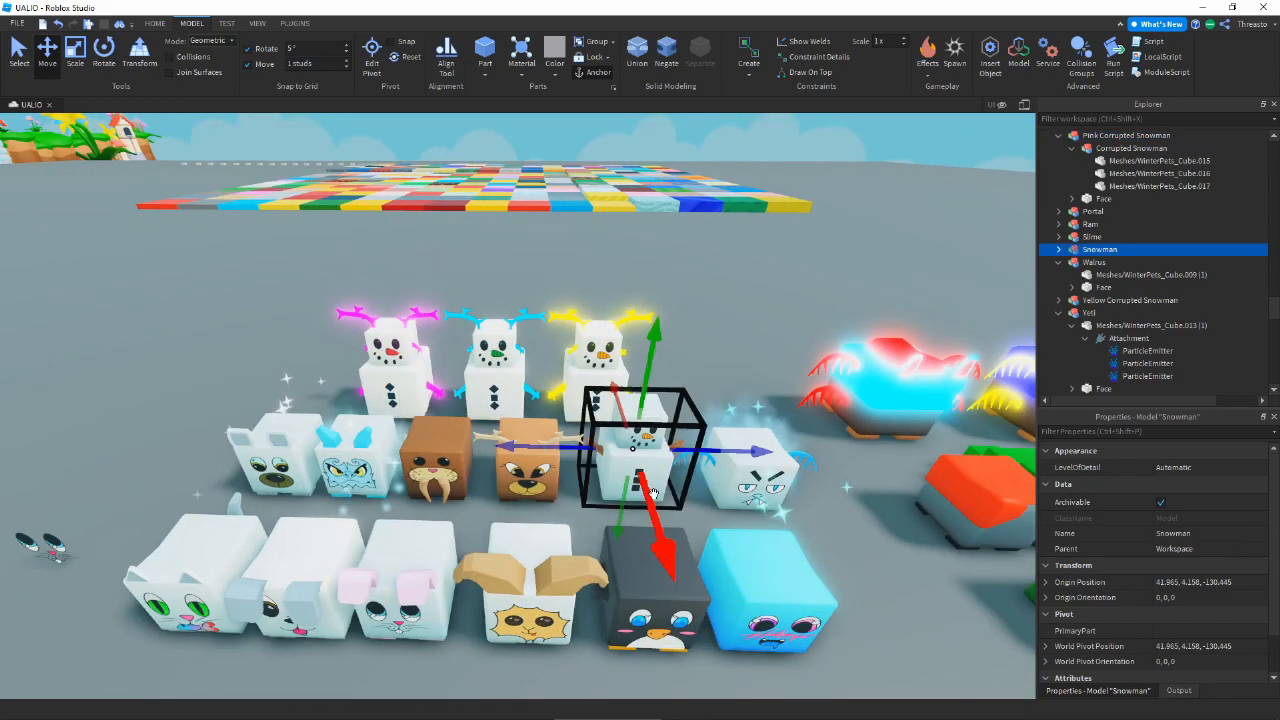
key("a")
left_click_drag(722, 449, 526, 466)
key("ctrl+z")
key("d")
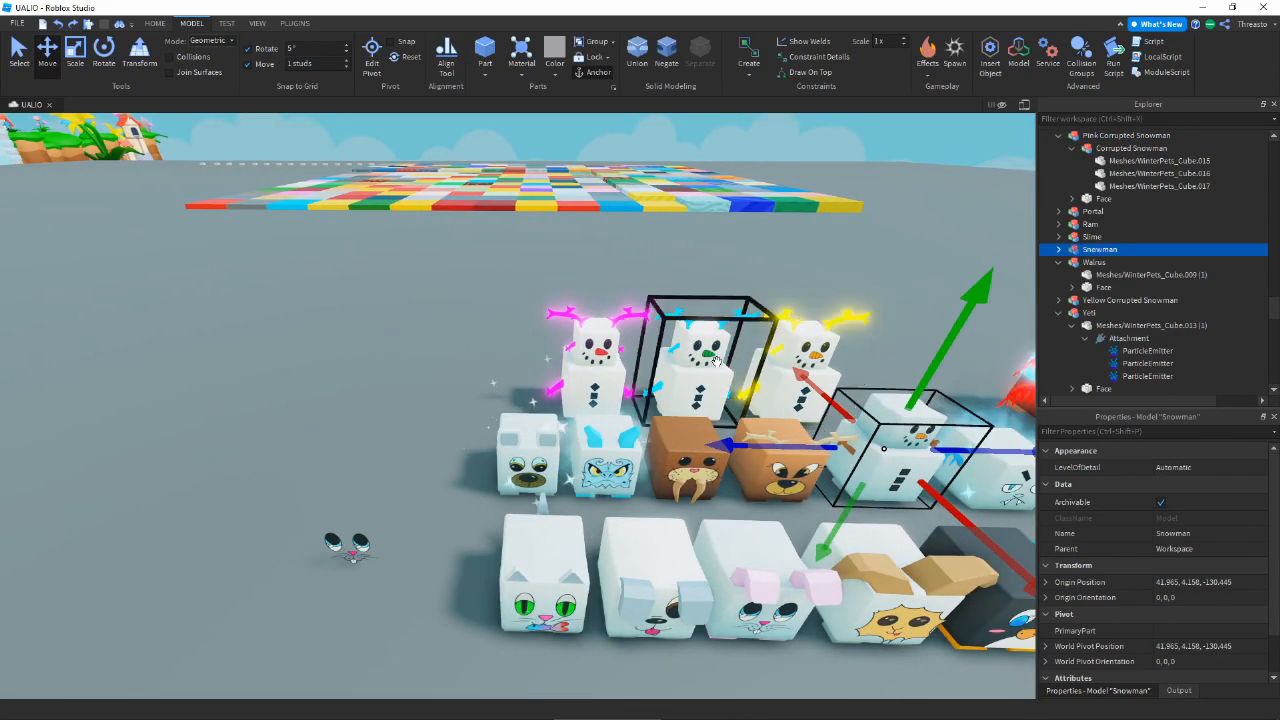
- Move the Snowman about 40 studs along the row's direction, into the open space beyond the other pets
left_click(718, 362)
left_click(892, 446)
key("a")
left_click_drag(745, 446, 200, 470)
left_click(602, 430)
- Paste the Yeti's particle attachment with its three emitters into the Snowman's mesh part
key("a")
key("w")
left_click(548, 424, "alt")
left_click(563, 361, "alt")
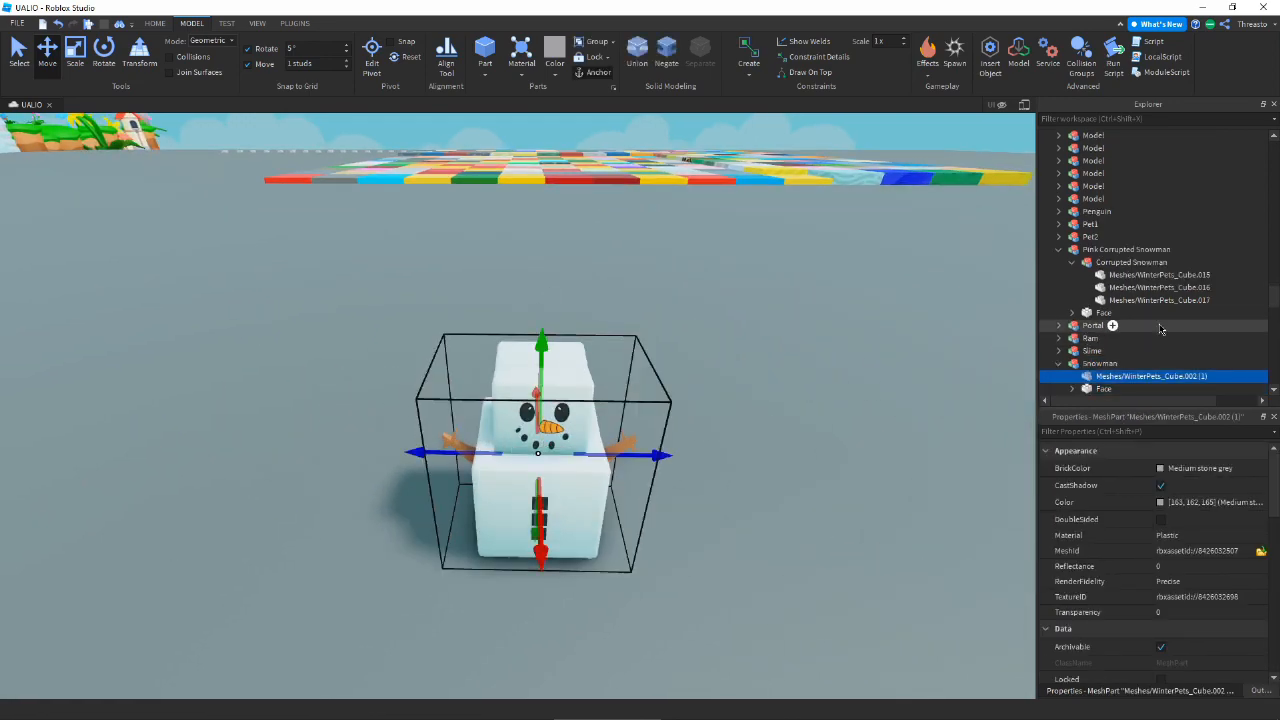
scroll(1170, 310, "down", 3)
key("ctrl+shift+v")
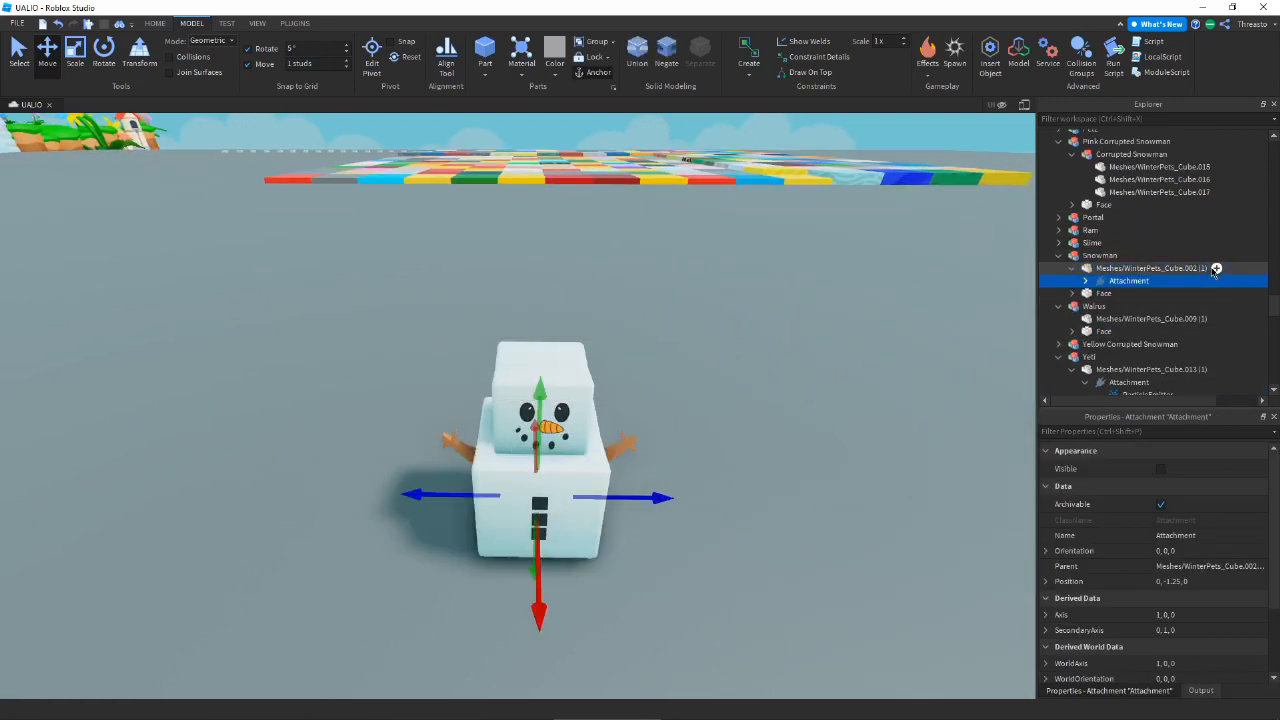
key("Delete")
key("ctrl+shift+v")
left_click(745, 471)
right_click_drag(745, 471, 745, 471)
key("a")
key("w")
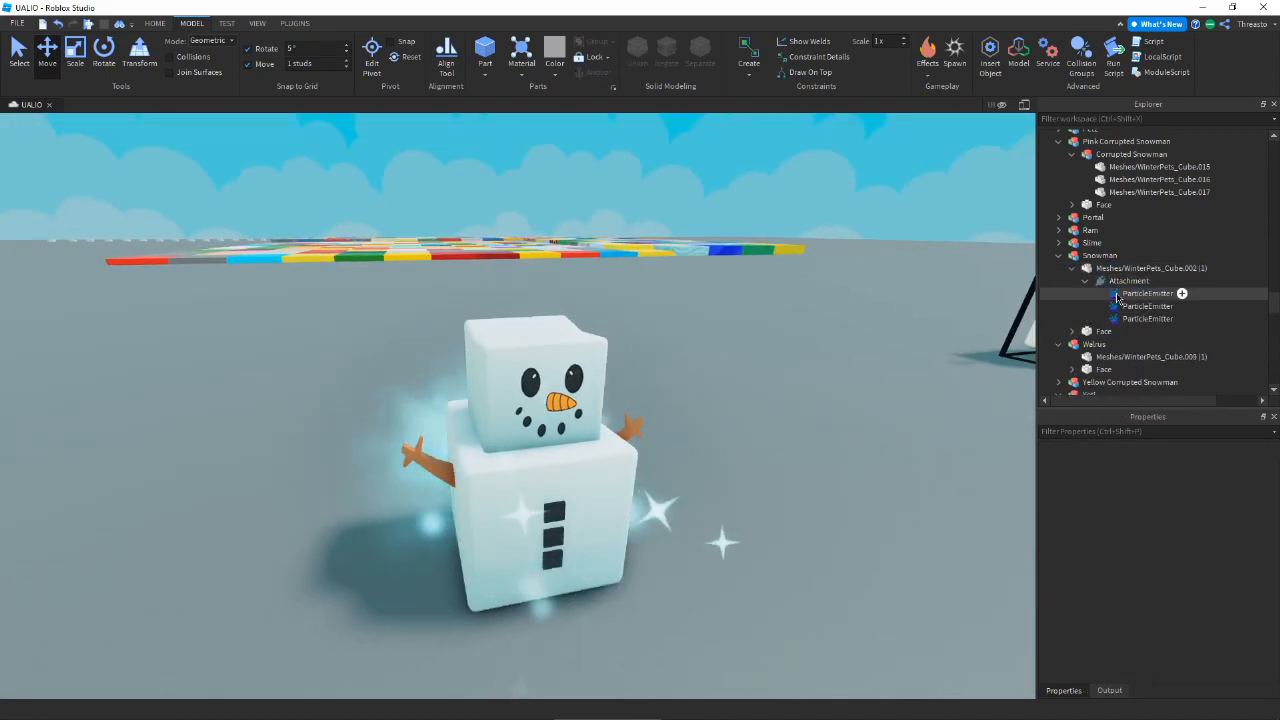
- Try deleting individual particle emitters from the Snowman's attachment to compare the remaining effects
left_click(1140, 293)
left_click(1121, 319)
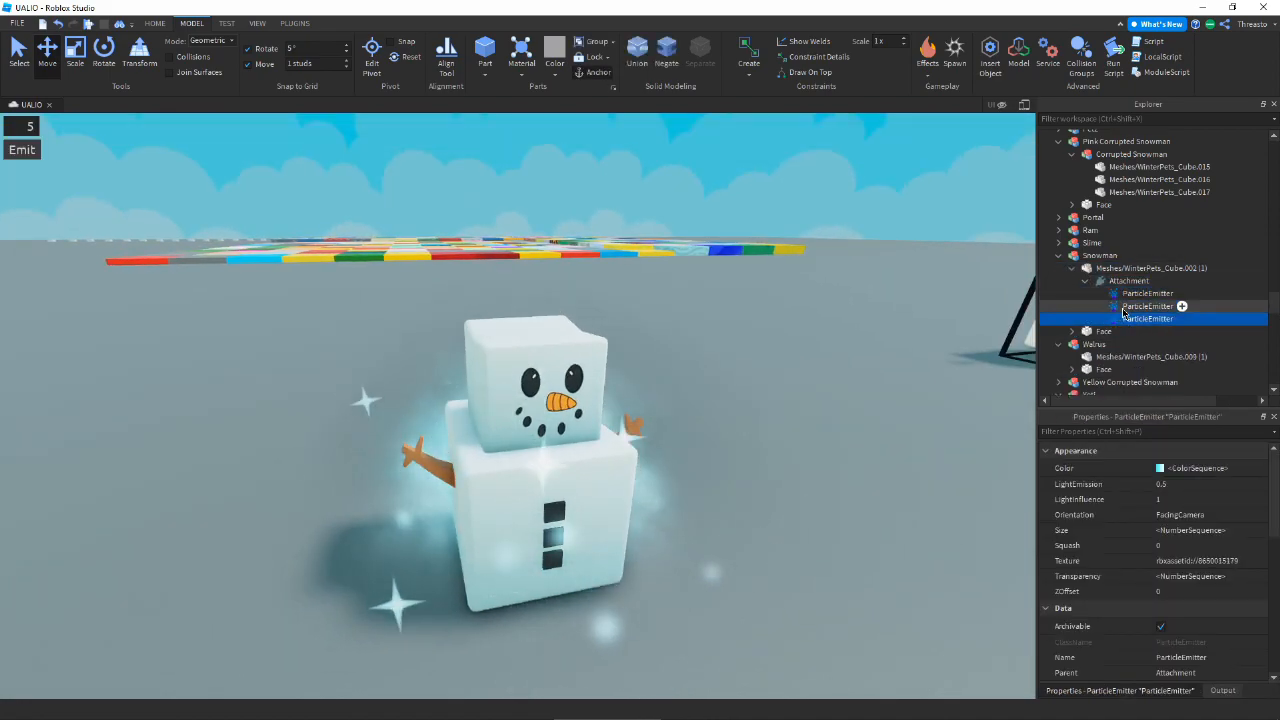
key("Delete")
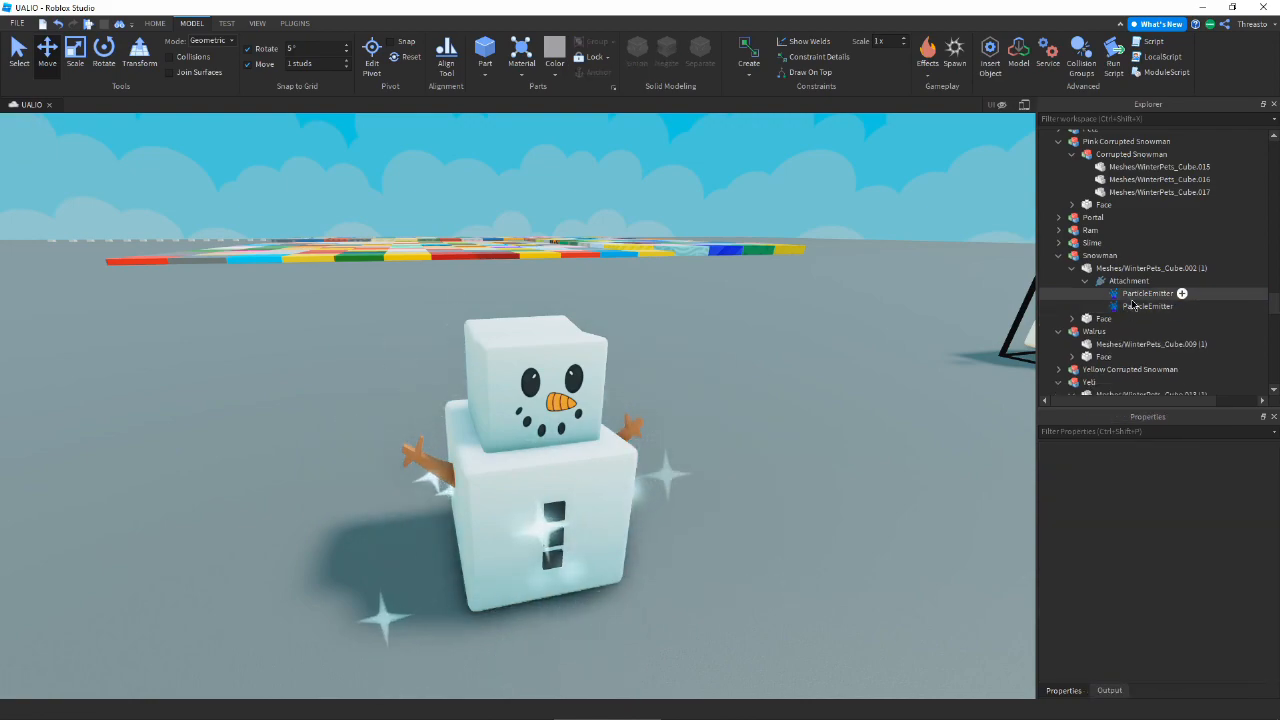
key("ctrl+z")
left_click(1130, 296)
key("Delete")
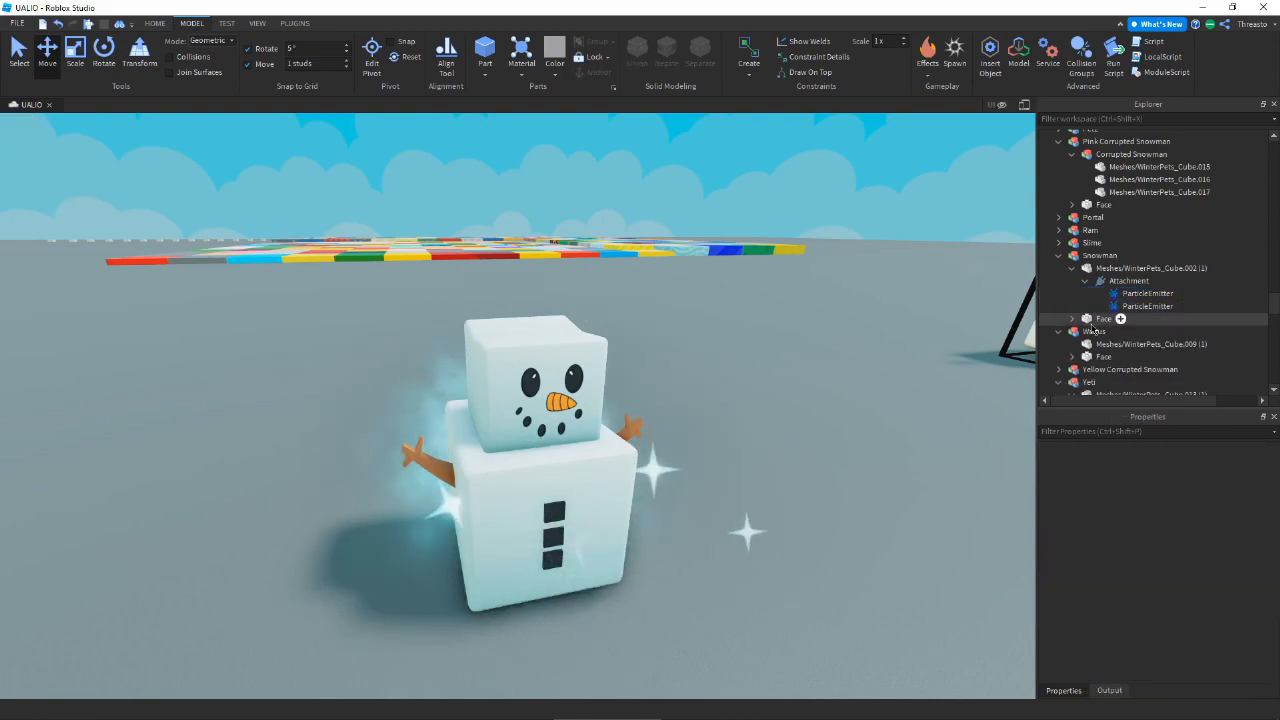
left_click(1126, 308)
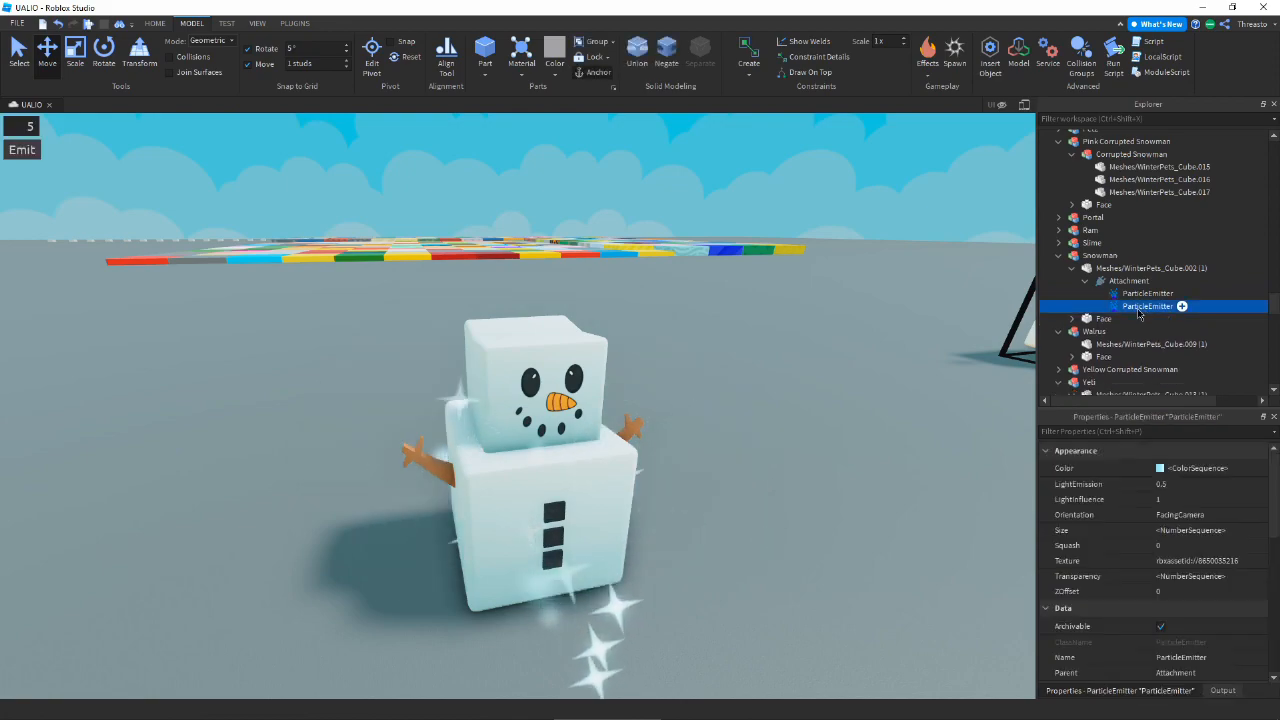
- Raise the Snowman's attachment above its head to a Y position of 2.75
right_click_drag(797, 426, 811, 420)
key("q")
left_click(1118, 281)
key("ctrl+2")
key("ctrl+2")
left_click_drag(525, 360, 524, 306)
key("e")
key("q")
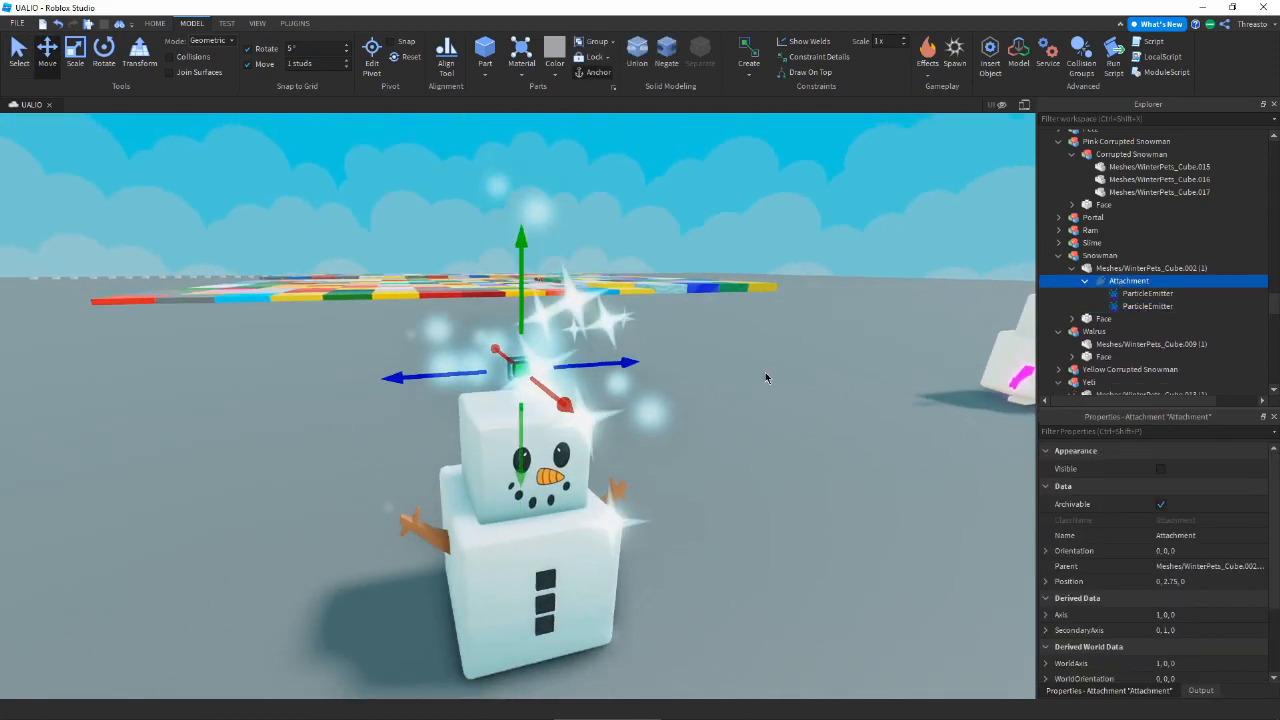
- Restore the smoke emitter in the Snowman's attachment and delete the sparkle emitter instead
right_click_drag(766, 372, 782, 350)
scroll(957, 216, "down", 1)
left_click(1126, 306)
key("ctrl+z")
right_click_drag(684, 322, 658, 343)
left_click(1109, 311)
key("ctrl+d")
key("Delete")
- Raise the Snowman's attachment further above its head to a Y position of 3.75
left_click(1128, 281)
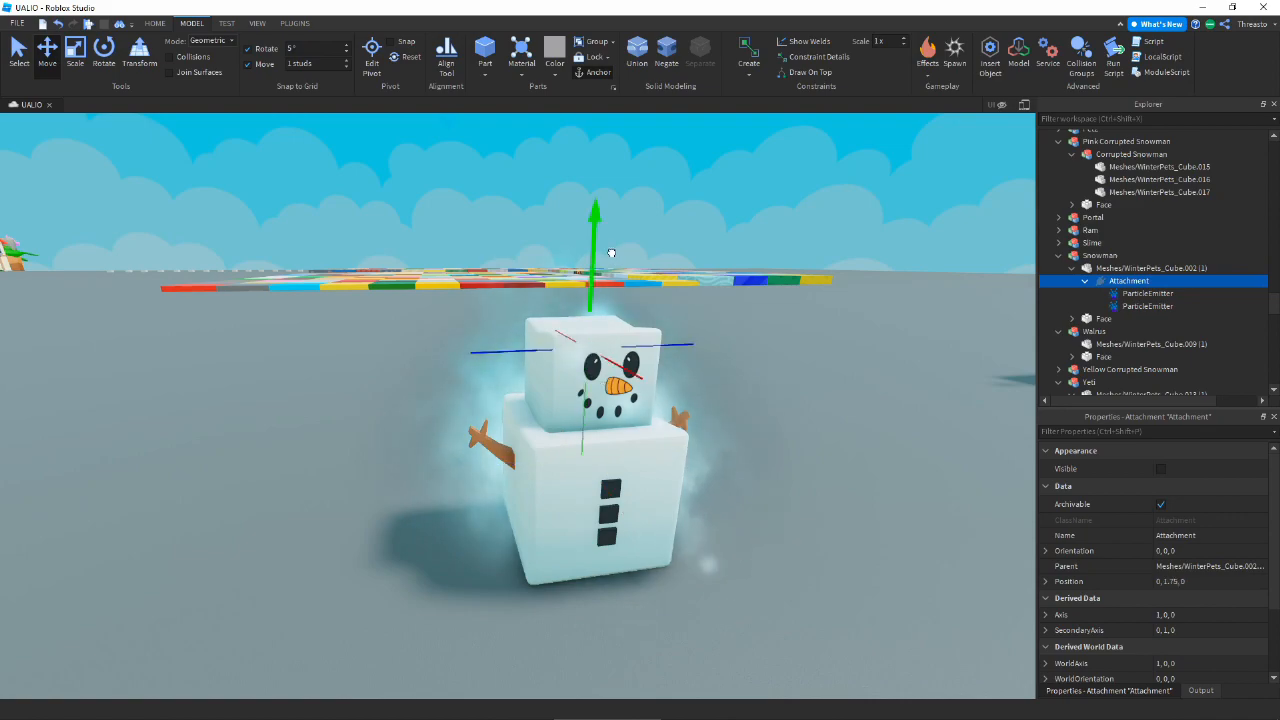
left_click_drag(612, 253, 616, 213)
left_click(742, 372)
right_click_drag(742, 372, 744, 377)
- Disable the smoke emitter in the Snowman's attachment
left_click(1148, 293)
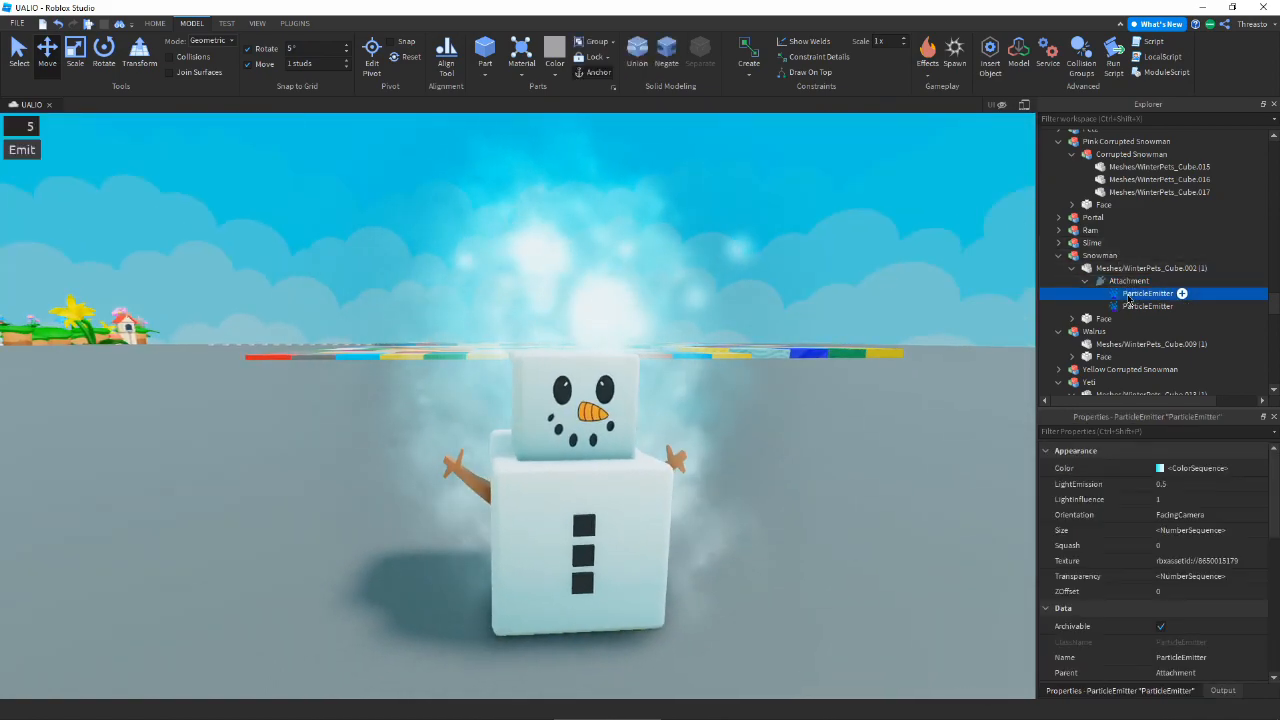
right_click_drag(977, 357, 913, 381)
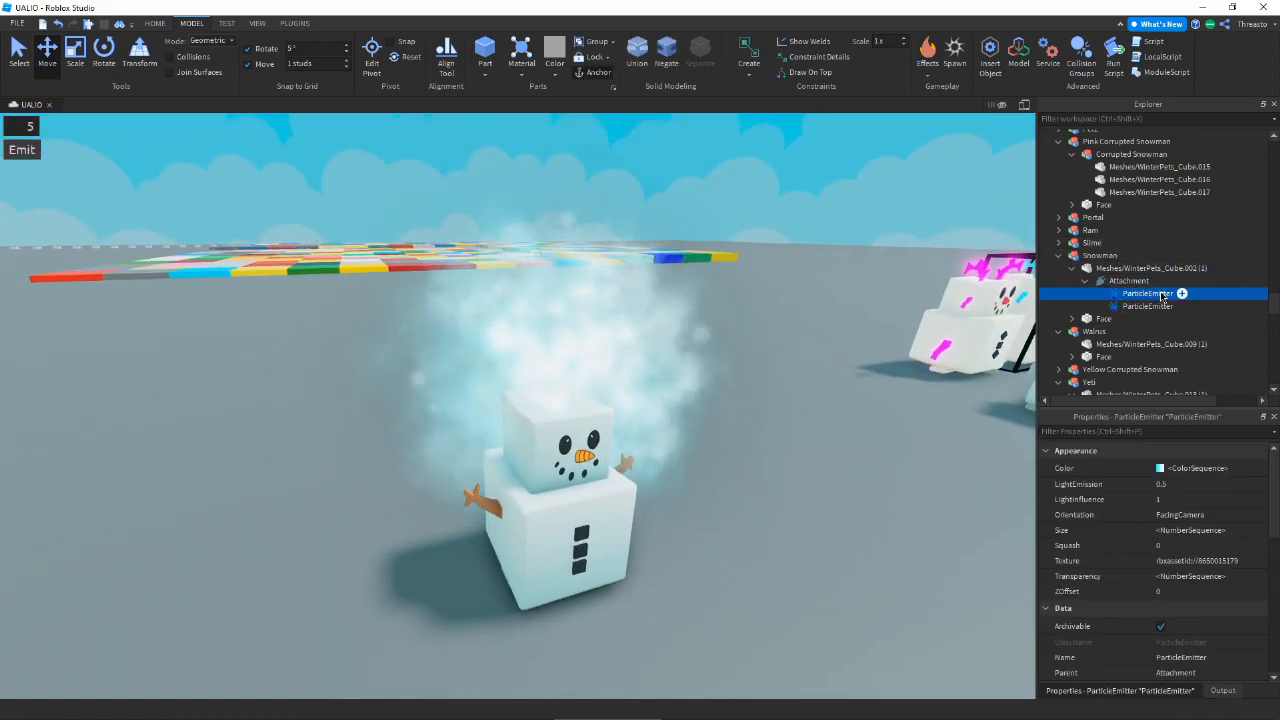
scroll(1172, 551, "down", 3)
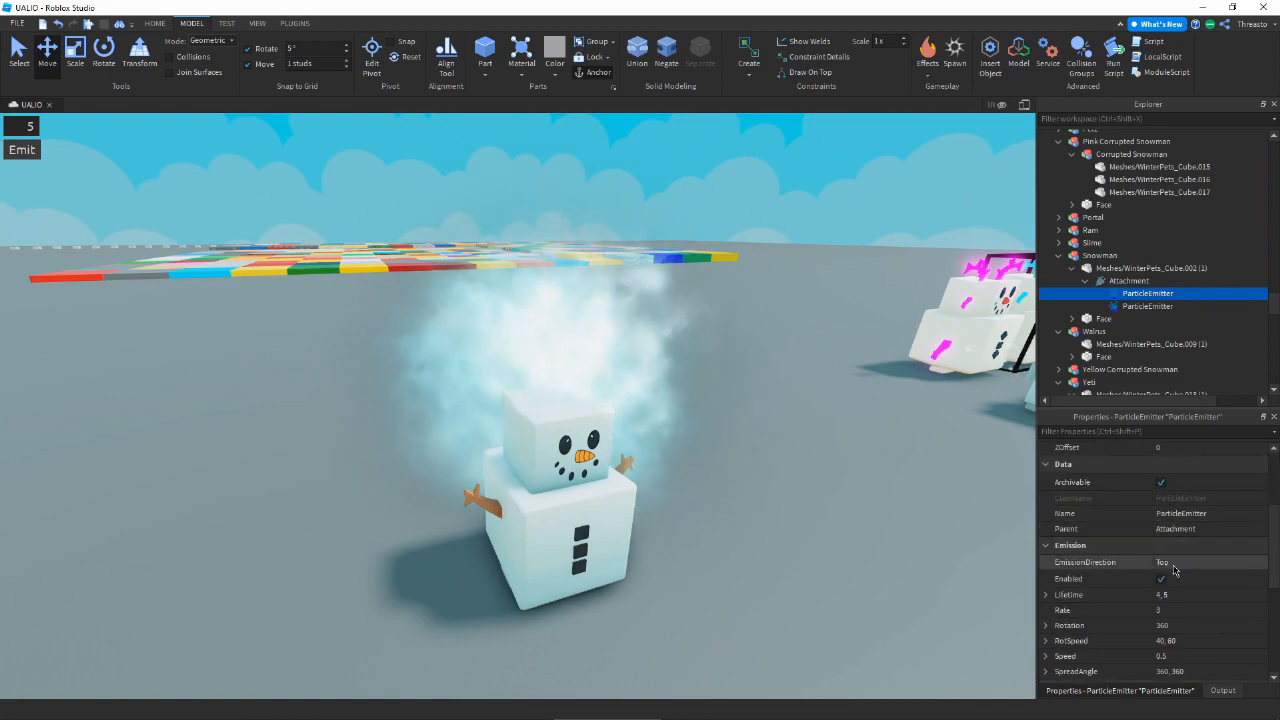
left_click(1162, 580)
right_click_drag(673, 661, 677, 594)
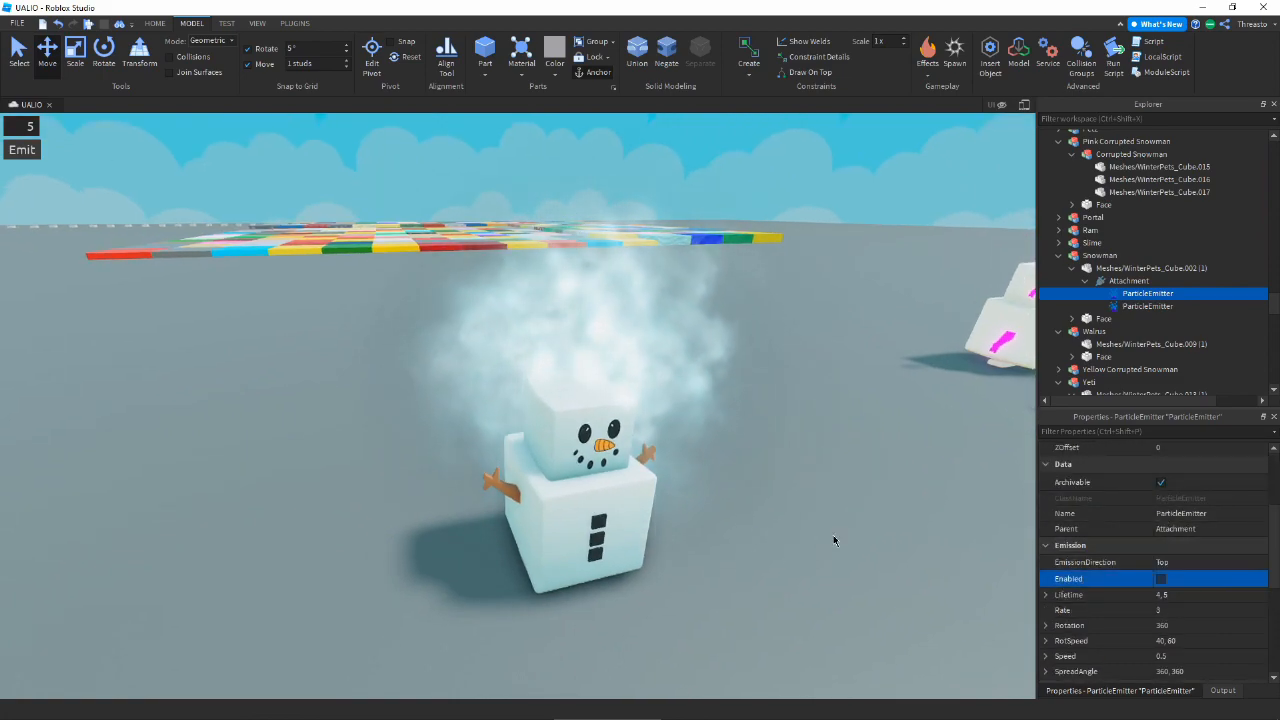
key("q")
key("q")
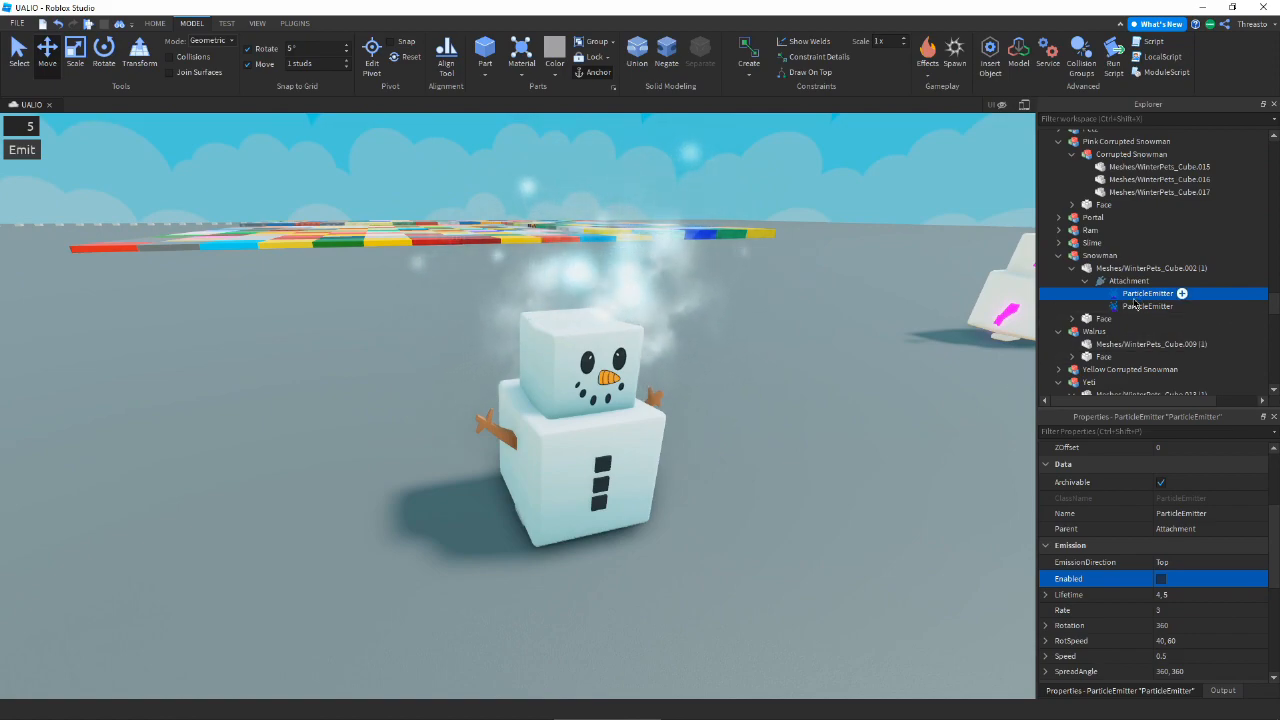
- Set the Snowman's glow emitter to a SpreadAngle of 90, 90 and a Y acceleration of -2
left_click(1133, 306)
scroll(1195, 502, "down", 2)
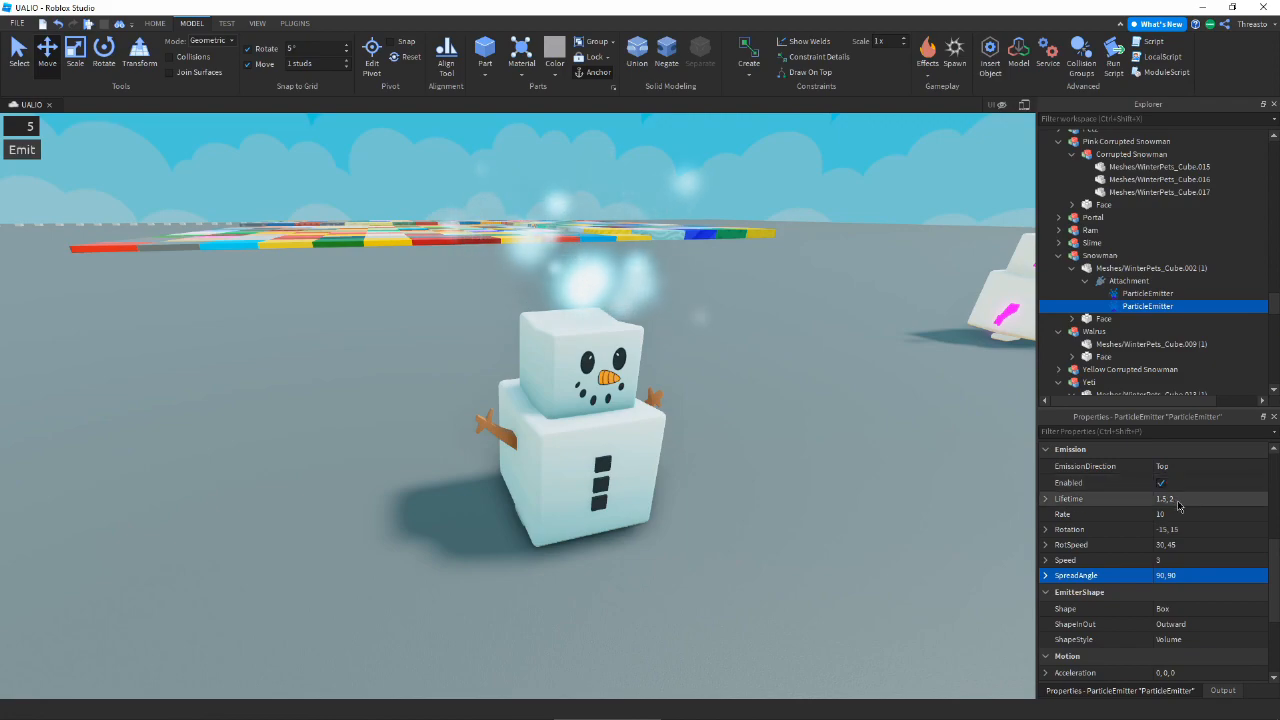
scroll(1178, 543, "down", 2)
left_click(1100, 577)
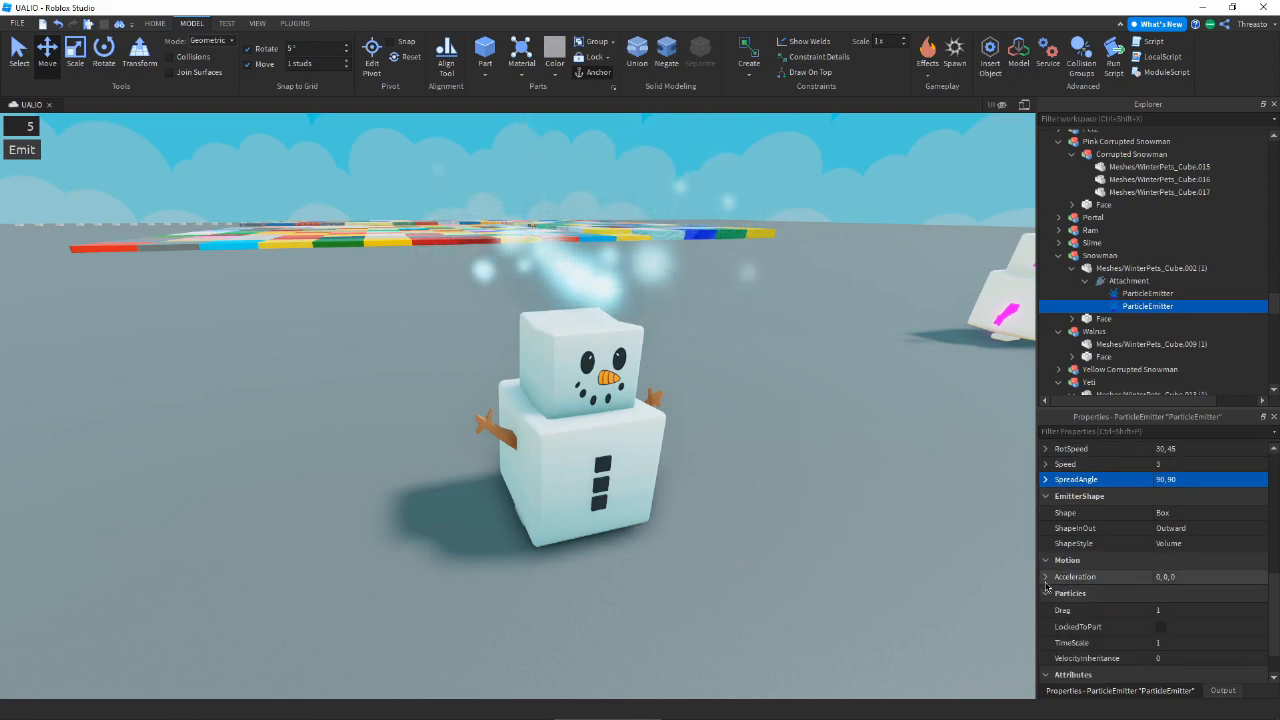
left_click(1191, 609)
type("-2")
key("Return")
right_click_drag(840, 453, 804, 450)
- Set the Snowman's glow emitter to a SpreadAngle of 0, 0 and a Speed of -1
scroll(1180, 520, "up", 1)
left_click(1184, 527)
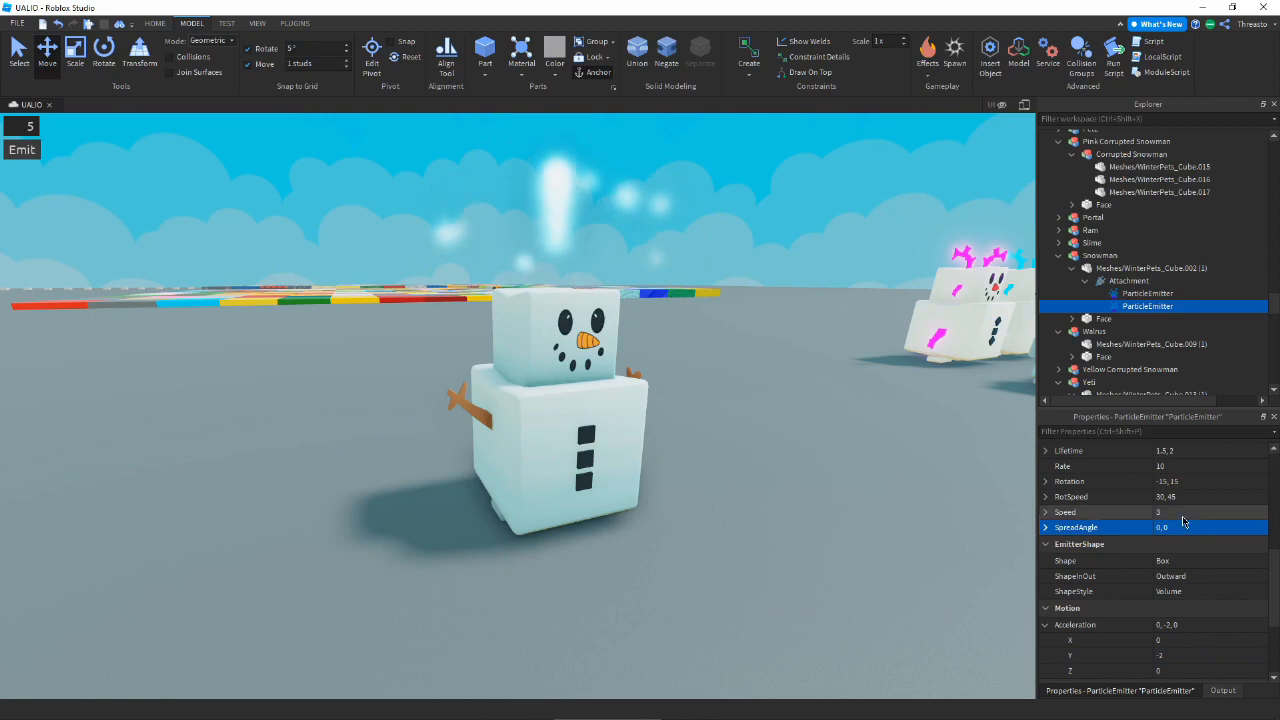
left_click(1182, 513)
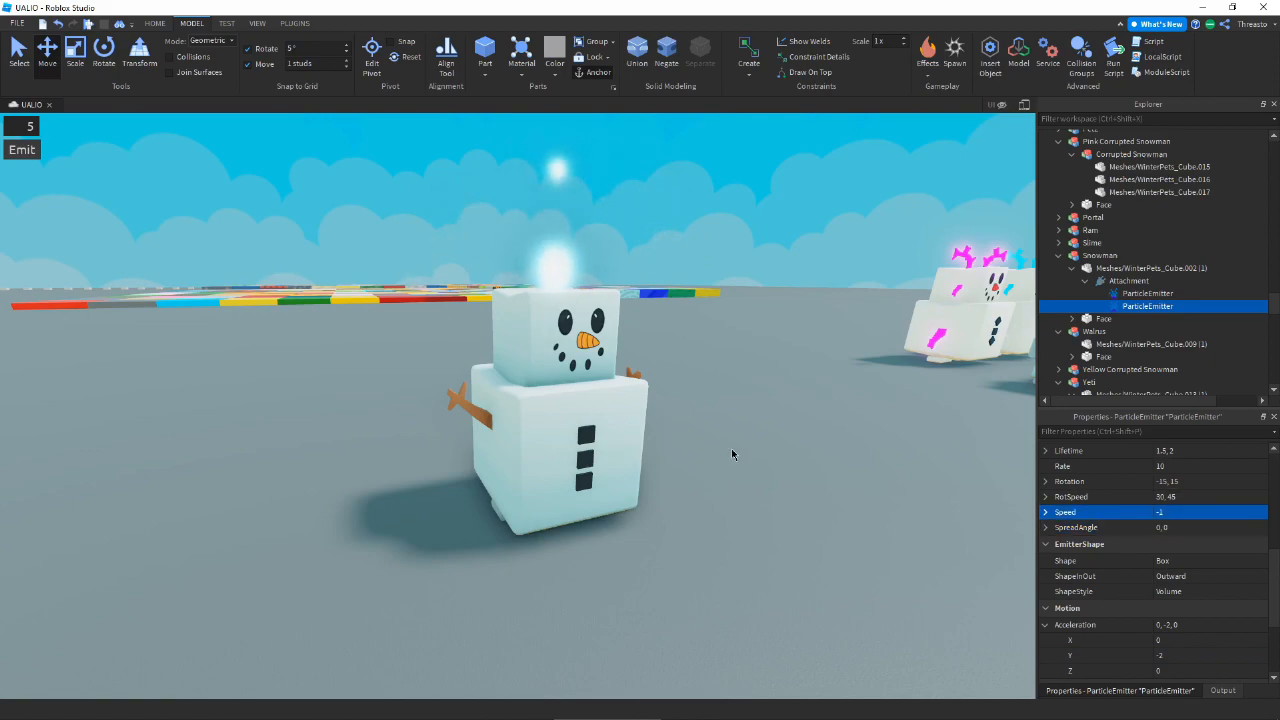
key("e")
key("q")
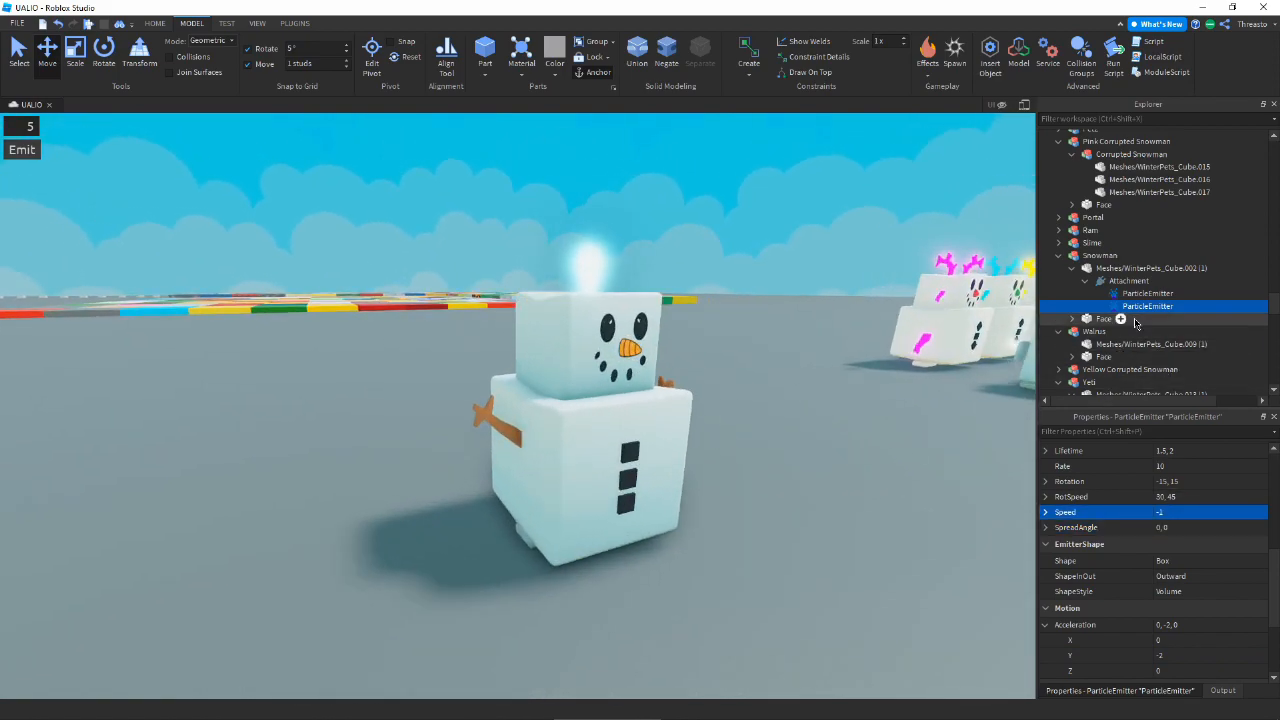
- Widen the SpreadAngle of the Snowman's glow emitter to 70, 70
left_click(1128, 281)
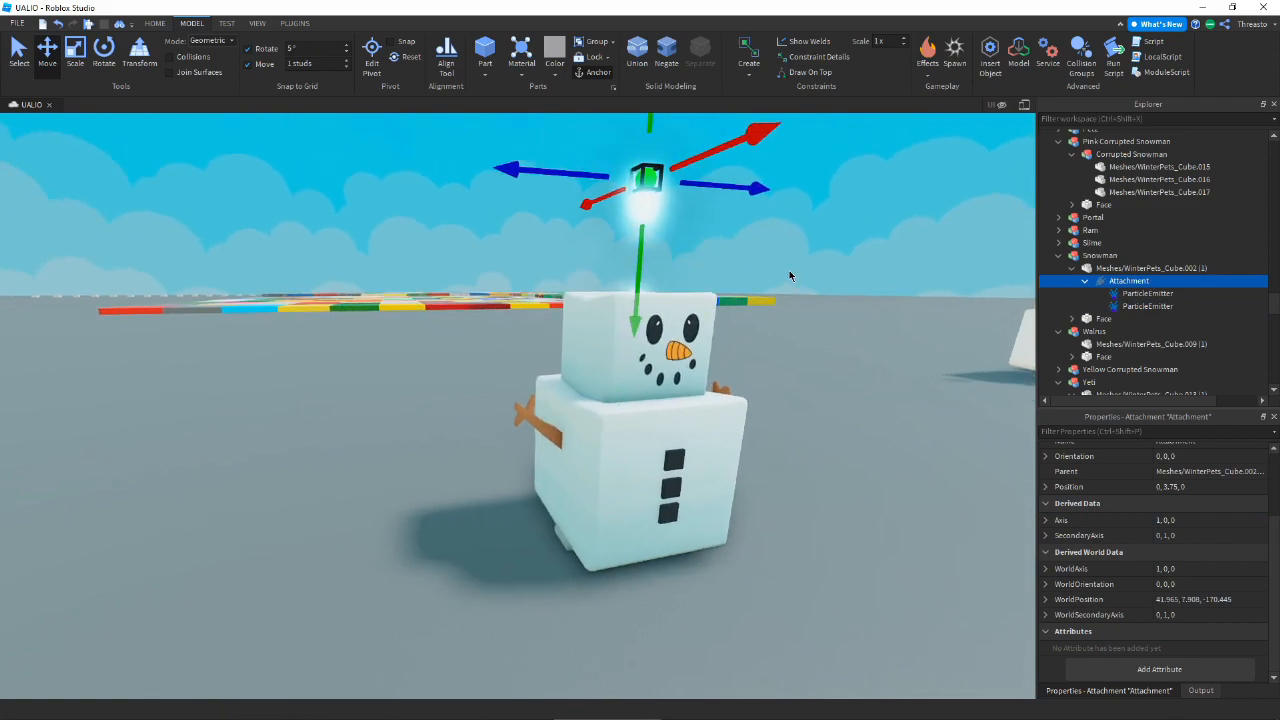
left_click(1140, 293)
left_click(1130, 306)
scroll(1170, 638, "down", 3)
left_click(1172, 561)
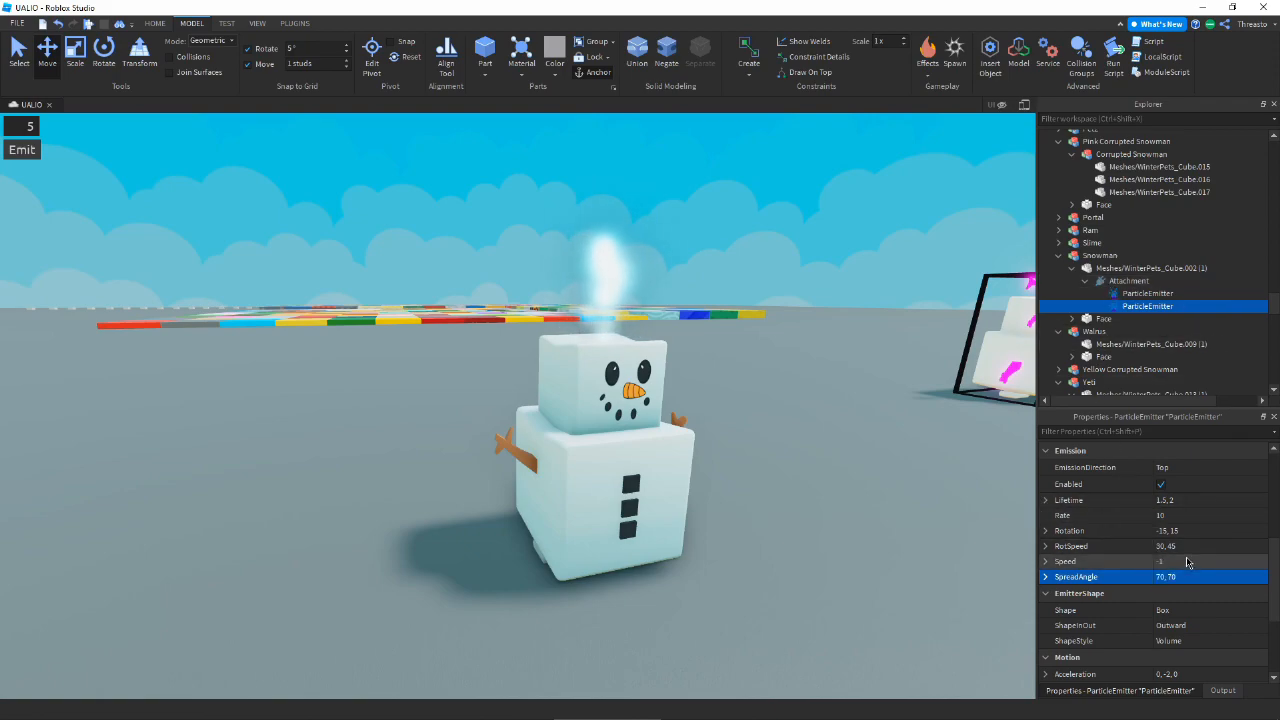
right_click_drag(829, 371, 803, 367)
key("d")
key("a")
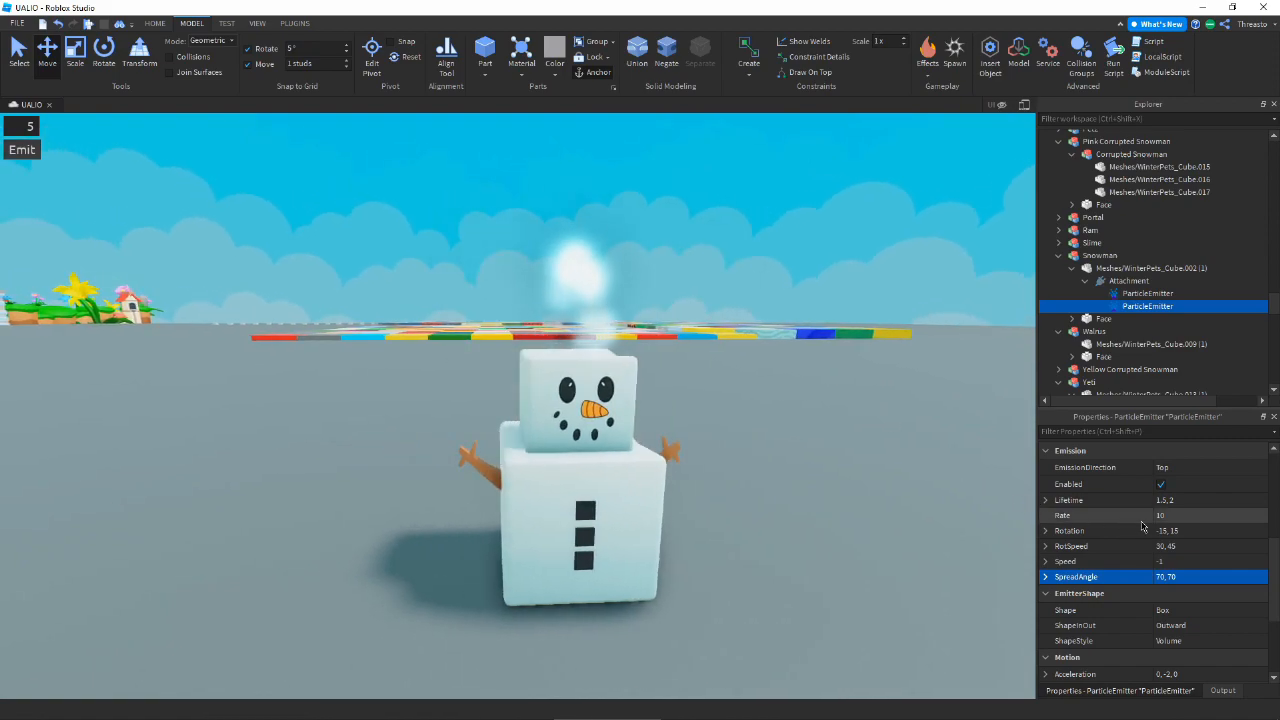
- Set the Snowman's glow emitter to a Drag of 1 and a ZOffset of 2
scroll(1194, 644, "down", 1)
left_click(1190, 659)
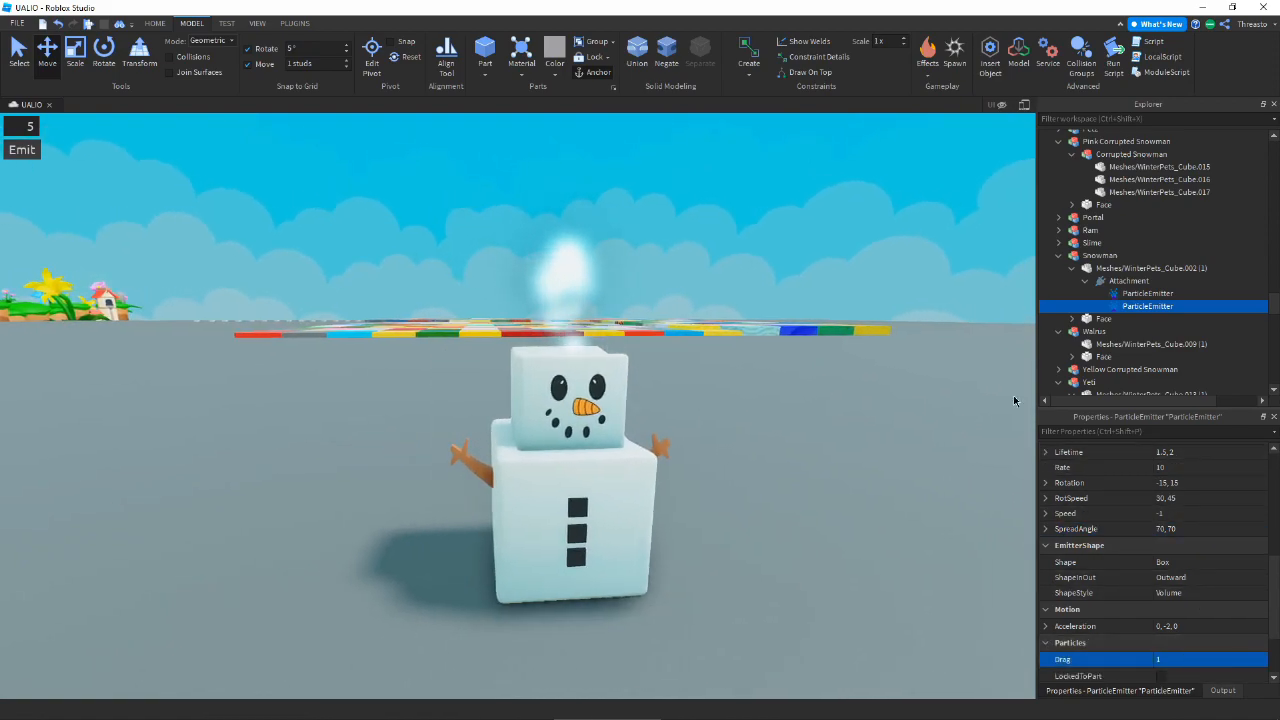
scroll(1198, 543, "up", 6)
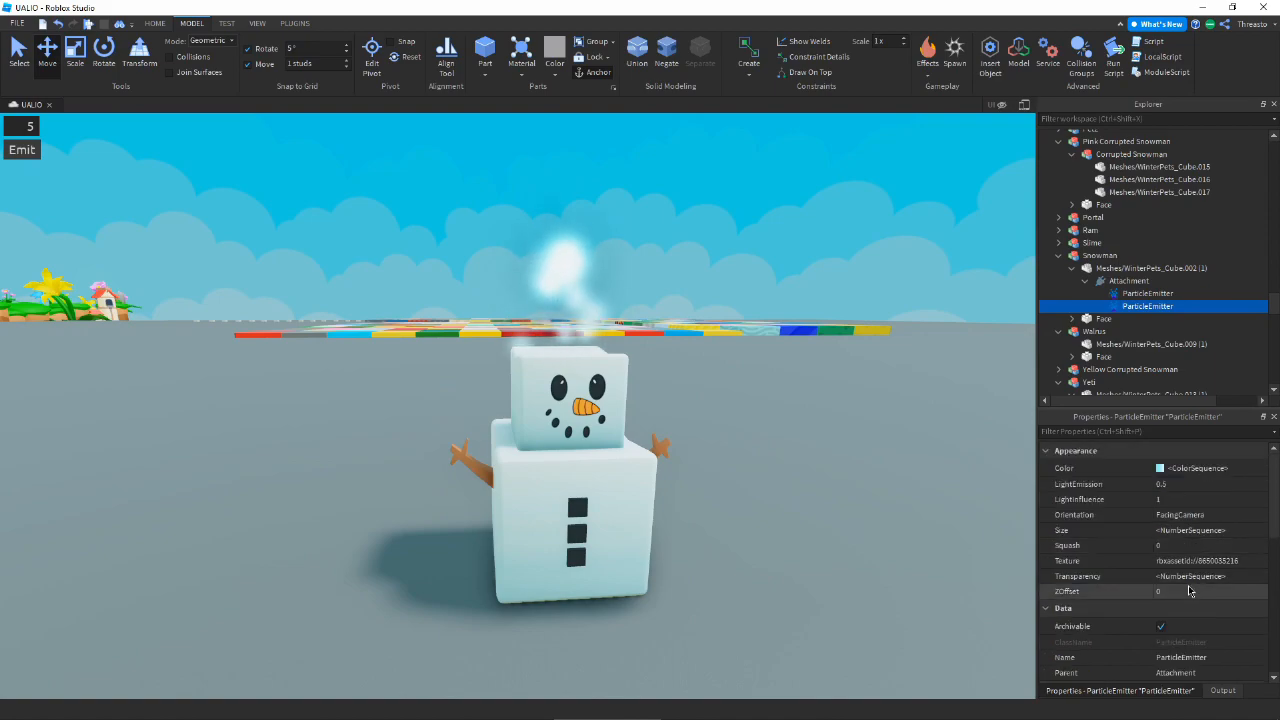
left_click(1189, 589)
type("2")
key("Return")
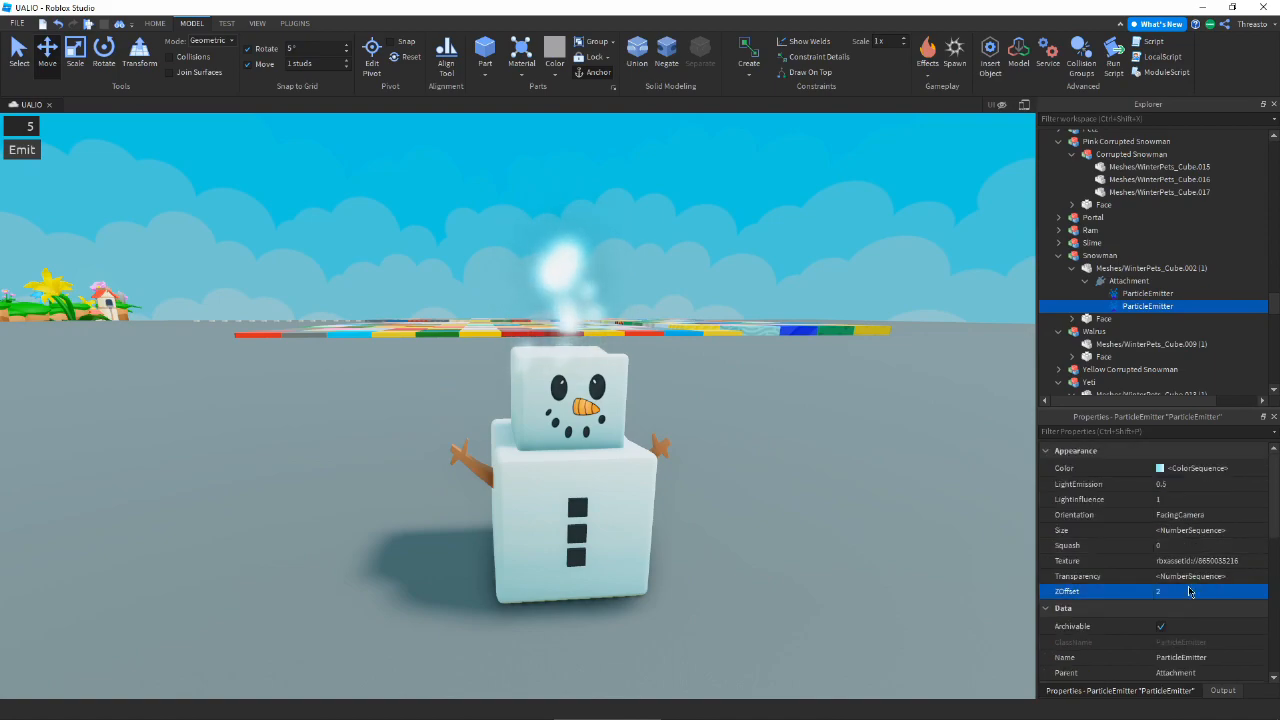
- Open the Transparency graph of the Snowman's glow emitter and move its window away from the model
key("a")
mouse_move(785, 564)
right_mouse_down()
mouse_move(769, 561)
mouse_move(779, 555)
right_mouse_up()
key("d")
key("w")
key("a")
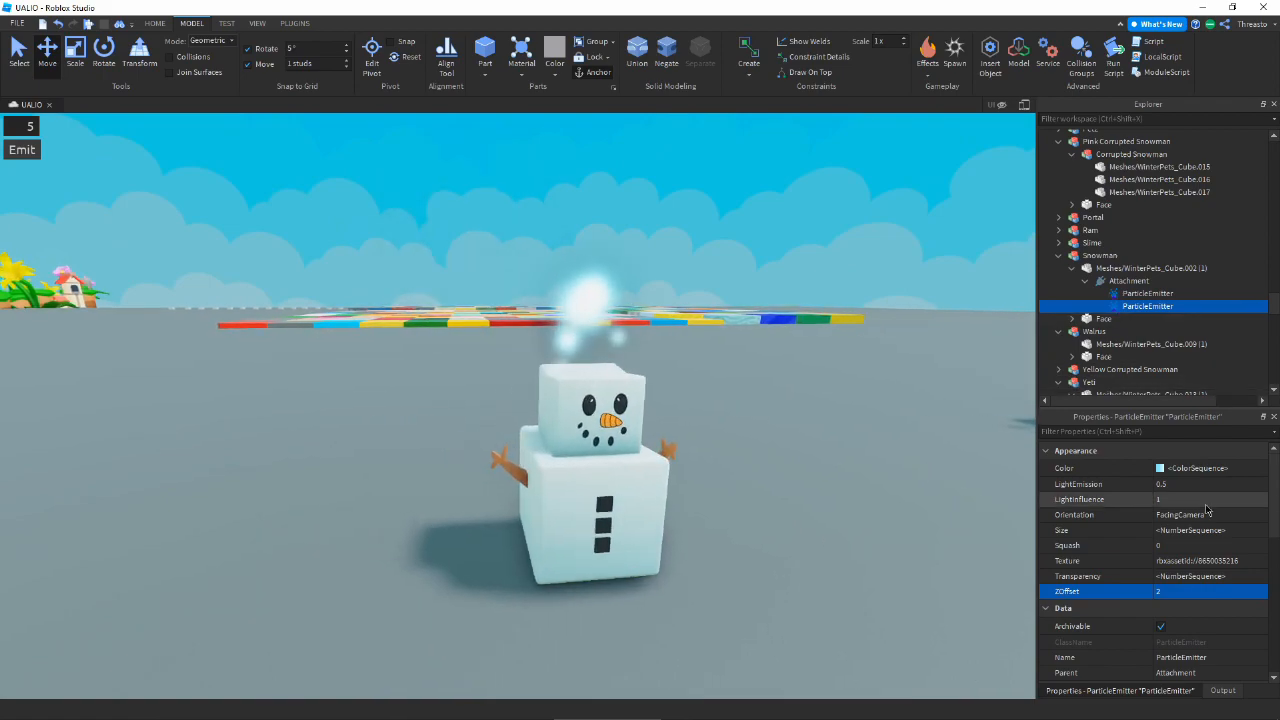
left_click(1190, 576)
left_click(1250, 577)
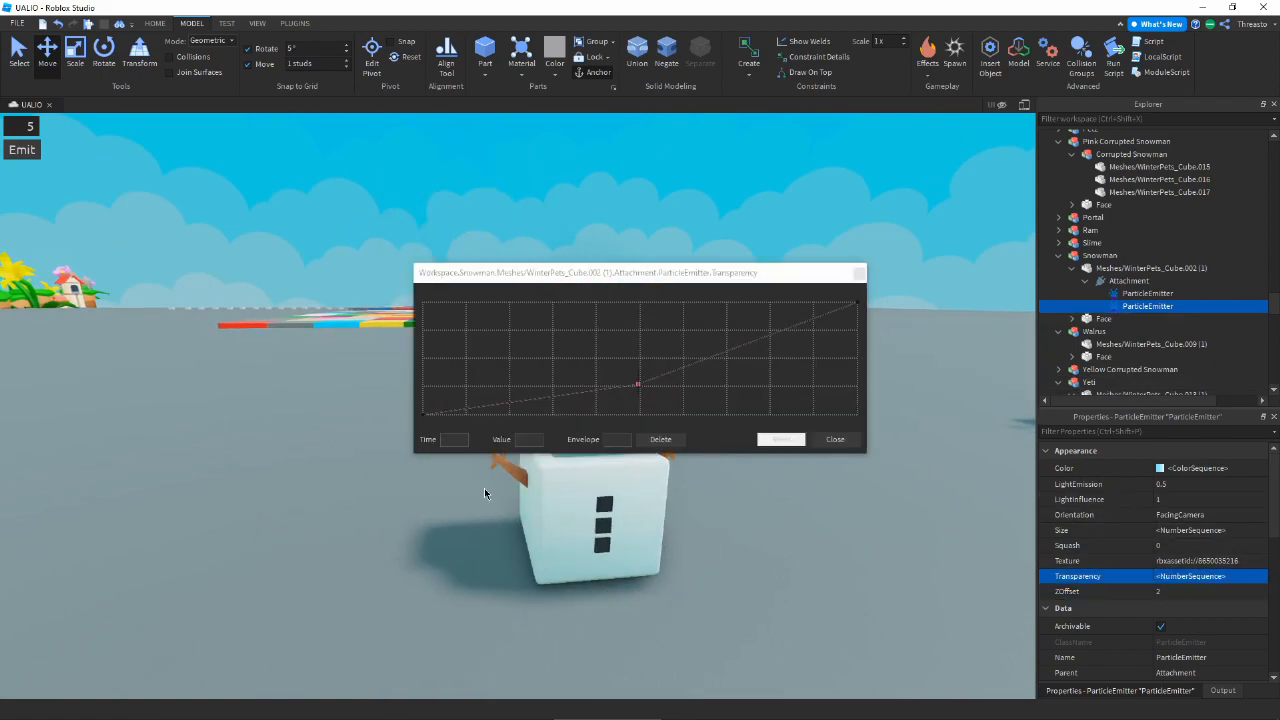
left_click_drag(565, 286, 1008, 90)
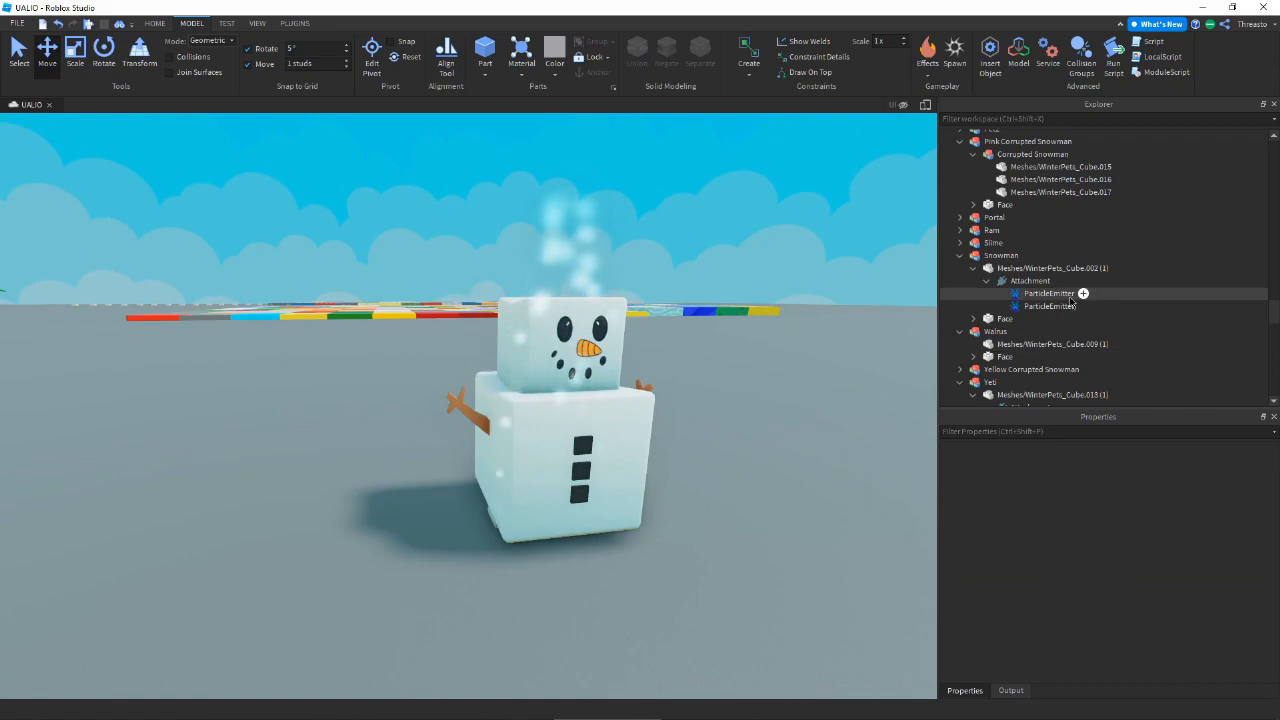
- Re-enable the smoke emitter in the Snowman's attachment
left_click(1065, 306)
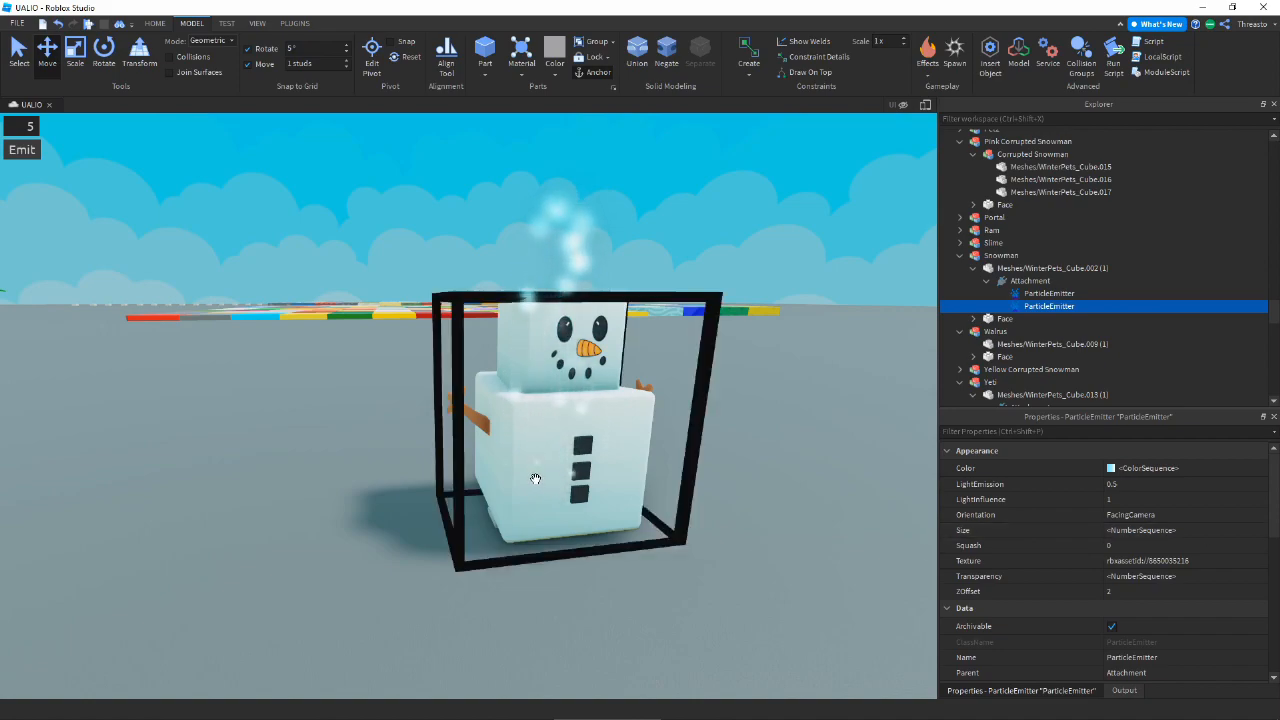
right_click_drag(872, 314, 910, 322)
left_click(1045, 293)
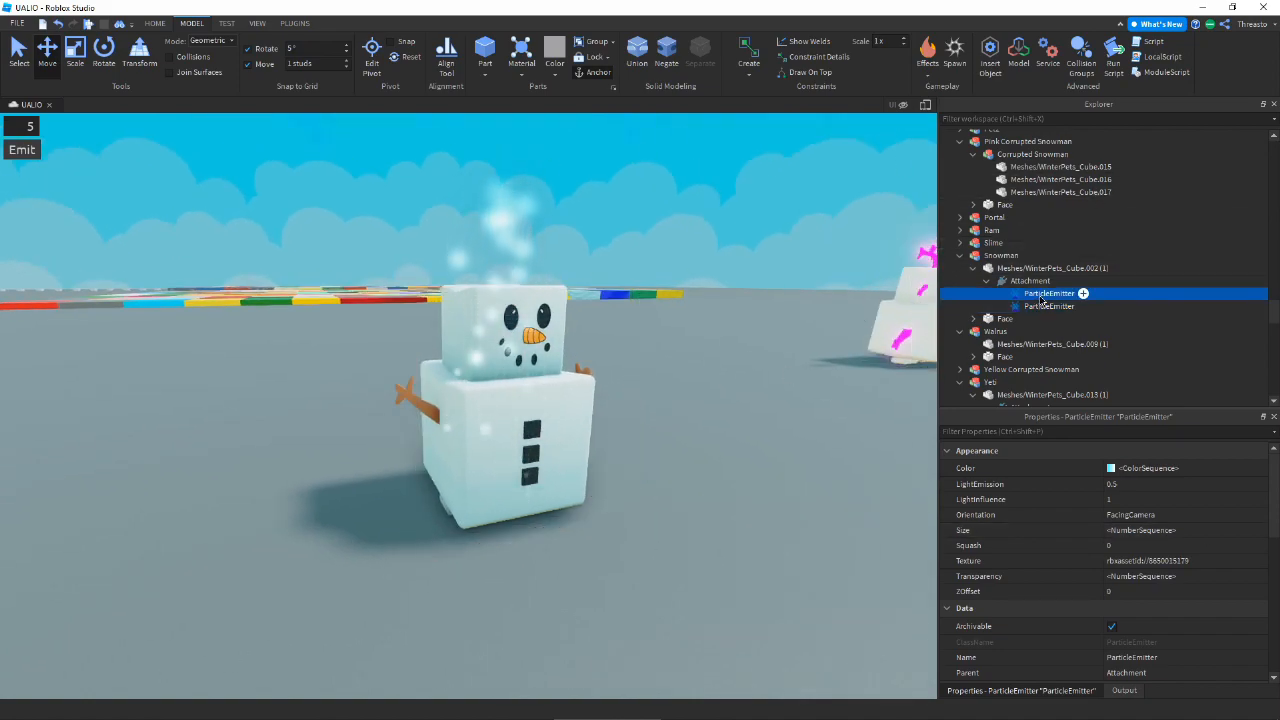
scroll(1125, 519, "down", 3)
scroll(1125, 540, "down", 2)
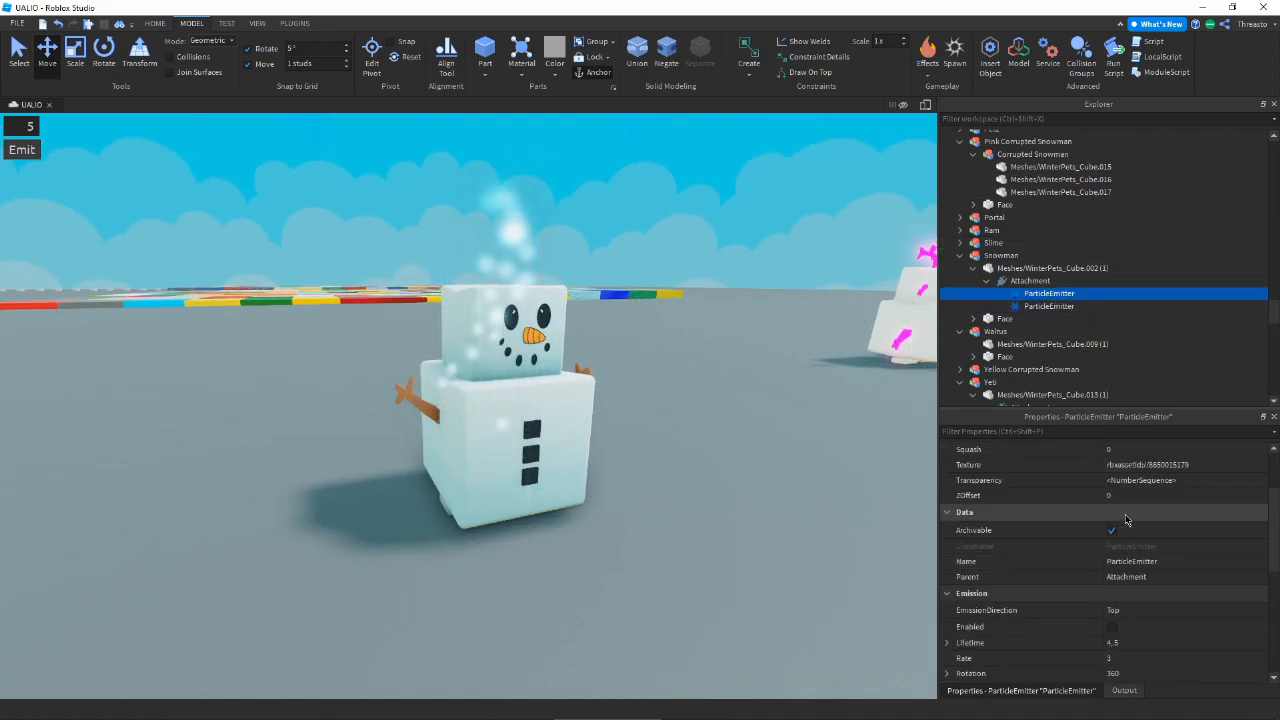
scroll(1120, 588, "down", 1)
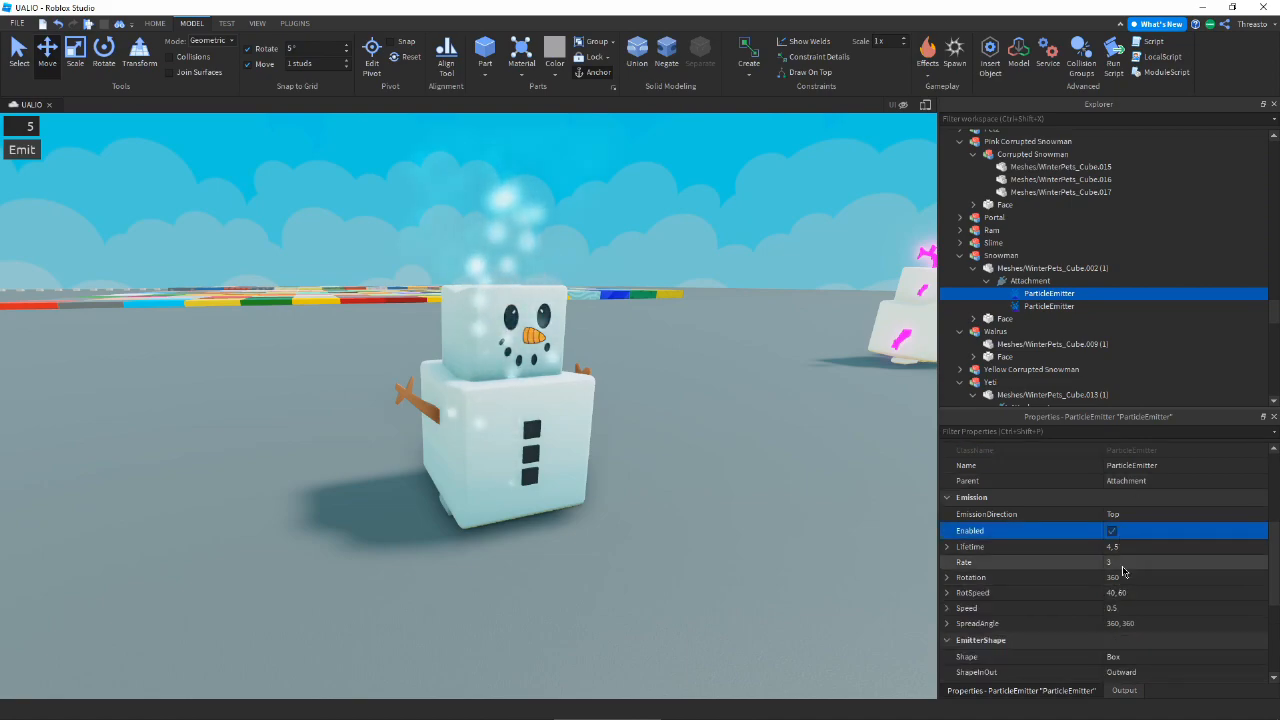
- Try a Rate of -3 for the Snowman's smoke emitter
left_click(1115, 562)
type("-3")
key("Return")
- Lower the Size graph of the Snowman's smoke emitter to about 2 from its start to its middle keypoint, removing the extra keypoints
scroll(1140, 556, "up", 4)
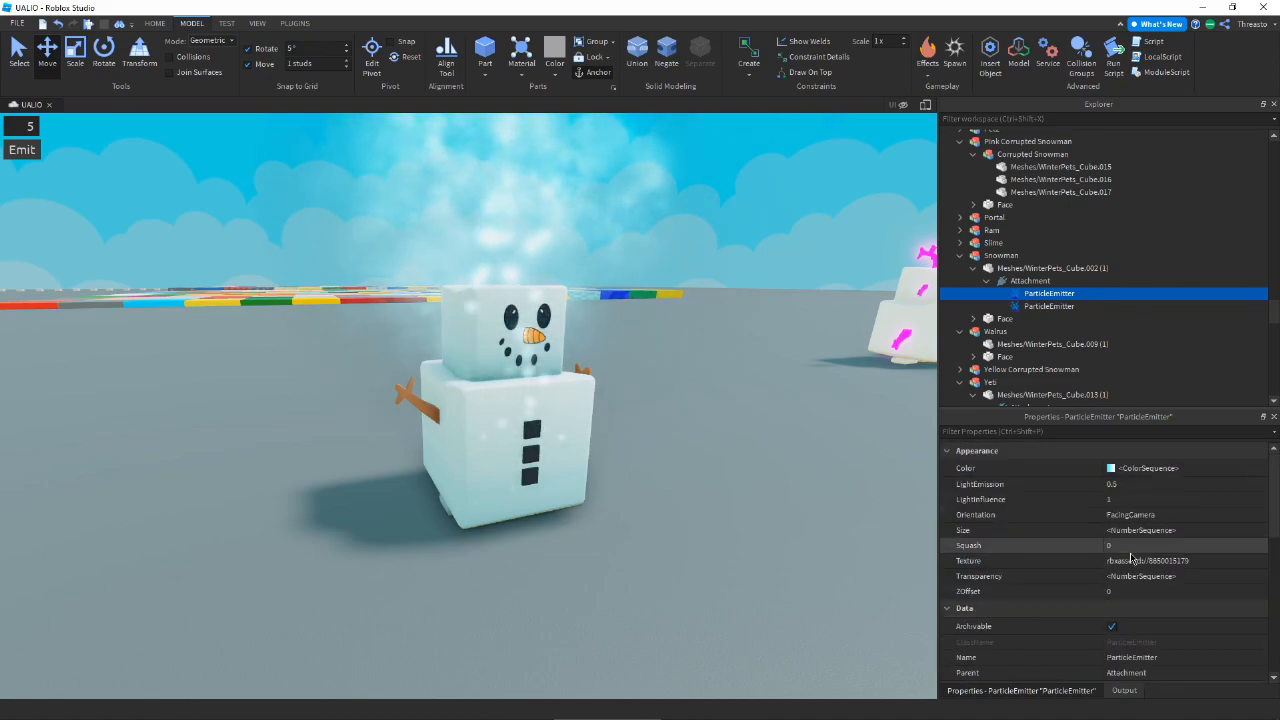
left_click(1243, 532)
left_click(1258, 531)
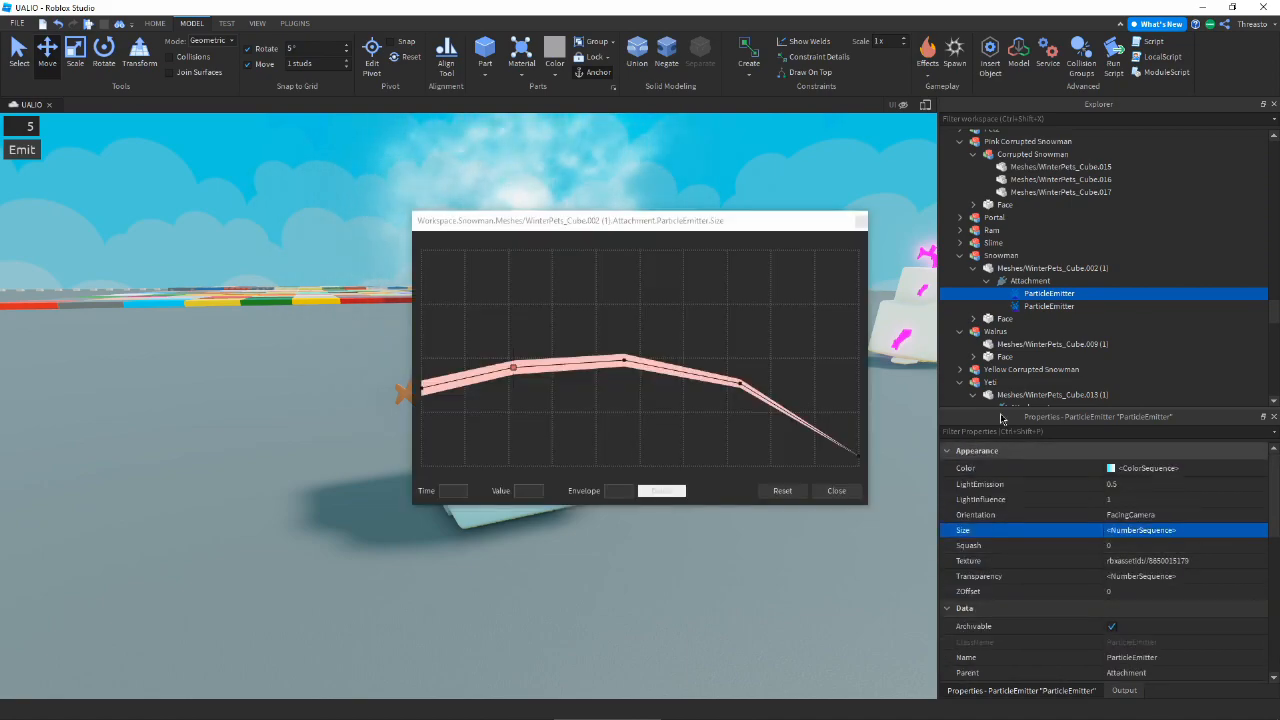
left_click(422, 389)
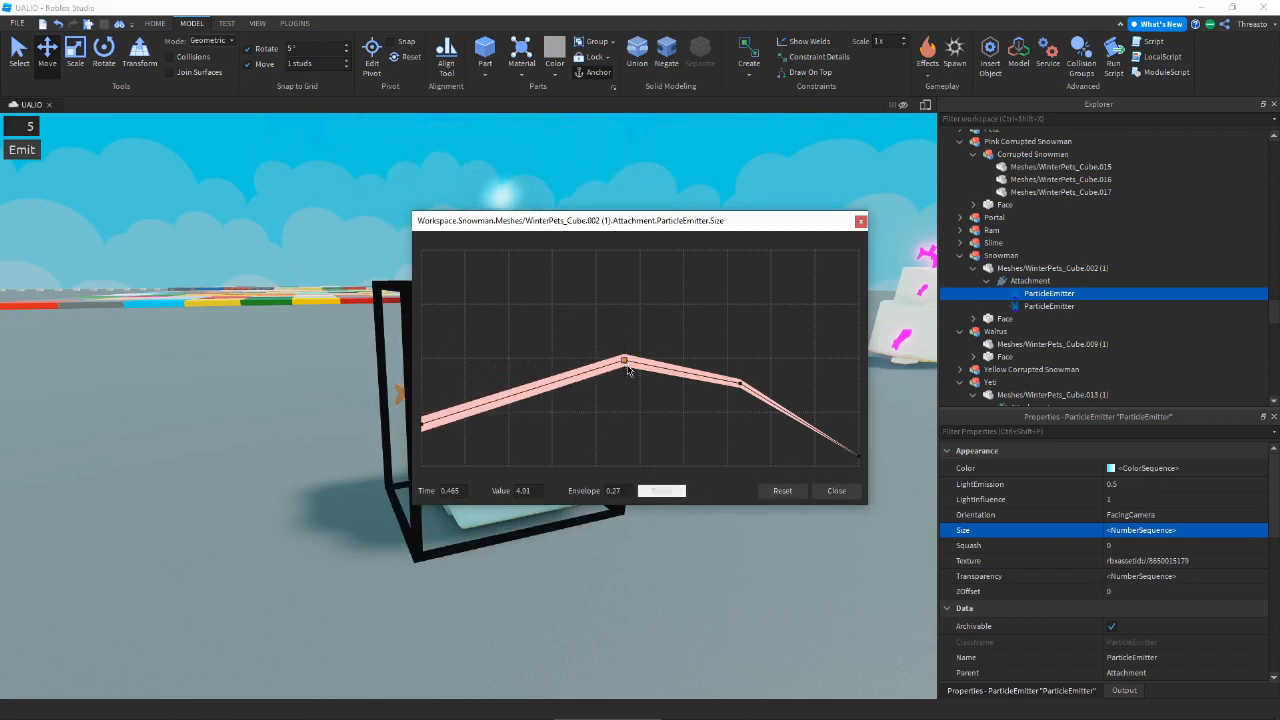
left_click_drag(627, 367, 604, 418)
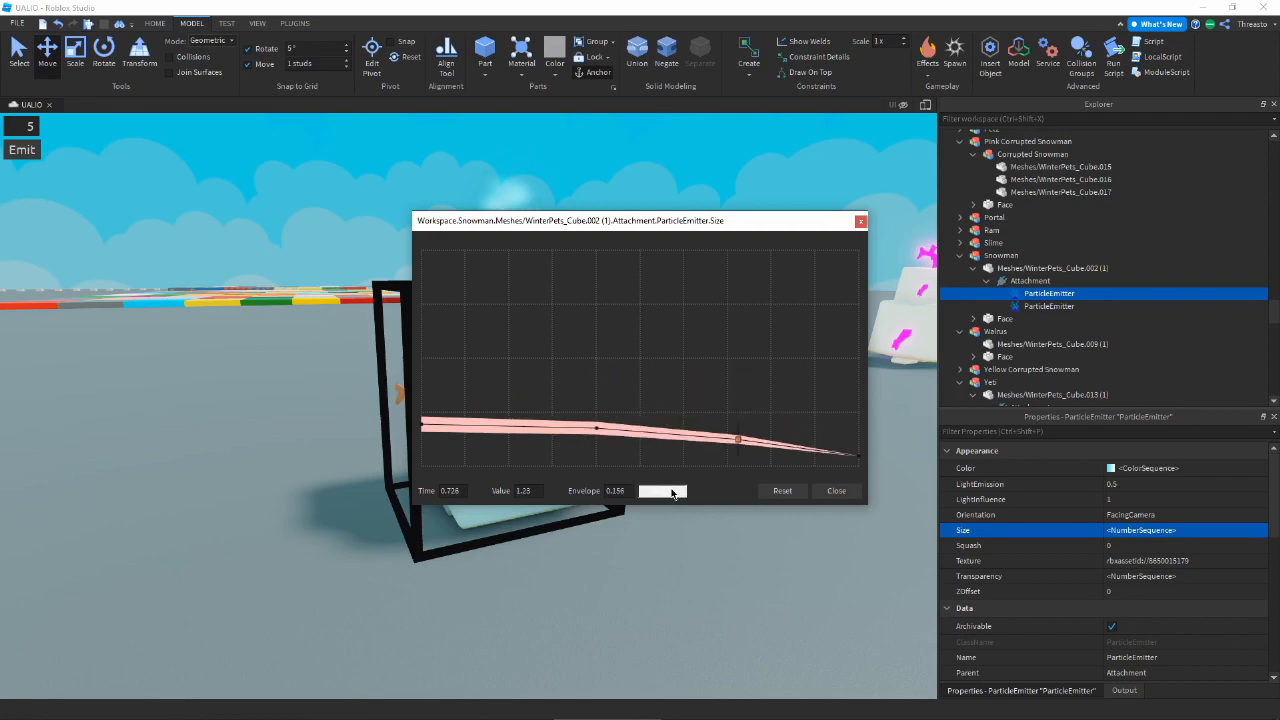
left_click_drag(661, 220, 686, 421)
left_click_drag(824, 267, 970, 267)
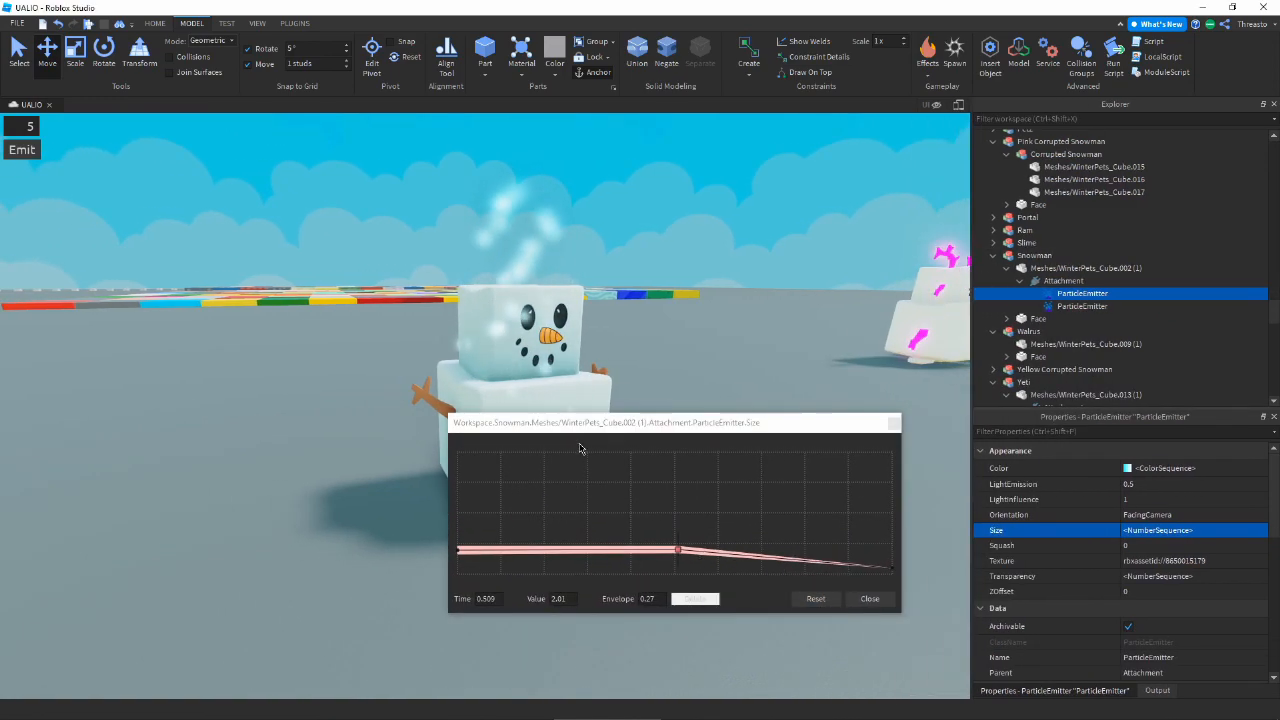
left_click_drag(591, 434, 735, 490)
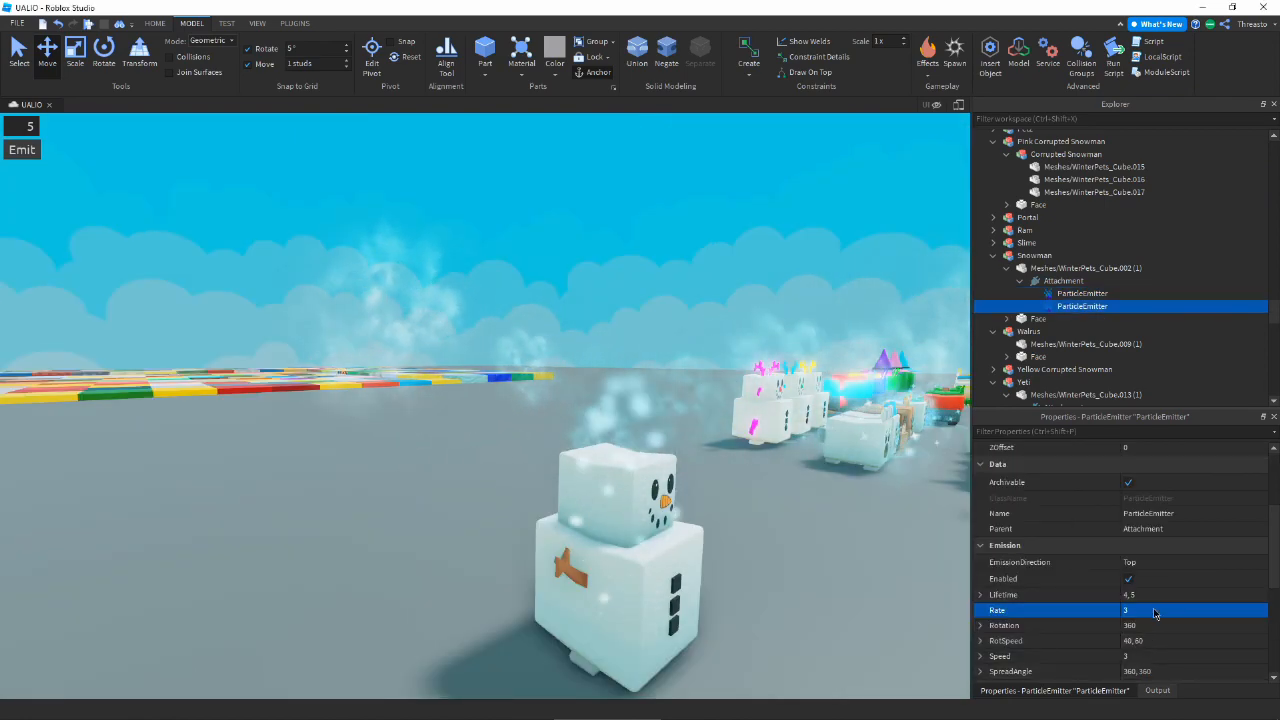
- Set the Snowman's smoke emitter to a Speed of -3 and a SpreadAngle of 40, 40
left_click(1145, 656)
type("-3")
right_click_drag(826, 502, 826, 502)
key("d")
key("w")
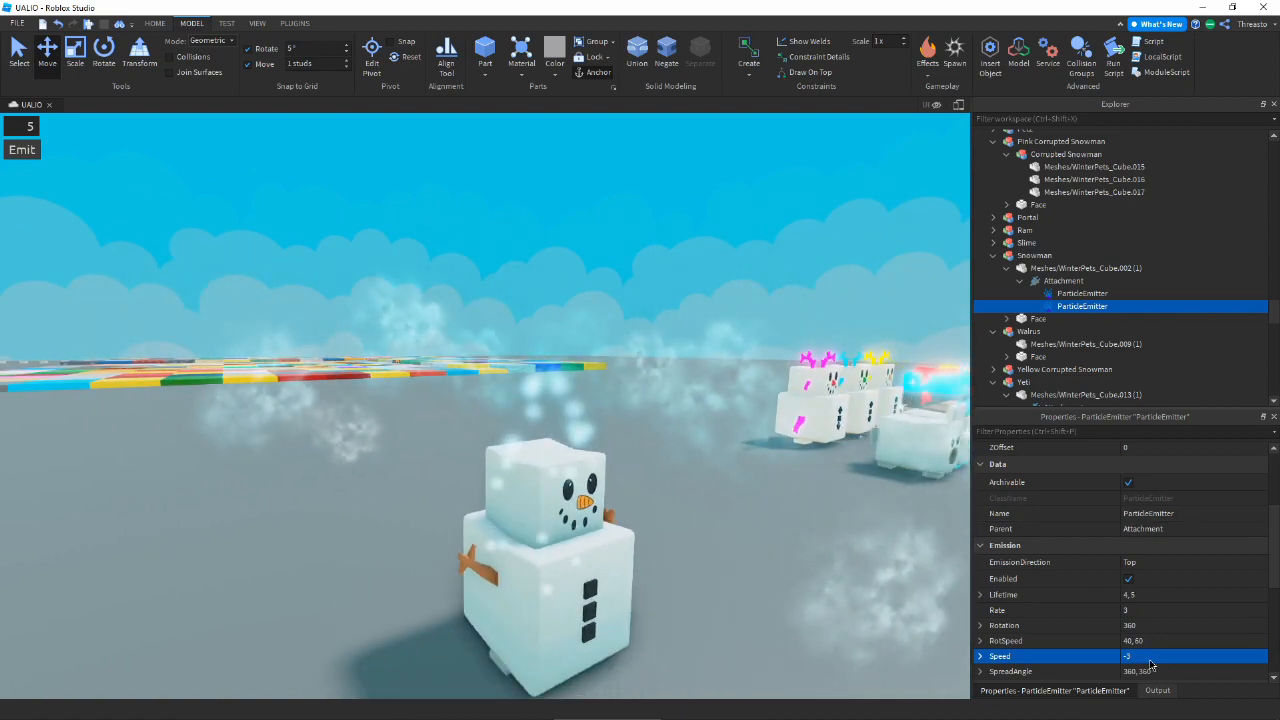
scroll(1160, 620, "down", 1)
left_click(1166, 623)
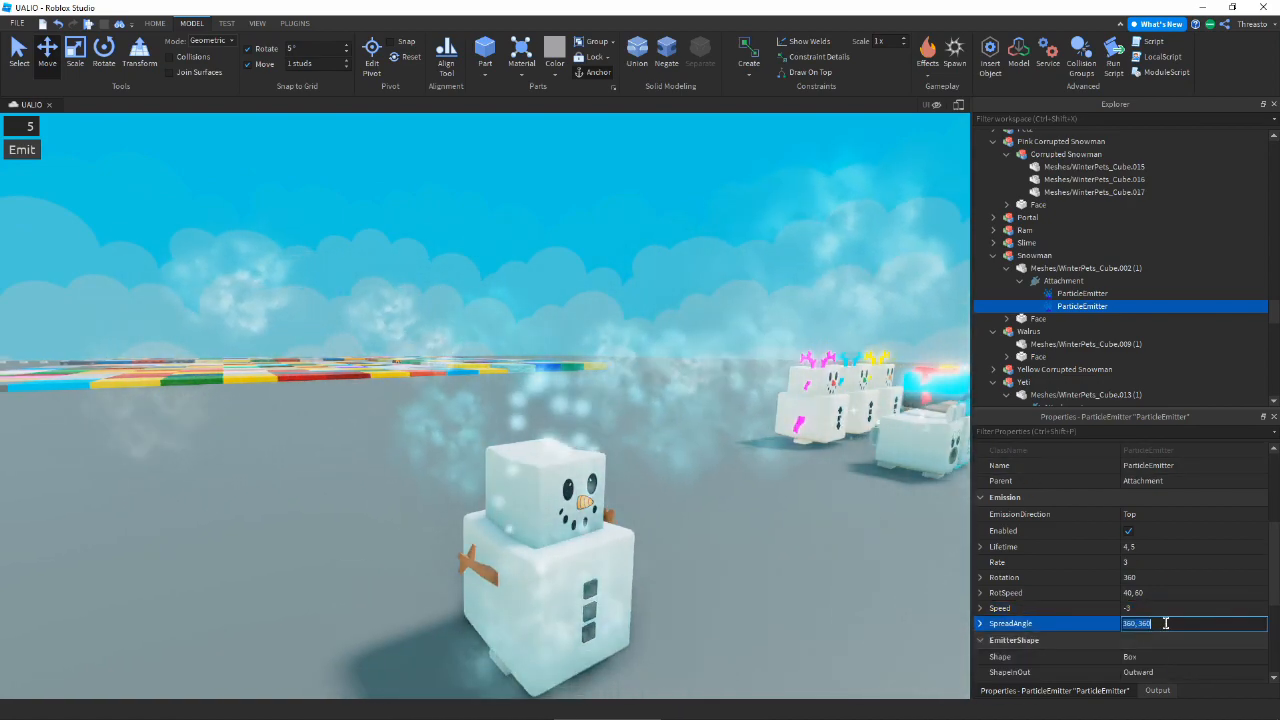
type("40")
key("Return")
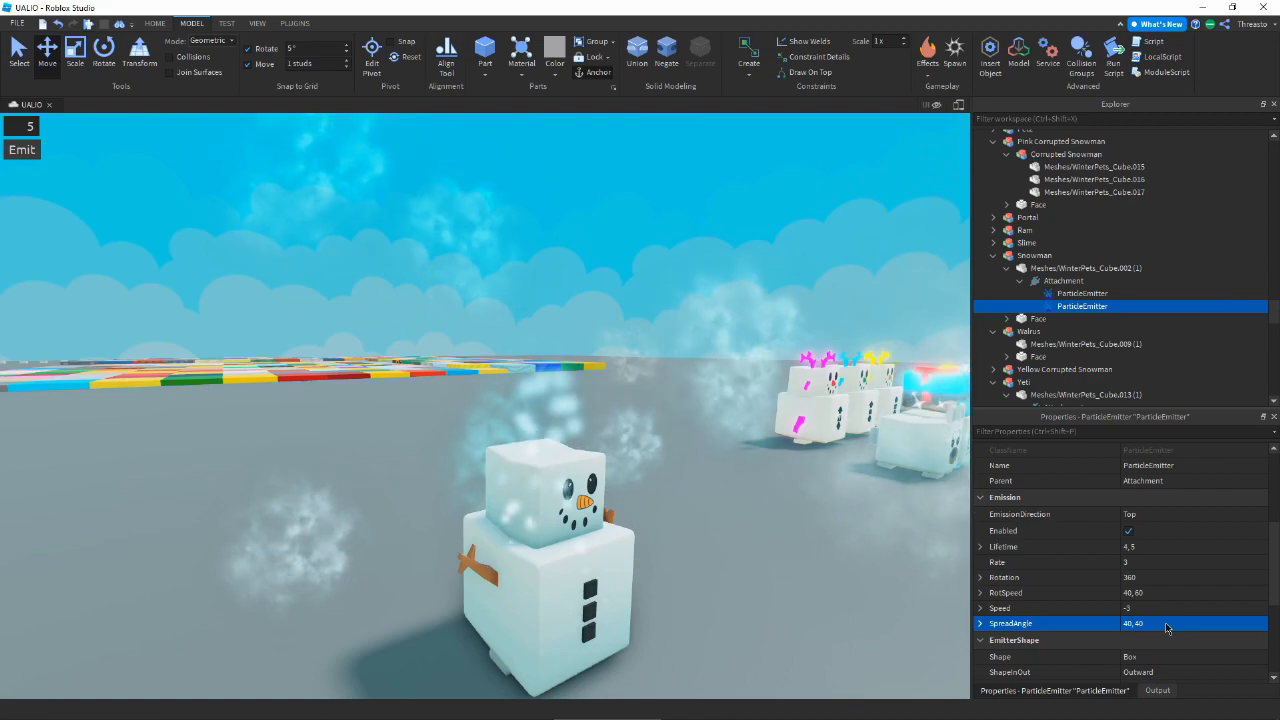
- Change the smoke emitter's Color to a pale icy blue of 199, 246, 255
scroll(1166, 623, "up", 4)
left_click(1125, 468)
left_click(1127, 468)
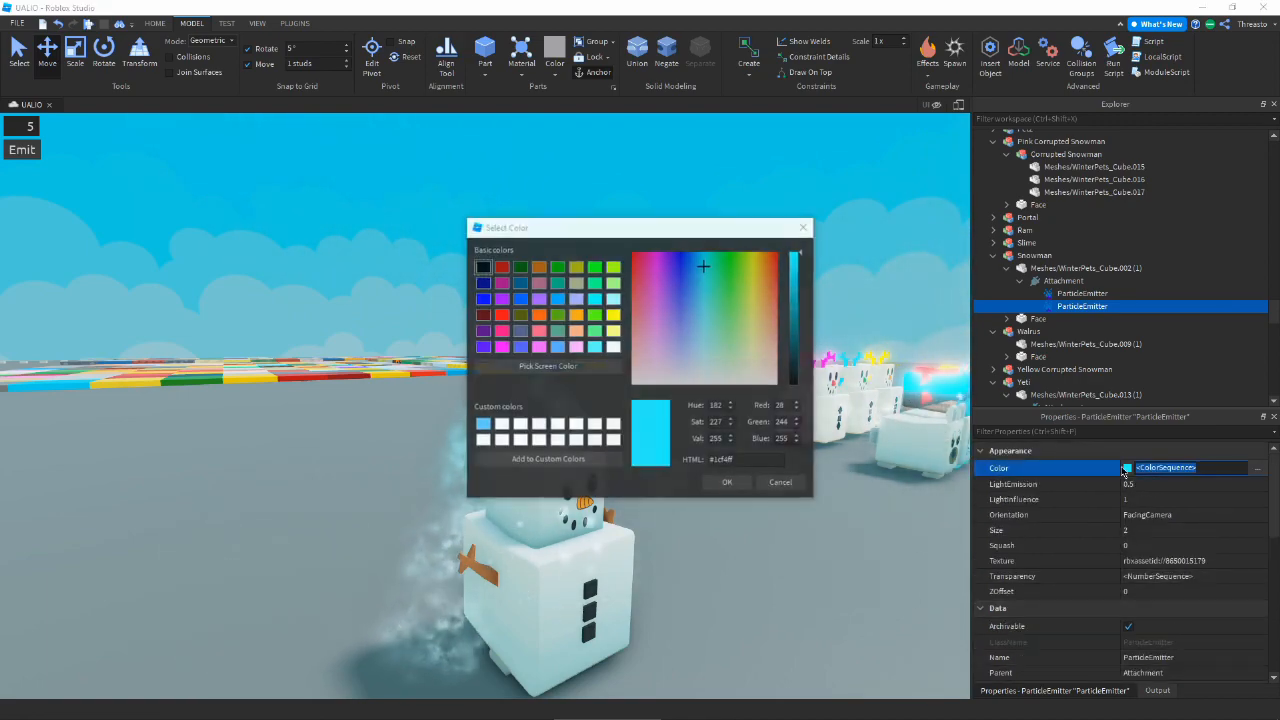
left_click(694, 361)
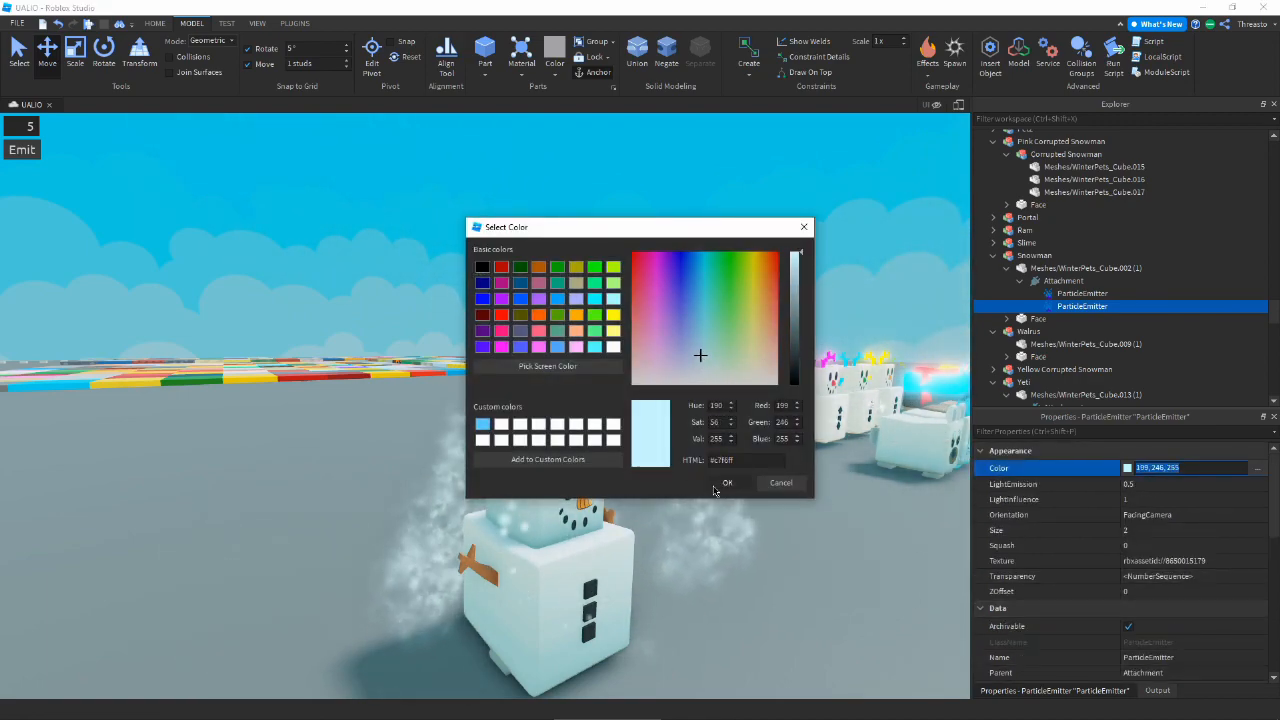
left_click(726, 483)
- Narrow the SpreadAngle of the Snowman's smoke emitter to 10, 10
scroll(1113, 575, "down", 5)
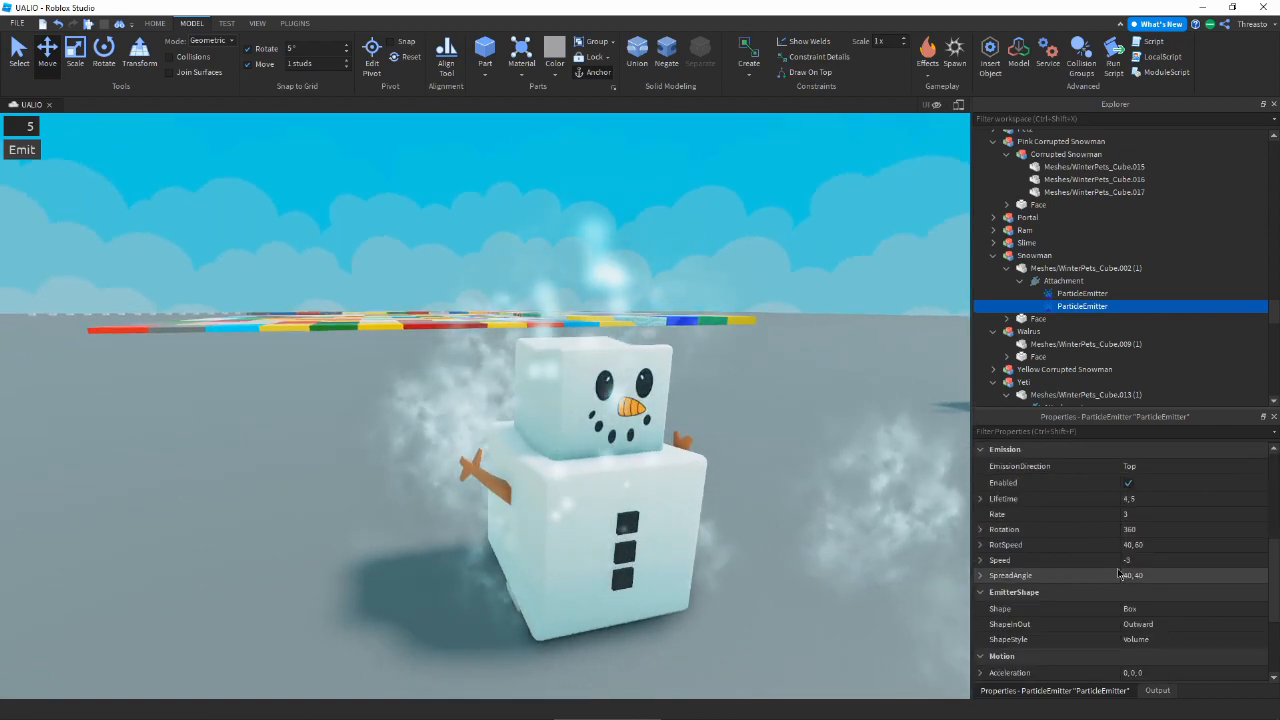
left_click(1130, 575)
type("10, 10")
key("Return")
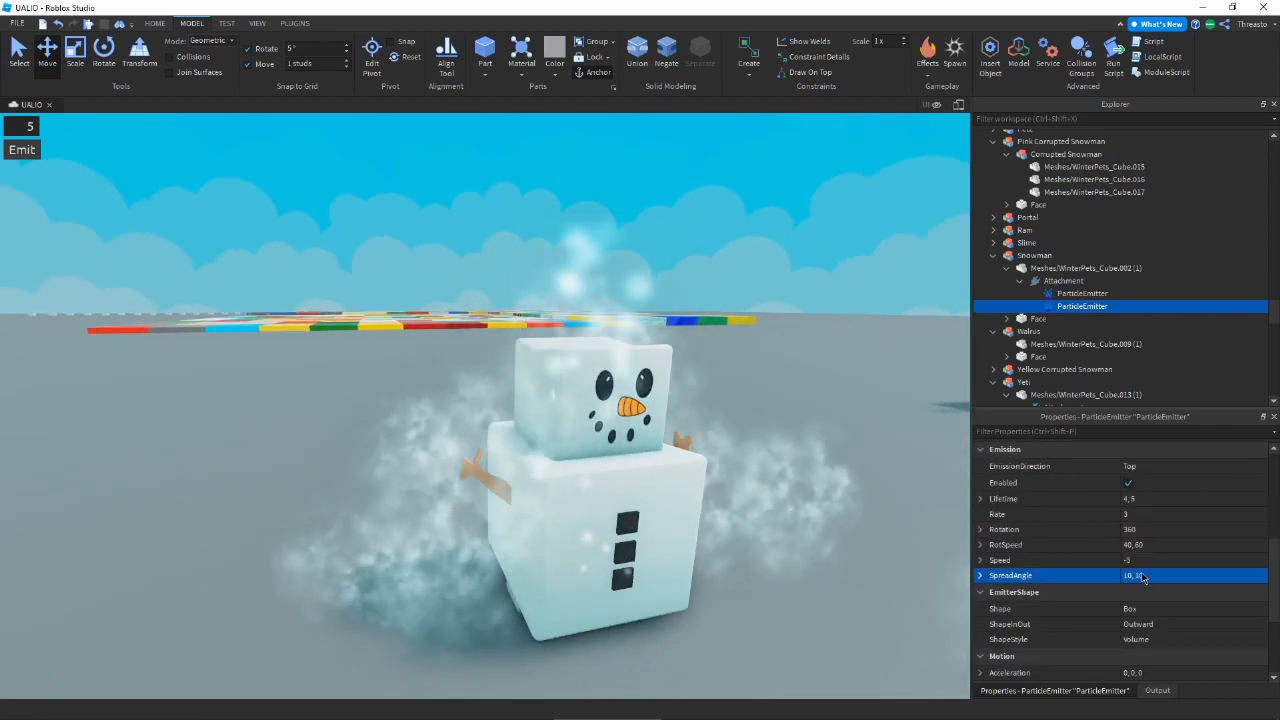
- Set the ZOffset to 2 on the Snowman's smoke emitter and to 3 on its glow emitter
scroll(1150, 570, "up", 5)
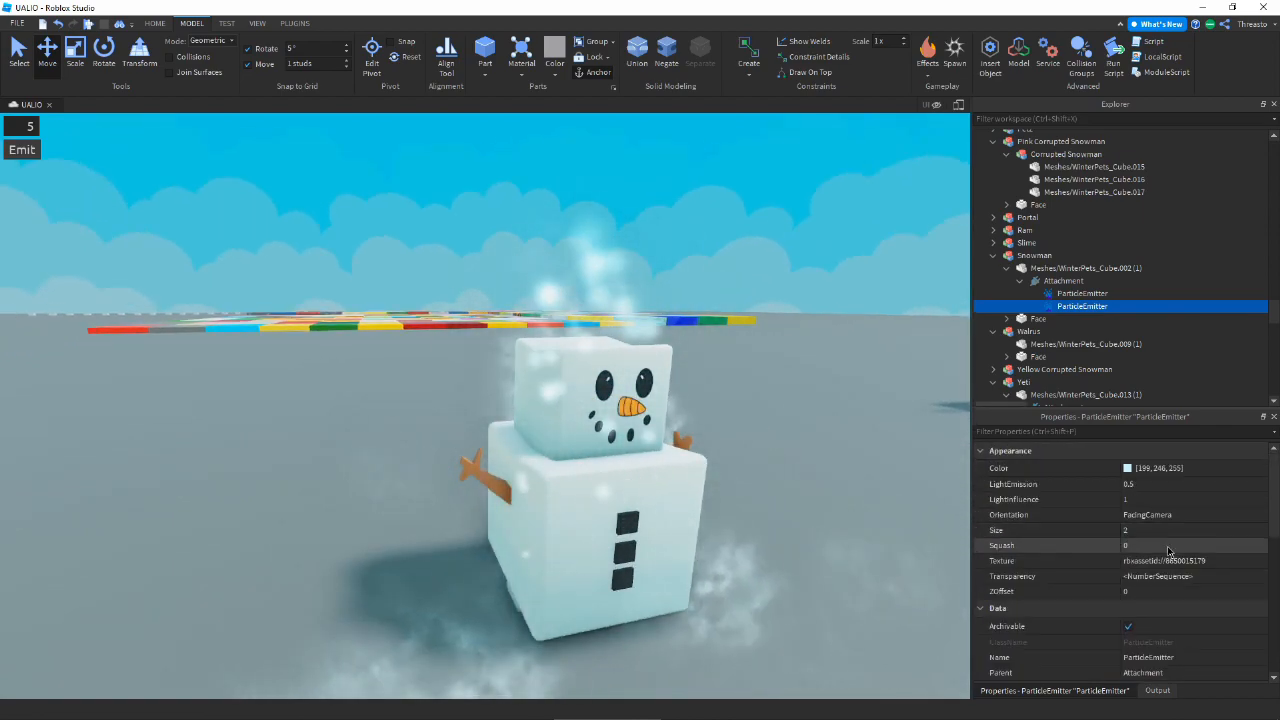
left_click(1162, 591)
type("2")
left_click(1063, 281)
left_click(1082, 293)
left_click(1182, 591)
type("3")
key("Return")
right_click_drag(741, 514, 741, 520)
key("d")
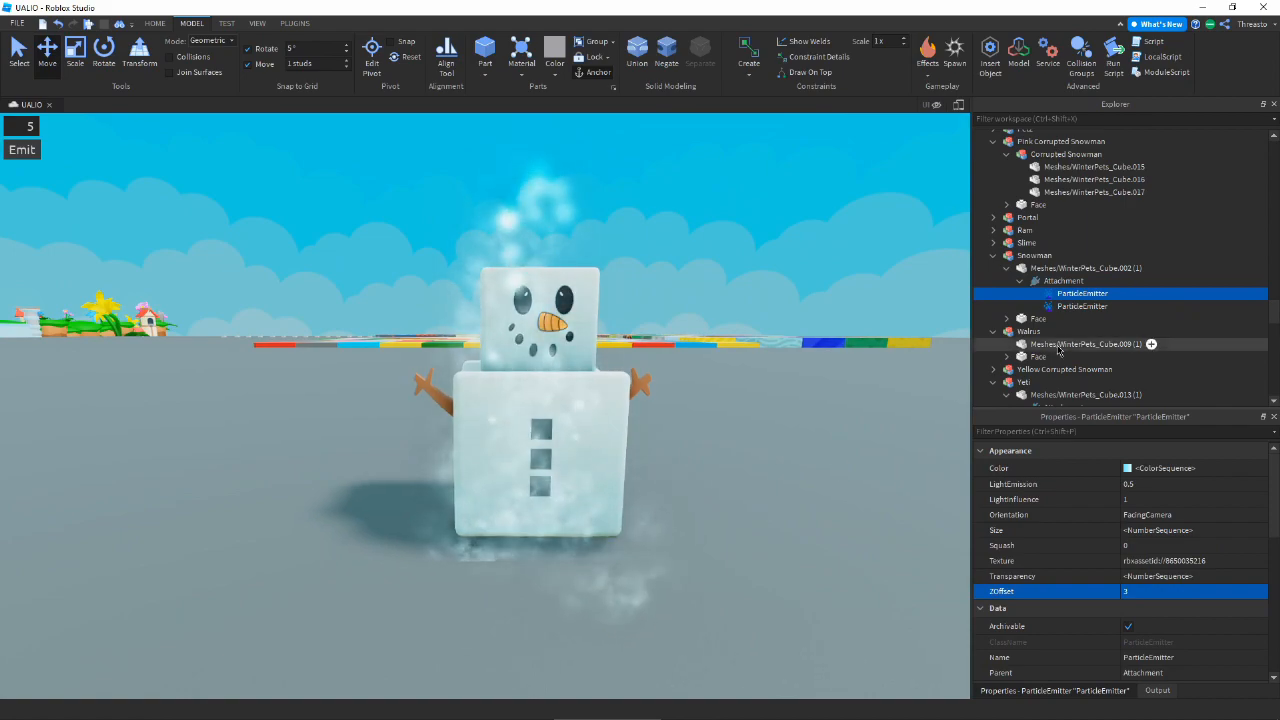
- Shorten the Lifetime of the Snowman's smoke emitter to 2.5, 3
left_click(1090, 306)
scroll(1144, 569, "down", 3)
scroll(1144, 569, "down", 1)
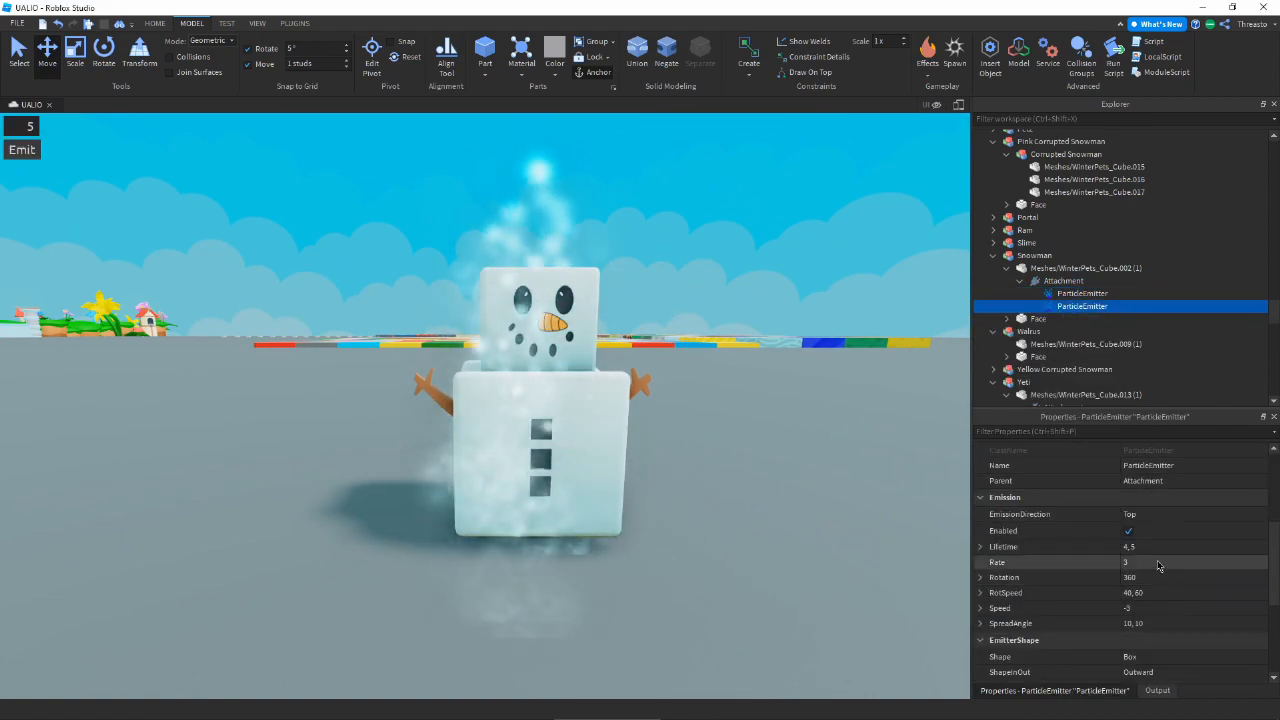
left_click(1150, 548)
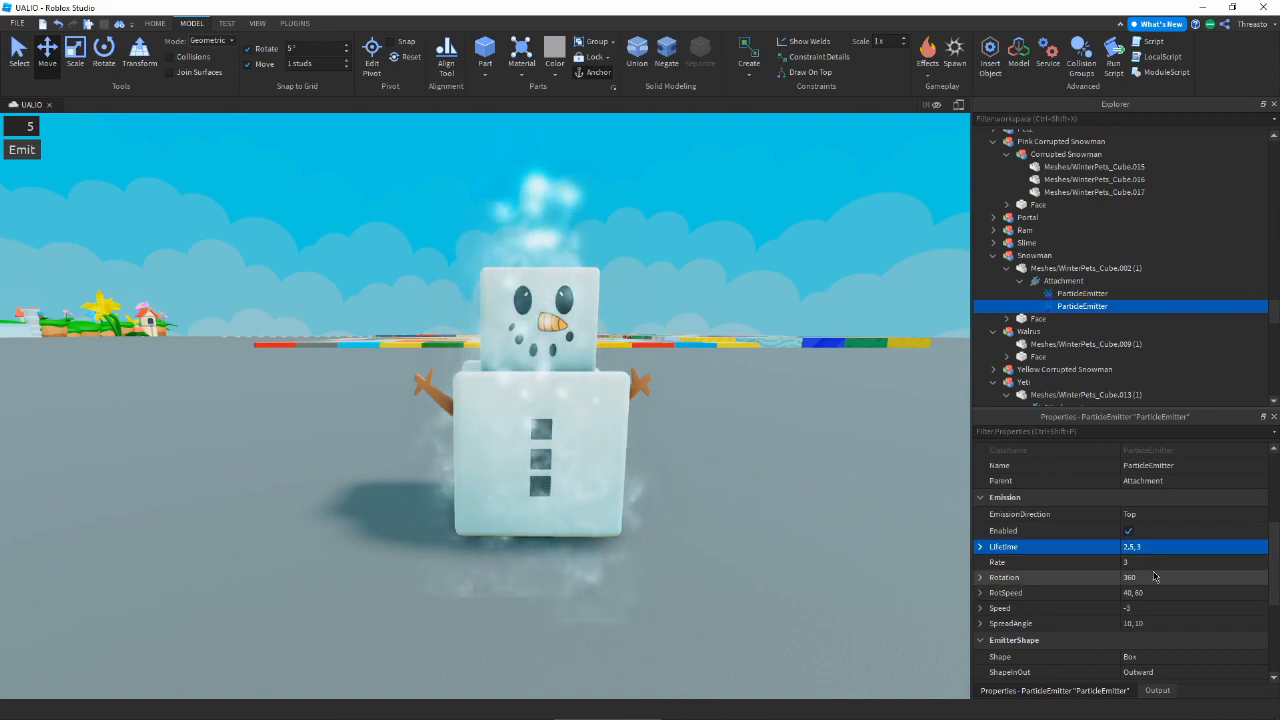
- Give the Snowman's smoke emitter a Y acceleration of -0.5
scroll(1156, 574, "down", 2)
left_click(982, 626)
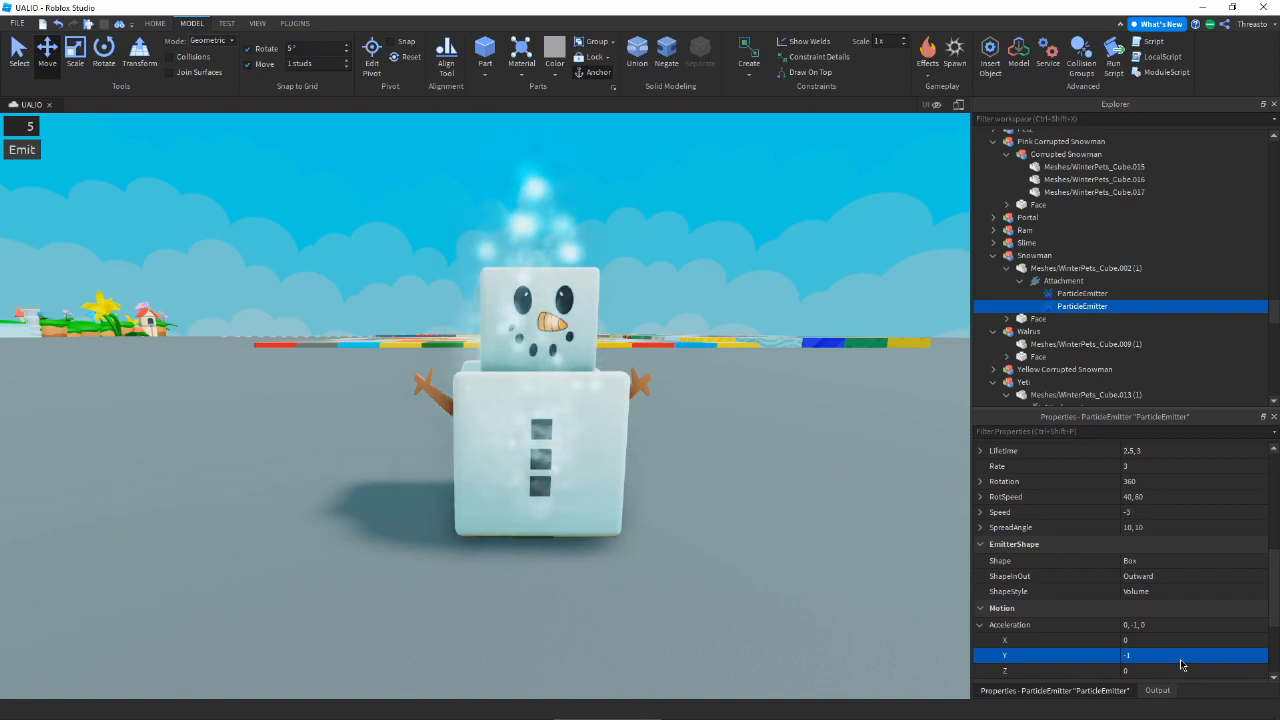
left_click(1174, 658)
type("-")
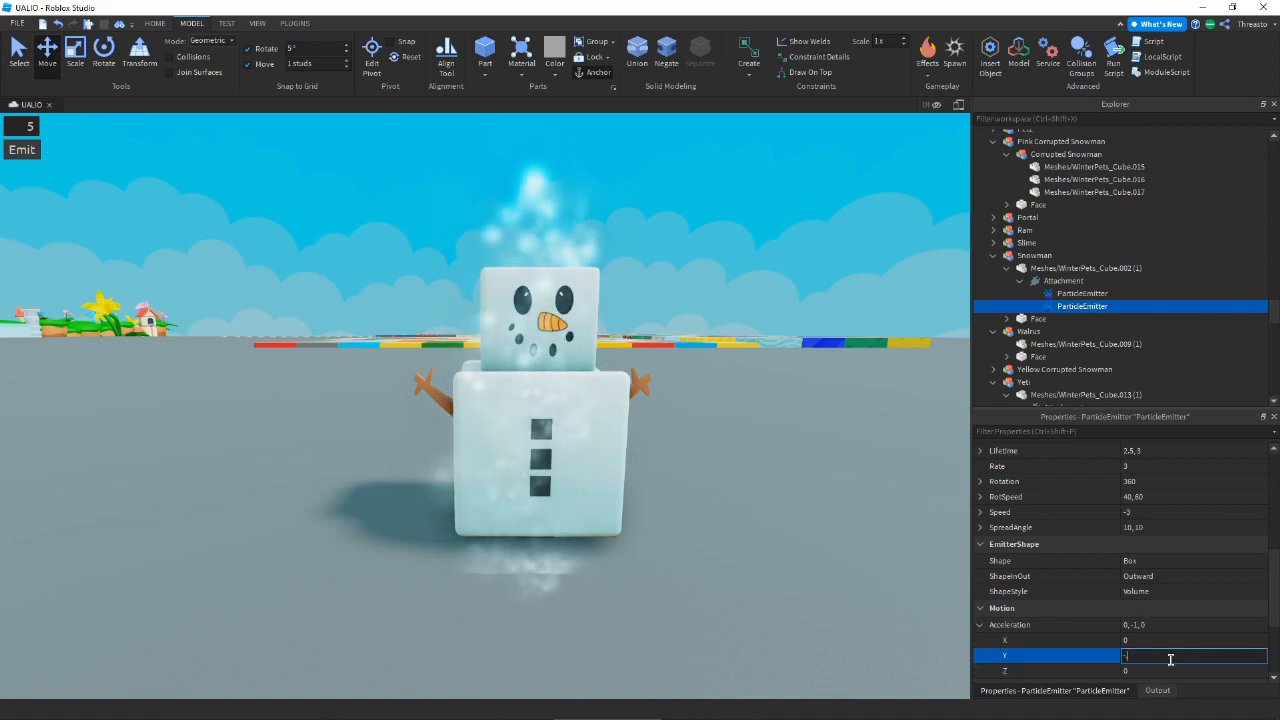
type("0.5")
key("Return")
right_click_drag(847, 496, 850, 496)
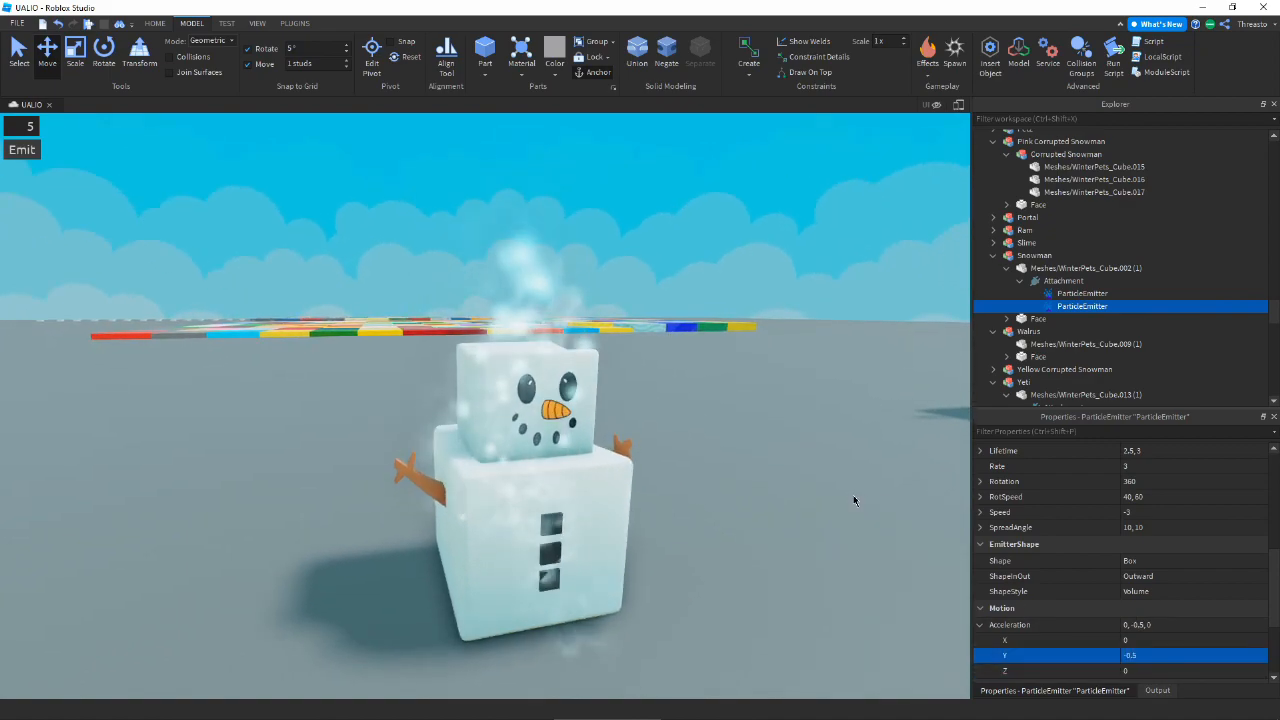
- Raise the LightEmission of the Snowman's smoke emitter to 1
scroll(1120, 560, "up", 10)
left_click(1136, 485)
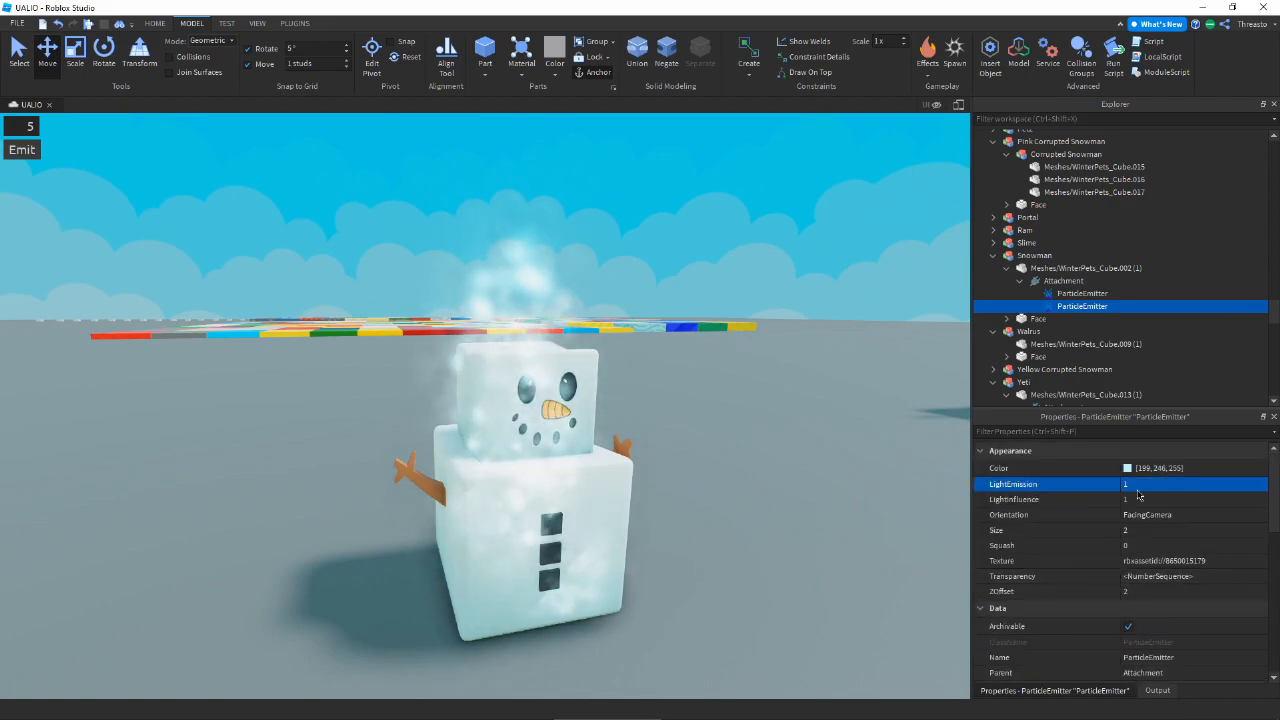
right_click_drag(865, 445, 937, 432)
left_click(1127, 468)
left_click_drag(700, 341, 700, 320)
left_click(804, 227)
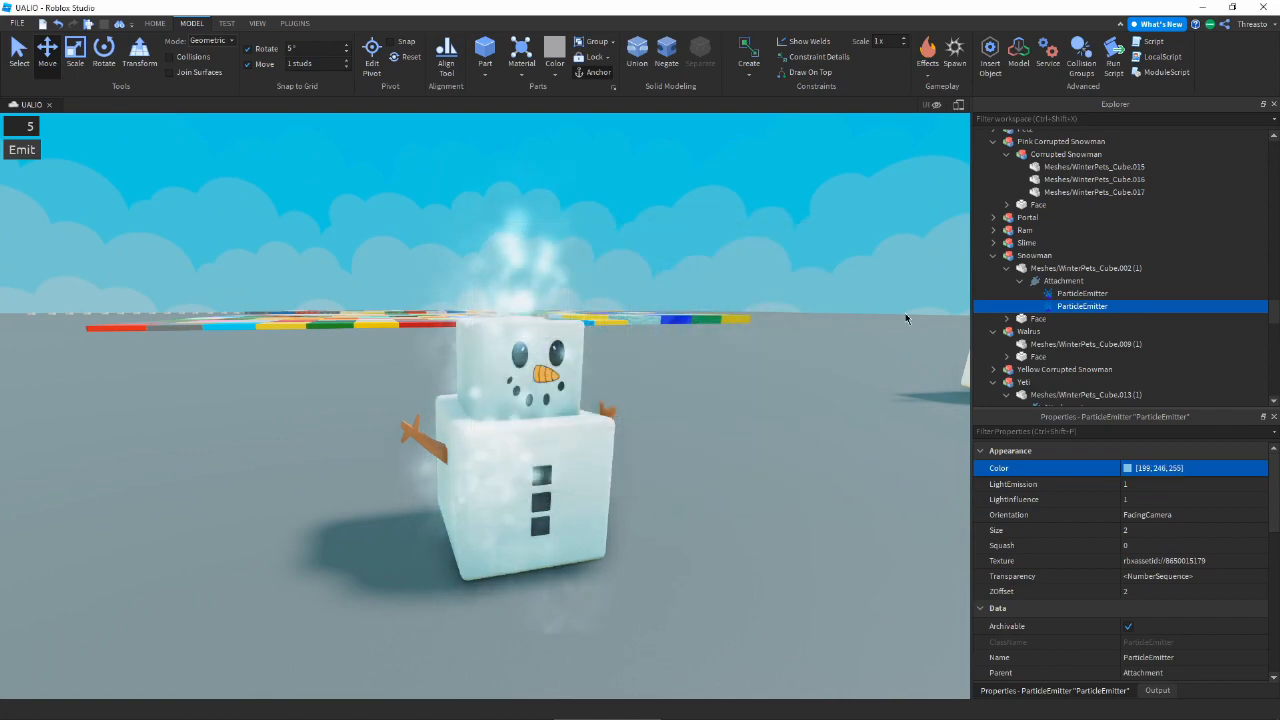
- Adjust the smoke emitter's Transparency graph, placing the early keypoint at about time 0.21 with a value of 0.261
key("d")
right_click_drag(822, 443, 822, 443)
key("a")
left_click(1257, 577)
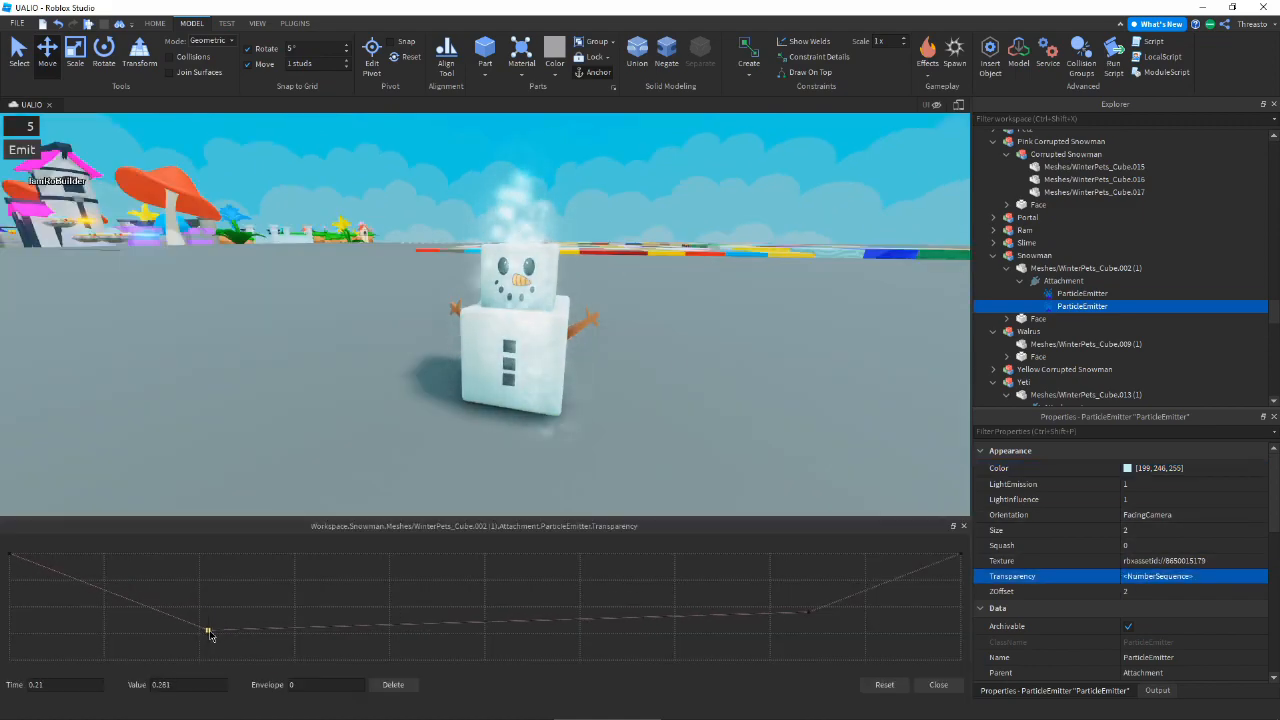
left_click(938, 684)
- Add a keypoint to the smoke emitter's Size graph at about time 0.695 with a value of about 3.01
left_click(1257, 530)
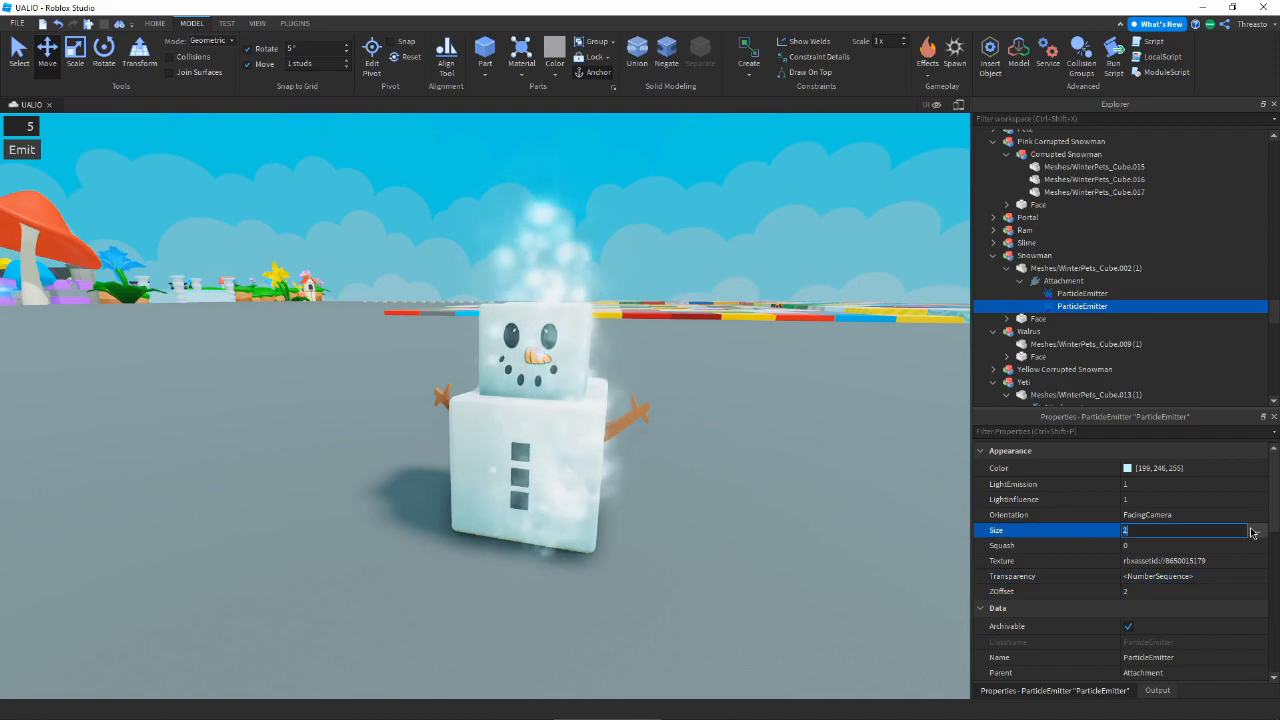
left_click_drag(601, 270, 260, 520)
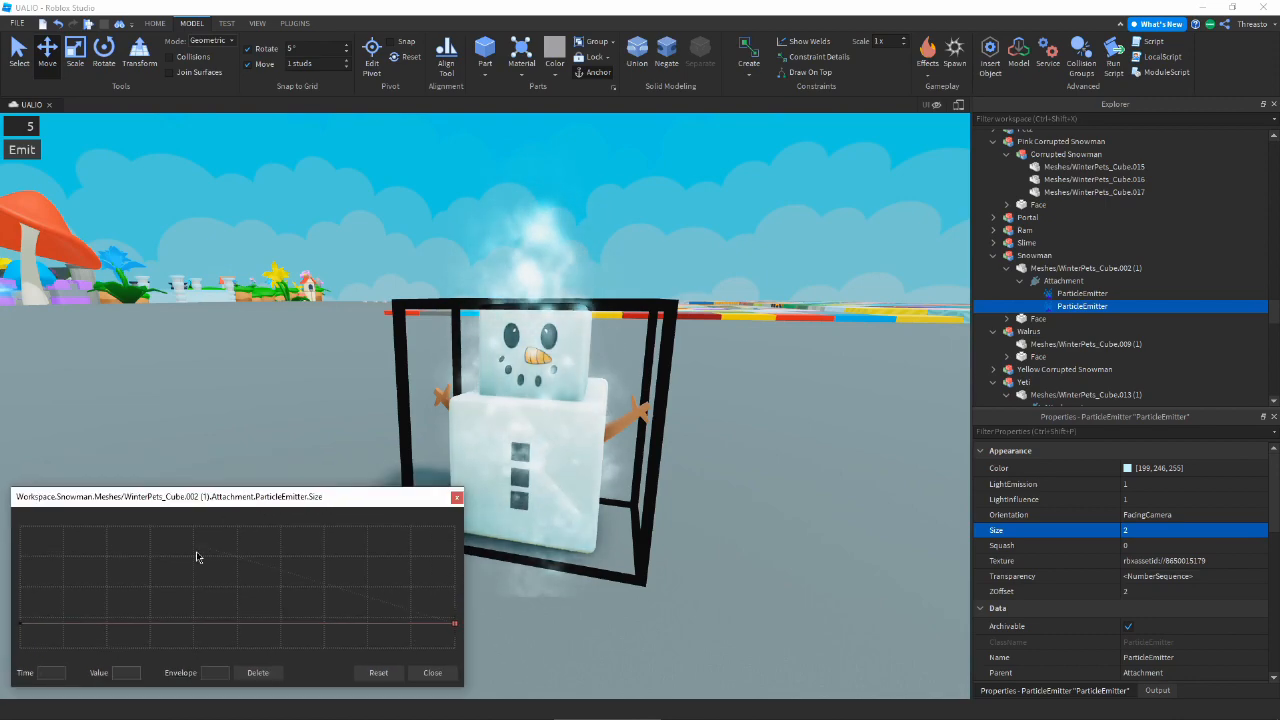
left_click_drag(155, 625, 321, 610)
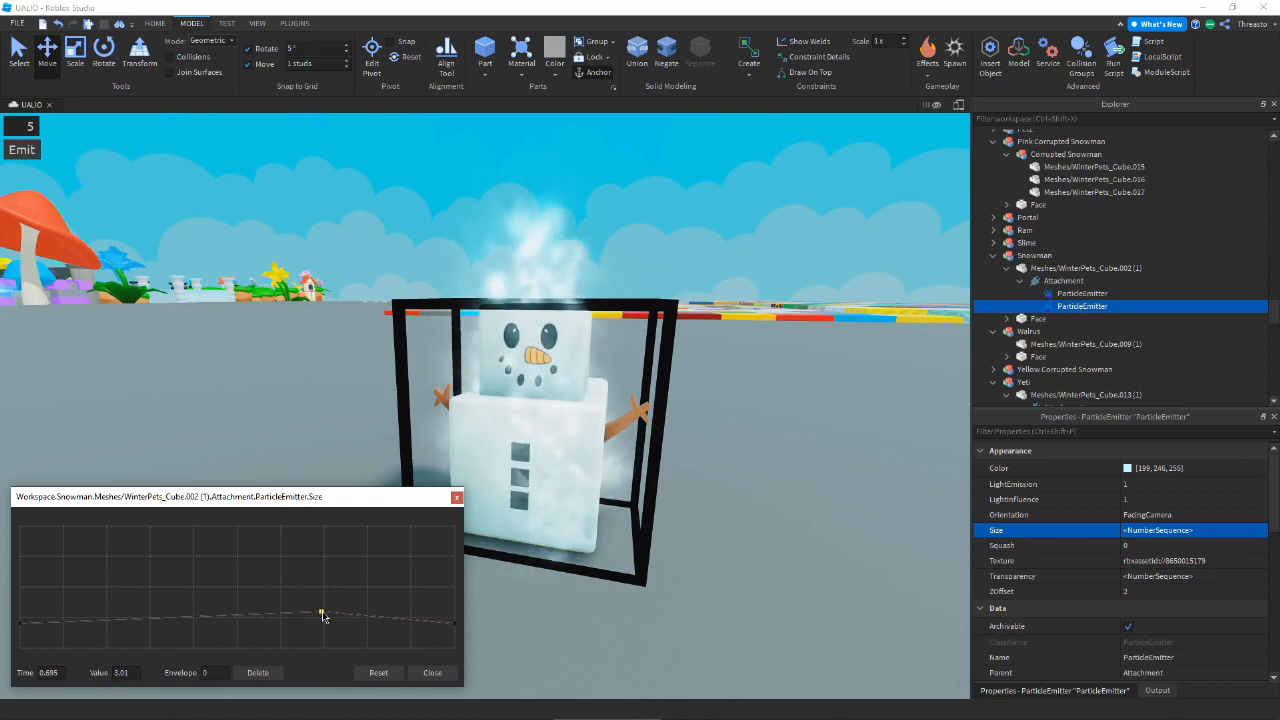
left_click(425, 675)
left_click(683, 489)
key("a")
right_click_drag(683, 489, 683, 489)
key("w")
key("d")
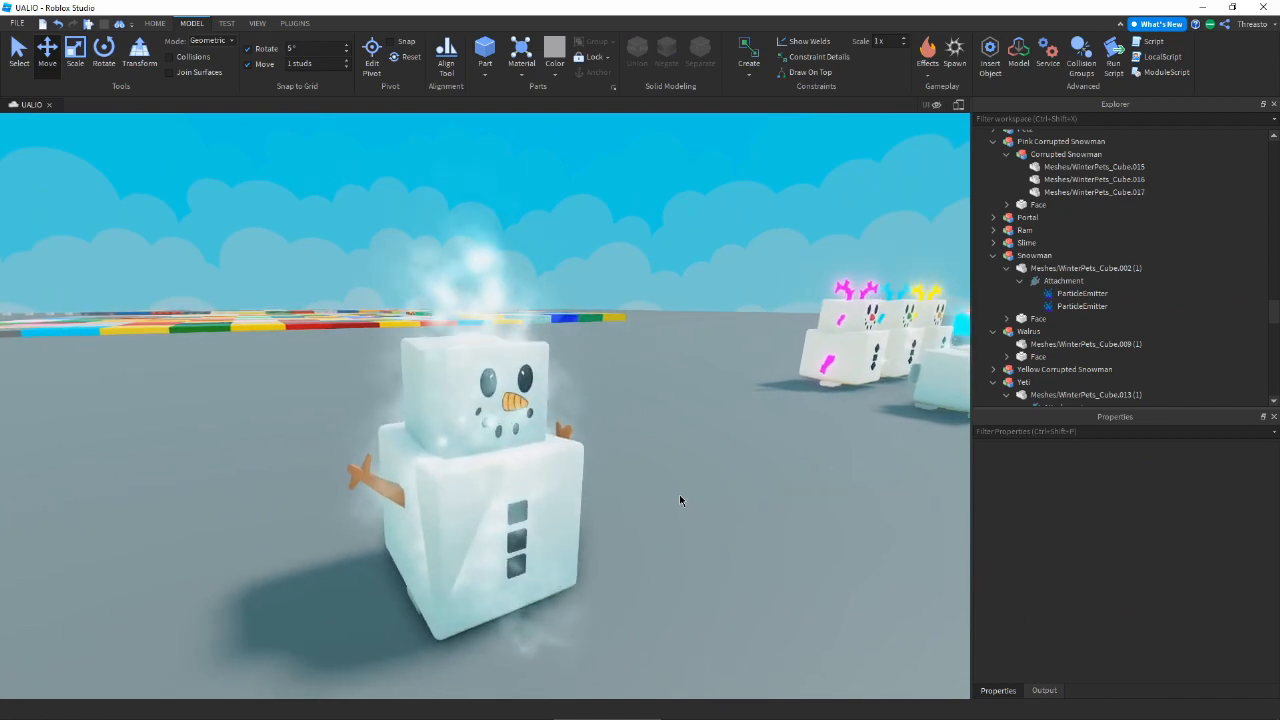
key("s")
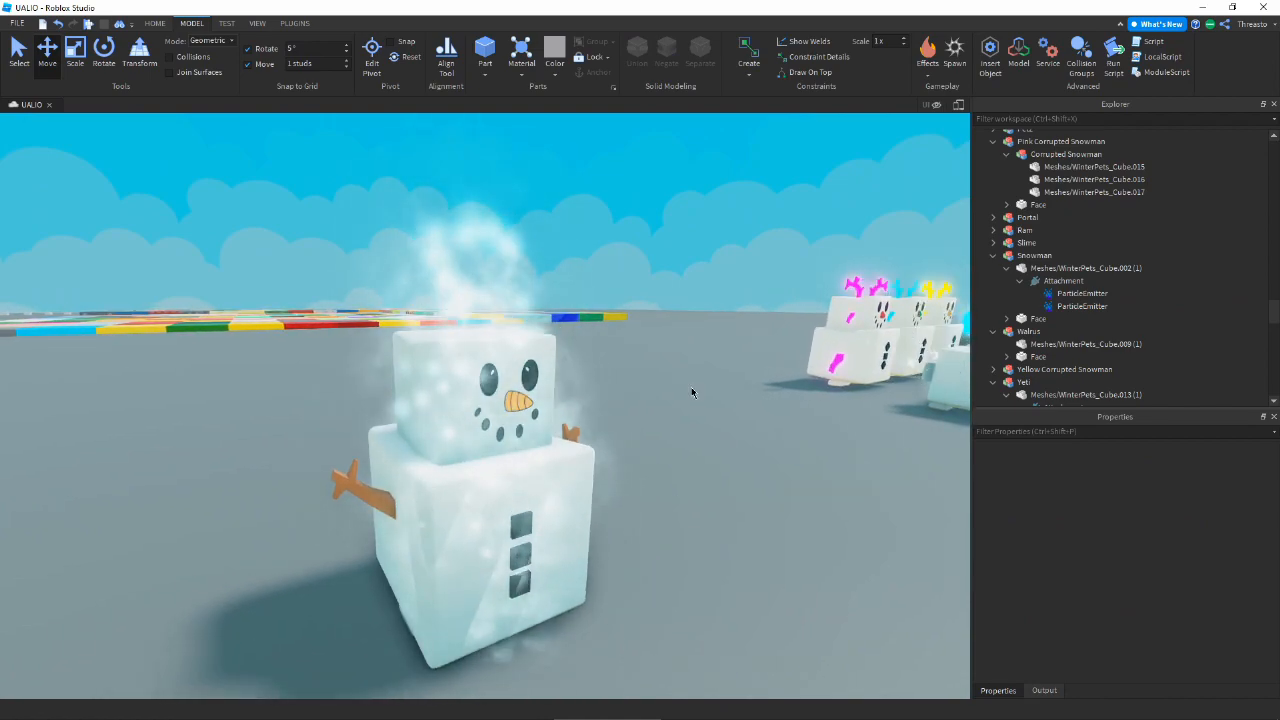
key("s")
- Duplicate the Snowman's smoke emitter and set the copy's Speed to 0.1
left_click(1080, 283)
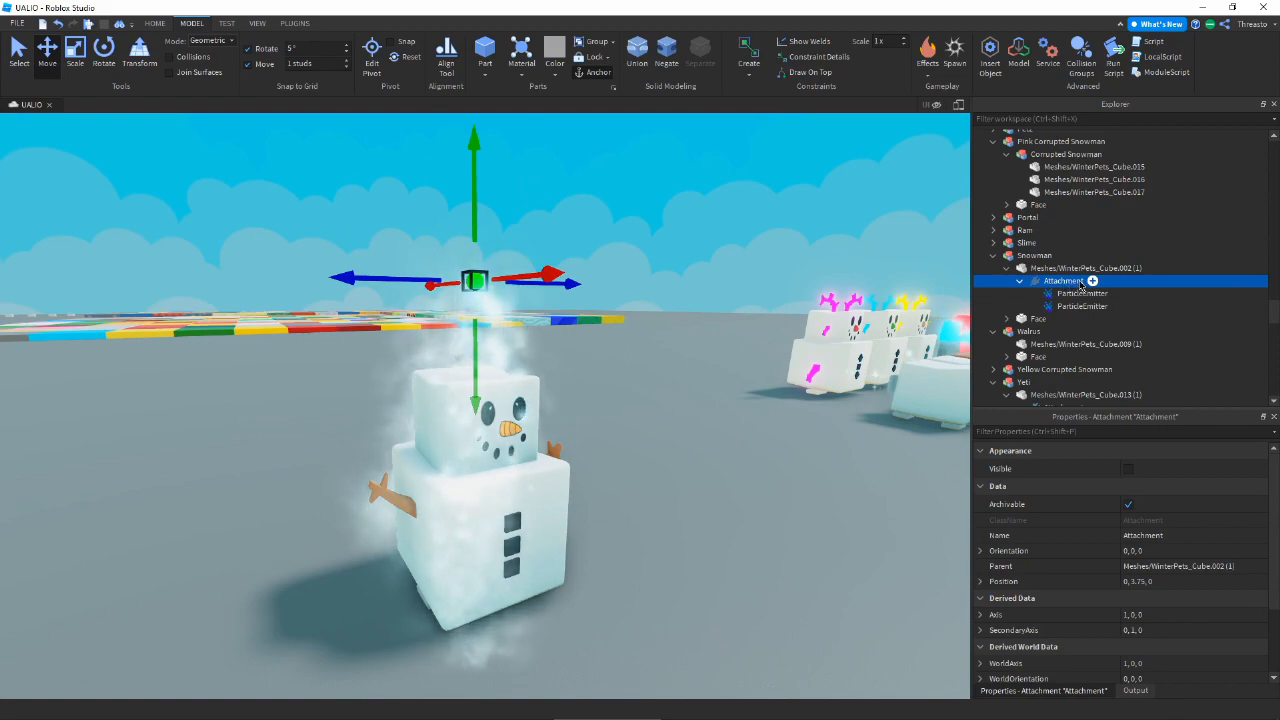
left_click(1066, 295)
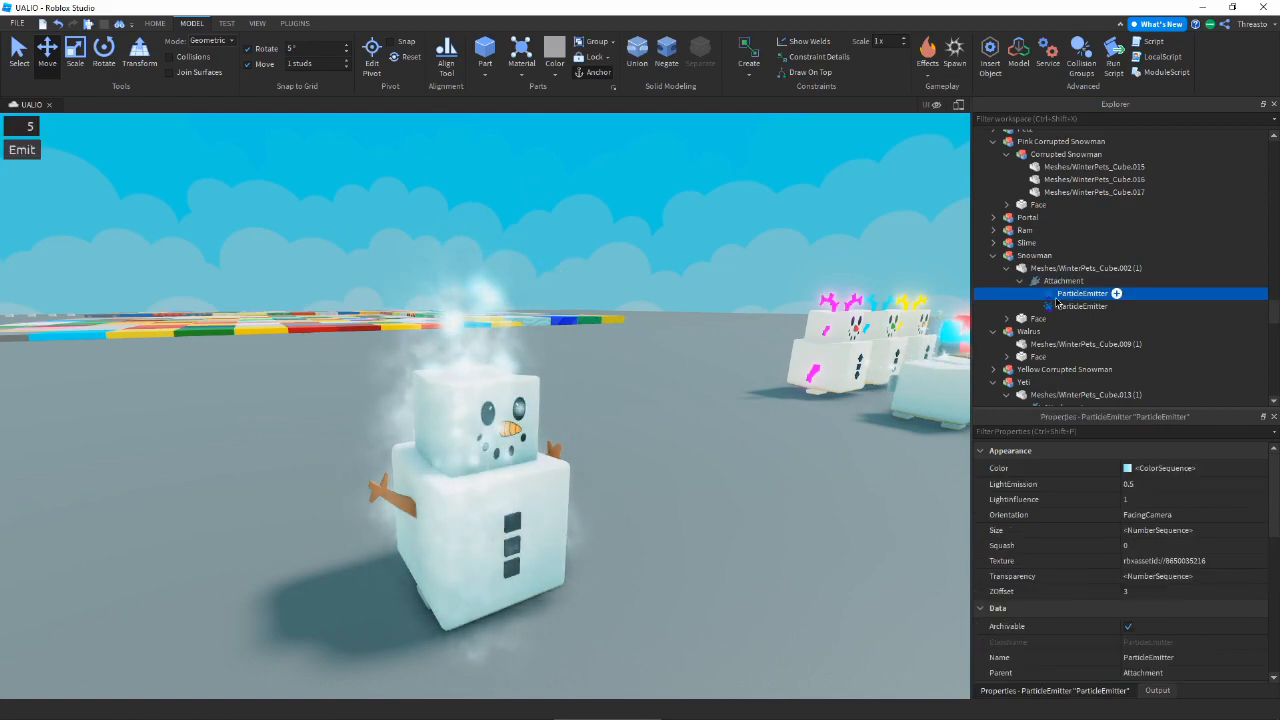
left_click(1065, 306)
key("ctrl+d")
scroll(1169, 554, "down", 5)
left_click(1160, 514)
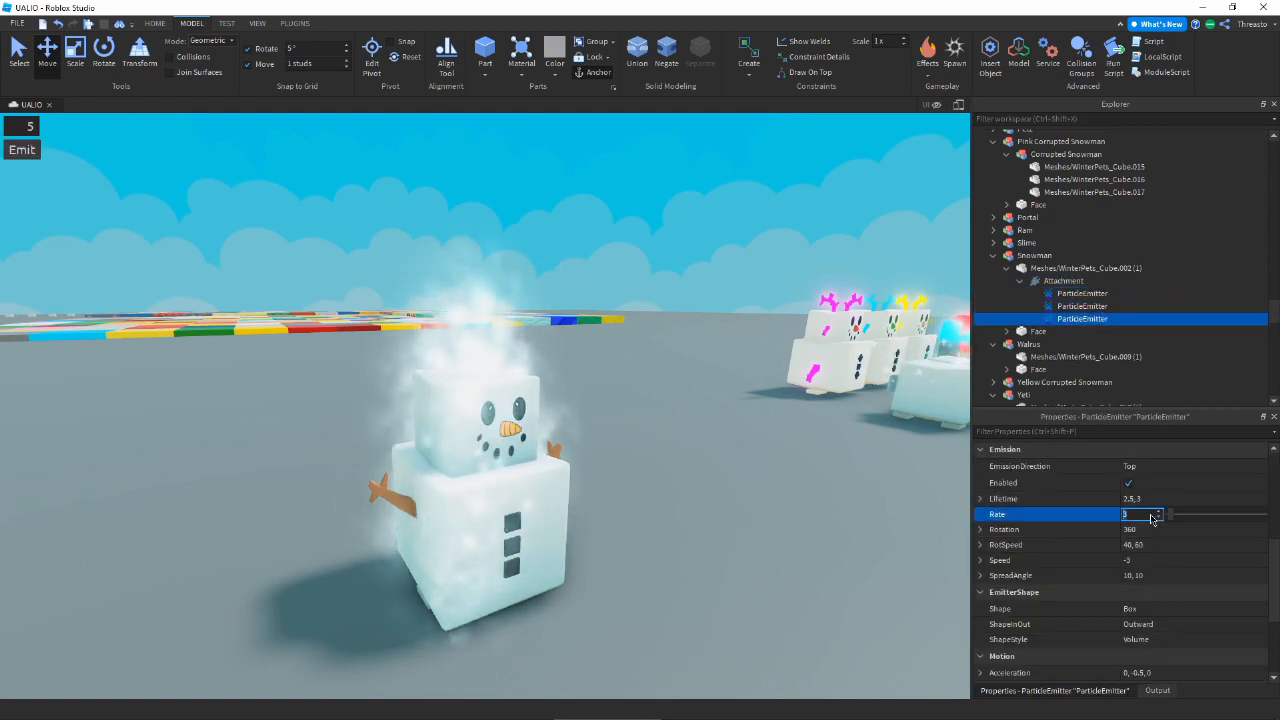
left_click(1160, 559)
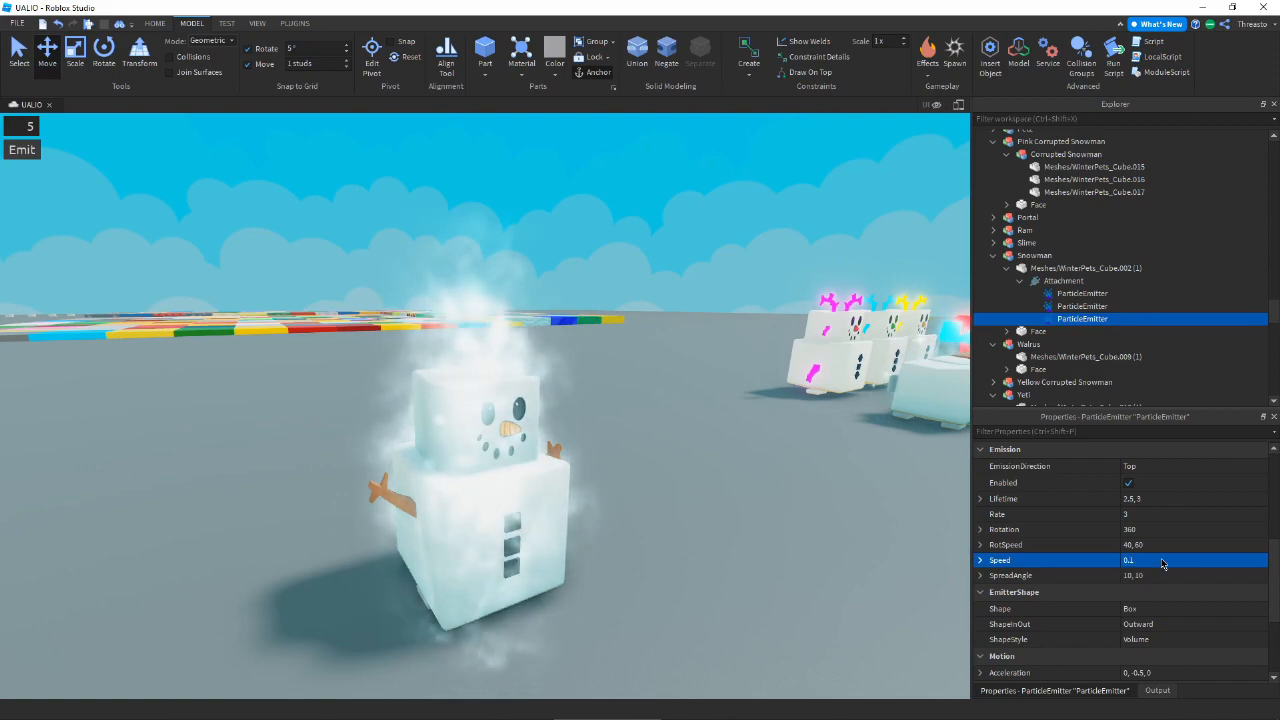
- Set the Squash of the duplicated smoke emitter to 0.2
scroll(1163, 563, "up", 5)
left_click(1186, 560)
left_click(1185, 545)
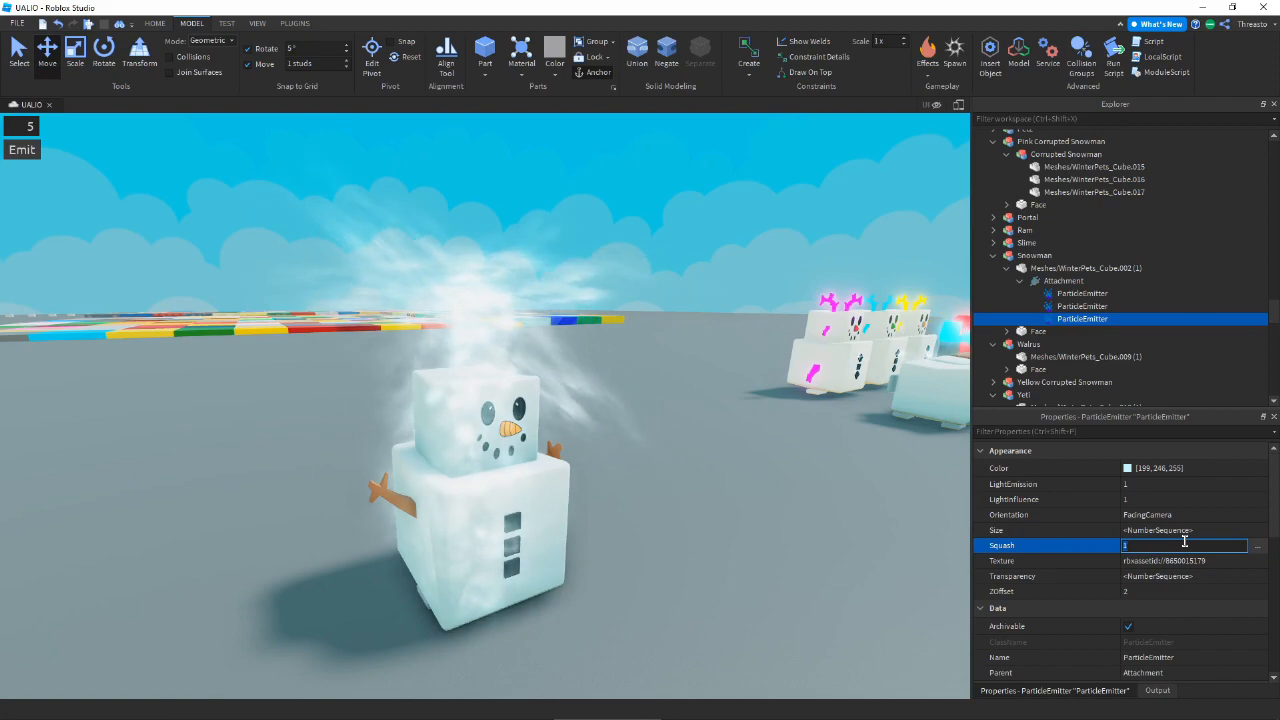
type("0.2")
key("Return")
- Give the duplicated smoke emitter a Rate of 1, a RotSpeed of 2, 4 and a Rotation of 90
scroll(1180, 550, "down", 4)
left_click(1152, 592)
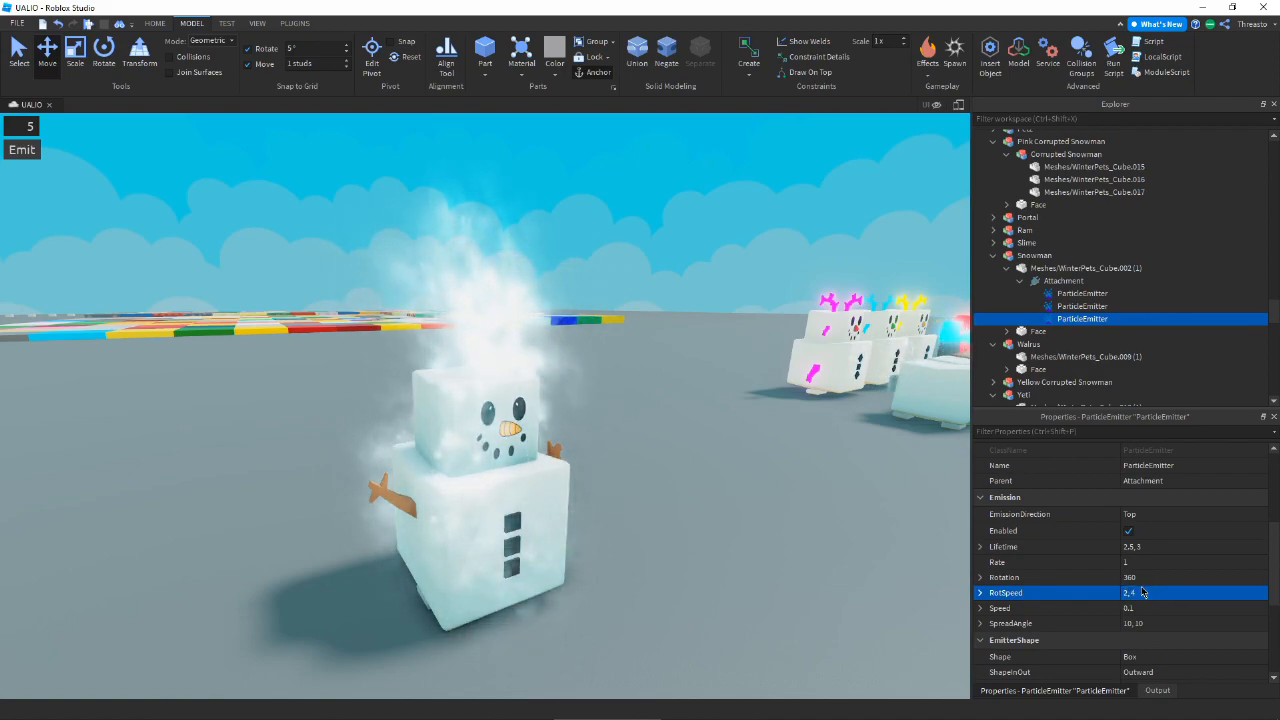
left_click(1147, 577)
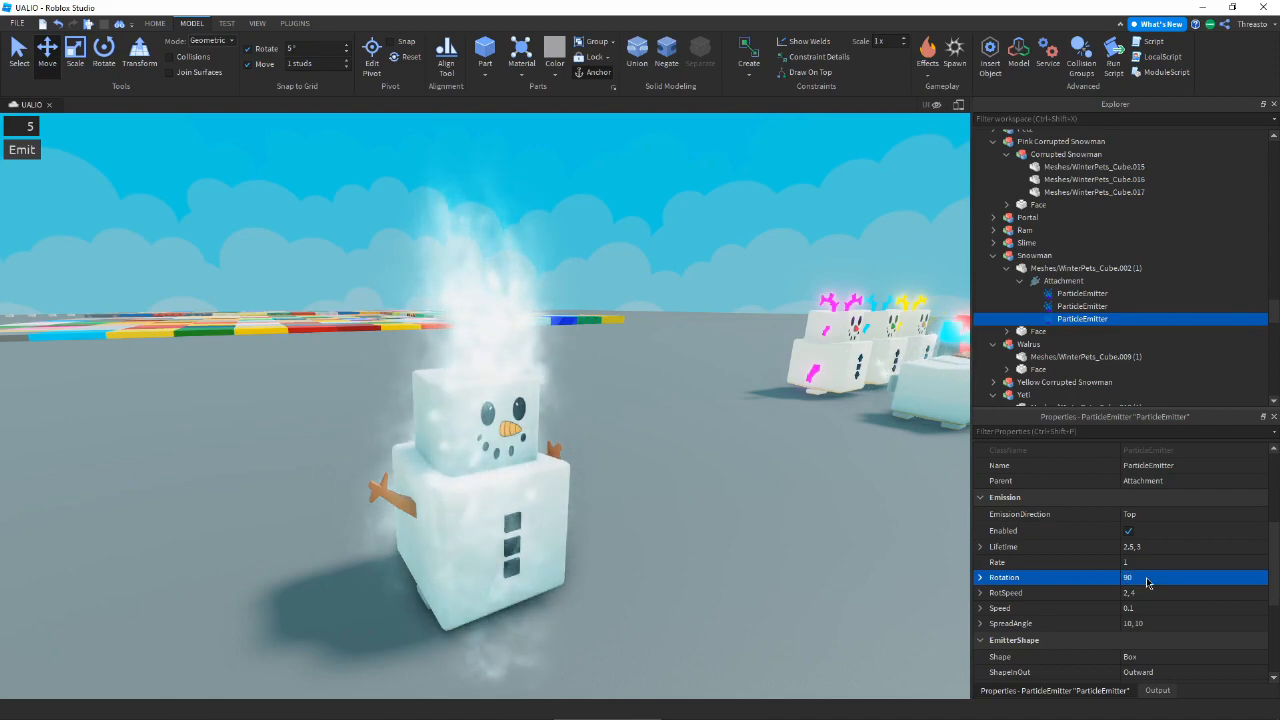
- Try a Rotation of -90 on the duplicated smoke emitter and refine it to the range -85, -75
right_click_drag(774, 543, 769, 538)
scroll(769, 538, "up", 3)
left_click(1183, 579)
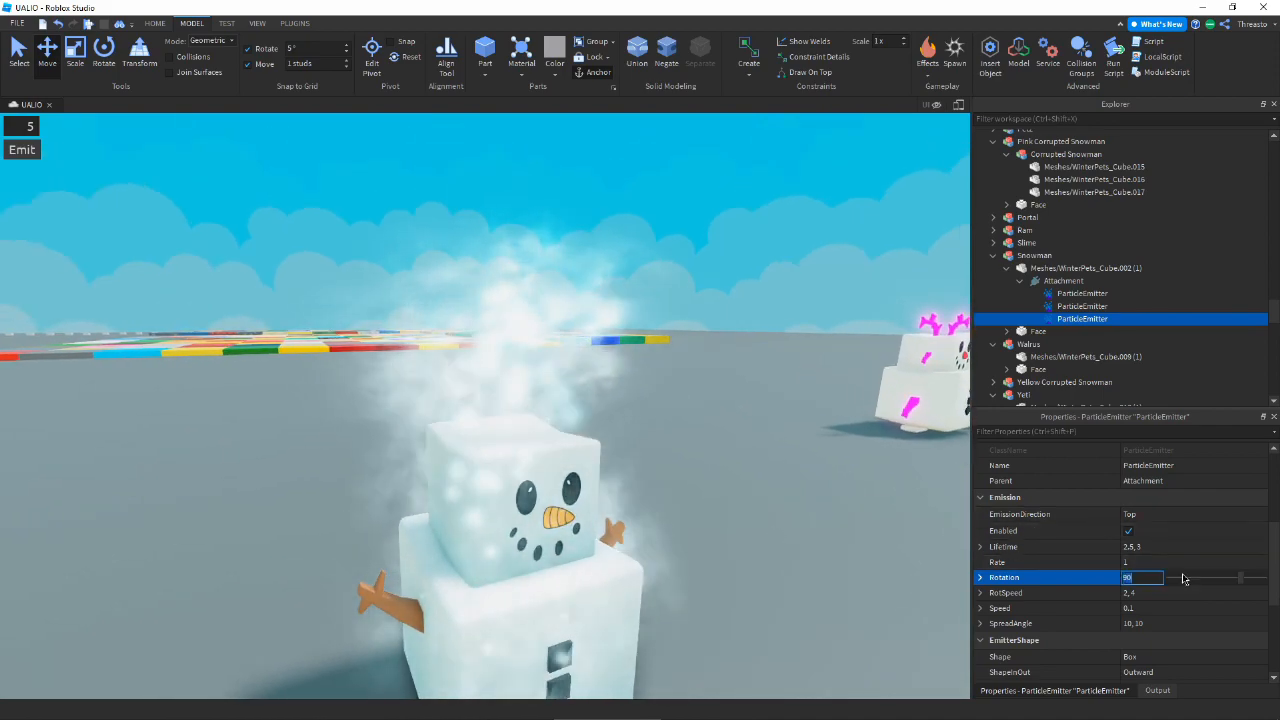
key("Return")
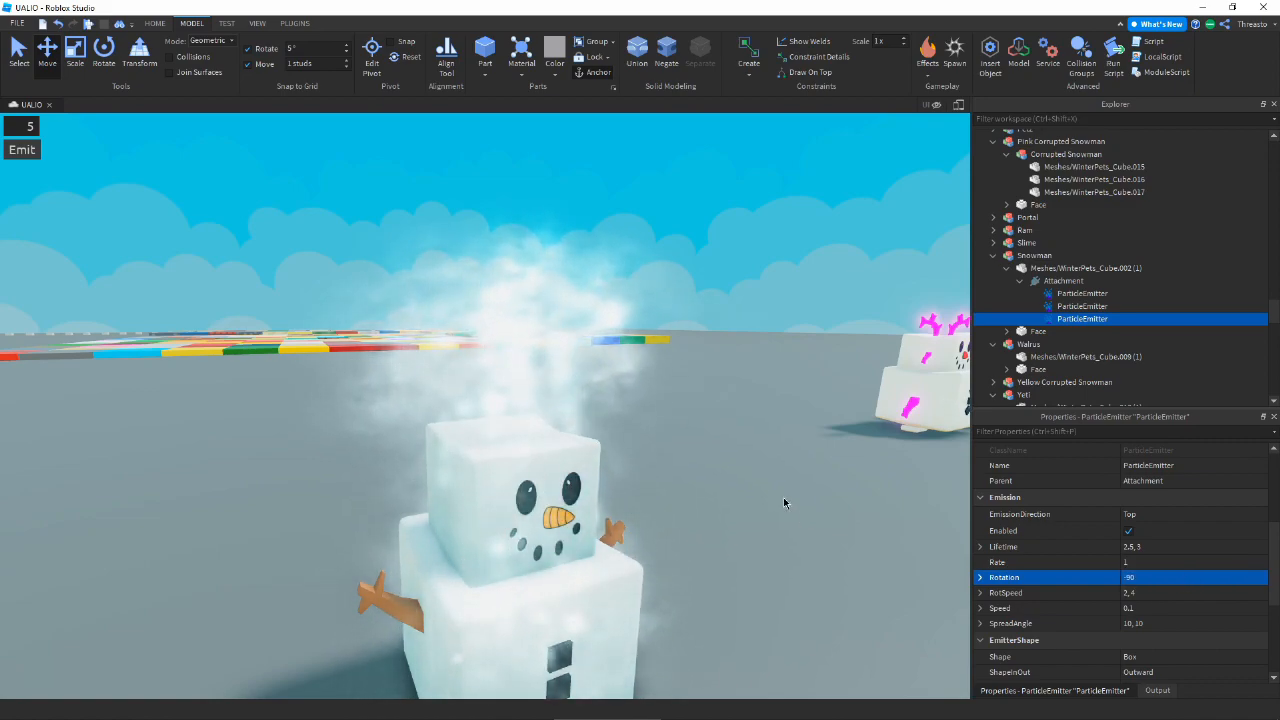
right_click_drag(791, 503, 771, 485)
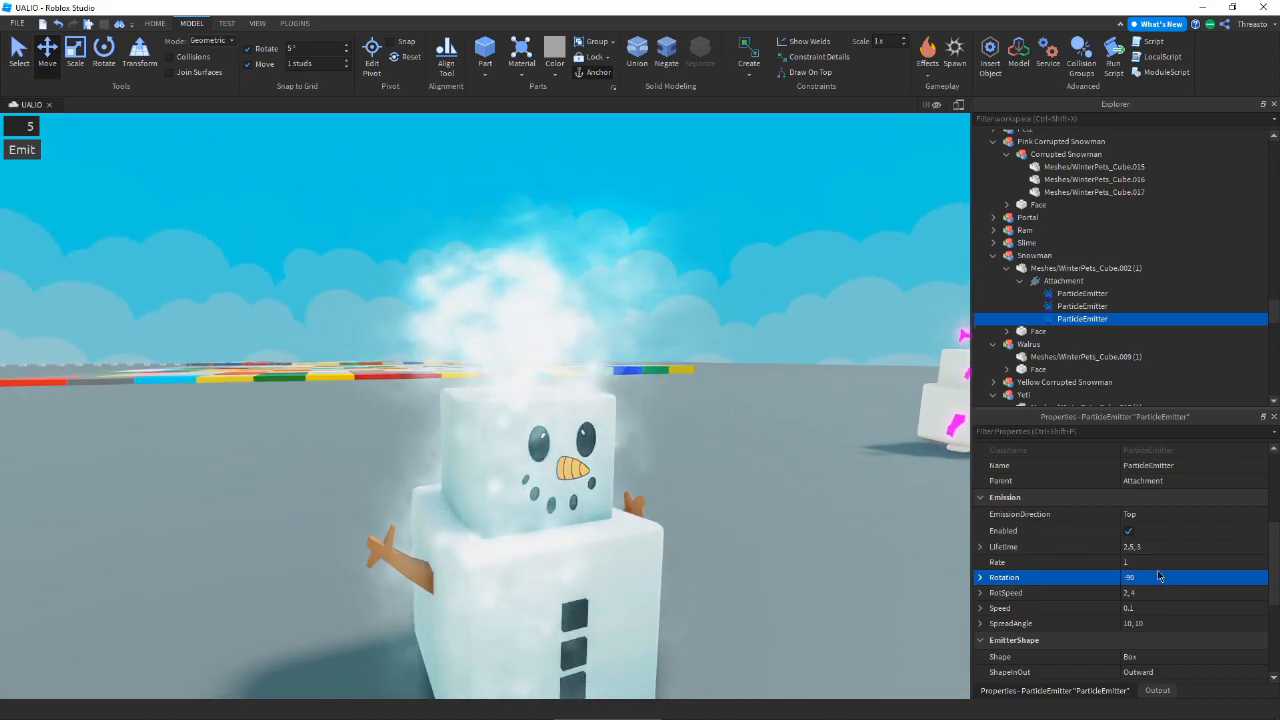
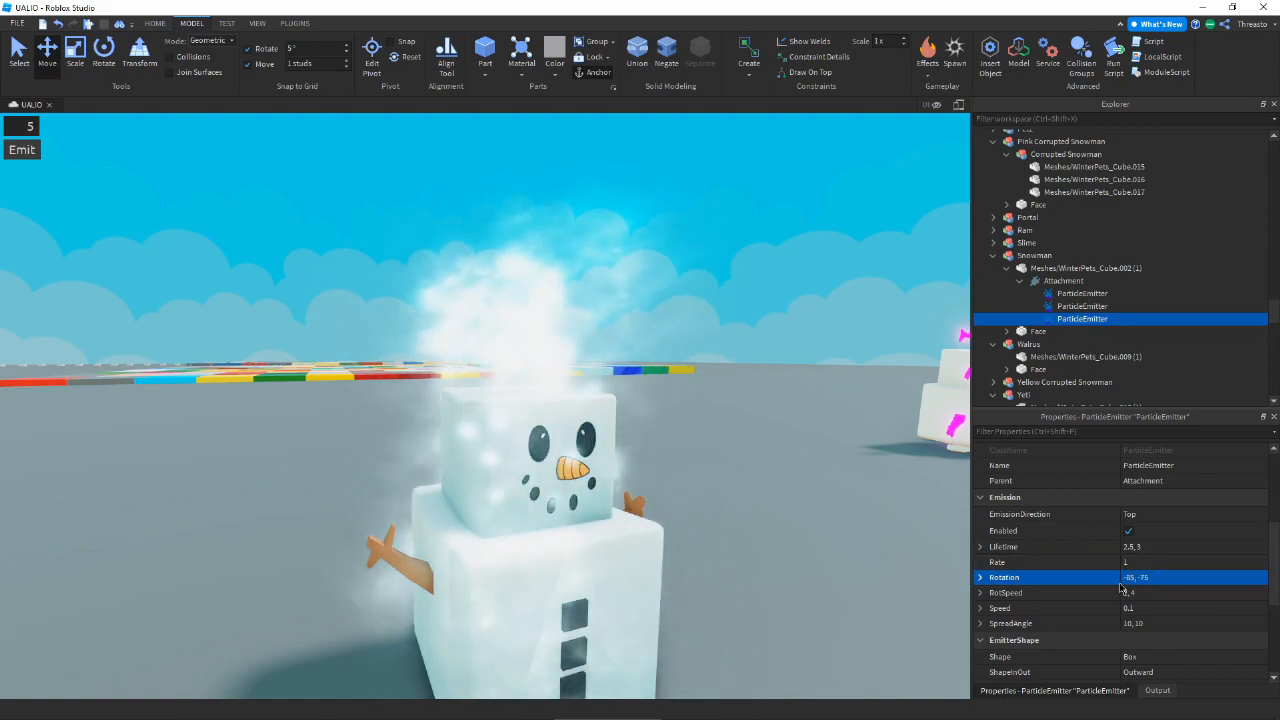
- Set the duplicated smoke emitter's RotSpeed to 7, 10 and its Rotation to 0
left_click(1140, 593)
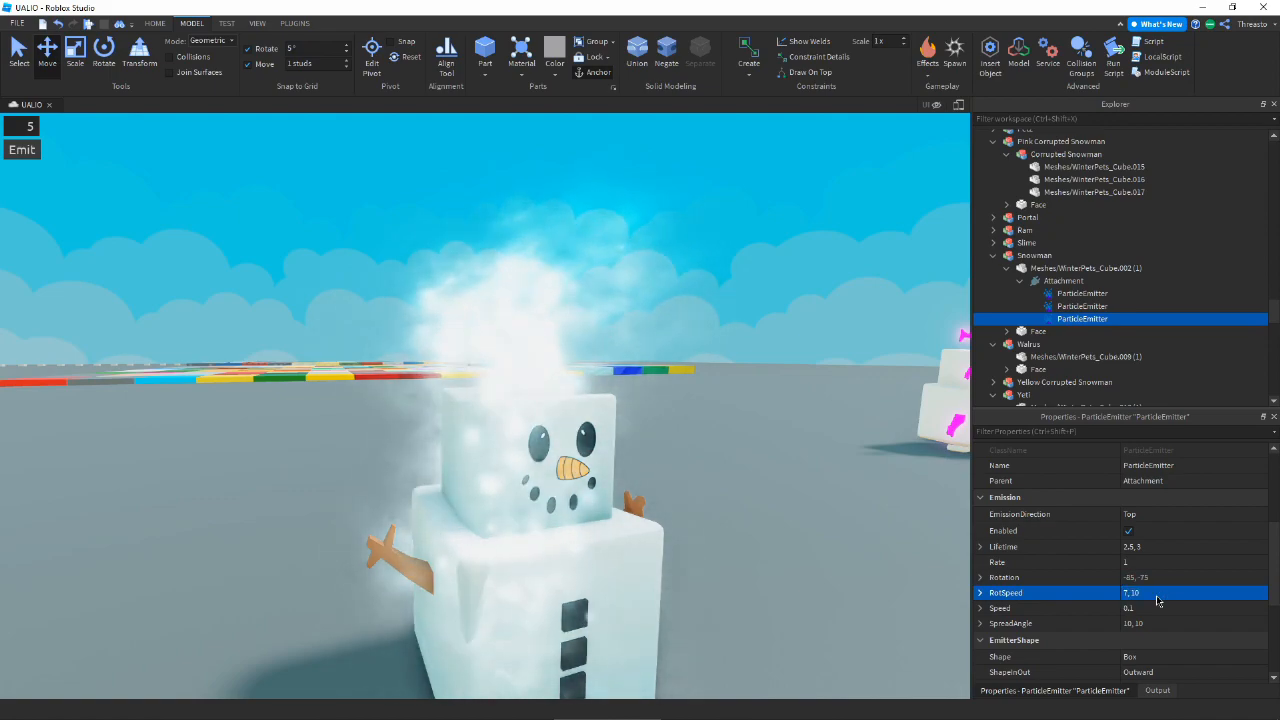
key("s")
right_click_drag(805, 488, 805, 488)
key("d")
key("a")
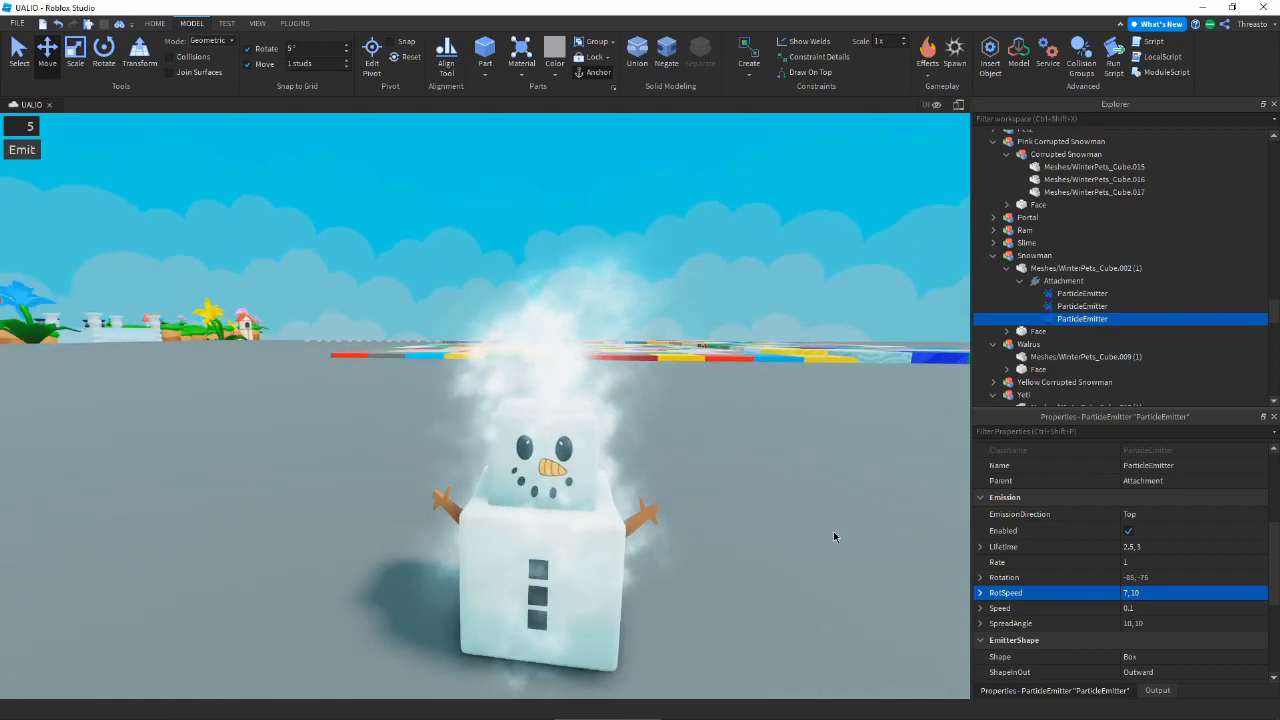
left_click(1147, 576)
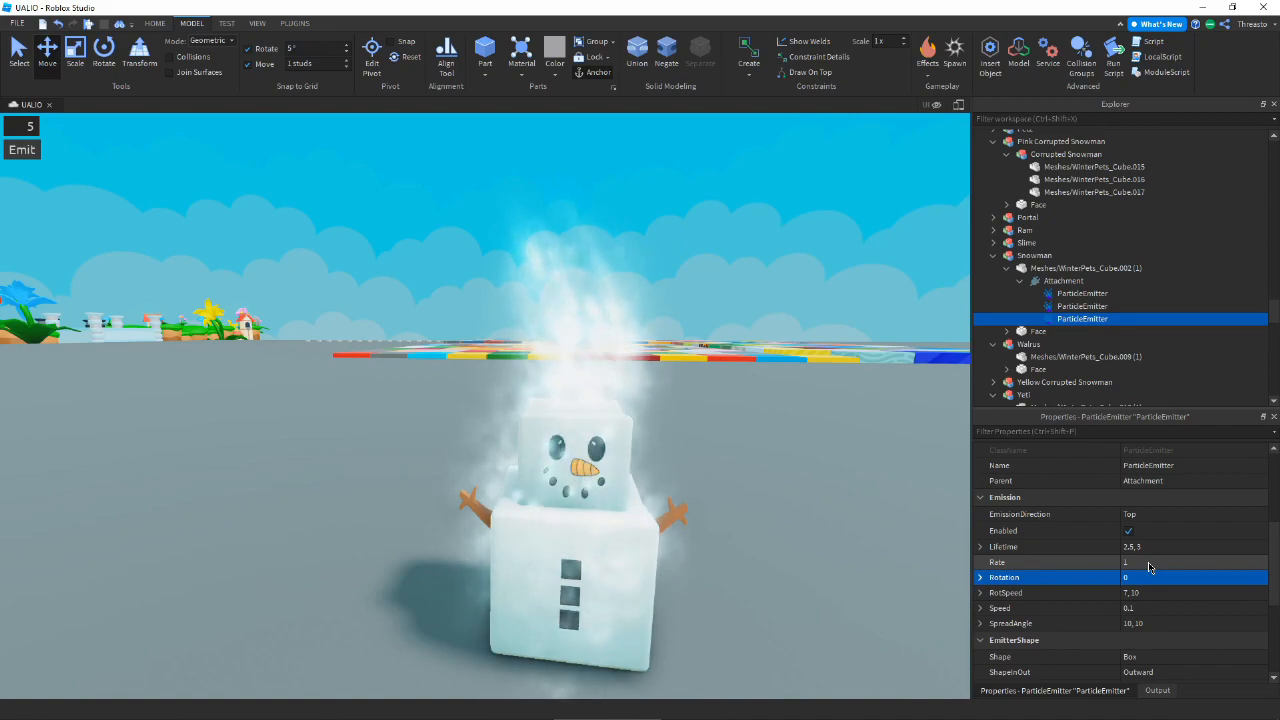
left_click(1148, 562)
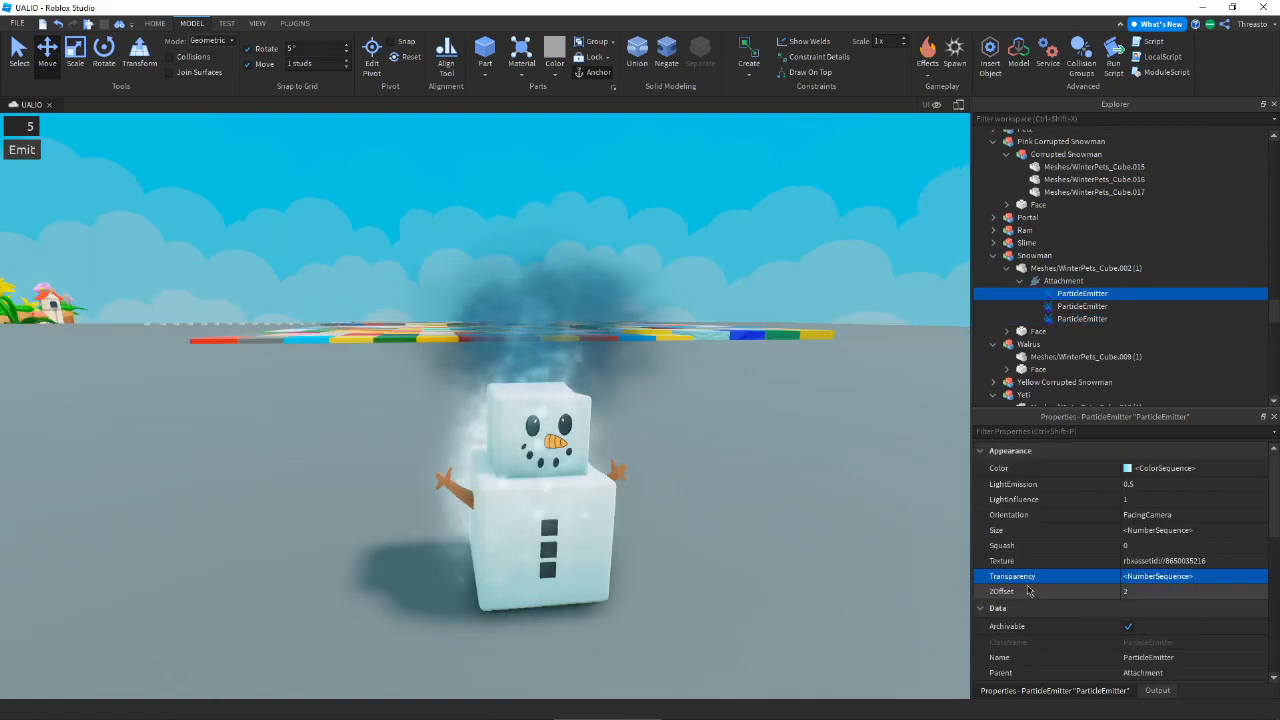
- Set the dark smoke emitter's LightInfluence to 1 and its LightEmission to 0.2
left_click(1118, 319)
left_click(1150, 514)
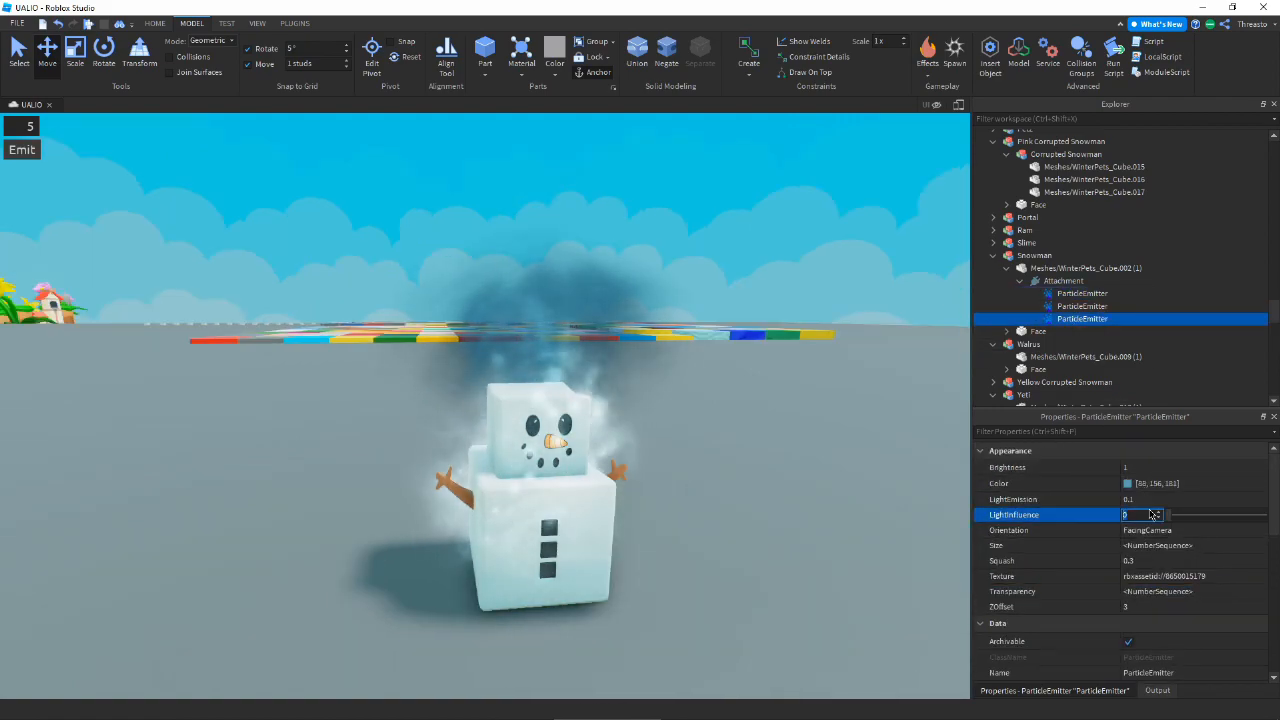
type("1")
scroll(1150, 514, "down", 1)
key("Return")
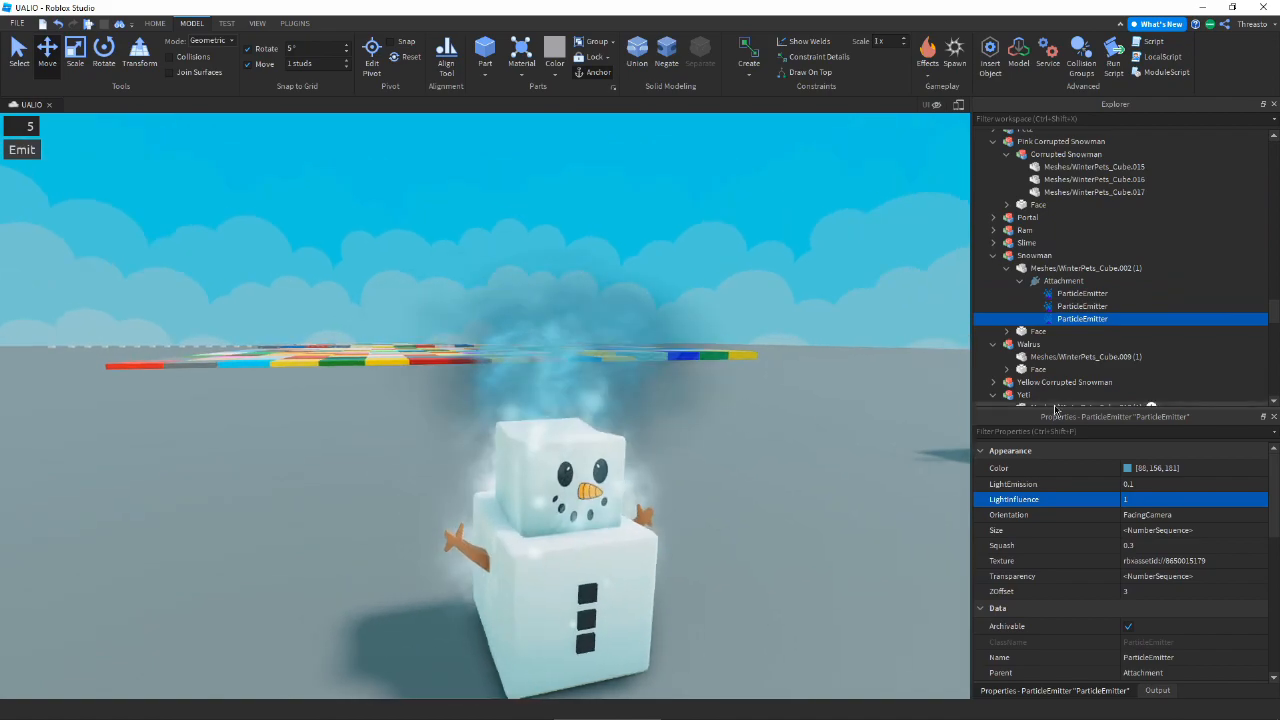
left_click(1130, 484)
type("0.2")
- Change the dark smoke emitter's Color to a muted blue, 93, 145, 179
left_click(1135, 467)
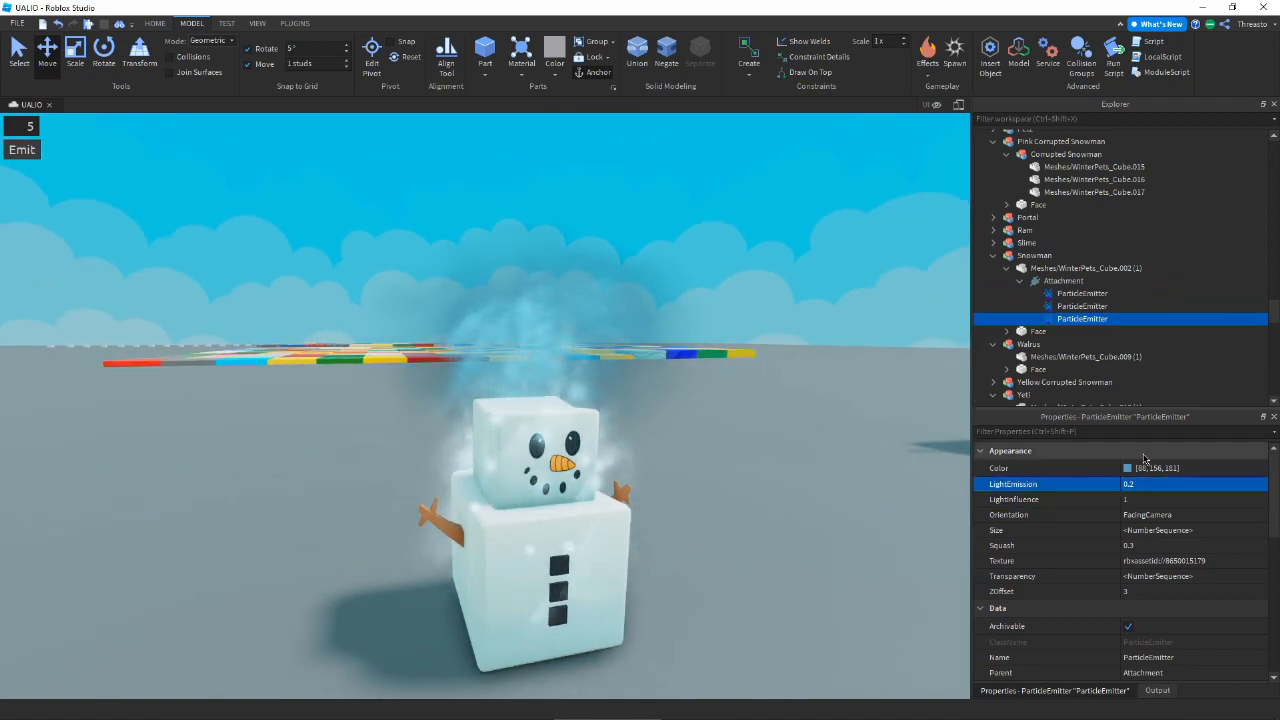
left_click(1127, 468)
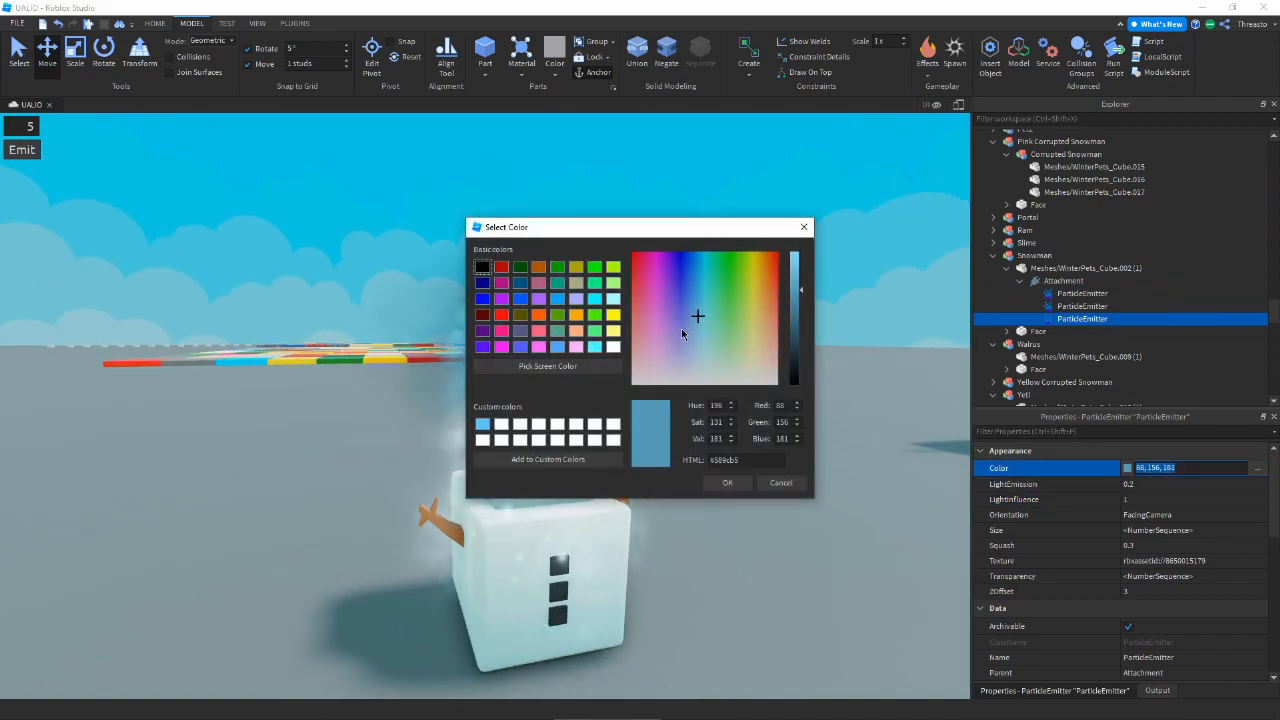
left_click_drag(690, 227, 1000, 390)
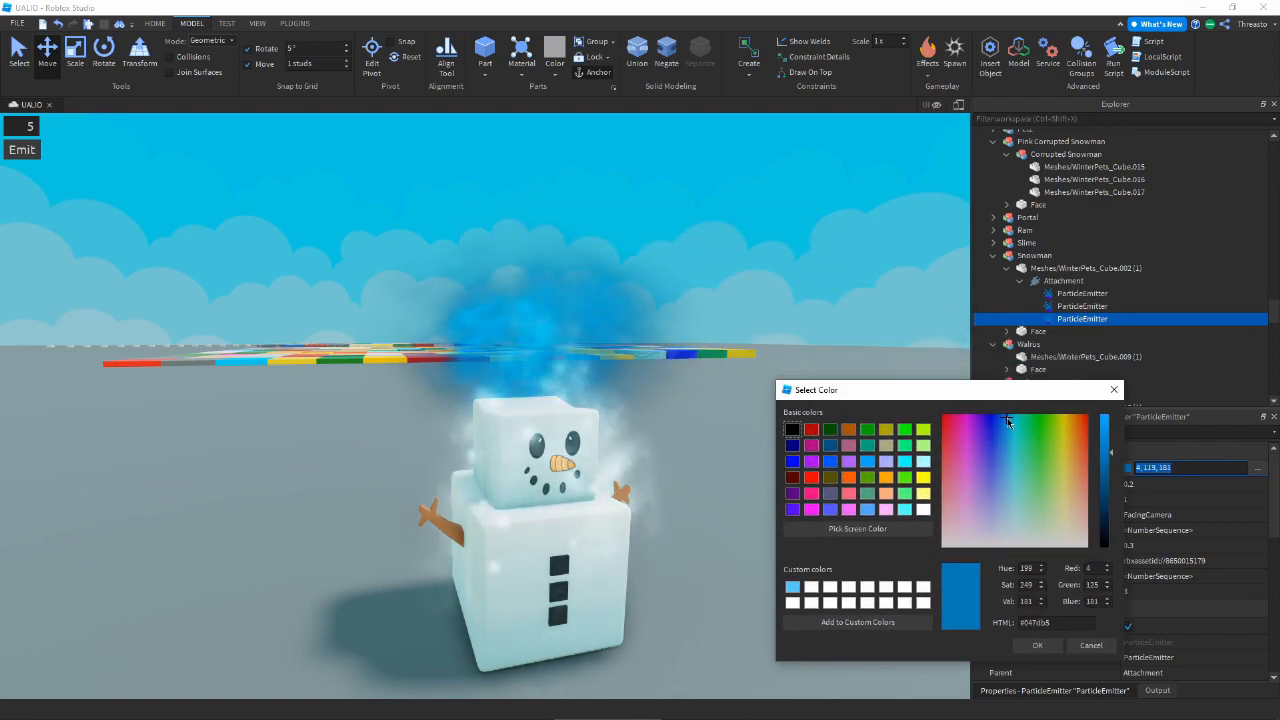
left_click(1009, 432)
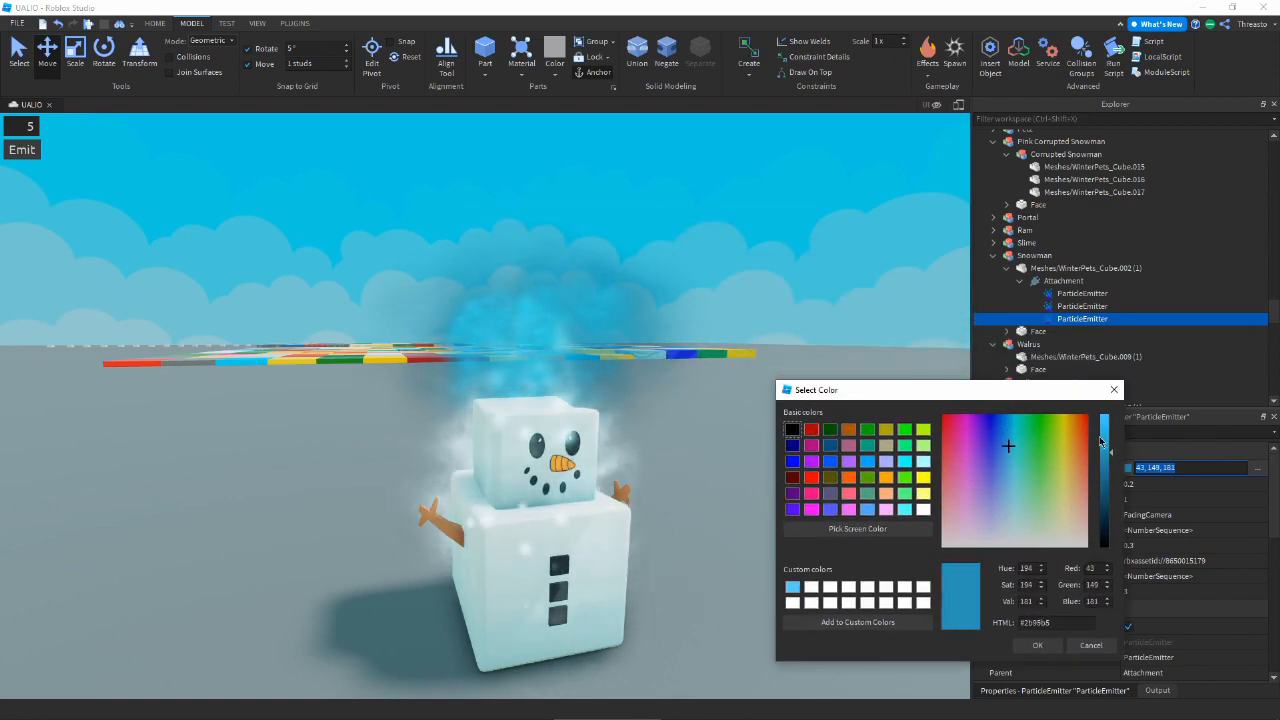
left_click_drag(1100, 441, 1108, 483)
left_click(1010, 480)
left_click_drag(1012, 472, 1004, 497)
left_click_drag(1112, 481, 1110, 453)
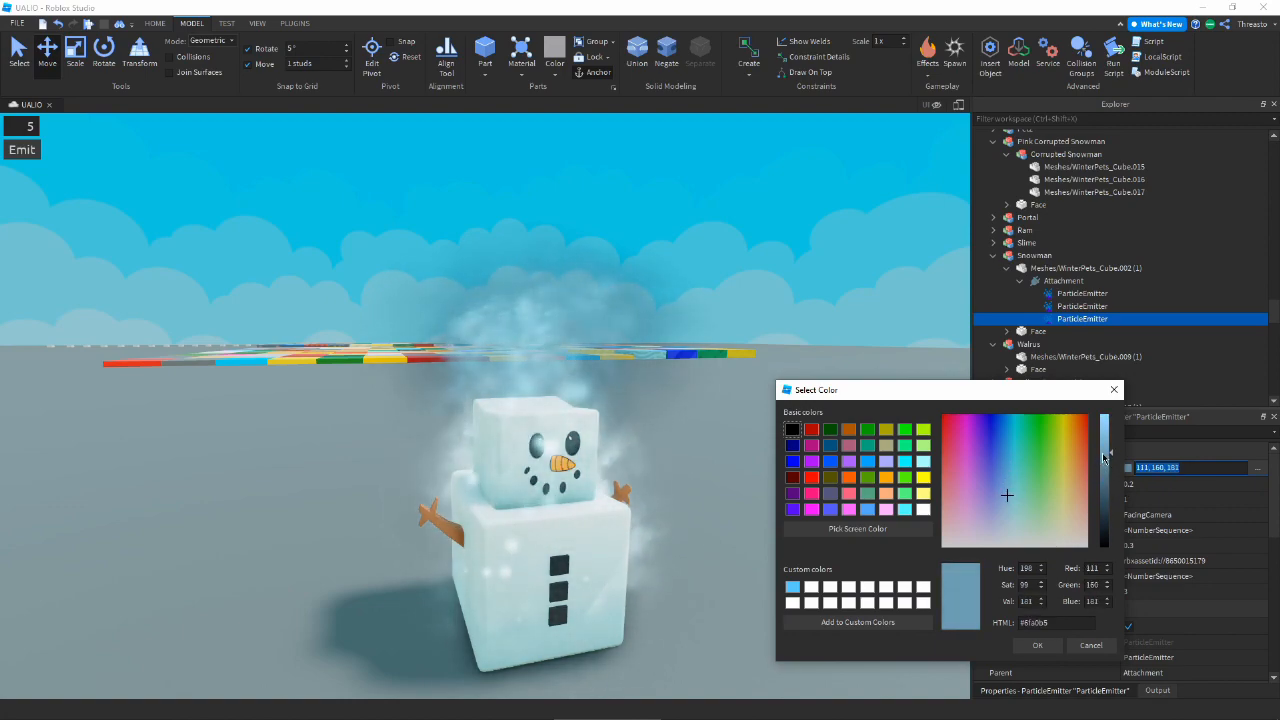
left_click_drag(1013, 494, 1005, 484)
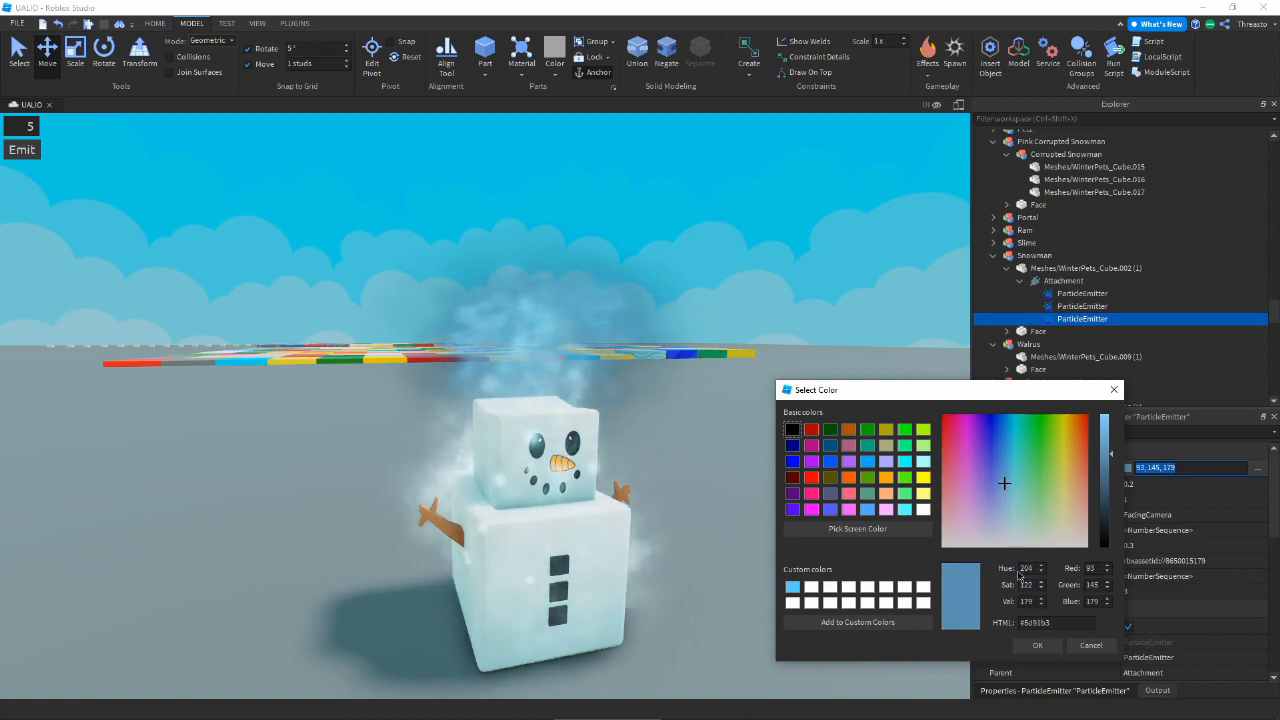
left_click(1032, 646)
right_click_drag(640, 570, 574, 566)
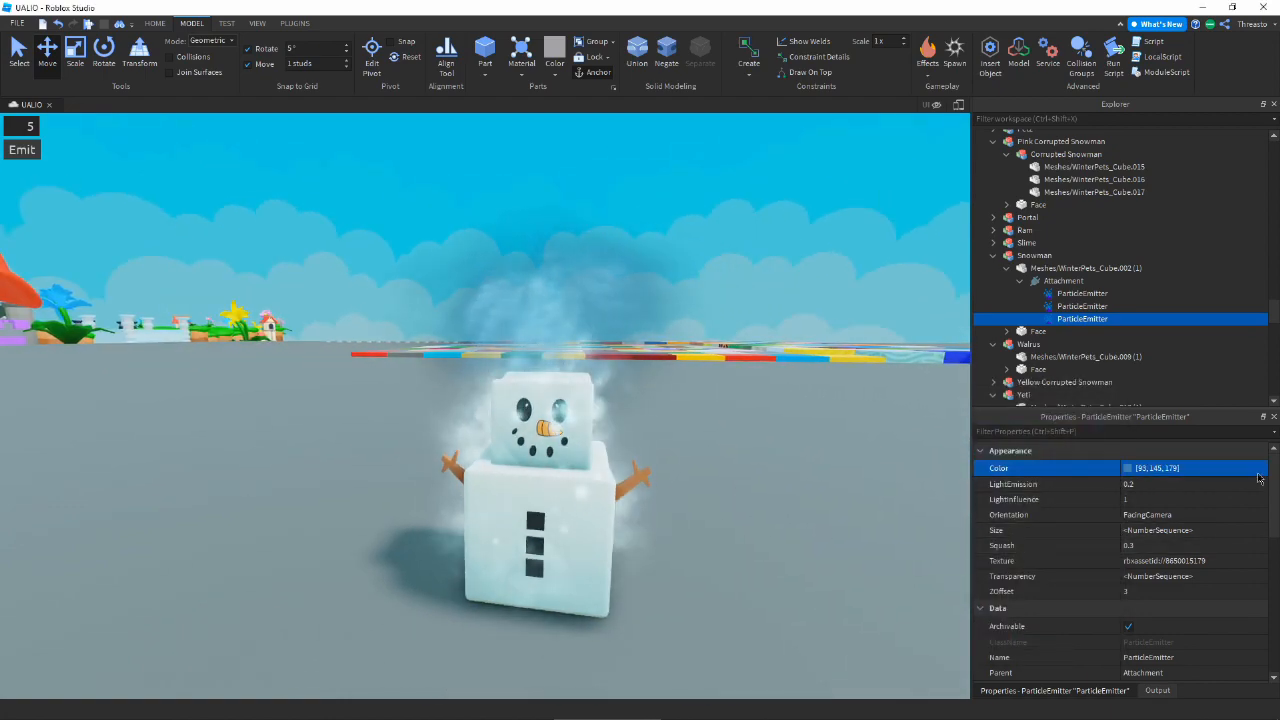
- Turn the dark smoke emitter's Color into a gradient by giving its end keypoint a darker blue
double_click(1261, 469)
left_click(764, 430)
left_click_drag(795, 279, 795, 324)
left_click_drag(743, 228, 1033, 369)
left_click(1094, 356)
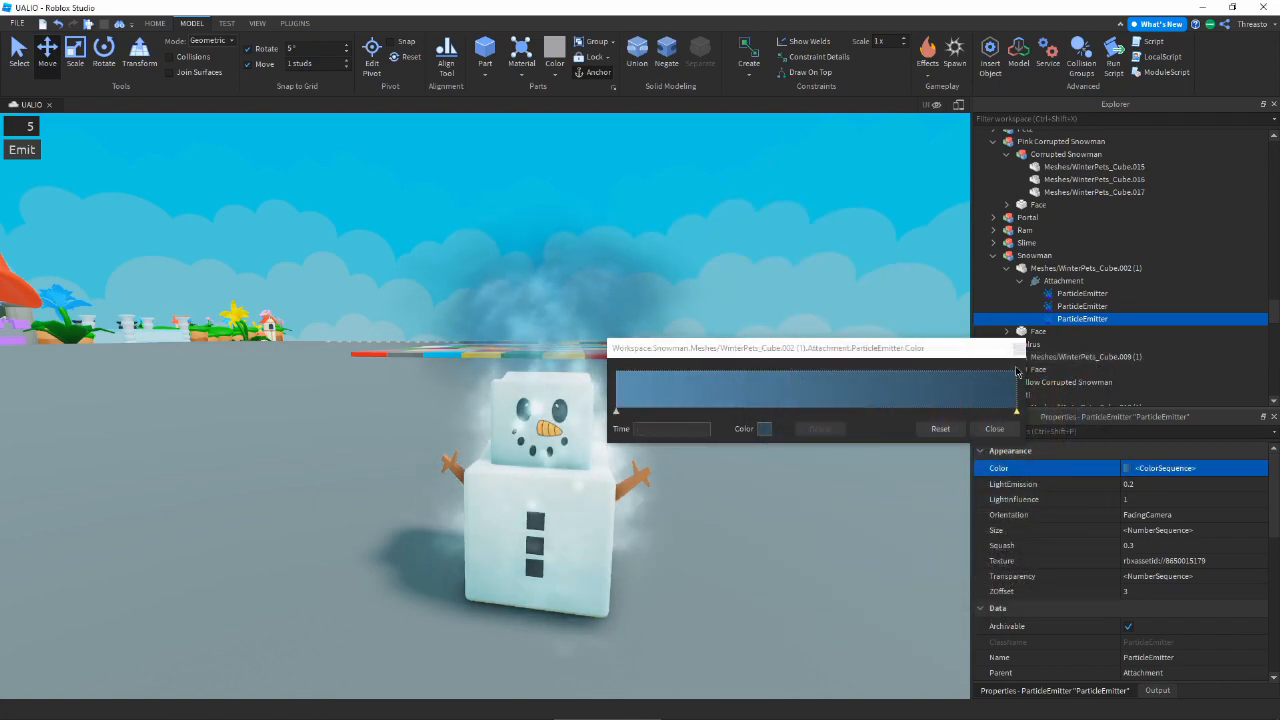
left_click(995, 429)
- Raise the dark smoke emitter's LightEmission to 0.5
left_click(1150, 485)
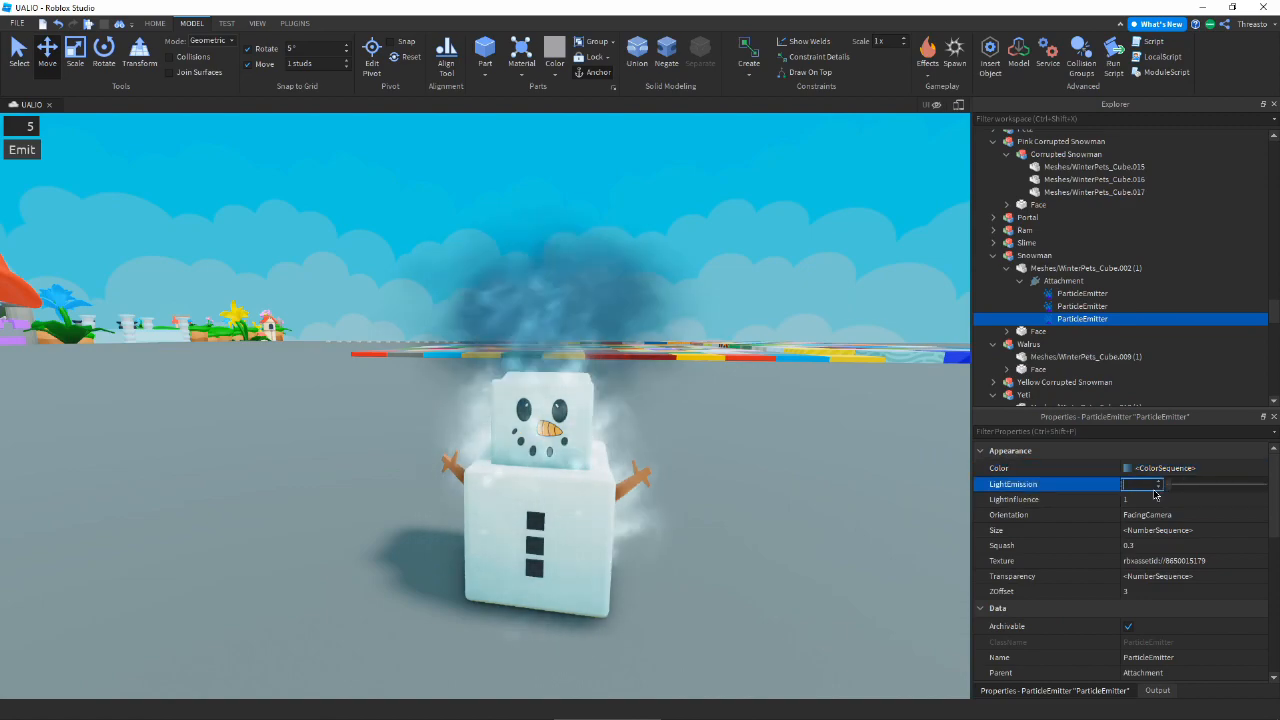
type(".5")
right_click_drag(650, 512, 654, 514)
key("s")
- Examine the layered smoke around the Snowman from several angles and distances
left_click(637, 215)
key("w")
right_click_drag(615, 227, 615, 227)
key("w")
key("d")
mouse_move(774, 335)
right_mouse_down()
mouse_move(790, 339)
mouse_move(777, 340)
right_mouse_up()
key("s")
key("a")
key("w")
- Give the dark smoke emitter's Squash graph a small envelope and lower both ends, the start to about -0.755
left_click(1083, 320)
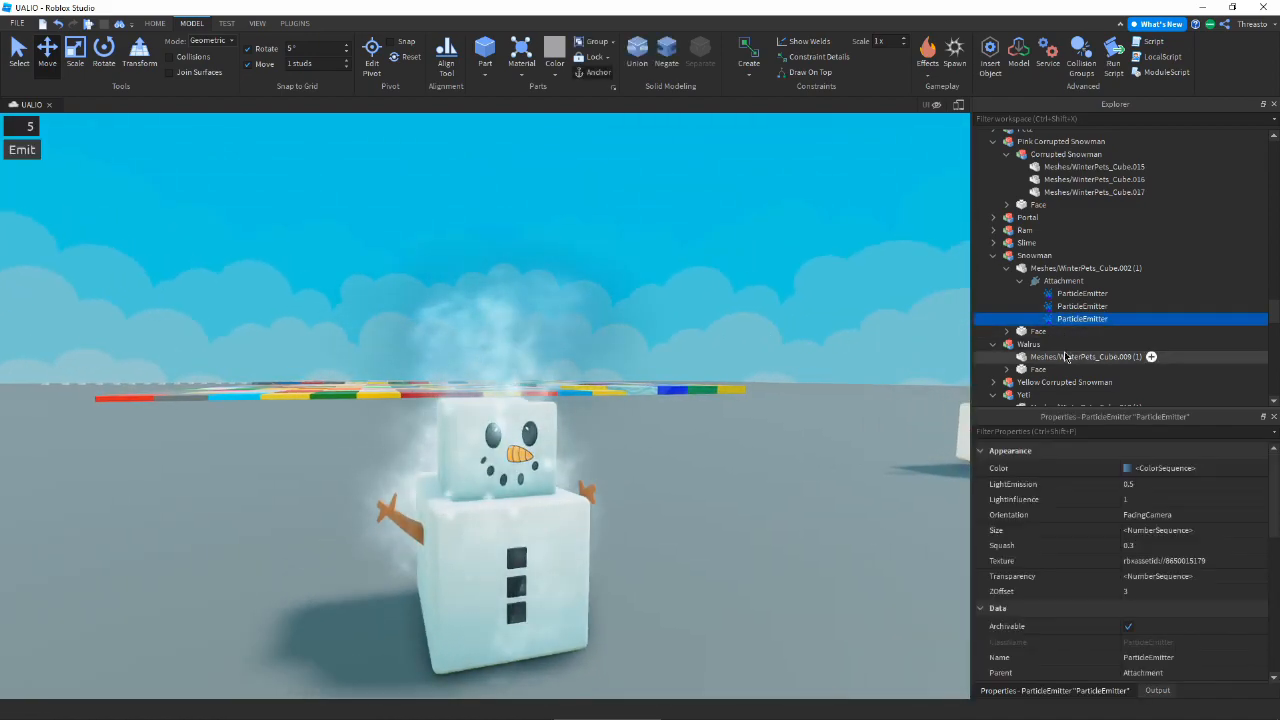
left_click(1150, 545)
left_click(1259, 545)
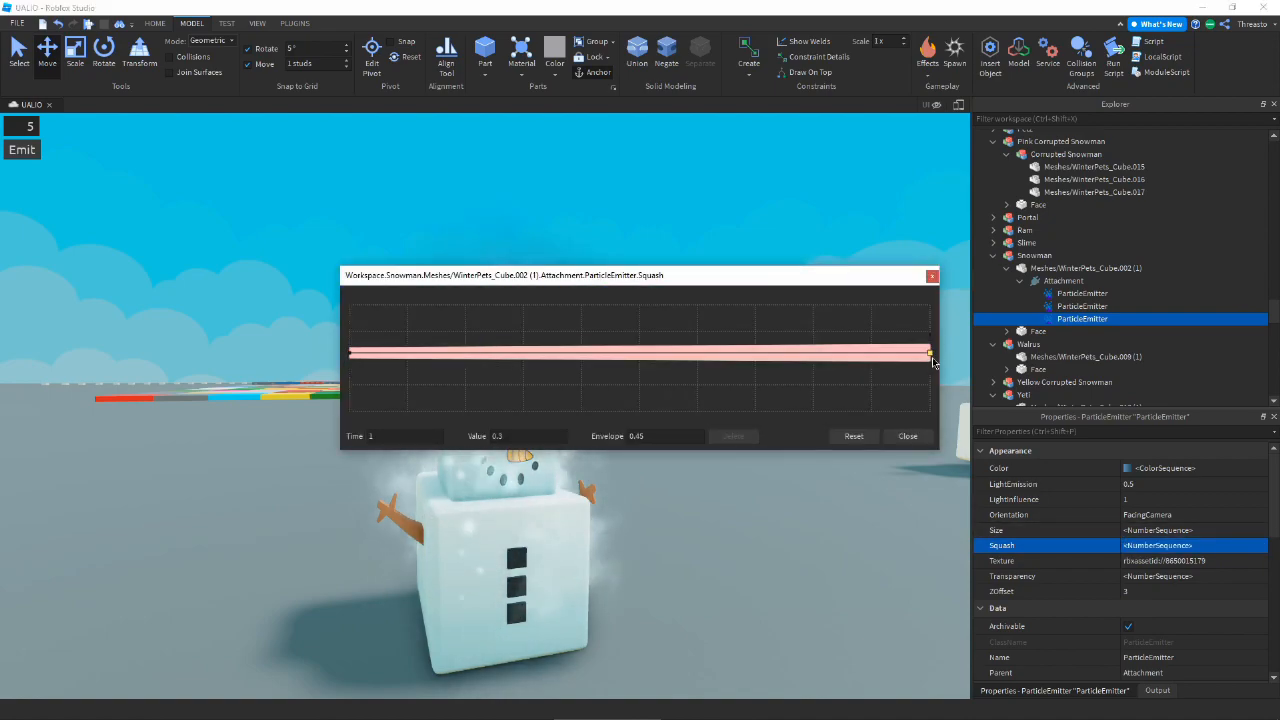
left_click_drag(349, 356, 345, 373)
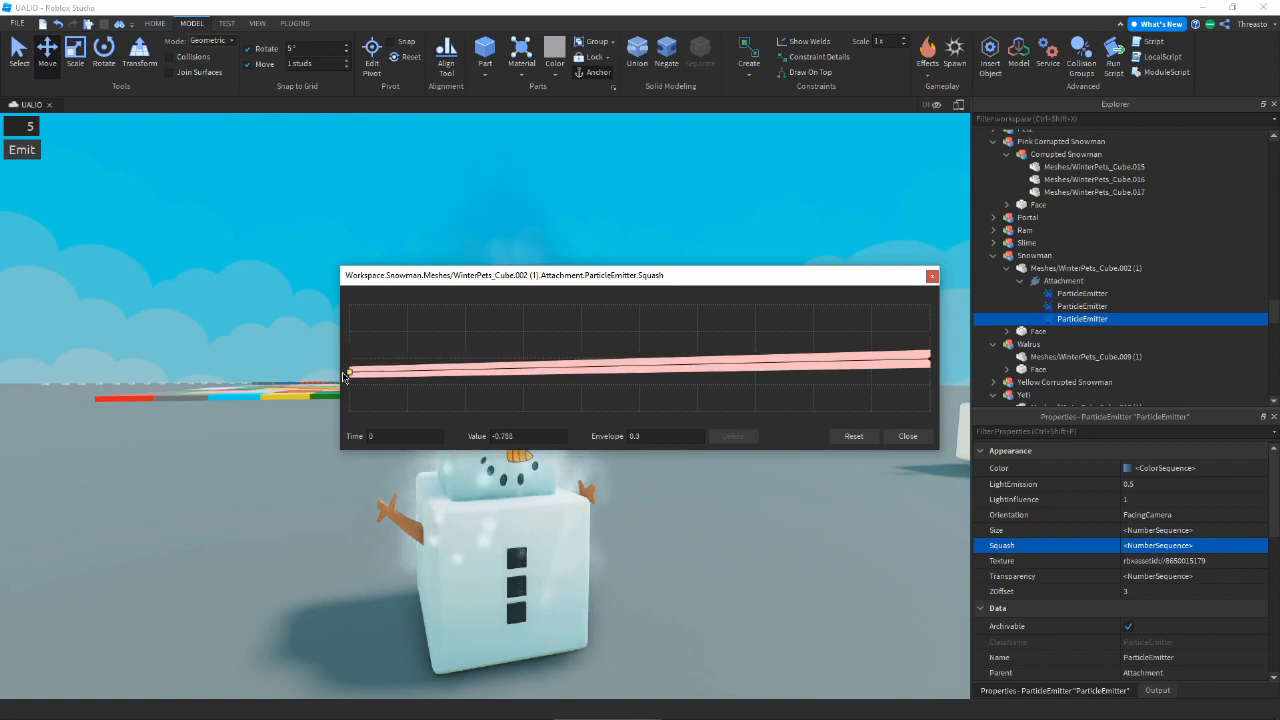
left_click_drag(928, 358, 928, 372)
left_click(908, 436)
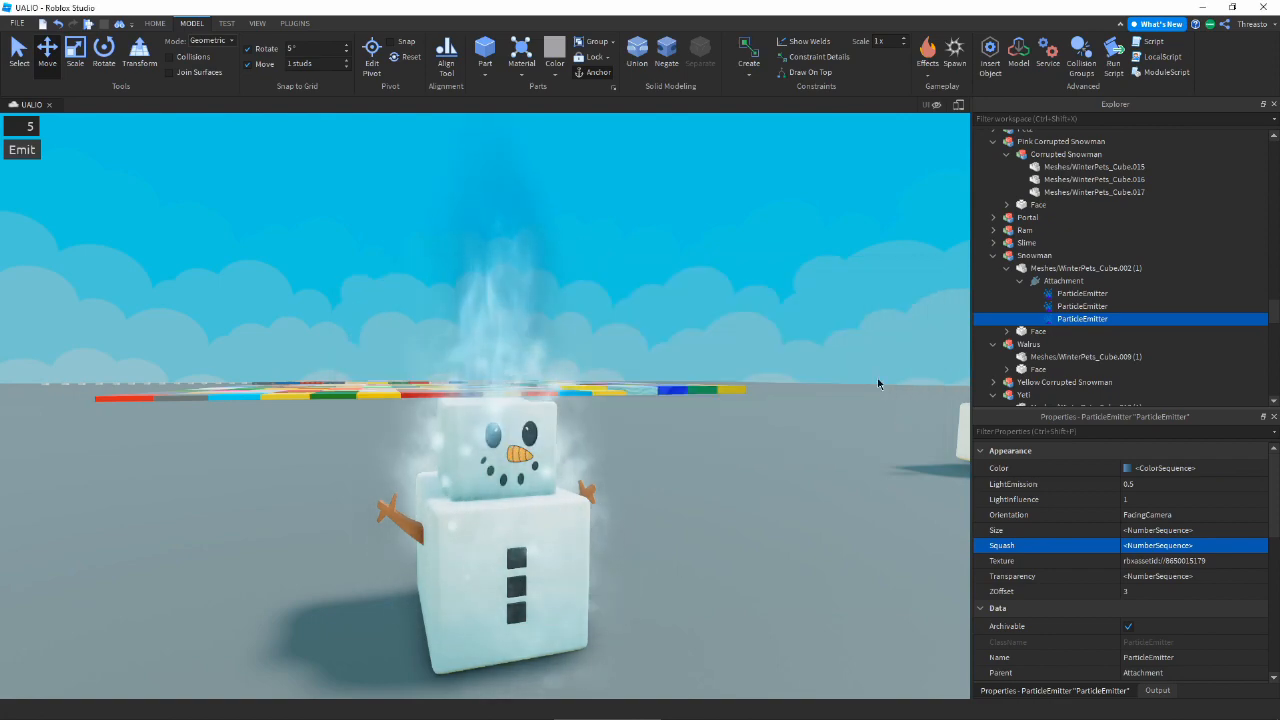
- Flatten the dark smoke emitter's Squash graph near zero, with the end keypoint at value 0.3 and envelope 0.45
scroll(851, 331, "up", 2)
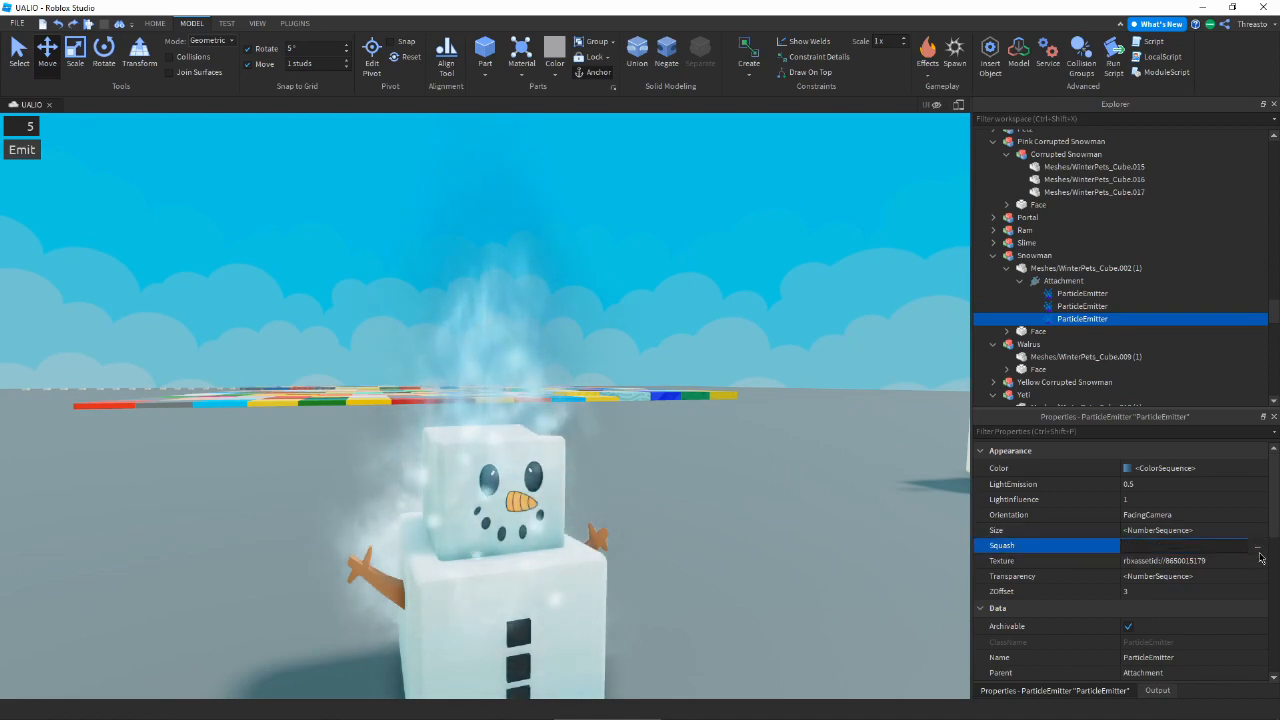
left_click(1258, 548)
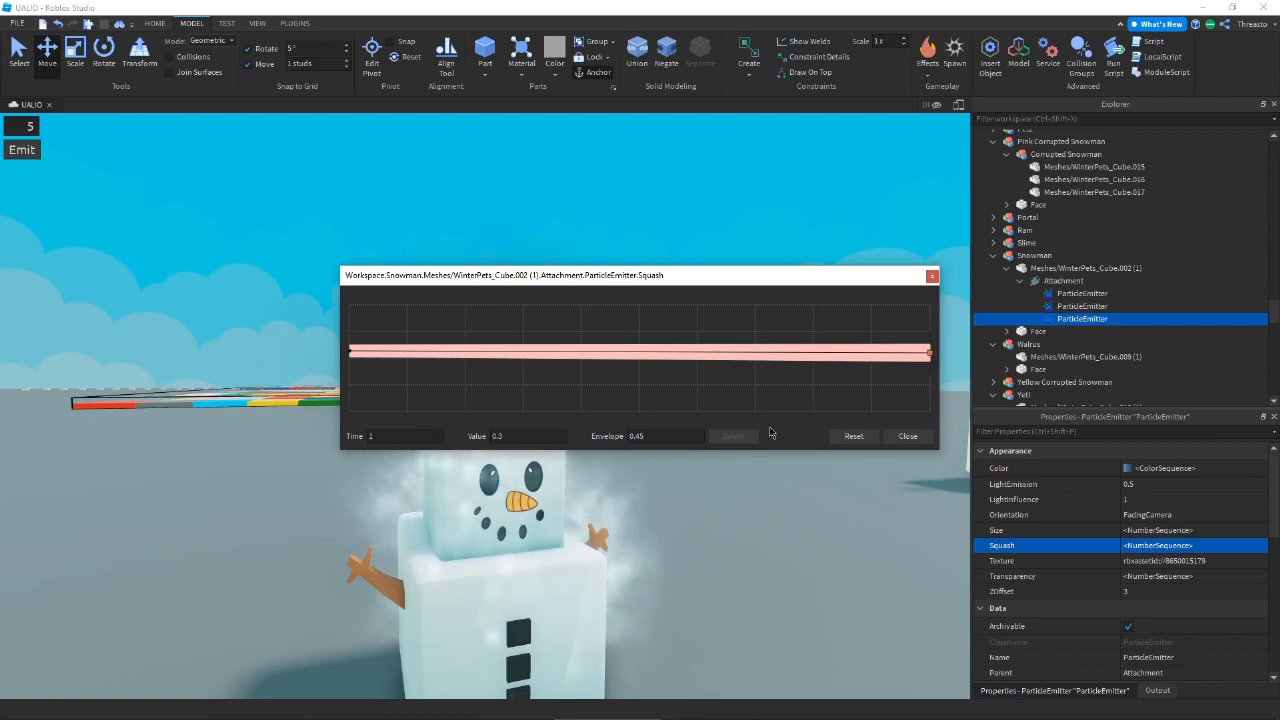
left_click(906, 436)
- Set the dark smoke emitter's Rate to 5 and view the Snowman from farther away
right_click_drag(843, 348, 839, 347)
key("s")
key("d")
scroll(1205, 572, "down", 2)
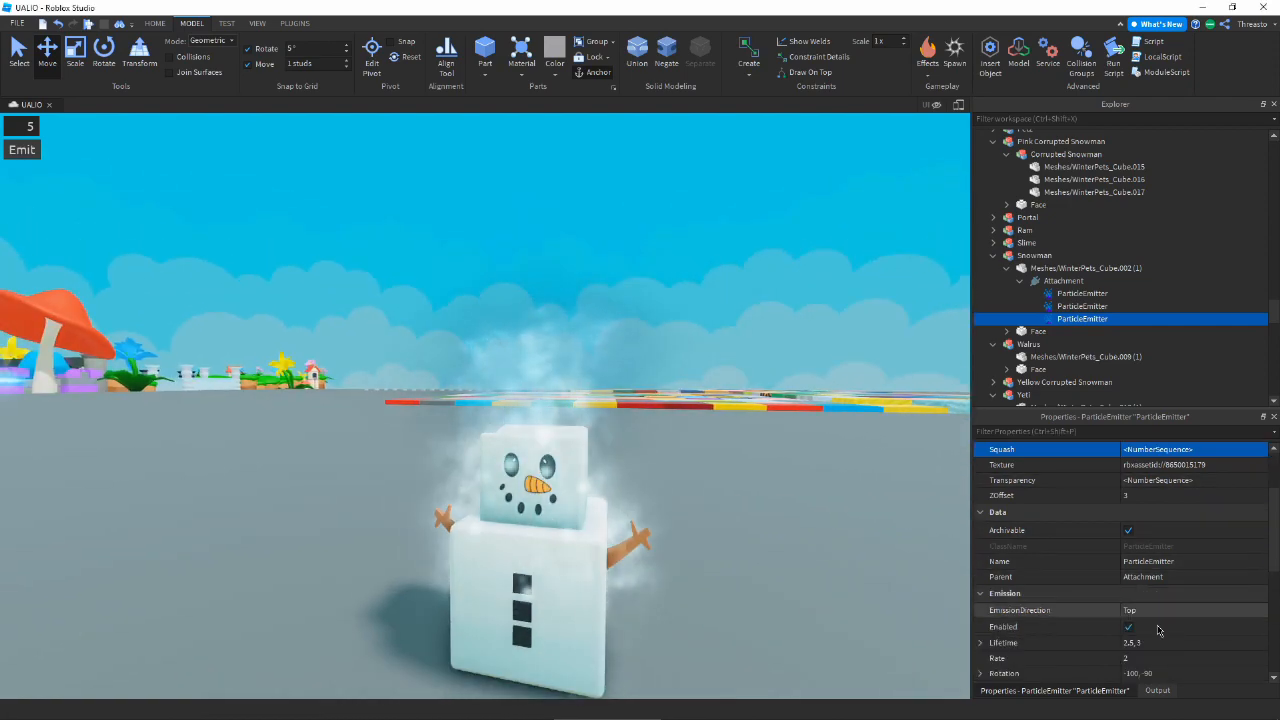
left_click(1149, 659)
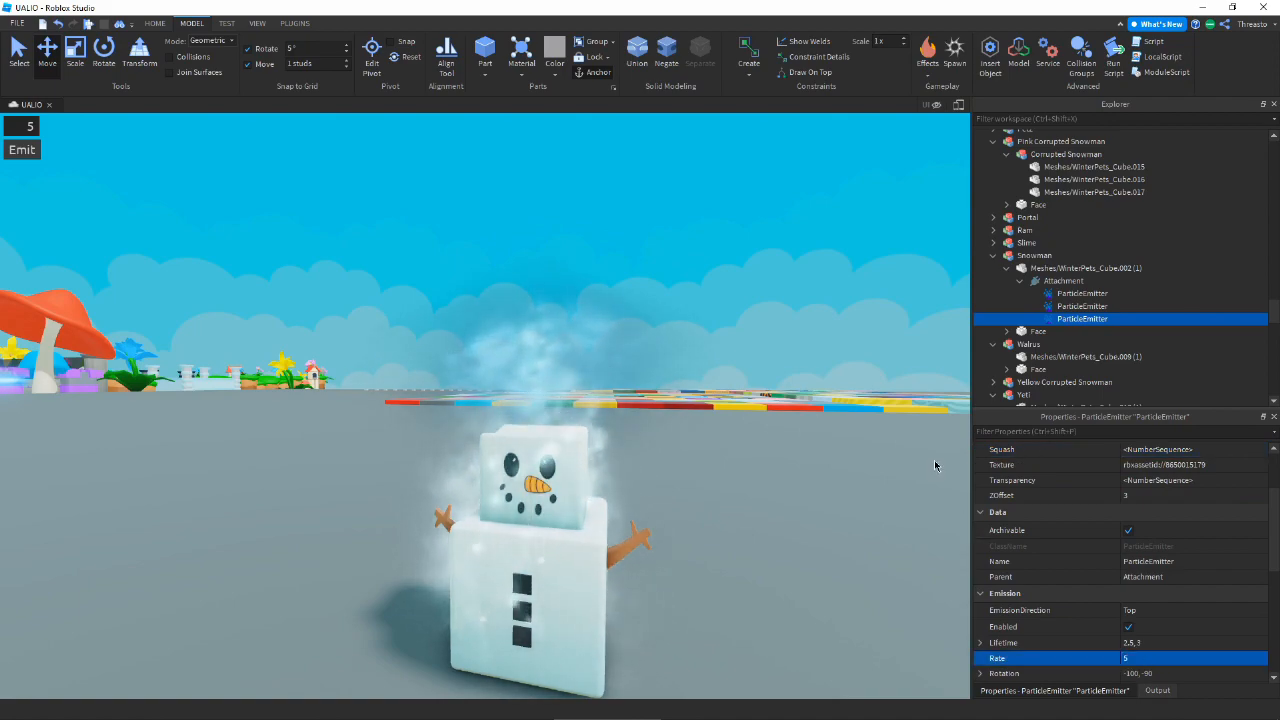
key("s")
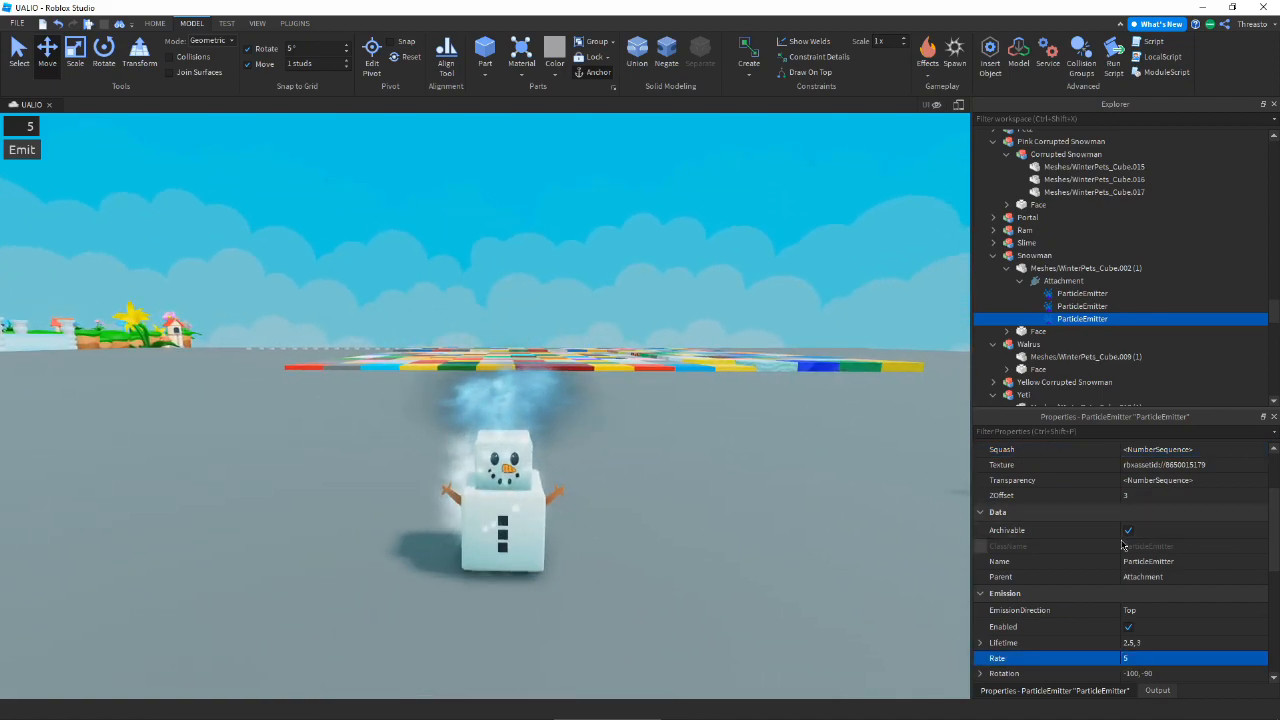
- Raise the dark smoke emitter's LightEmission to 0.7 and deselect it to check the smoke
scroll(1140, 530, "up", 2)
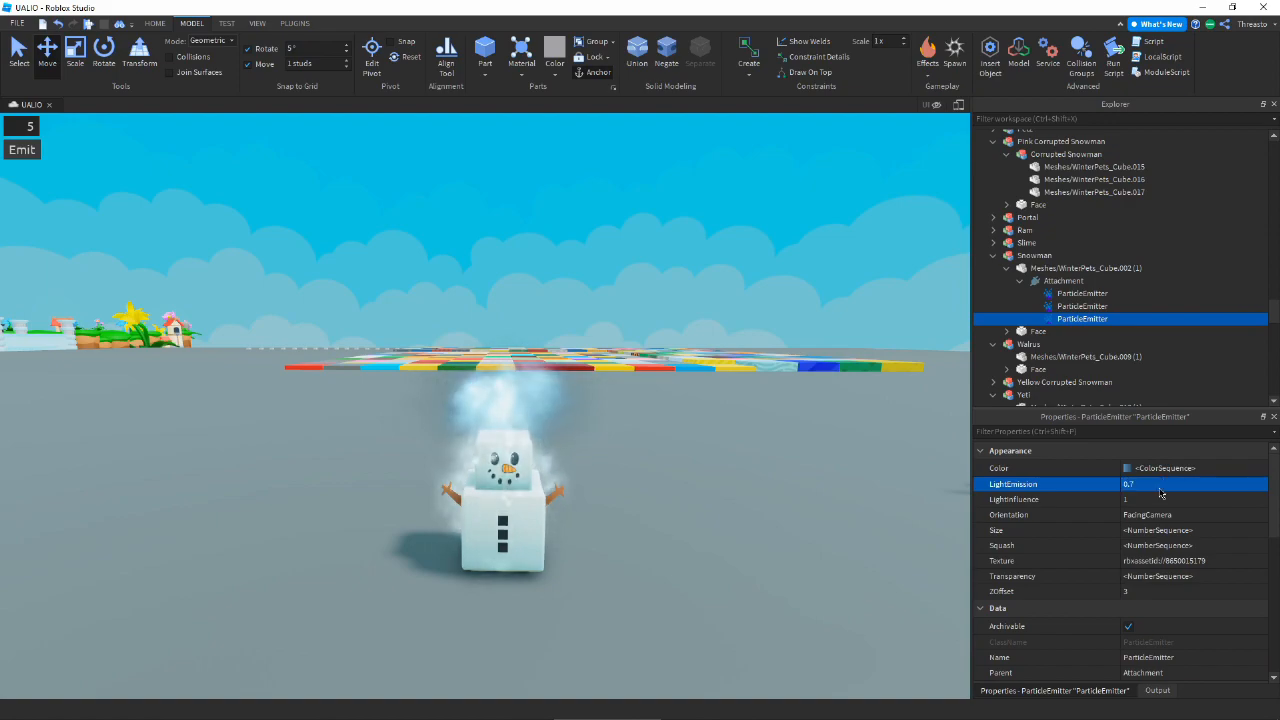
left_click(766, 242)
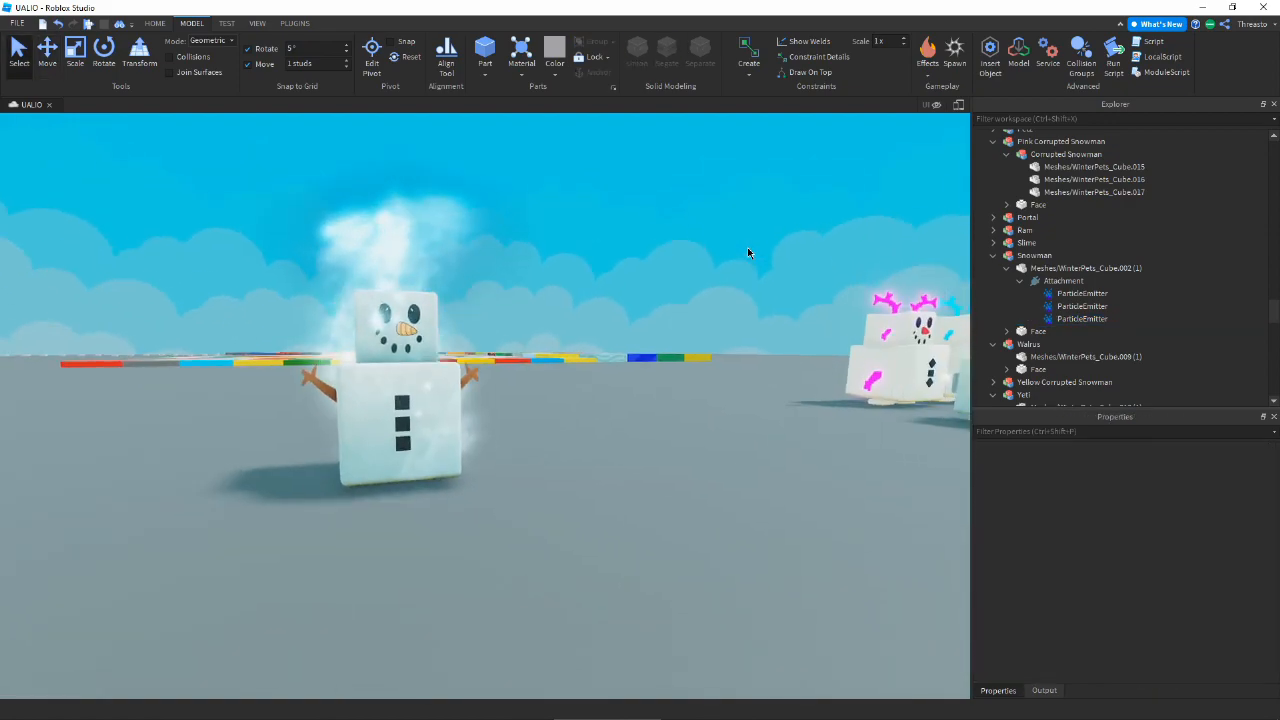
key("s")
right_click_drag(747, 248, 750, 249)
key("a")
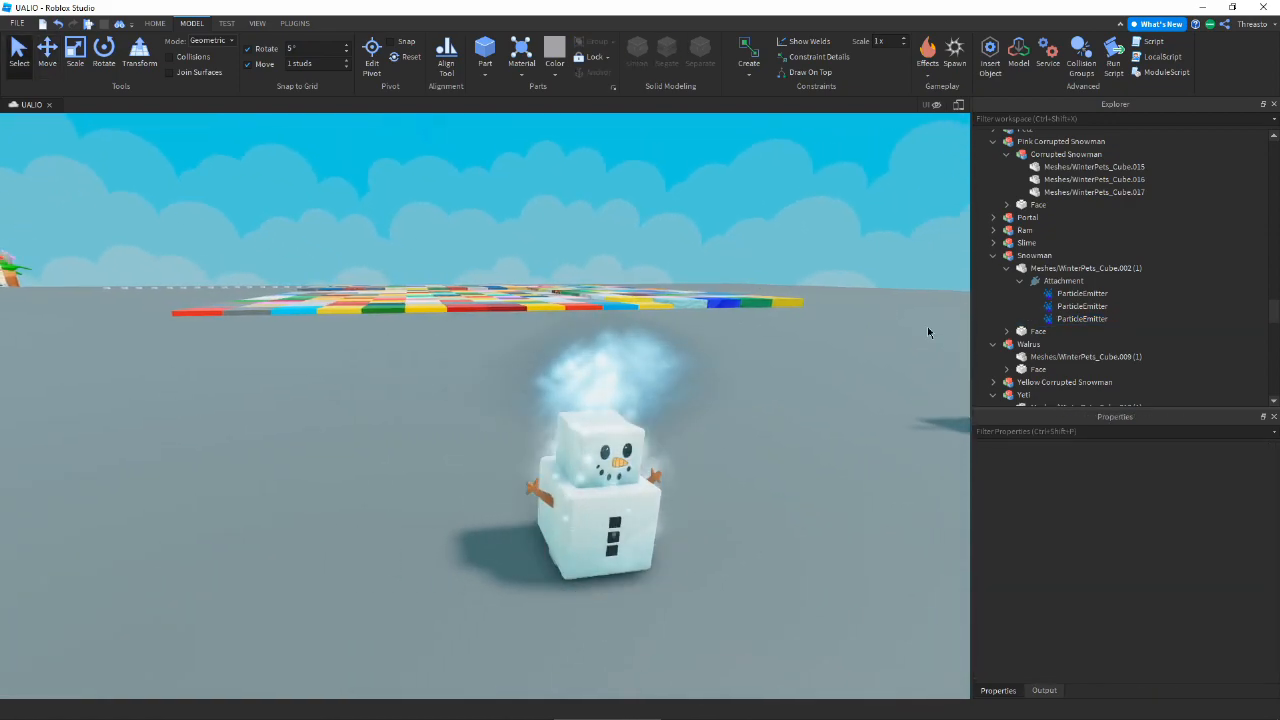
- Move the whole Snowman model into the pet row, between the antlered brown pet and the Arctic Dragon
left_click(1054, 281)
right_click_drag(708, 334, 708, 336)
key("d")
left_click(612, 444)
key("ctrl+2")
mouse_move(693, 457)
left_mouse_down()
mouse_move(707, 466)
mouse_move(685, 471)
left_mouse_up()
key("d")
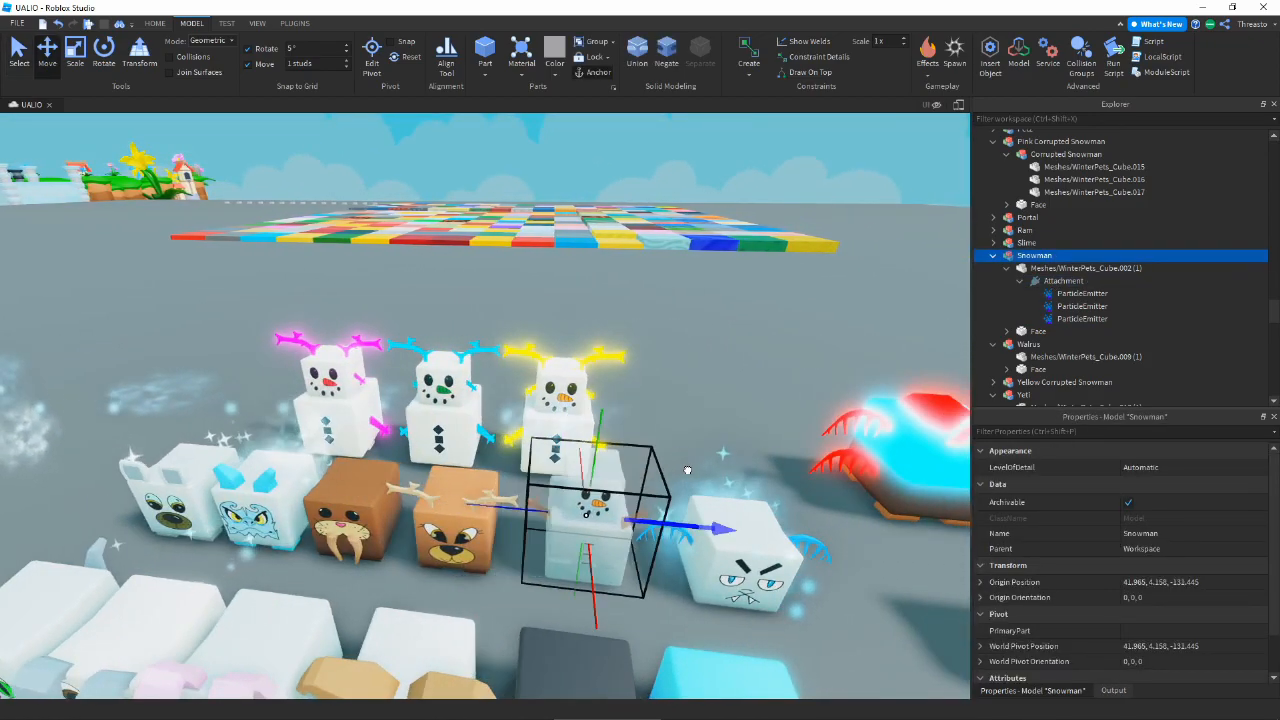
- Inspect the particle emitters attached to the Yeti's mesh
left_click(709, 433)
key("w")
right_click_drag(709, 433, 714, 428)
key("a")
key("w")
left_click(612, 478, "alt")
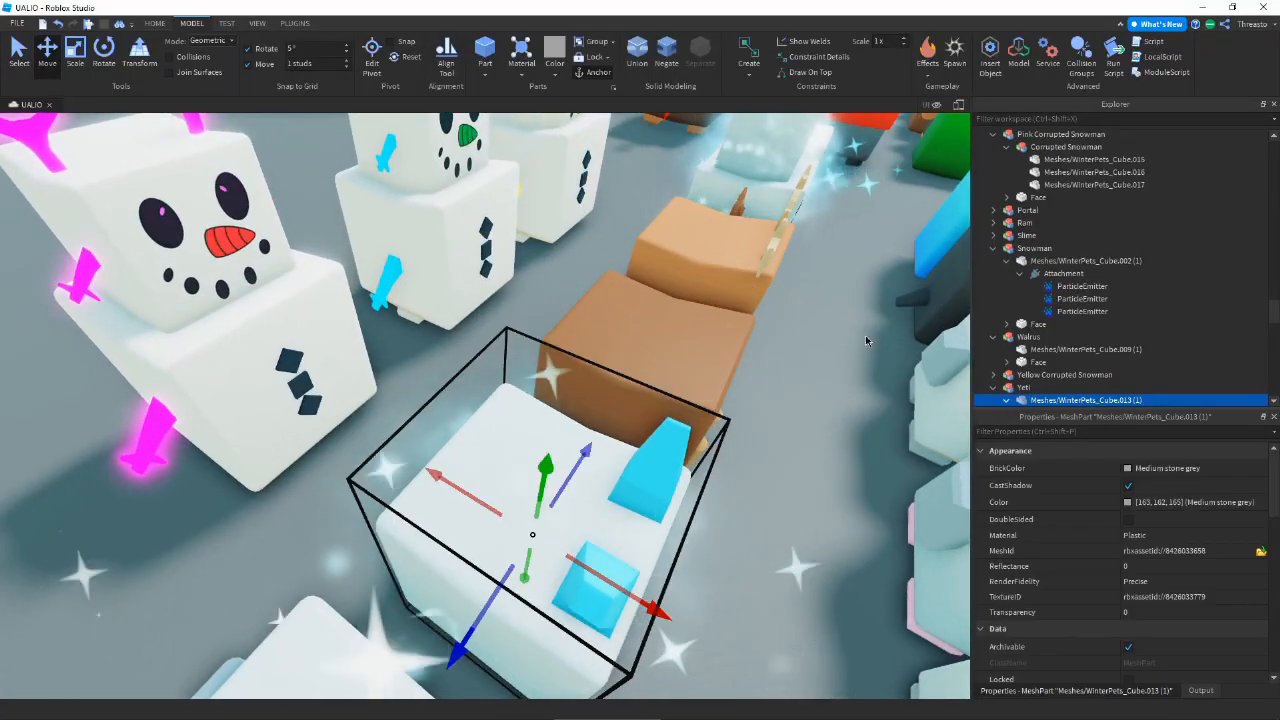
scroll(1082, 265, "down", 2)
left_click(1082, 366)
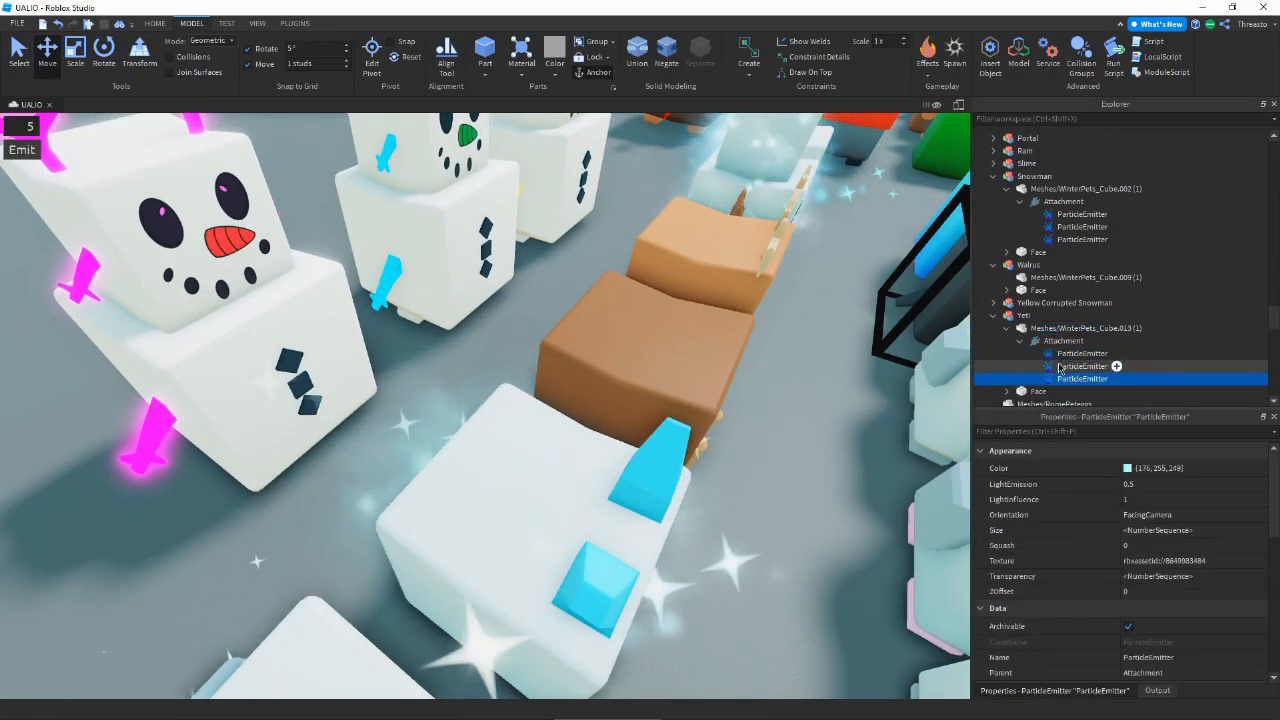
- Copy the white sparkle emitter from the Arctic Bear's attachment
key("w")
right_click_drag(775, 371, 770, 373)
key("a")
left_click(743, 466, "alt")
scroll(1040, 299, "down", 1)
scroll(1040, 290, "up", 2)
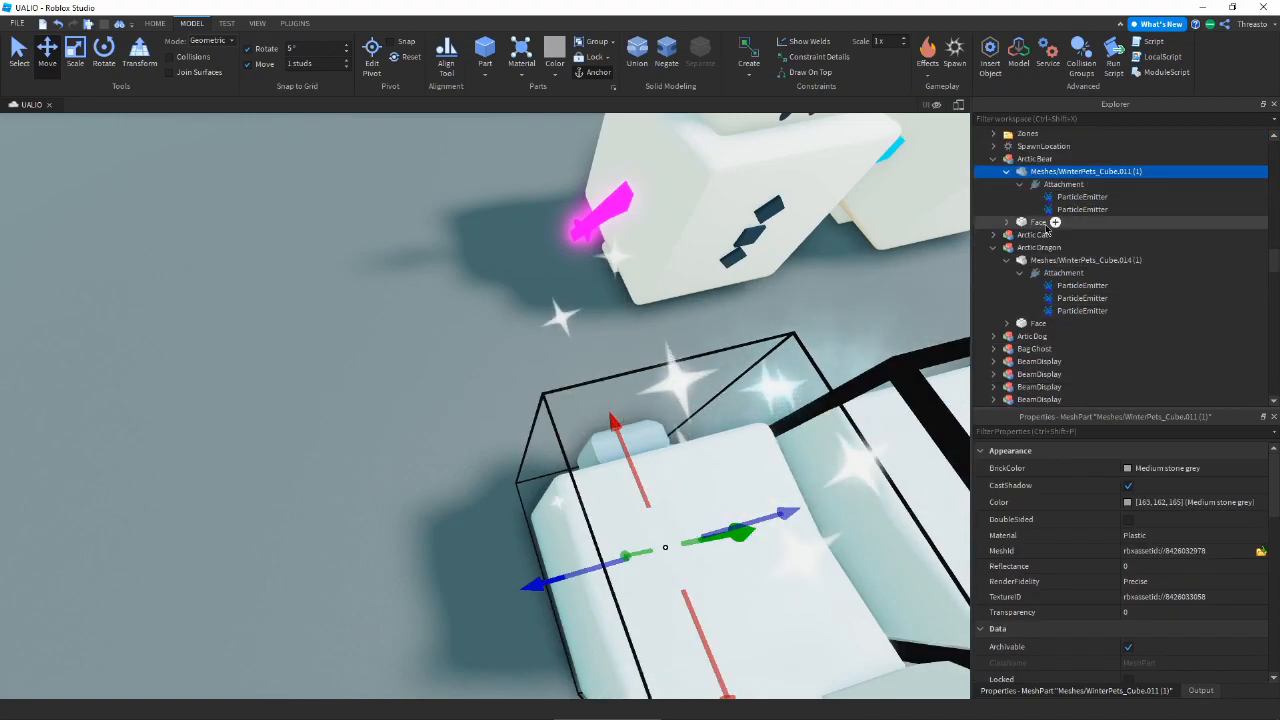
left_click(1065, 214)
key("d")
right_click_drag(529, 390, 532, 400)
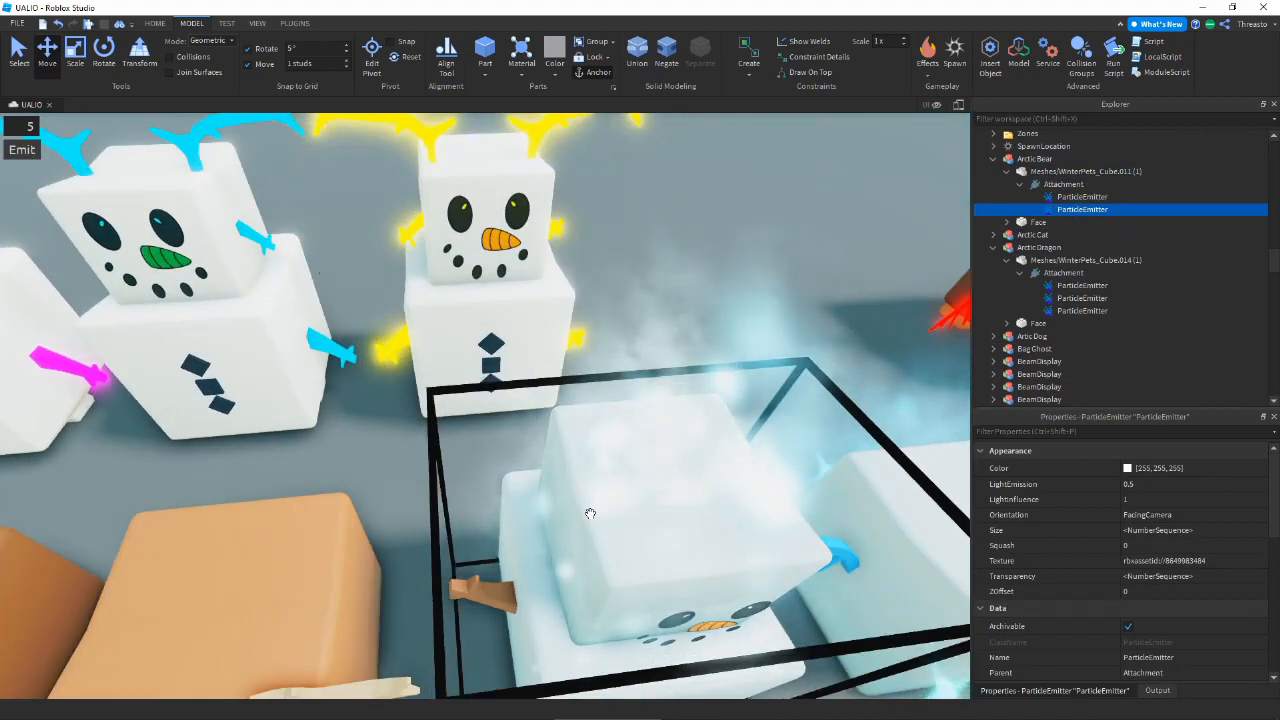
- Add a second Attachment to the Snowman's mesh, Meshes/WinterPets_Cube.002 (1)
left_click(594, 510, "alt")
key("s")
scroll(1060, 351, "down", 2)
left_click(1063, 340)
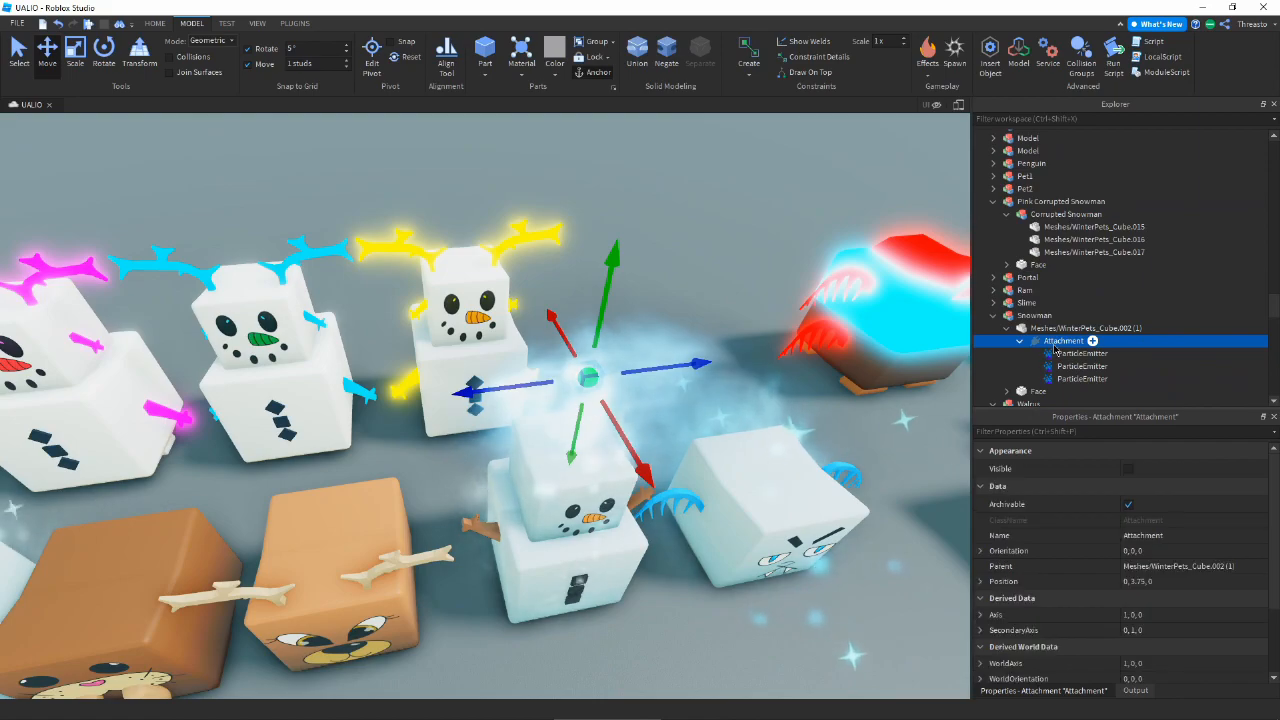
left_click(1082, 391)
right_click_drag(799, 373, 793, 367)
left_click(1085, 328)
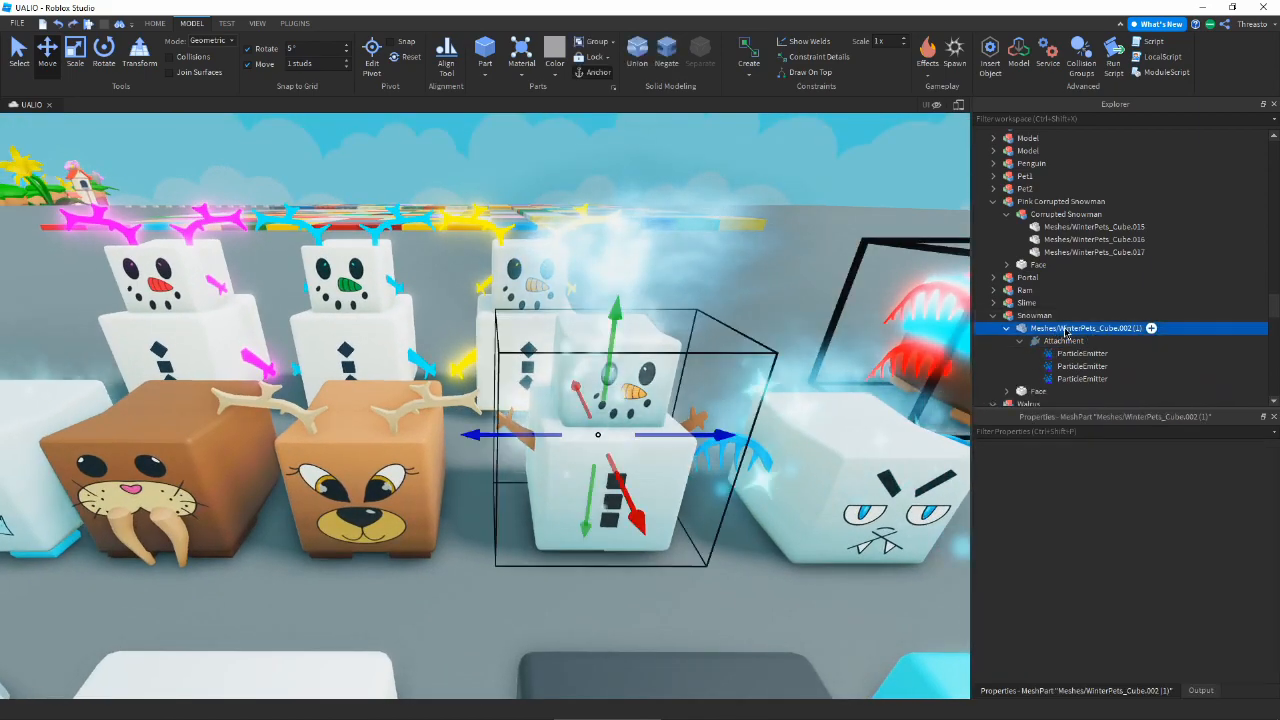
left_click(1151, 328)
type("att")
left_click(1012, 374)
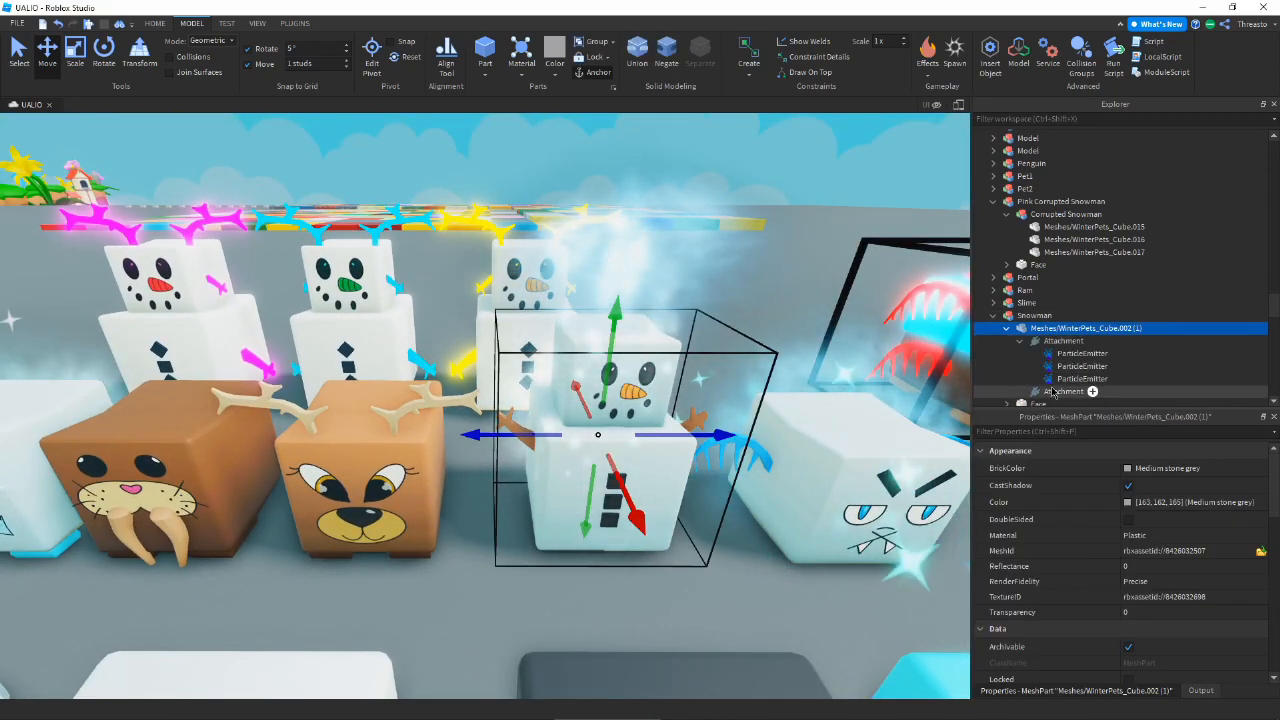
- Paste the copied sparkle emitter into the Snowman's new attachment and view the pets
left_click(1042, 391)
key("ctrl+shift+v")
left_click(829, 206)
key("w")
right_click_drag(829, 206, 829, 207)
key("s")
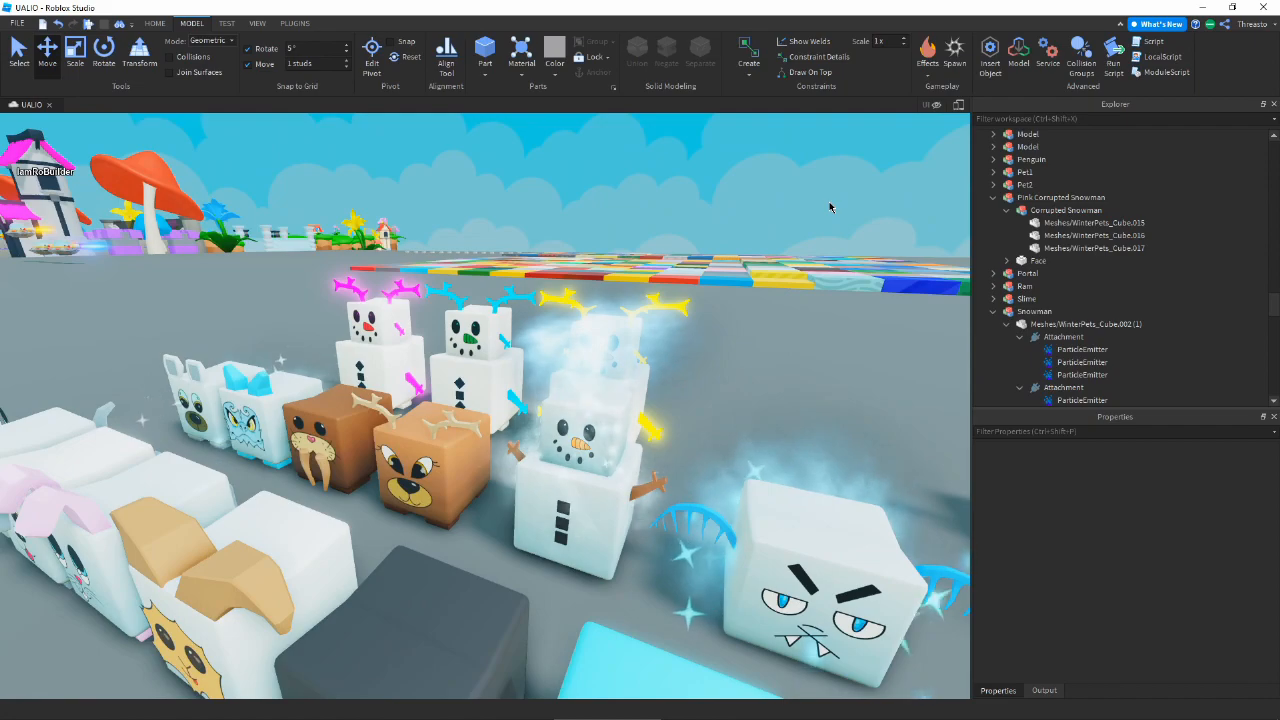
- Copy both attachments on the Snowman's mesh together with their particle emitters
scroll(1052, 340, "down", 1)
left_click(1020, 351)
left_click(1052, 351)
left_click(1049, 303, "ctrl")
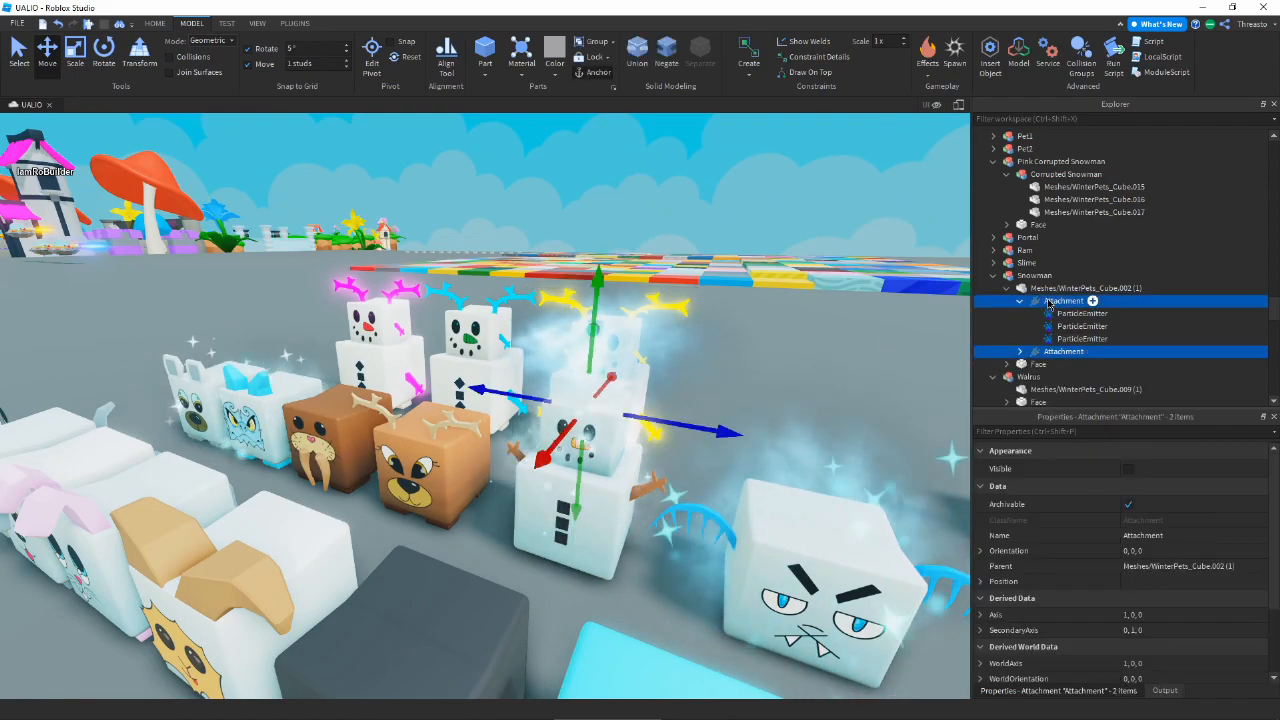
right_click(1049, 303)
left_click(1069, 323)
- Select all particle emitters under the Snowman's two attachments and check their LockedToPart option
left_click(1062, 316)
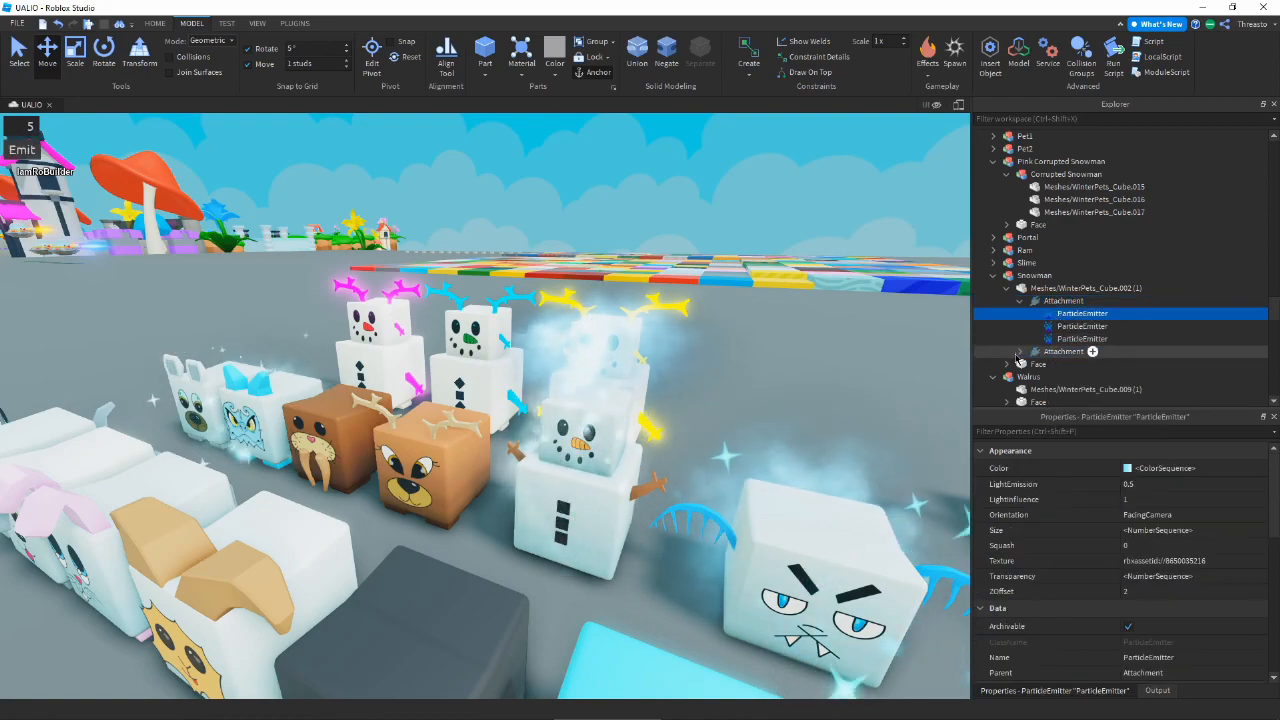
left_click(1020, 351)
left_click(1082, 364)
left_click(1082, 338, "ctrl")
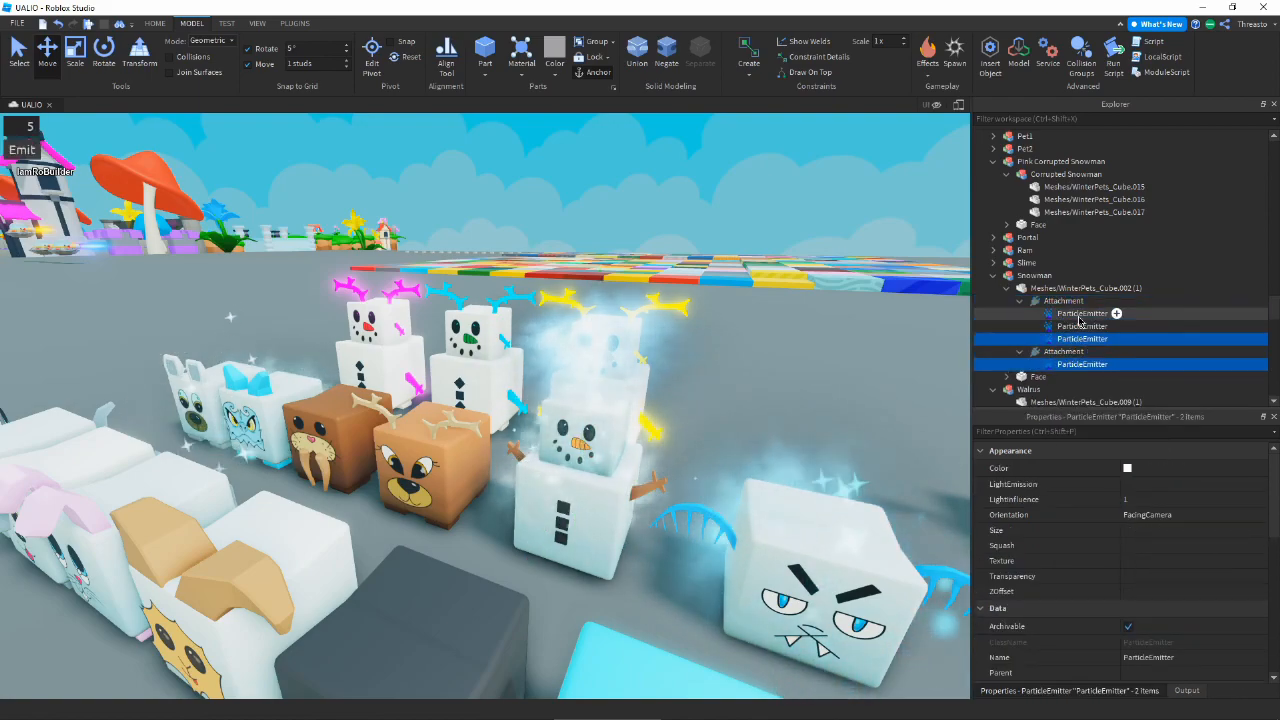
left_click(1078, 313, "shift")
scroll(1157, 575, "down", 5)
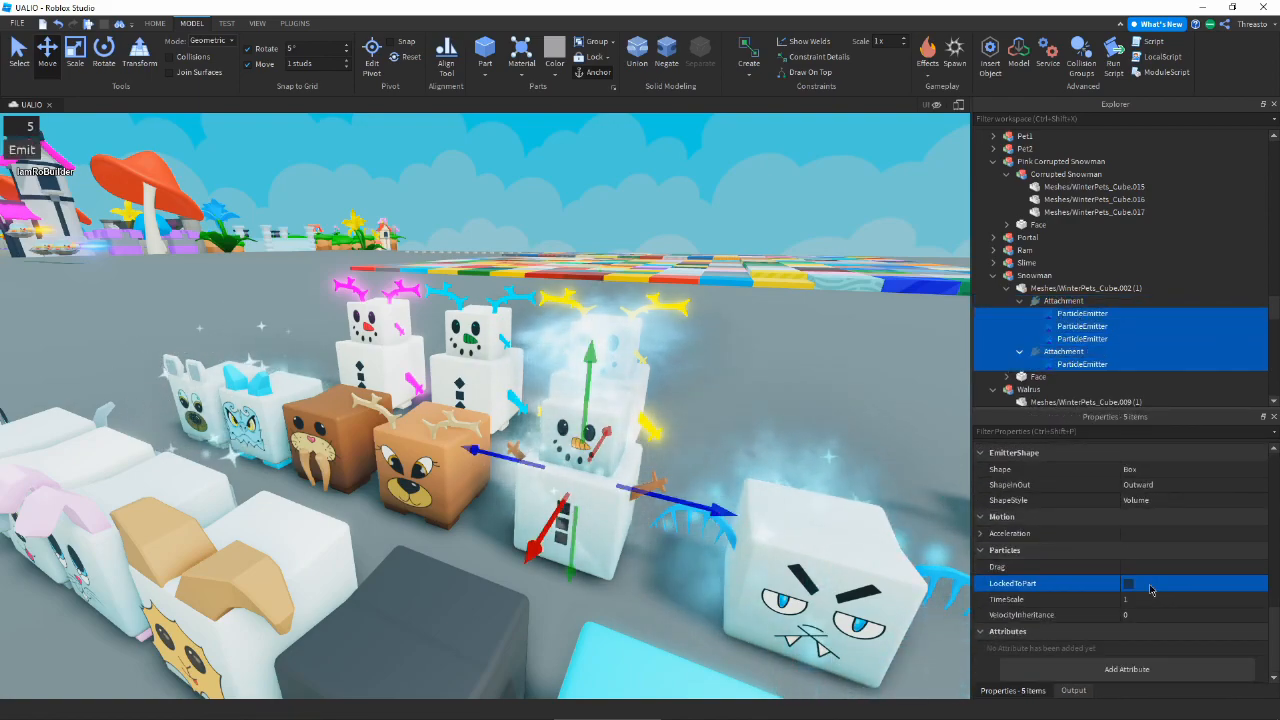
- Reselect the Snowman's smoke and sparkle attachments as the source for copying to other pets
left_click(1060, 301)
left_click(1020, 351)
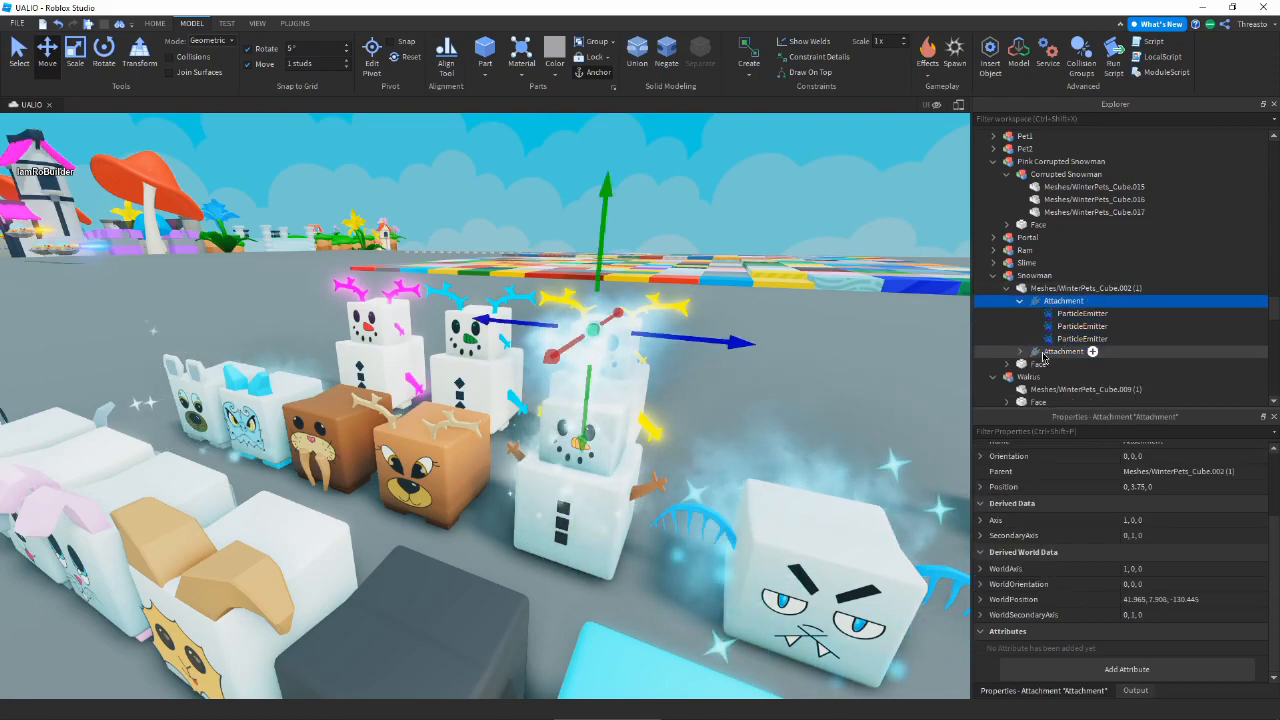
left_click(1054, 352, "ctrl")
key("w")
right_click_drag(683, 369, 705, 380)
- Paste both Snowman attachments into the Yellow Corrupted Snowman's Meshes/WinterPets_Cube.015 mesh
left_click(515, 450)
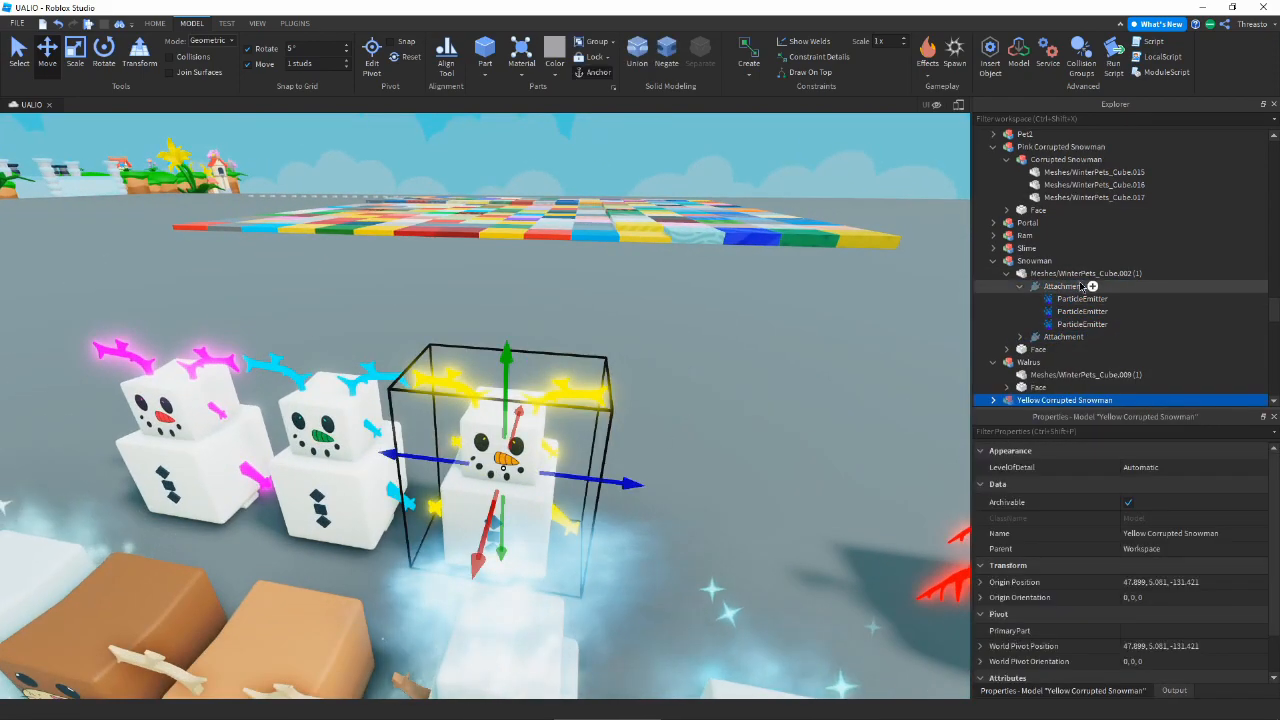
scroll(1050, 315, "down", 2)
left_click(993, 328)
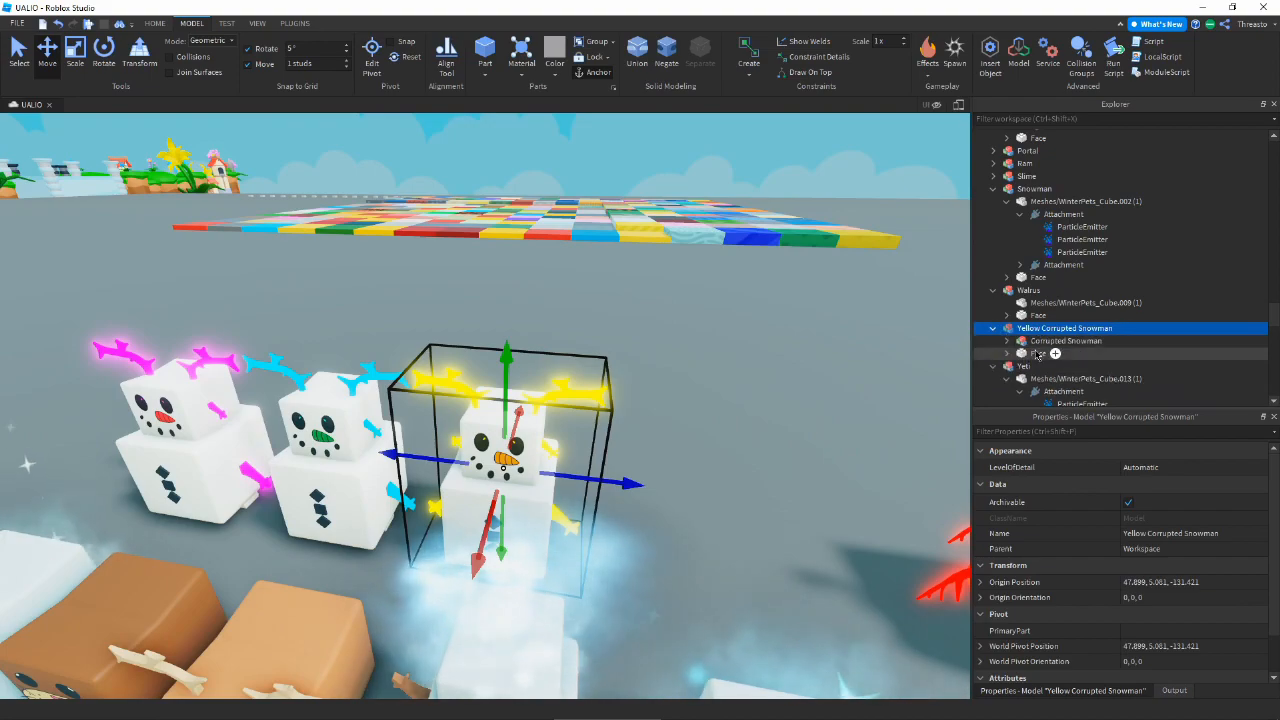
key("w")
left_click(835, 416)
right_click_drag(769, 358, 831, 384)
left_click(765, 505, "alt")
key("ctrl+shift+v")
left_click(812, 446)
right_click_drag(812, 446, 800, 450)
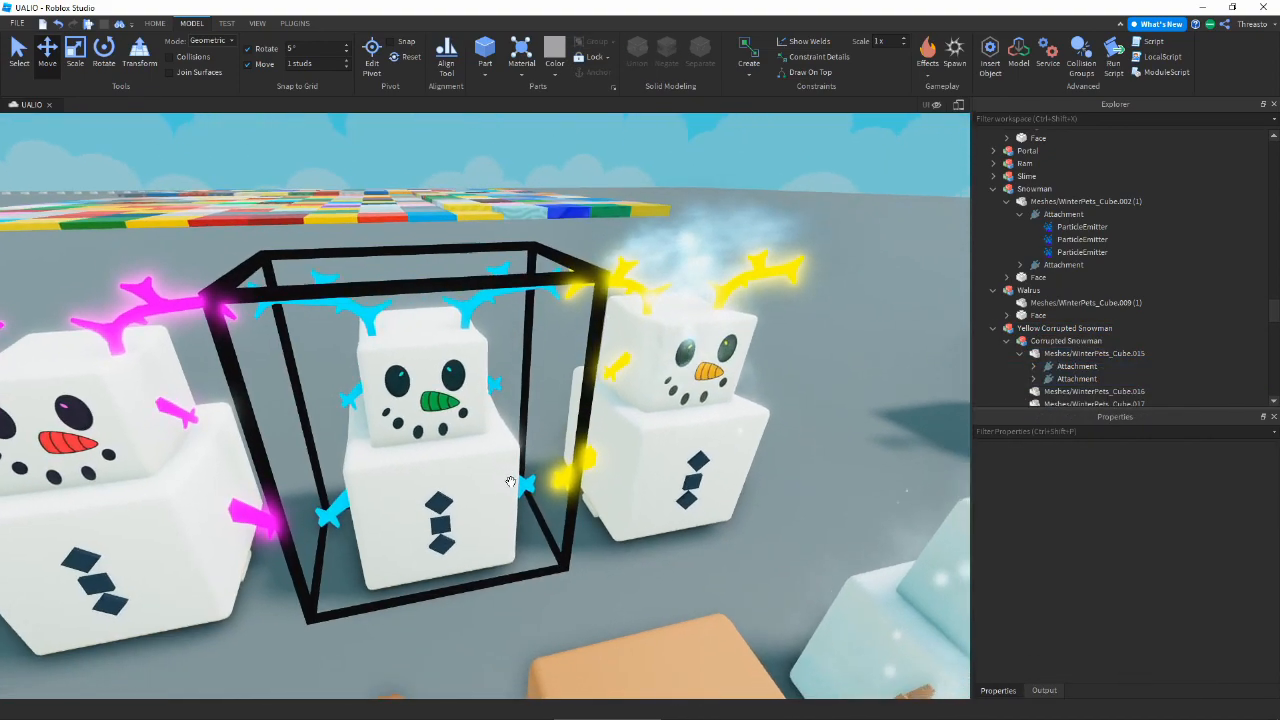
- Paste the same smoke and sparkle attachments into the body meshes of the Blue and Pink Corrupted Snowmen
right_click_drag(514, 480, 529, 400)
left_click(543, 381, "alt")
key("ctrl+shift+v")
left_click(457, 256)
right_click_drag(457, 256, 447, 252)
left_click(540, 440, "alt")
key("ctrl+shift+v")
left_click(630, 332)
right_click_drag(630, 332, 632, 333)
key("s")
key("w")
- Copy the Arctic Bear's attachment with its sparkle emitters from Meshes/WinterPets_Cube.011 (1)
left_click(634, 527, "alt")
scroll(1083, 305, "down", 3)
key("s")
right_click_drag(765, 352, 733, 370)
left_click(765, 352)
key("s")
key("a")
key("w")
left_click(414, 506, "alt")
right_click_drag(910, 322, 910, 322)
key("d")
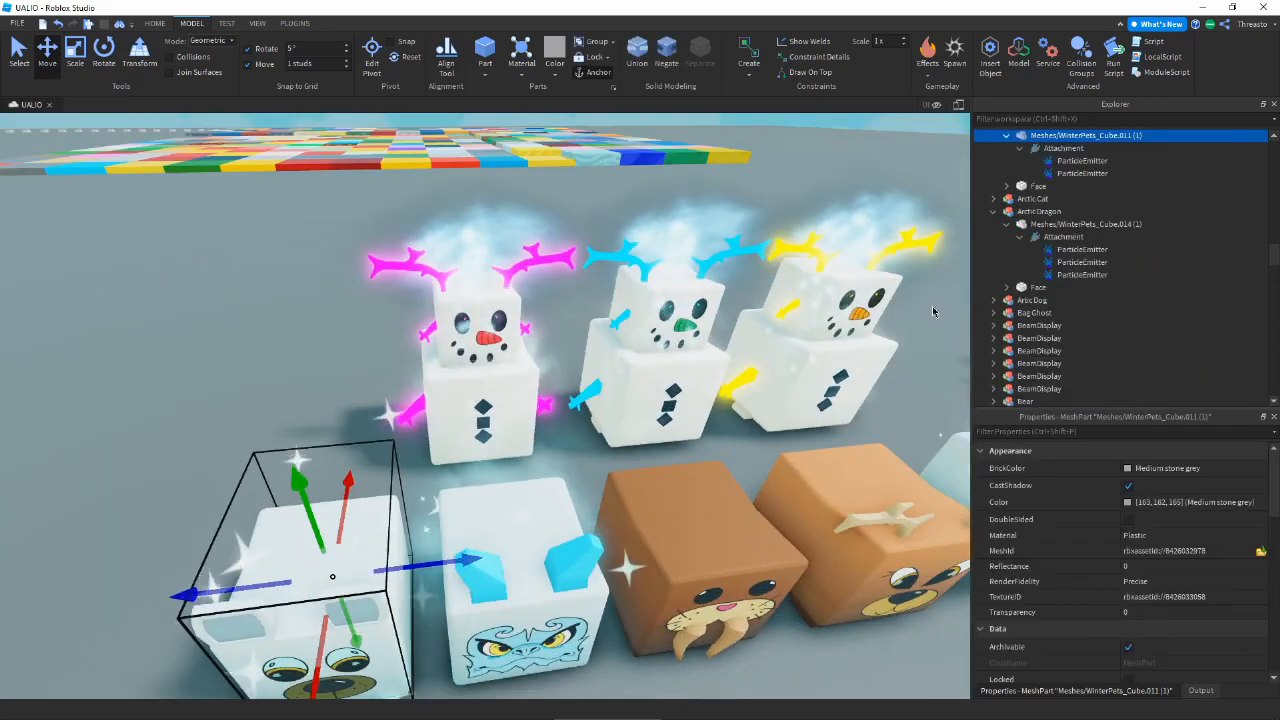
scroll(1097, 230, "up", 2)
left_click(1062, 220)
key("f")
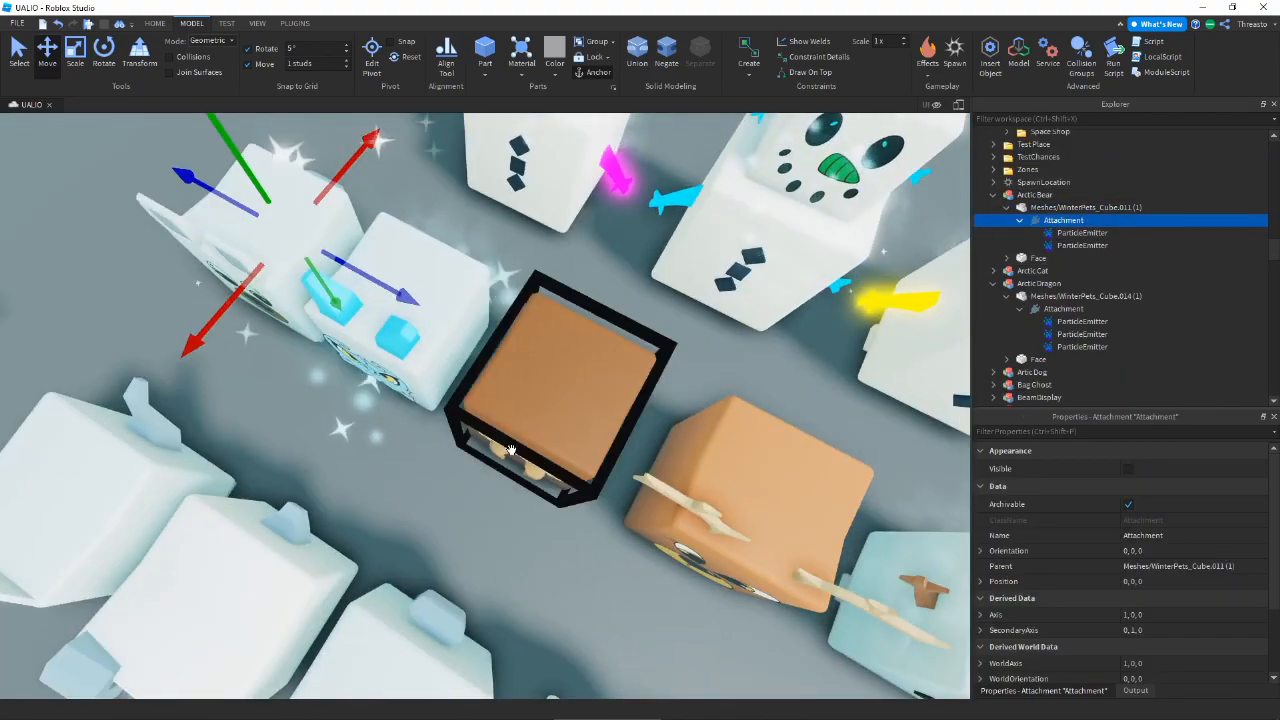
- Paste the Arctic Bear's sparkle attachment into the Walrus and the antlered brown pet beside it
key("ctrl+shift+v")
right_click_drag(633, 343, 633, 343)
left_click(597, 403, "alt")
right_click_drag(603, 410, 603, 410)
key("s")
key("ctrl+shift+v")
left_click(666, 544)
right_click_drag(666, 544, 675, 547)
- Examine the sparkles and smoke across the rows of winter pets from near and far
key("s")
key("s")
key("w")
key("s")
key("q")
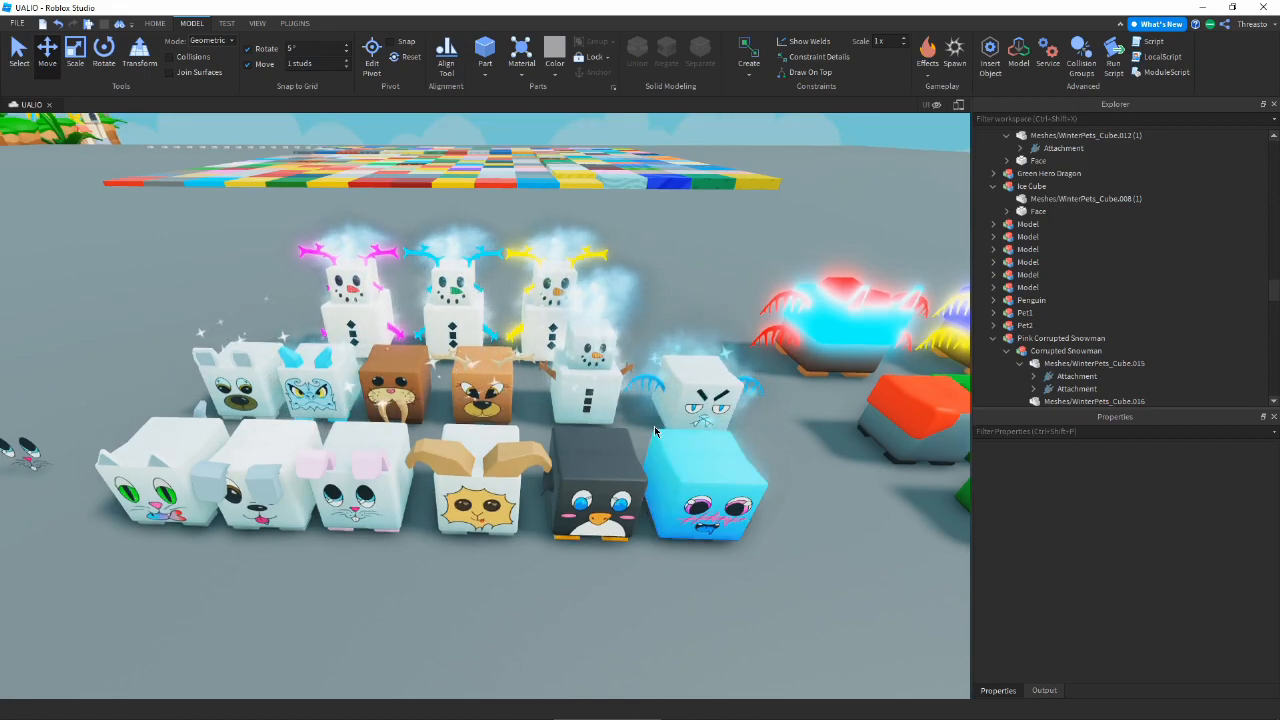
key("w")
key("e")
key("d")
key("s")
key("a")
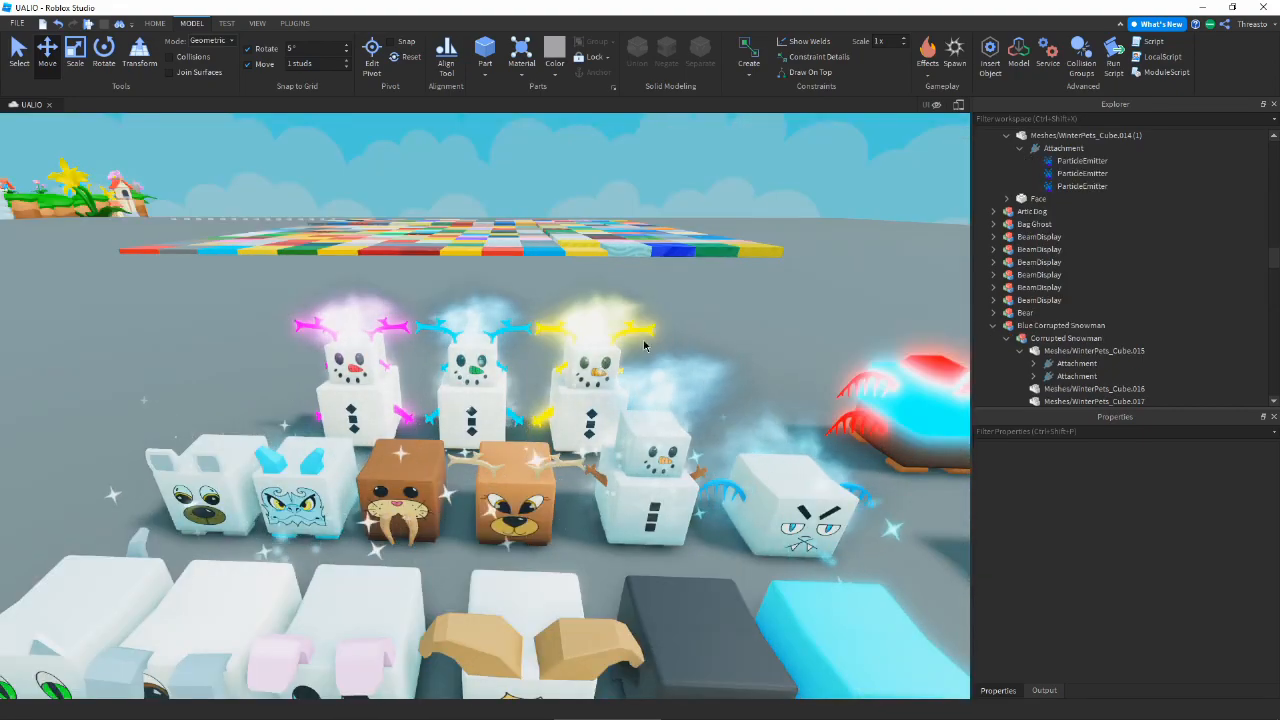
- Examine the coloured smoke above the three corrupted snowmen and the finished pet display from several angles
key("s")
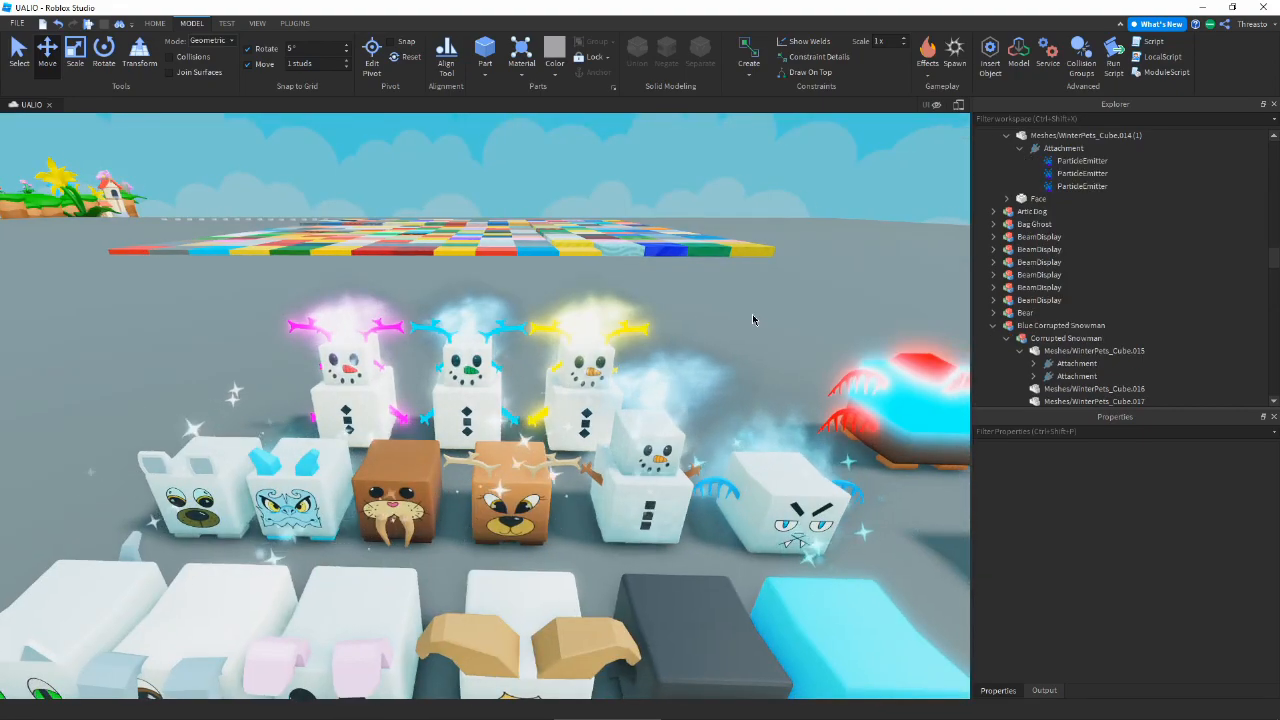
right_click_drag(752, 314, 749, 317)
key("s")
key("a")
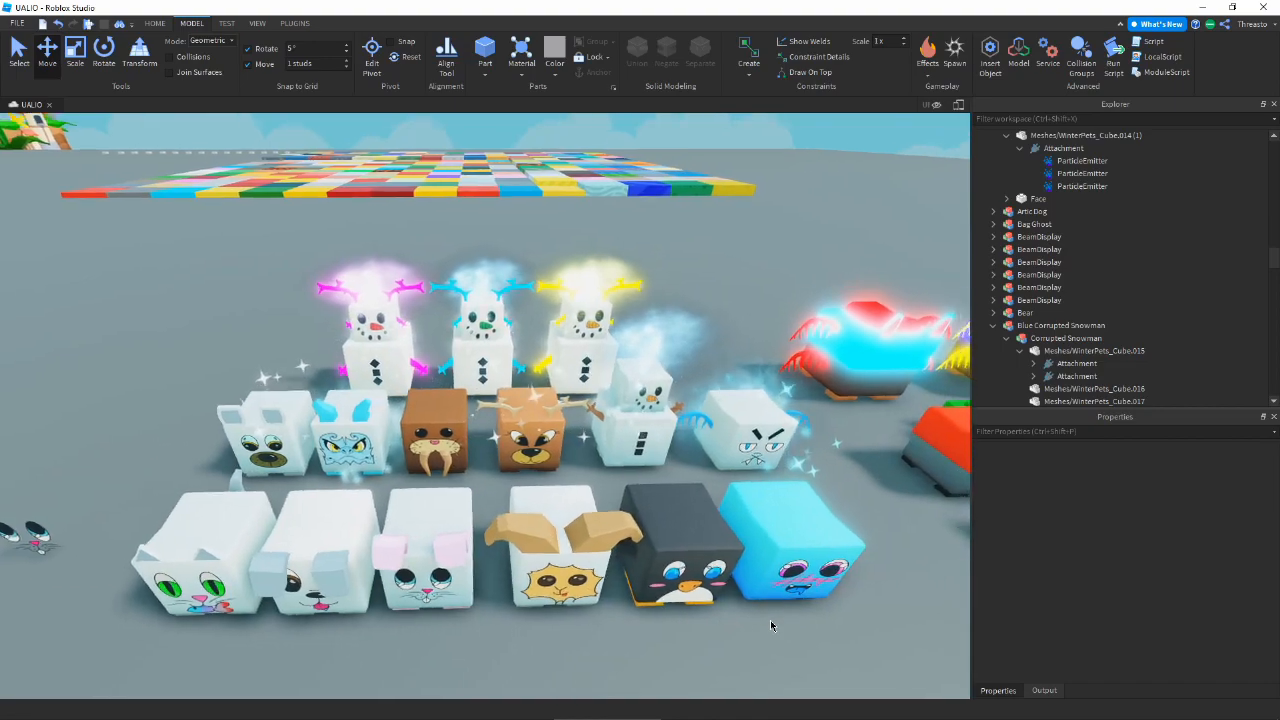
key("d")
key("w")
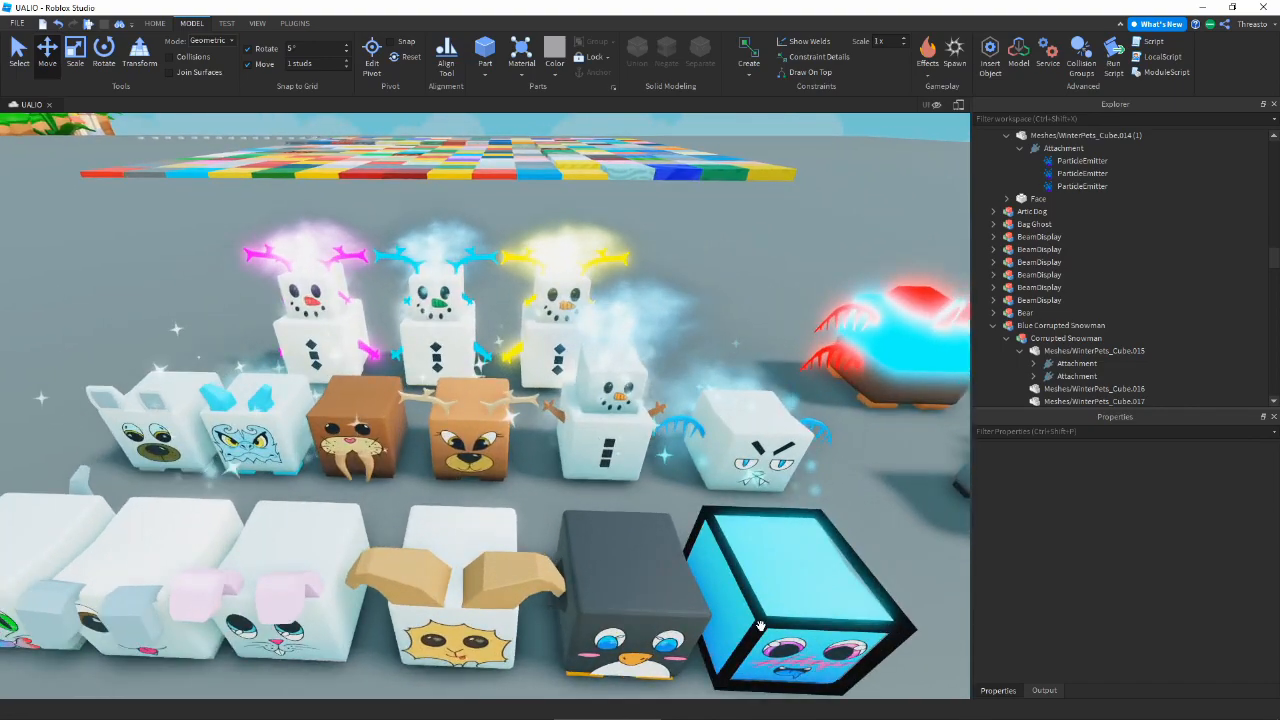
key("s")
key("e")
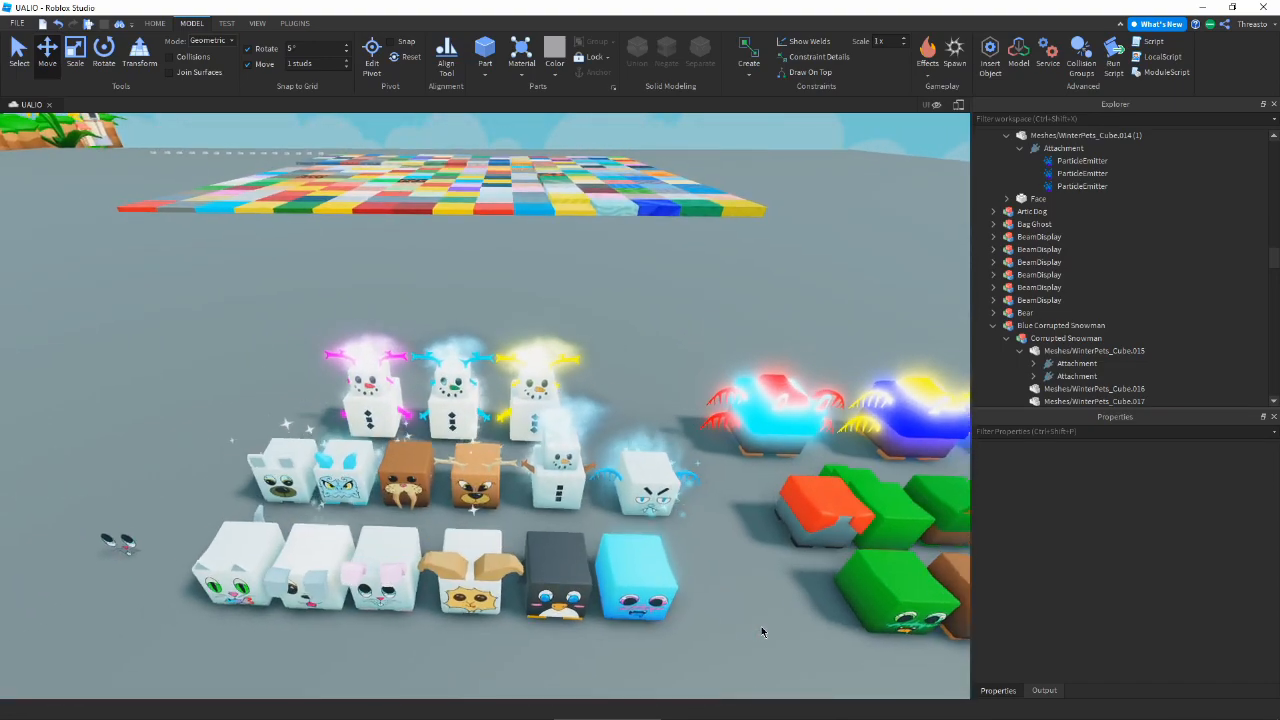
key("w")
key("a")
right_click_drag(664, 446, 664, 446)
key("s")
right_click_drag(730, 534, 730, 534)
key("w")
key("d")
key("a")
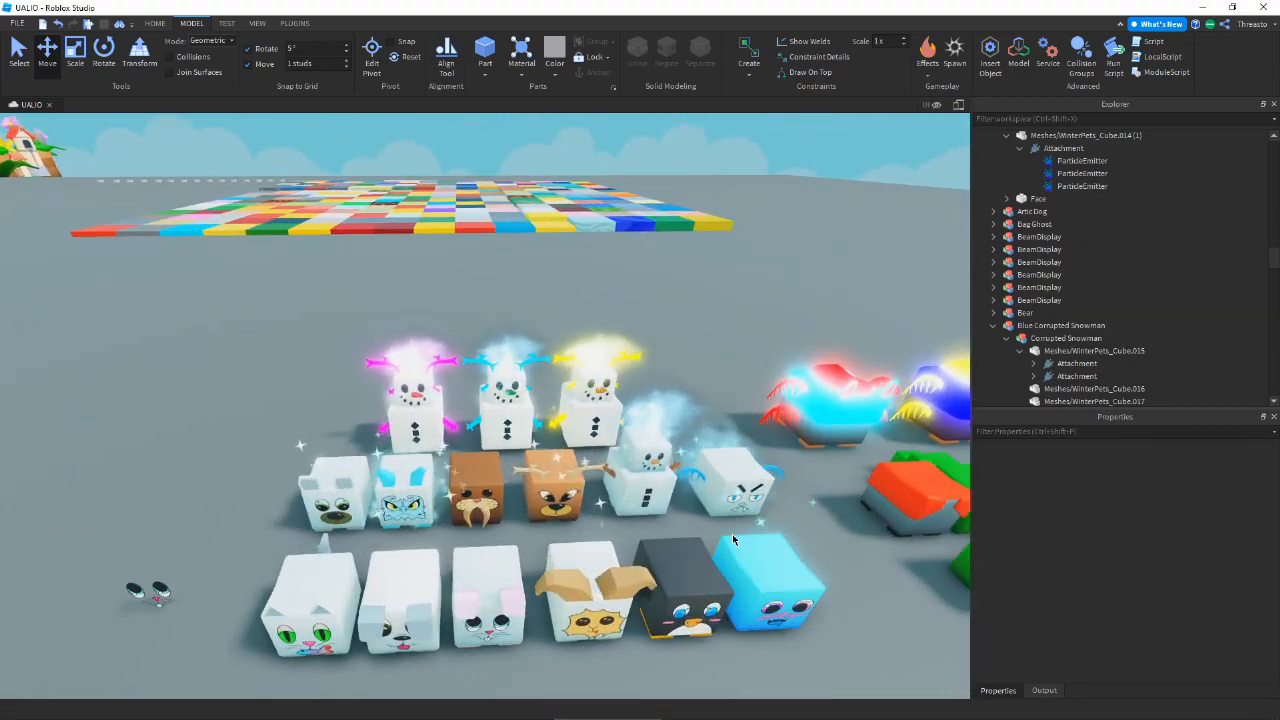